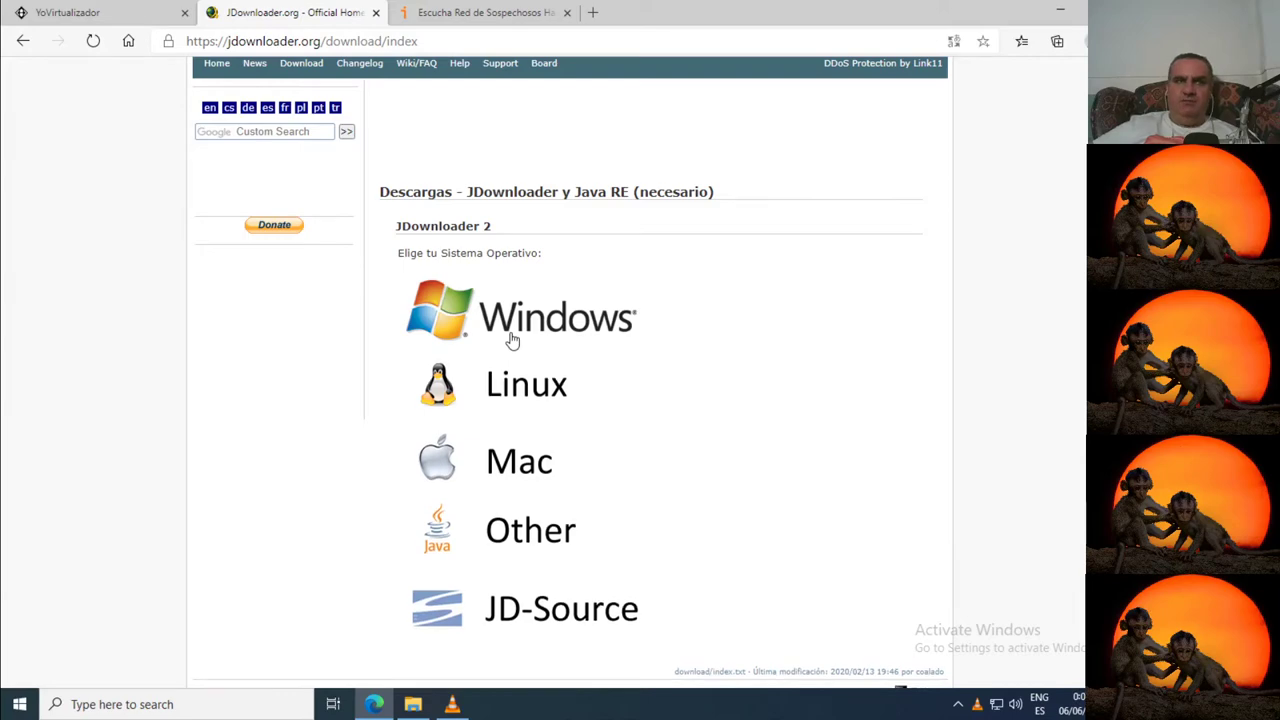
- Download the Windows version of the JDownloader 2 installer and close the download page
click(573, 383)
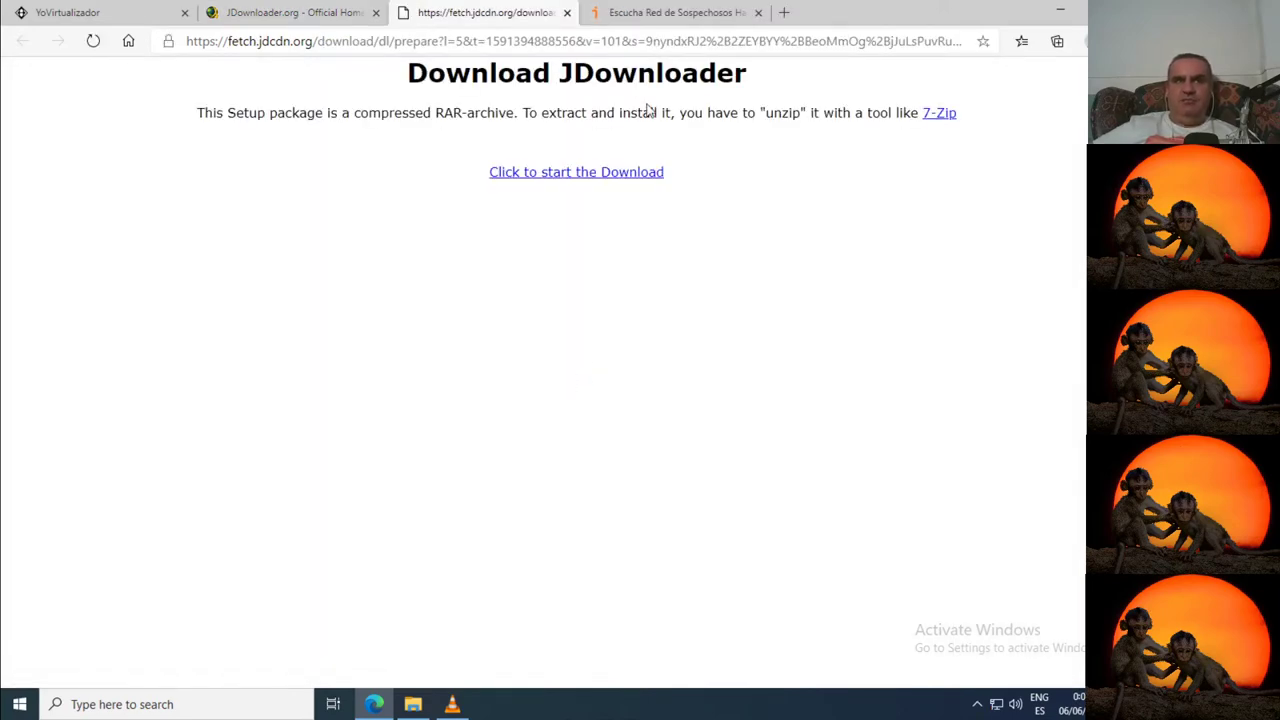
click(610, 177)
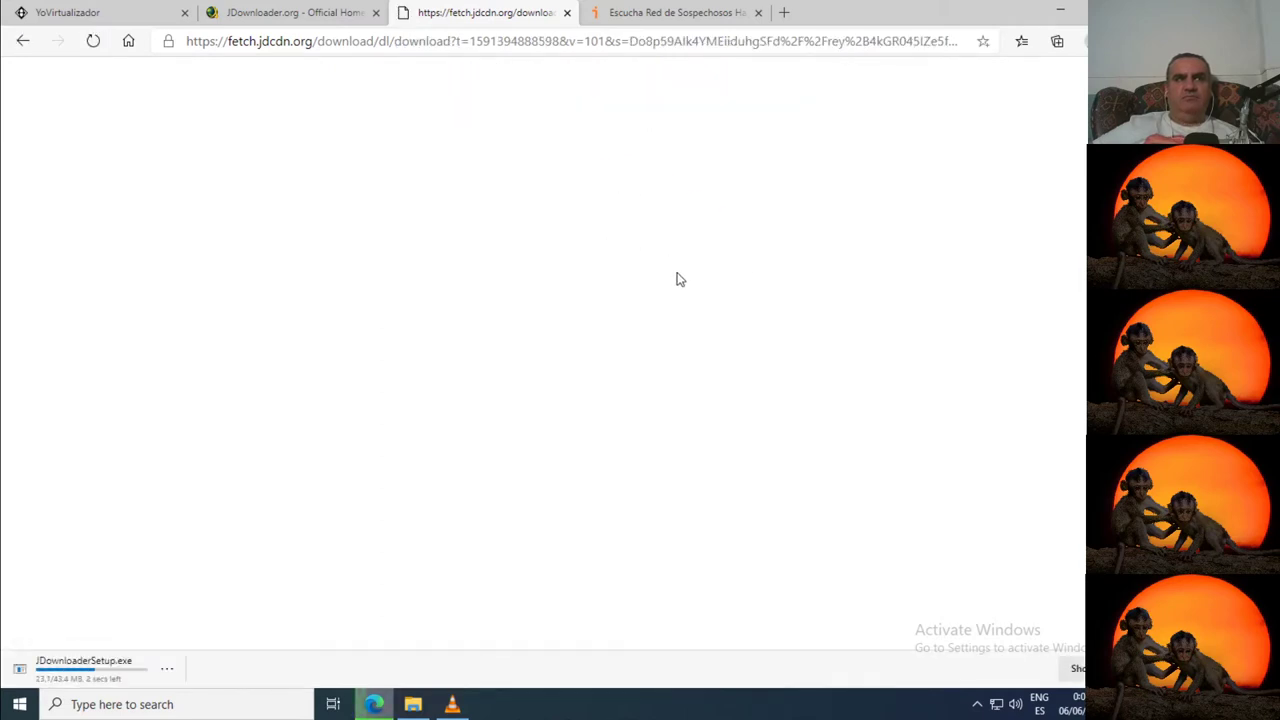
click(566, 14)
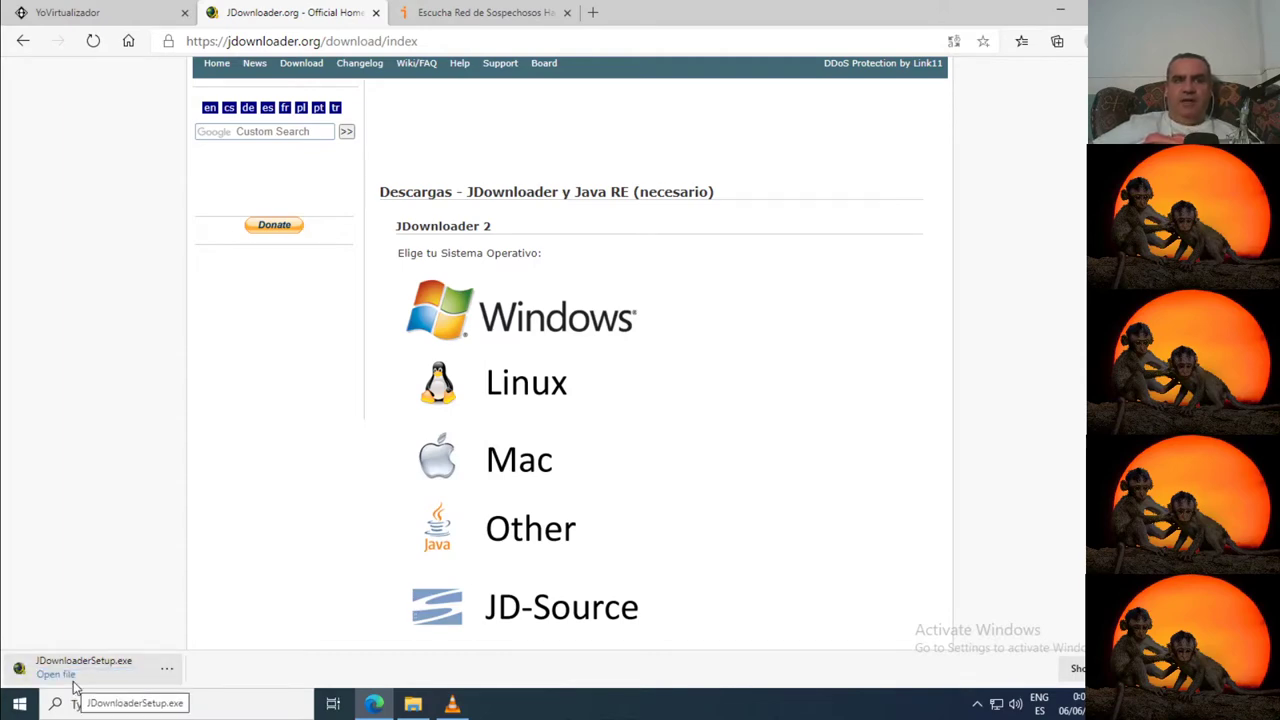
- Run the downloaded JDownloaderSetup.exe, minimize the browser and allow the installer to make changes to the device
click(114, 678)
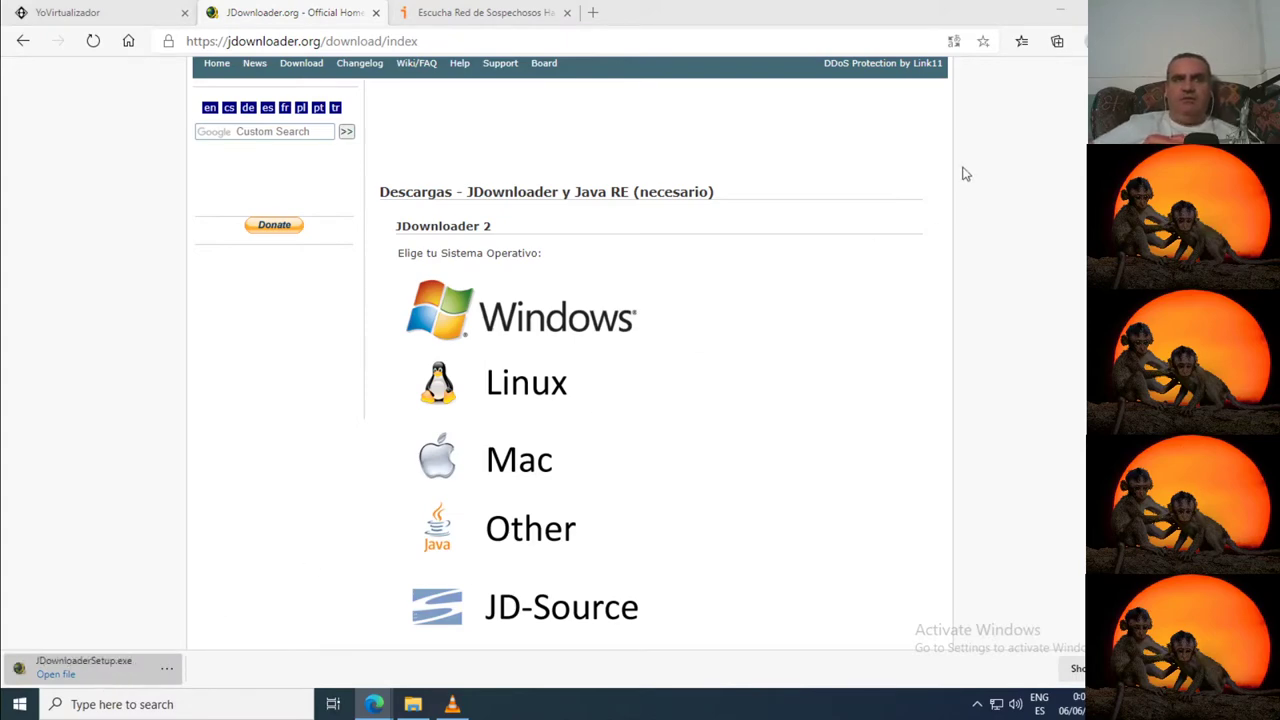
click(1062, 12)
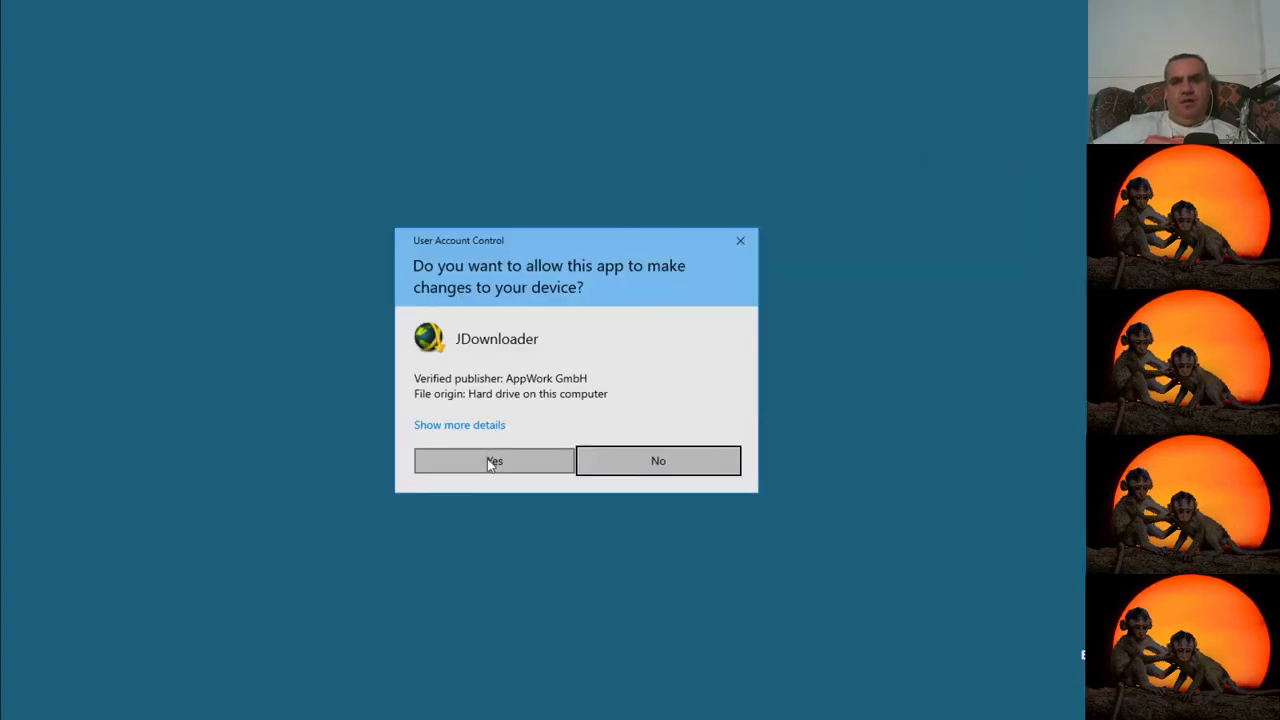
click(491, 461)
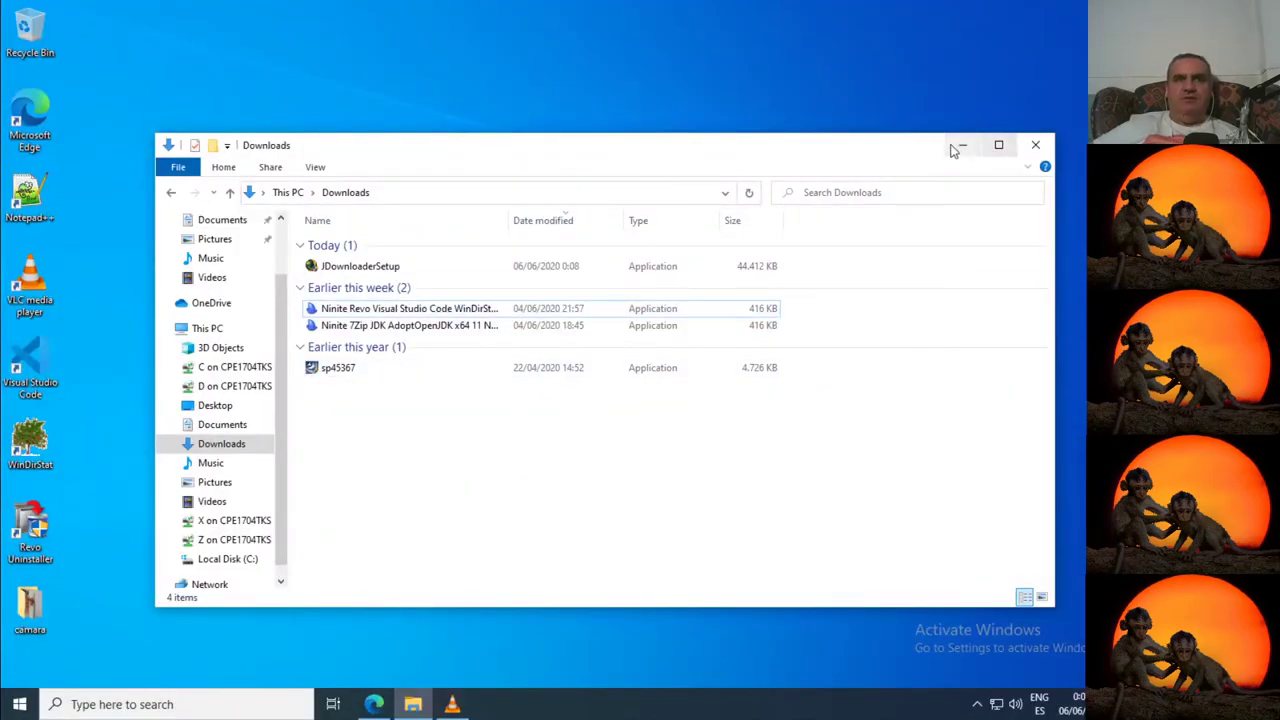
- Move the Downloads window aside, bring the JDownloader Install Wizard forward and continue past its welcome page
drag(832, 150, 665, 235)
drag(899, 212, 667, 302)
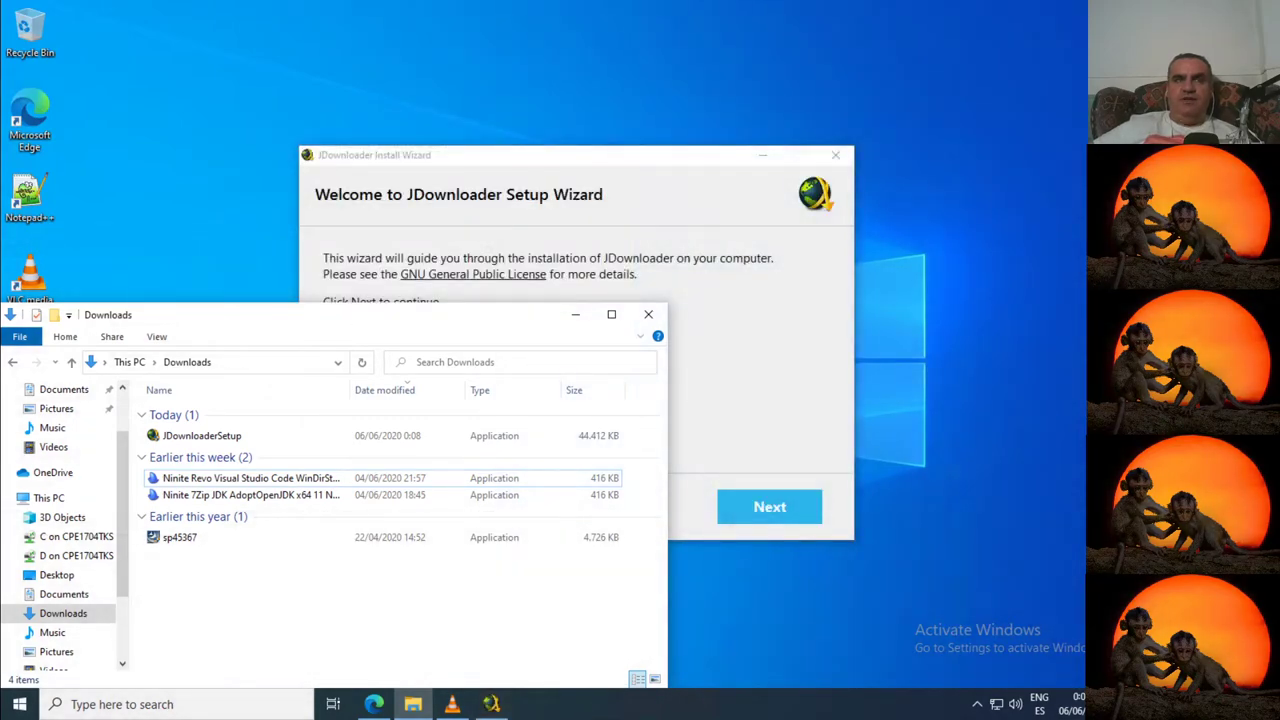
click(762, 387)
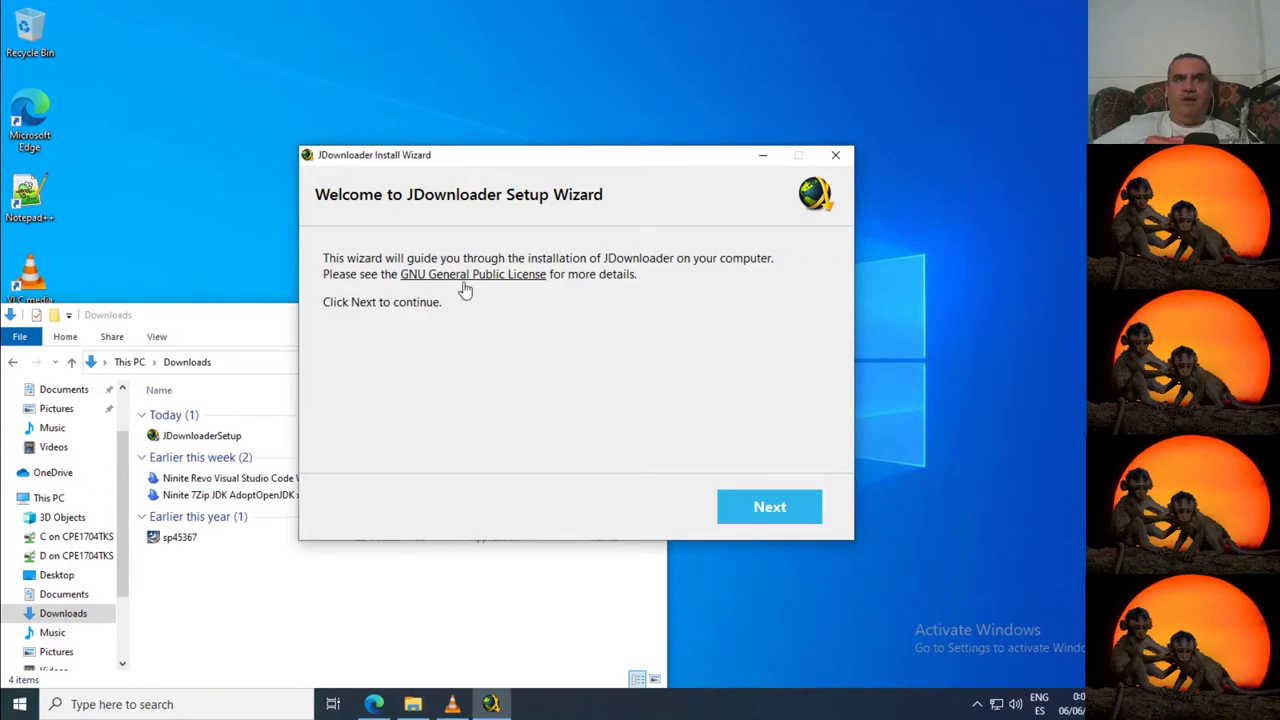
click(783, 514)
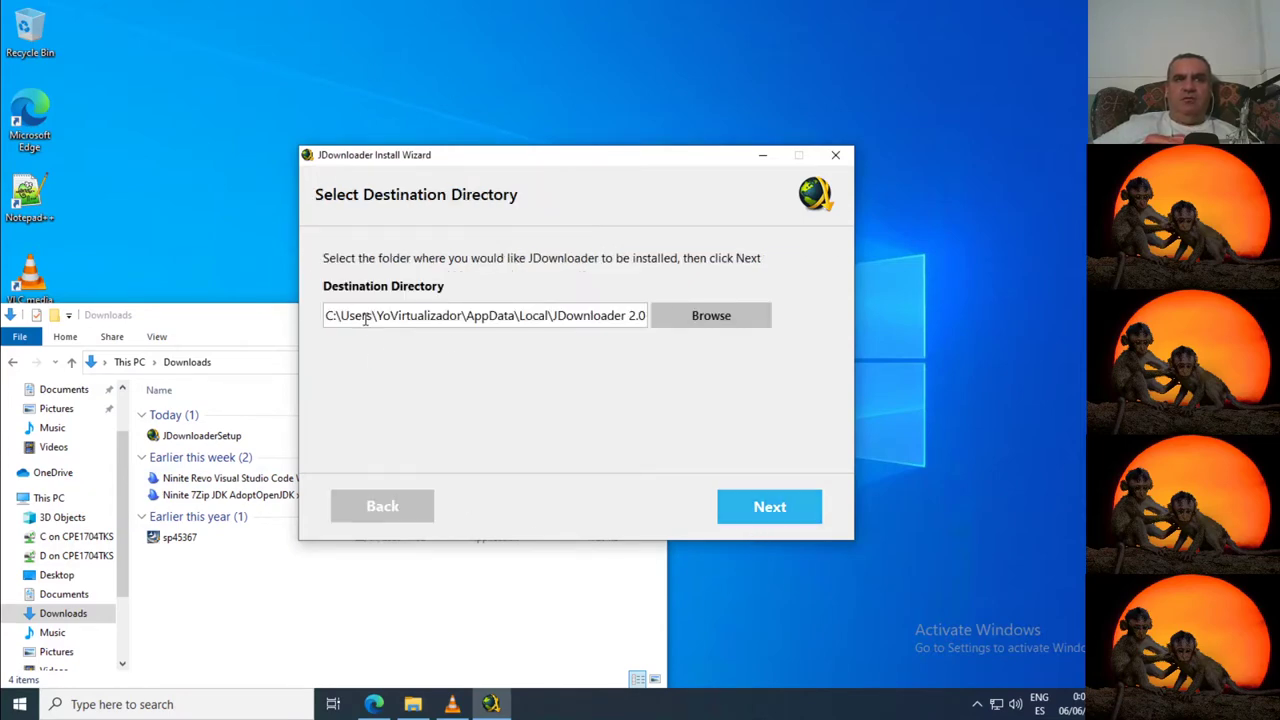
- Highlight the folder path following the C drive in the wizard's Destination Directory
drag(376, 315, 532, 318)
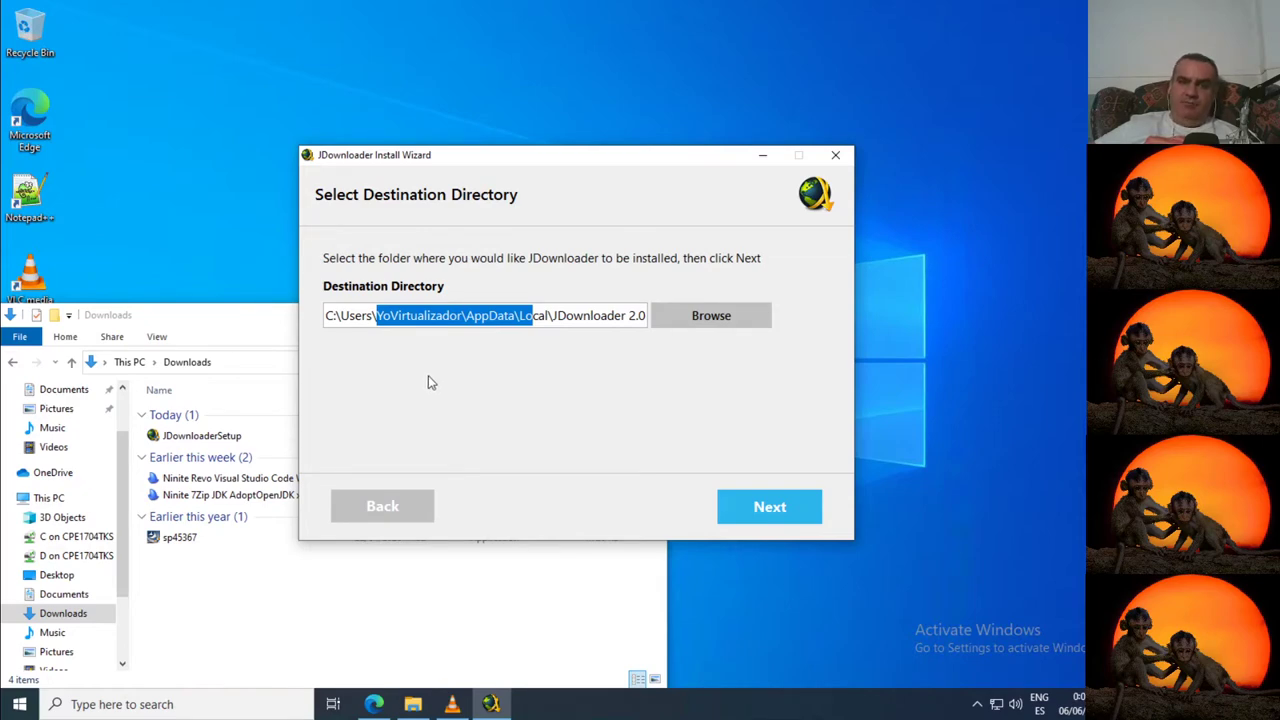
click(437, 315)
drag(335, 315, 645, 316)
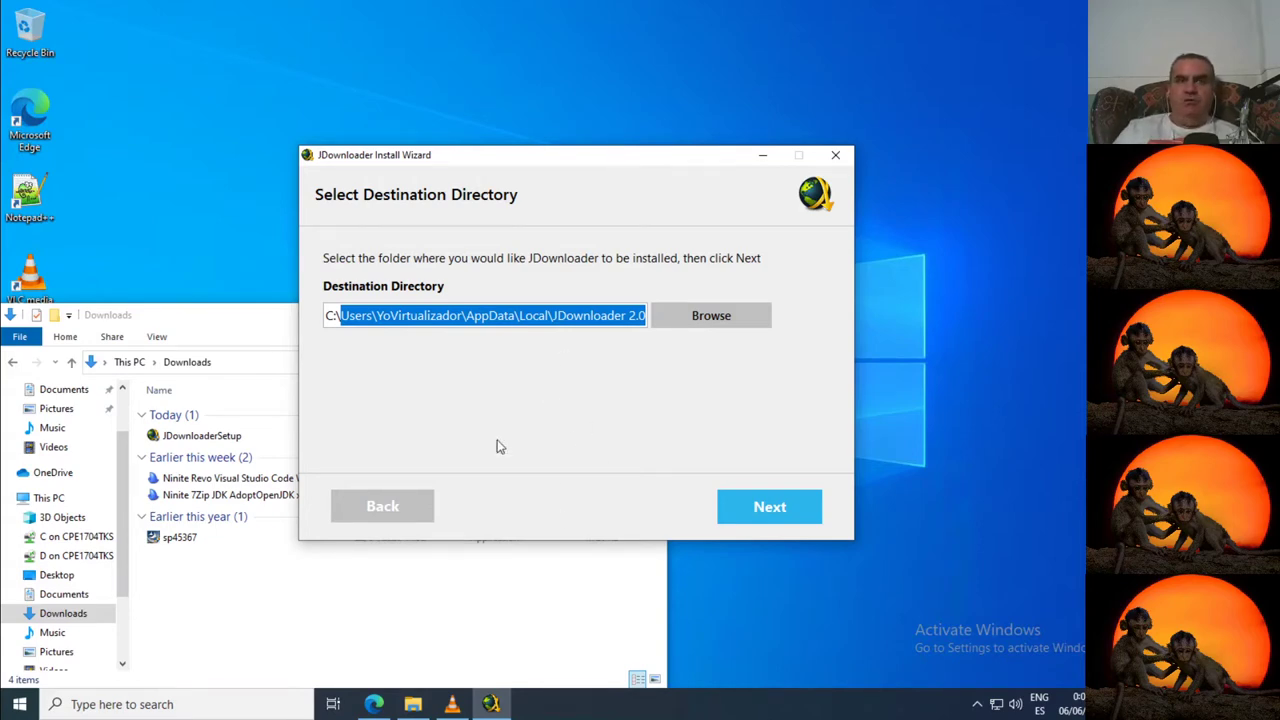
- Check the computer's CPU performance in Task Manager, then minimize it
right_click(660, 715)
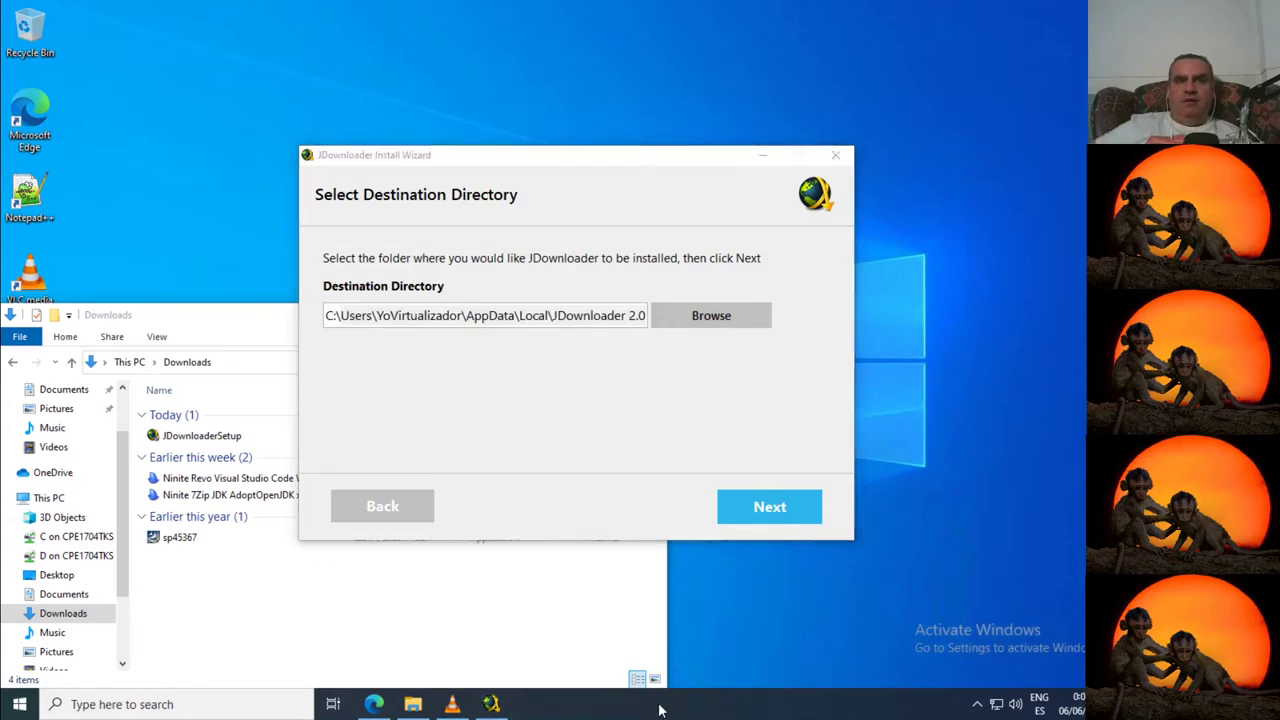
click(774, 620)
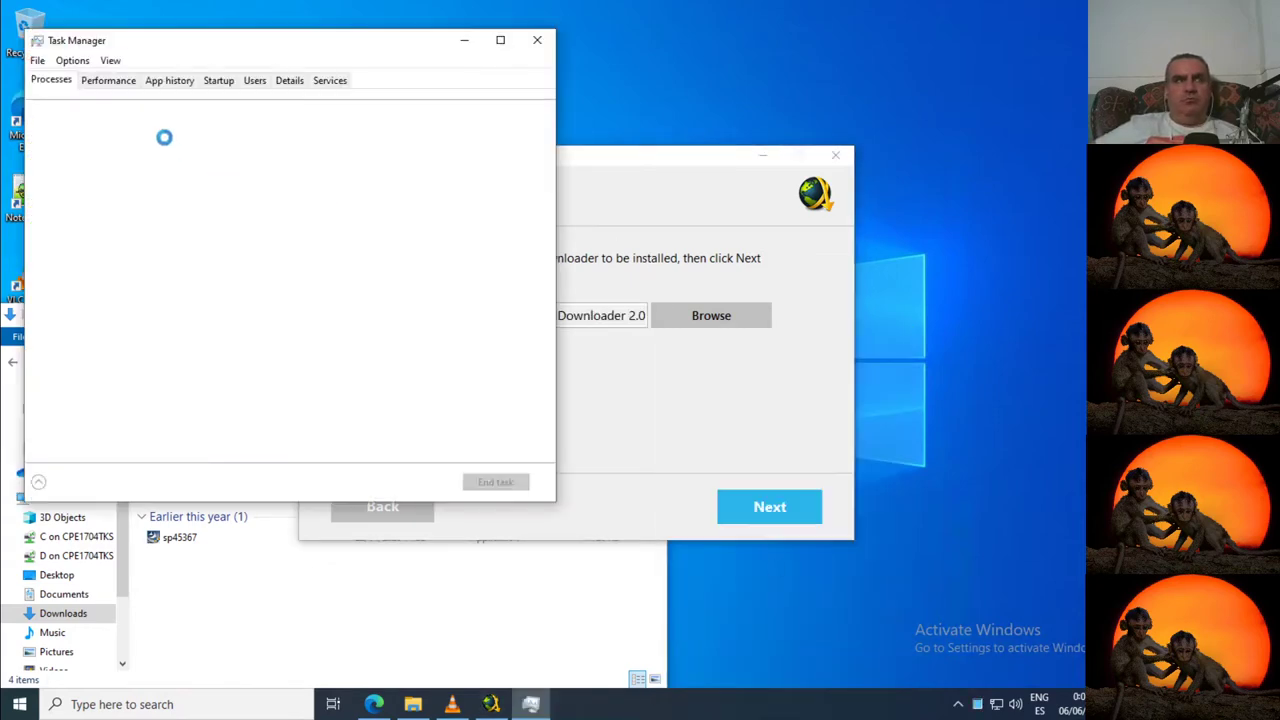
click(113, 87)
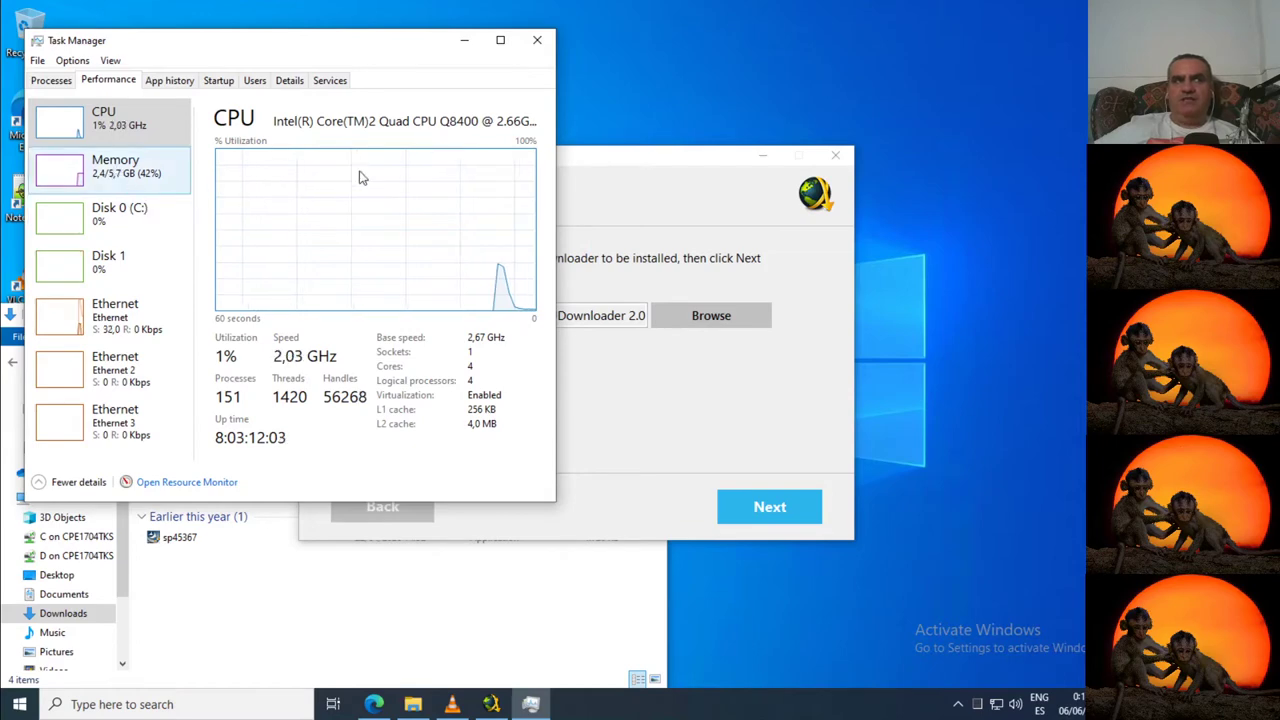
click(464, 42)
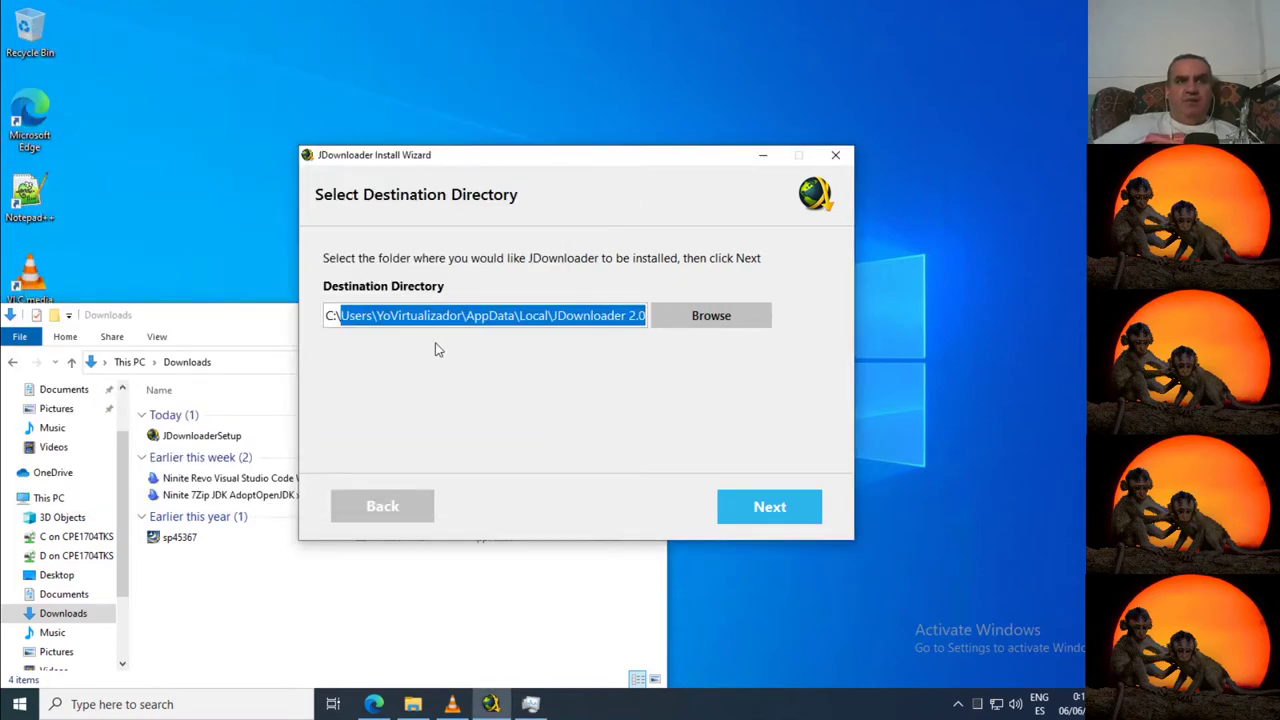
- Clear the default destination path, browse to Local Disk (C:) and create a folder named util there
key(BackSpace)
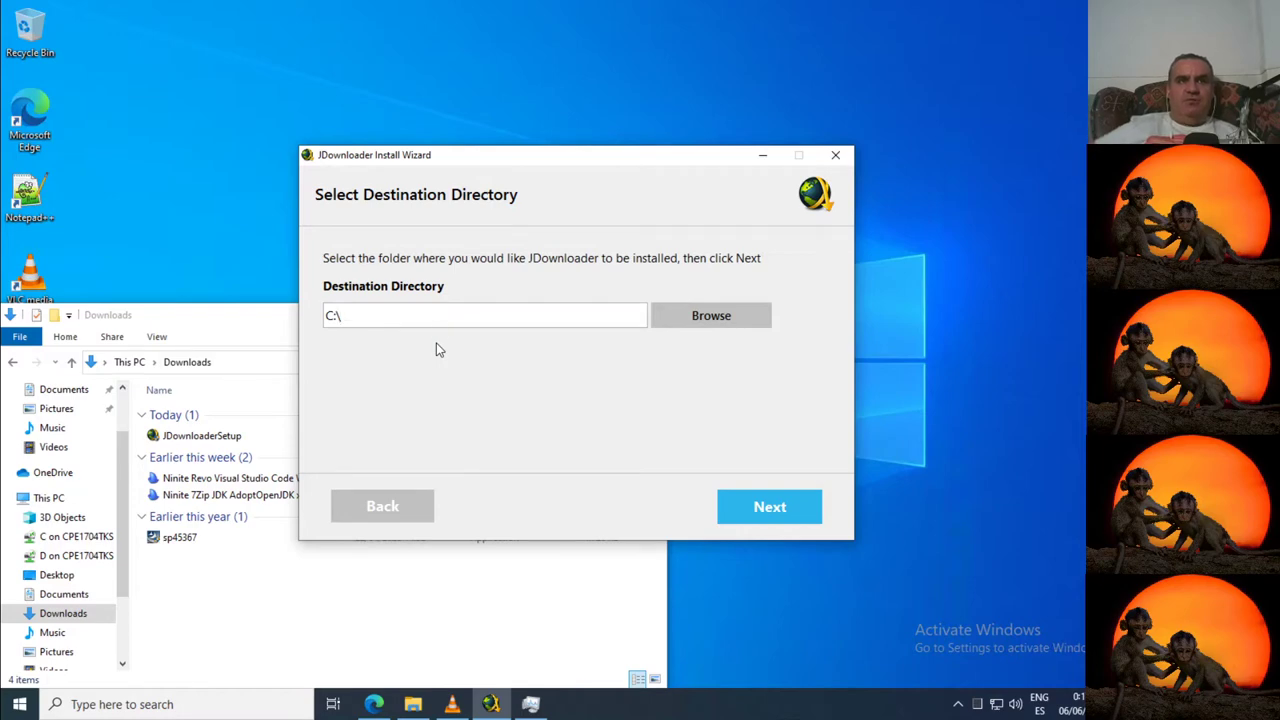
click(722, 320)
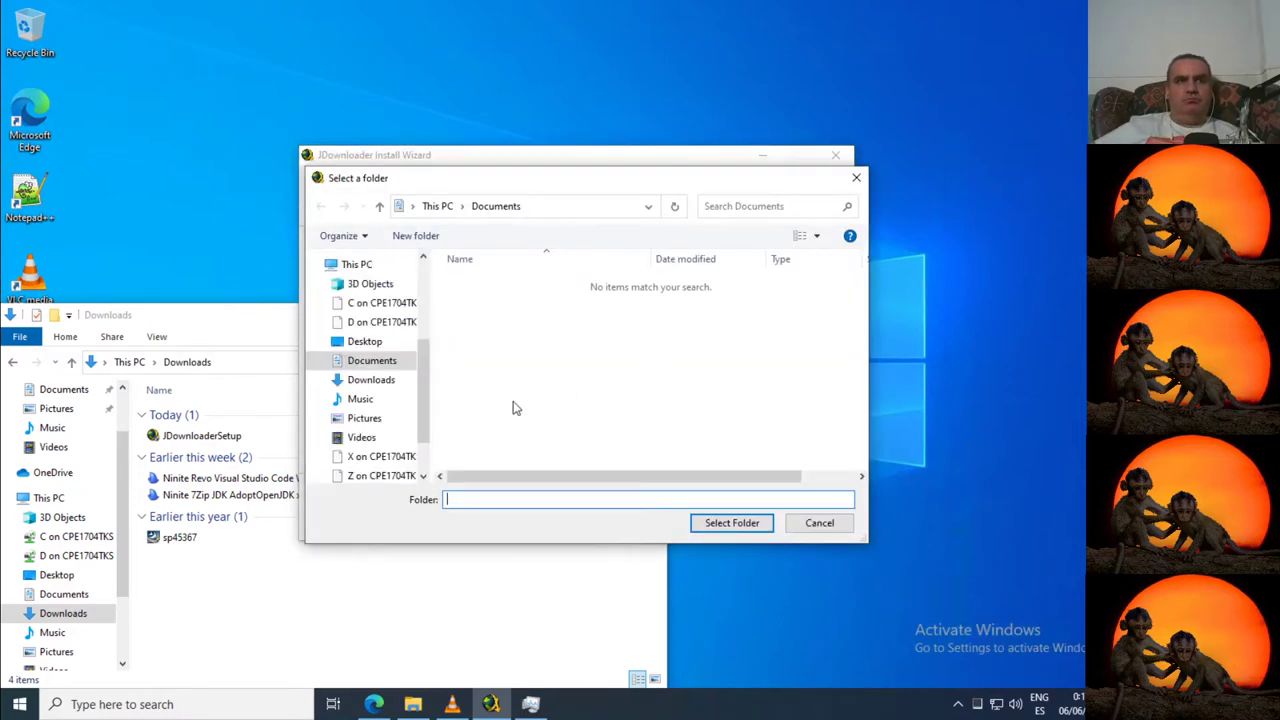
scroll(388, 364, down, 2)
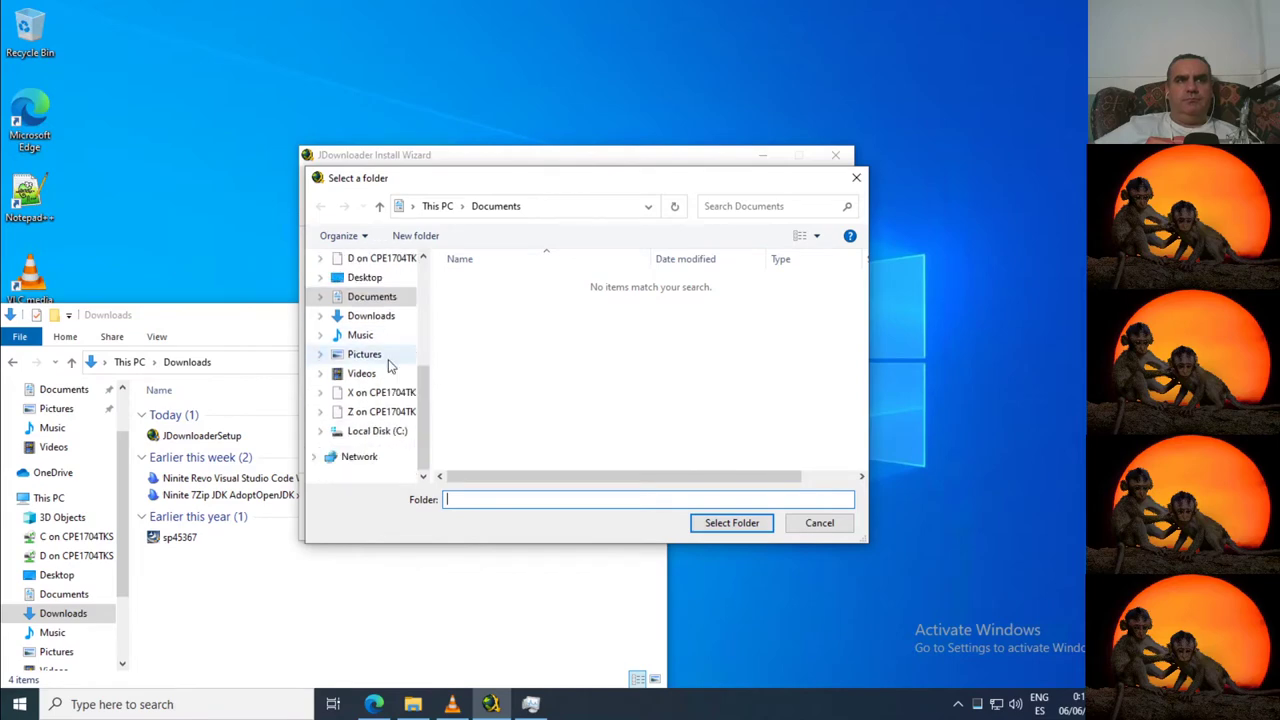
click(381, 434)
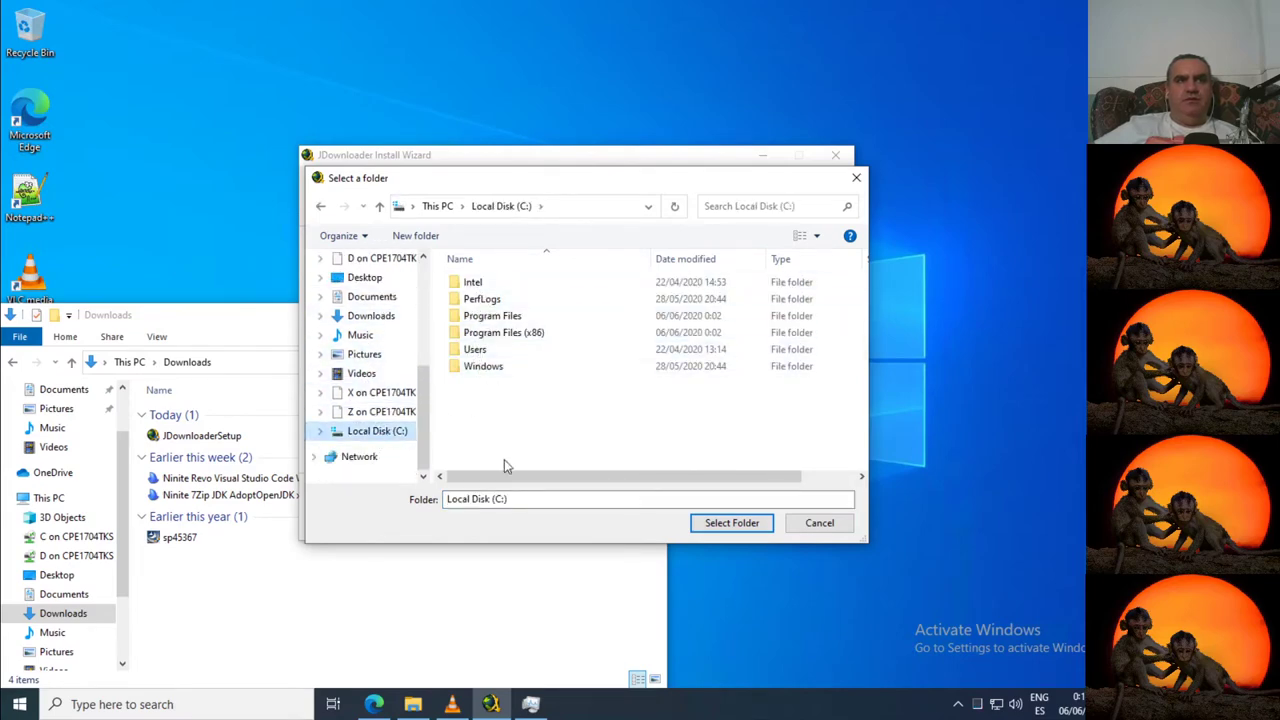
click(418, 246)
text(util)
key(Return)
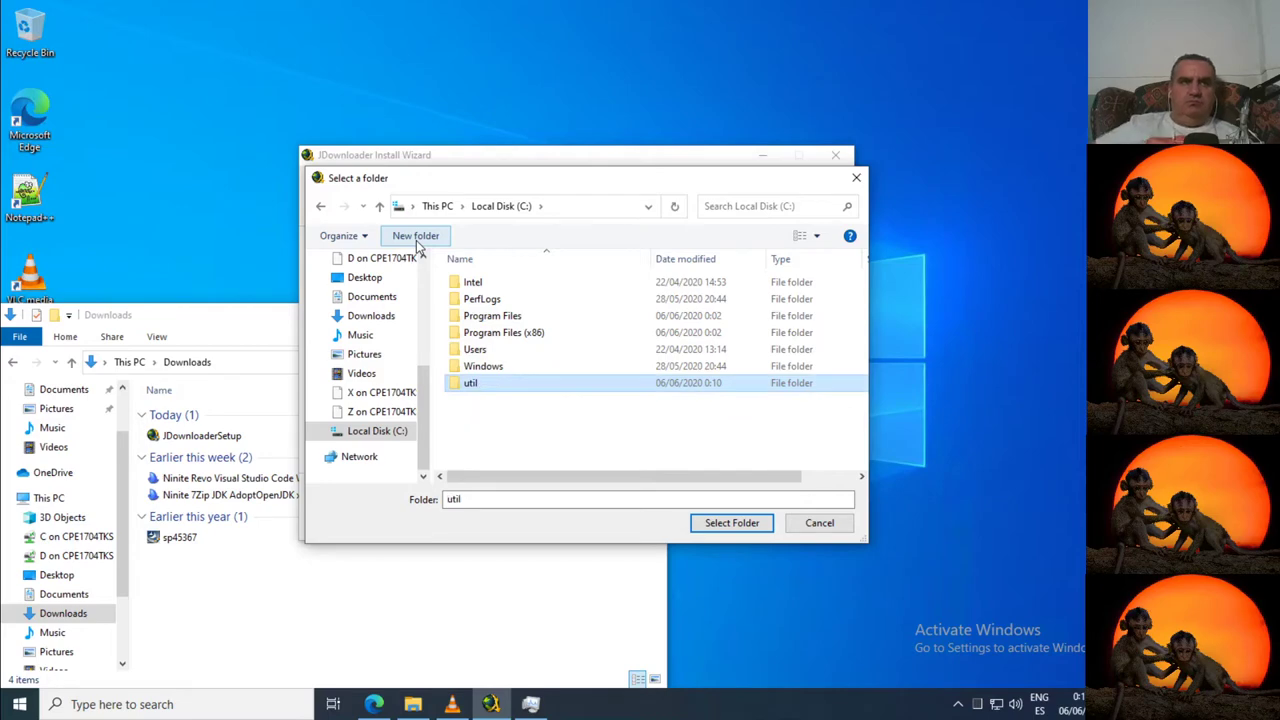
- Create a folder named jd inside util, choose C:\util\jd as the installation directory and continue the setup
double_click(469, 388)
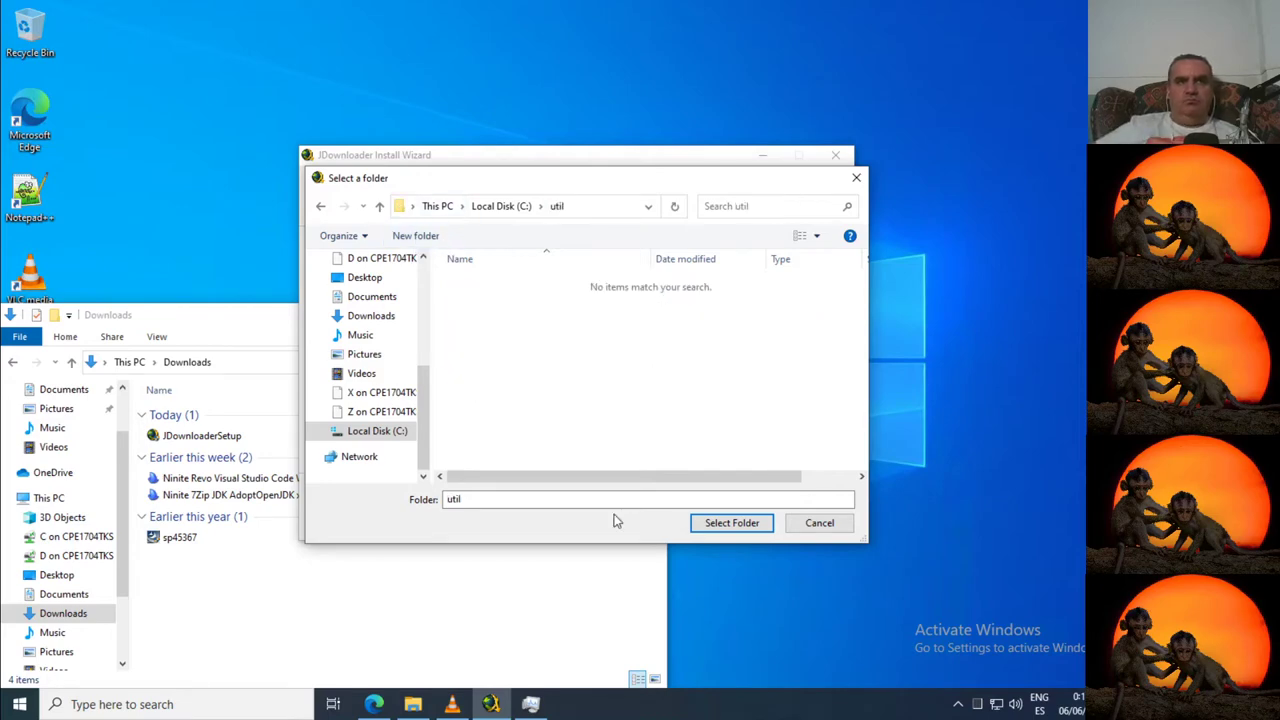
click(415, 236)
text(jd)
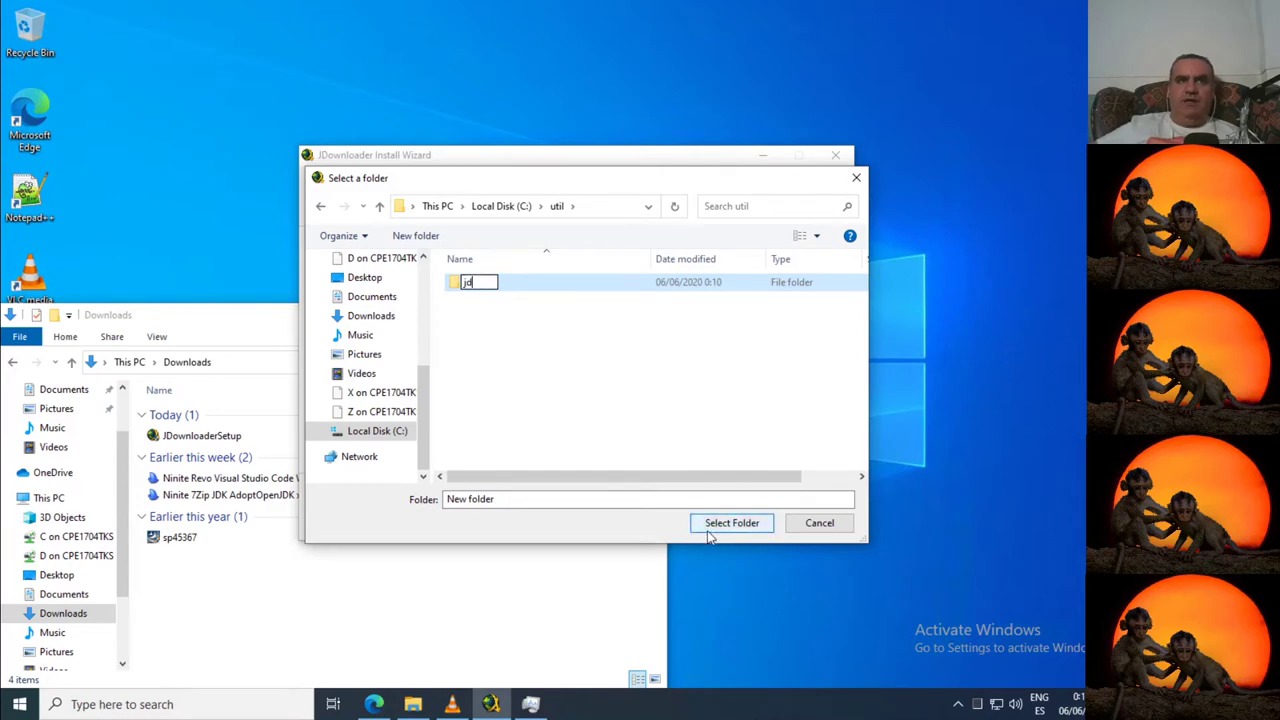
key(Return)
click(743, 525)
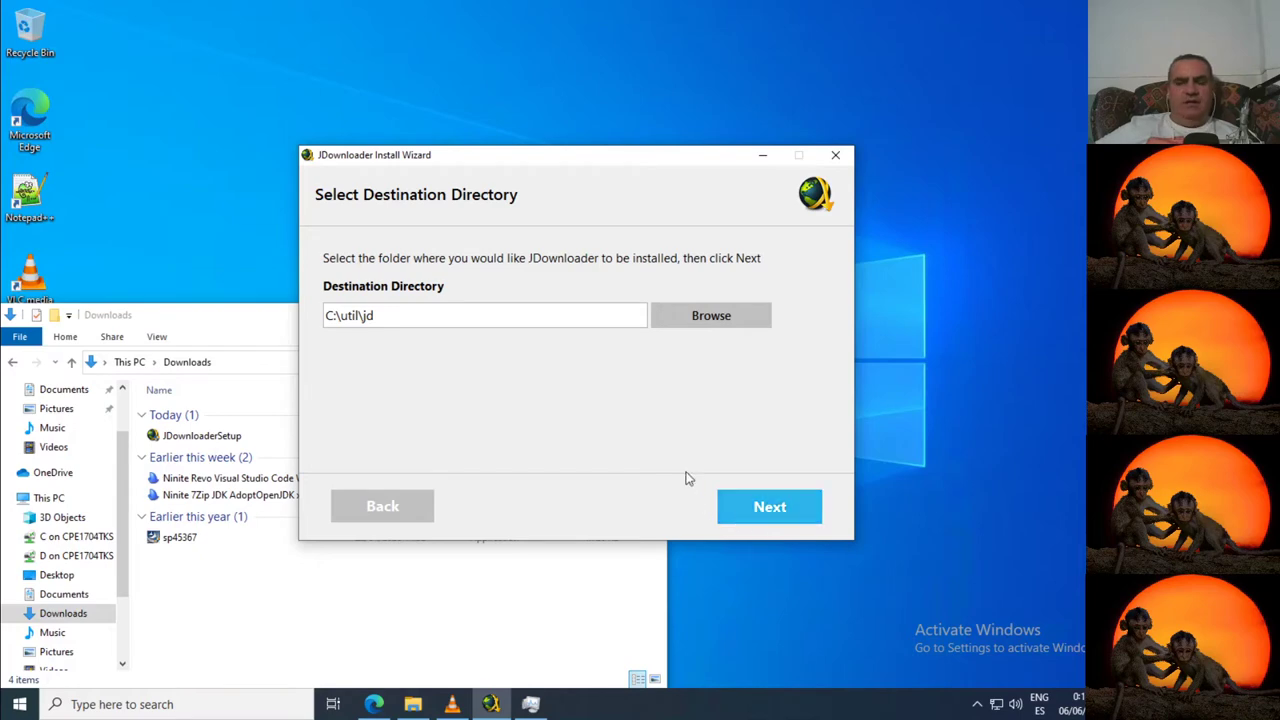
click(757, 510)
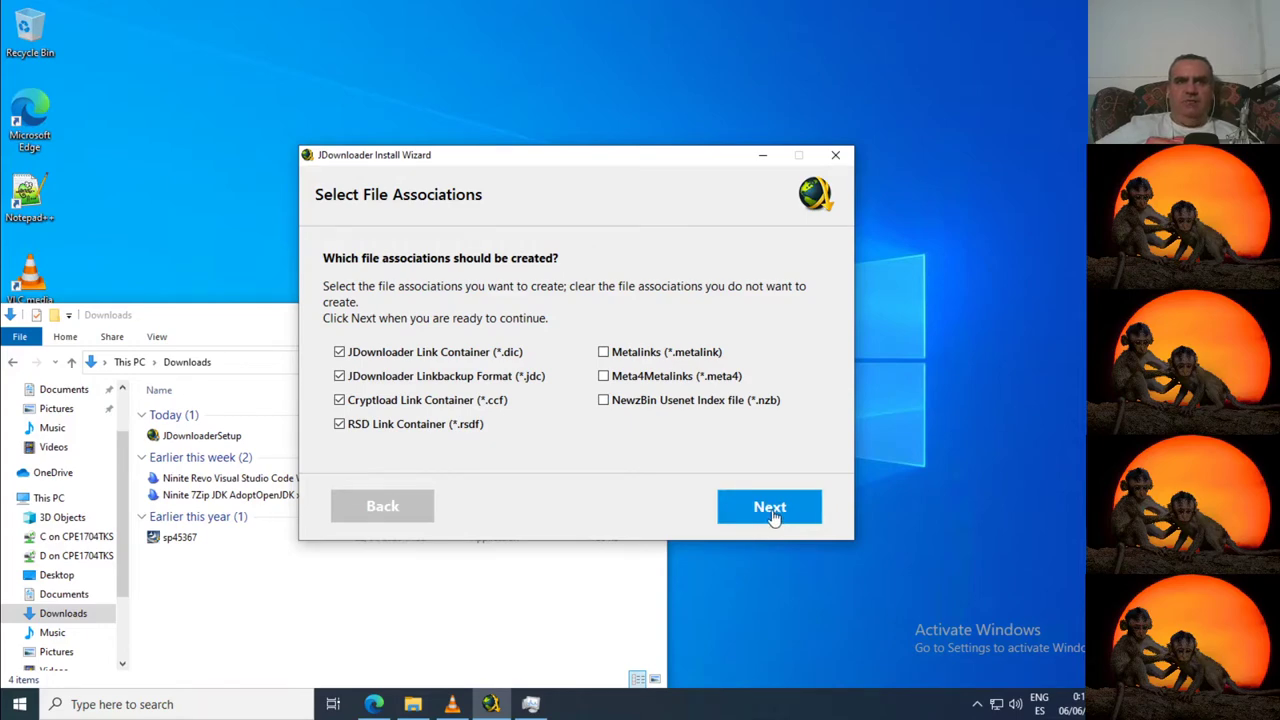
- Add the NewzBin Usenet Index file (*.nzb) association and accept the additional tasks with only the desktop icon
click(604, 401)
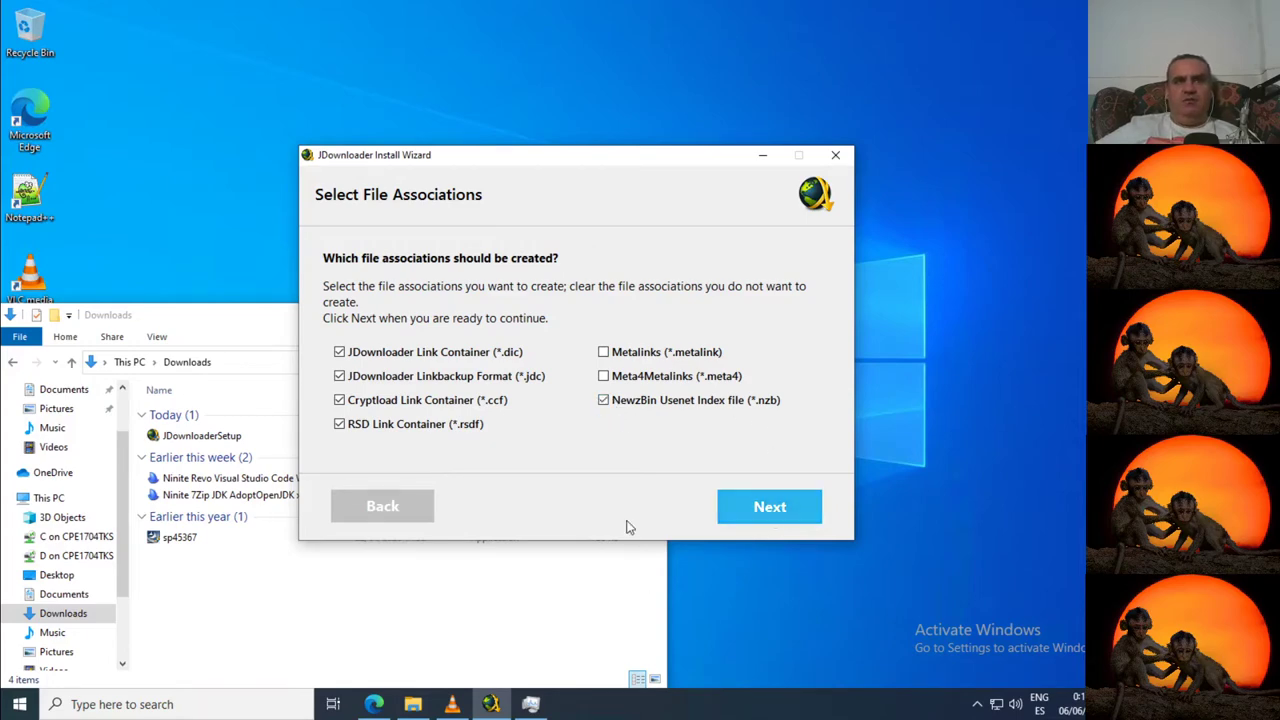
click(769, 509)
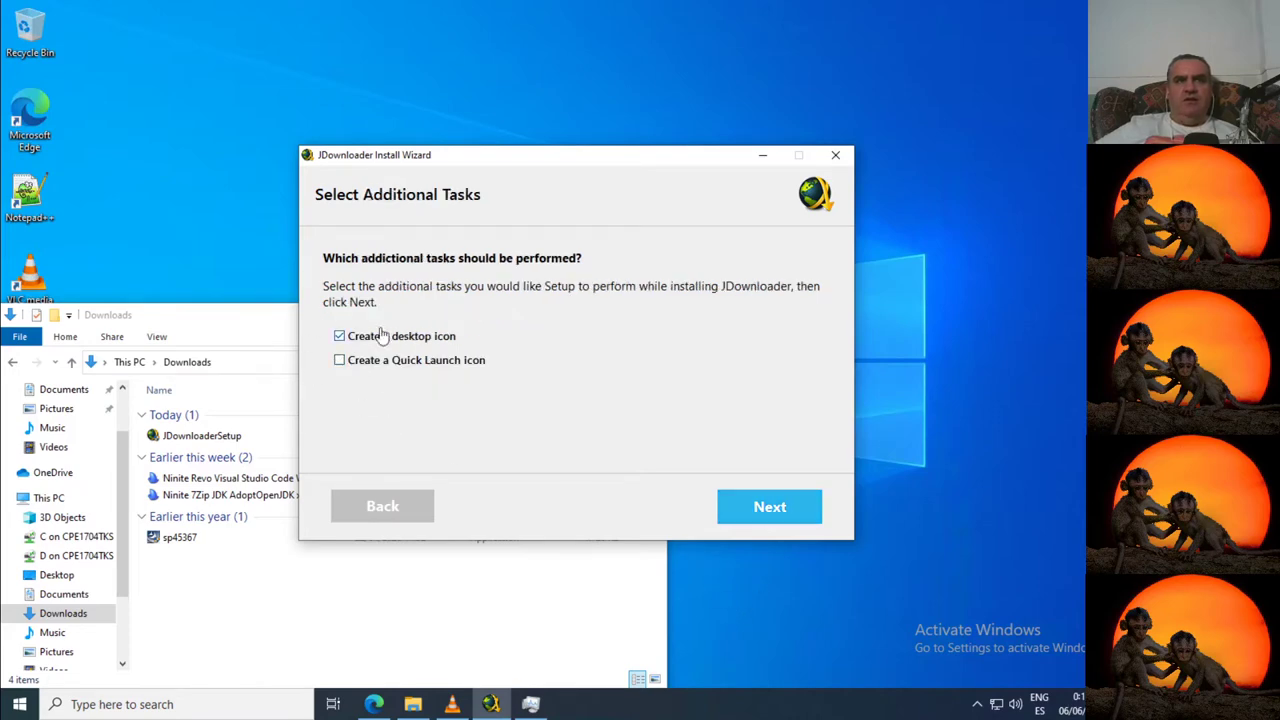
click(766, 516)
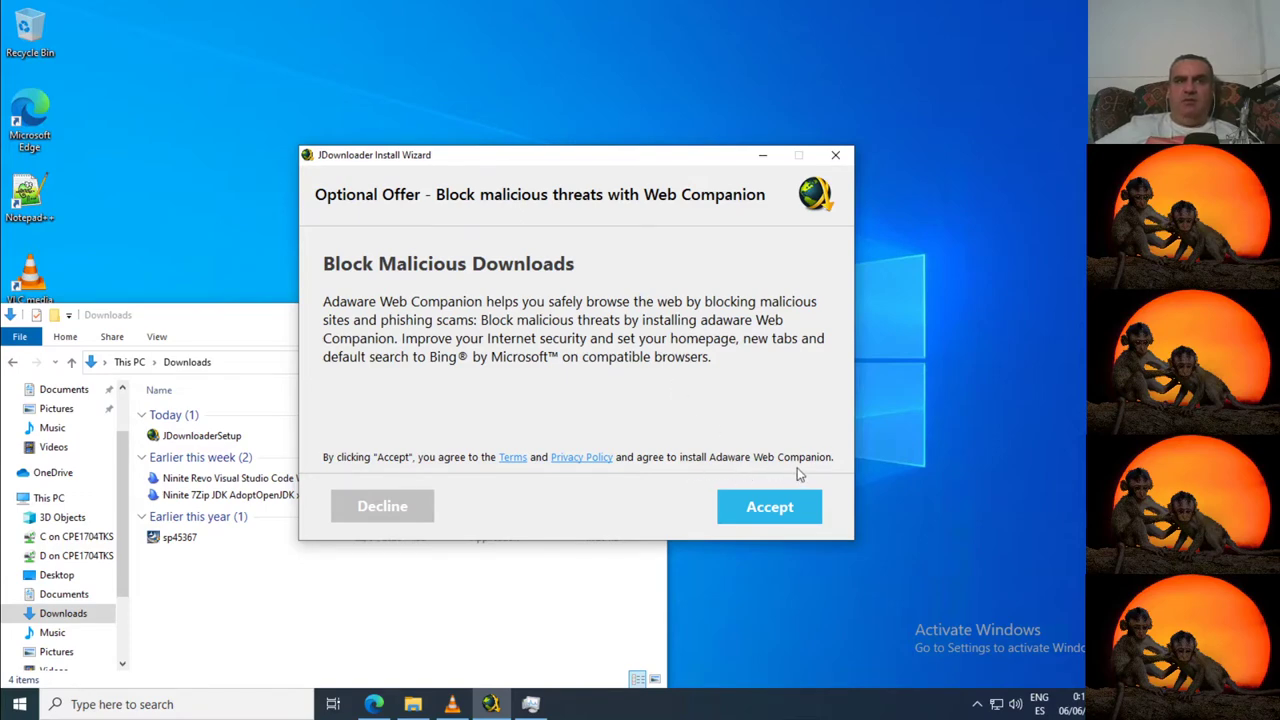
- Decline the Adaware Web Companion offer and continue the installation with the Opera browser offer deselected
click(382, 507)
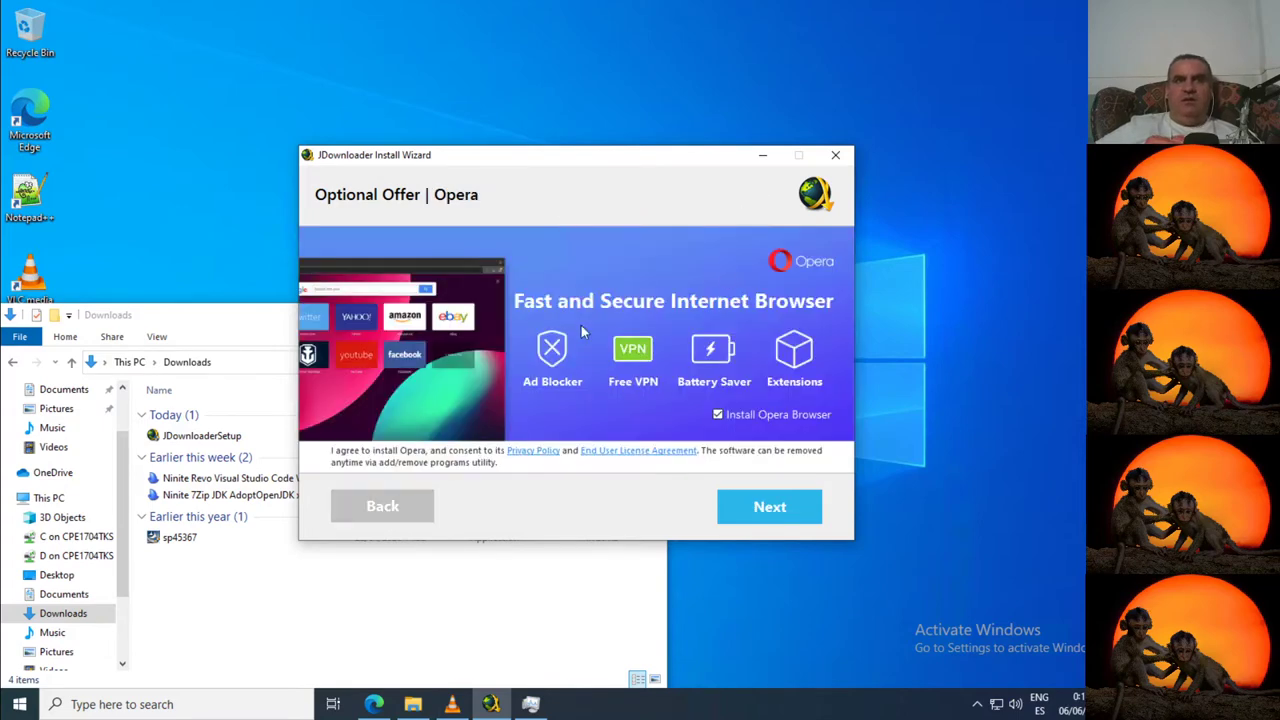
click(717, 414)
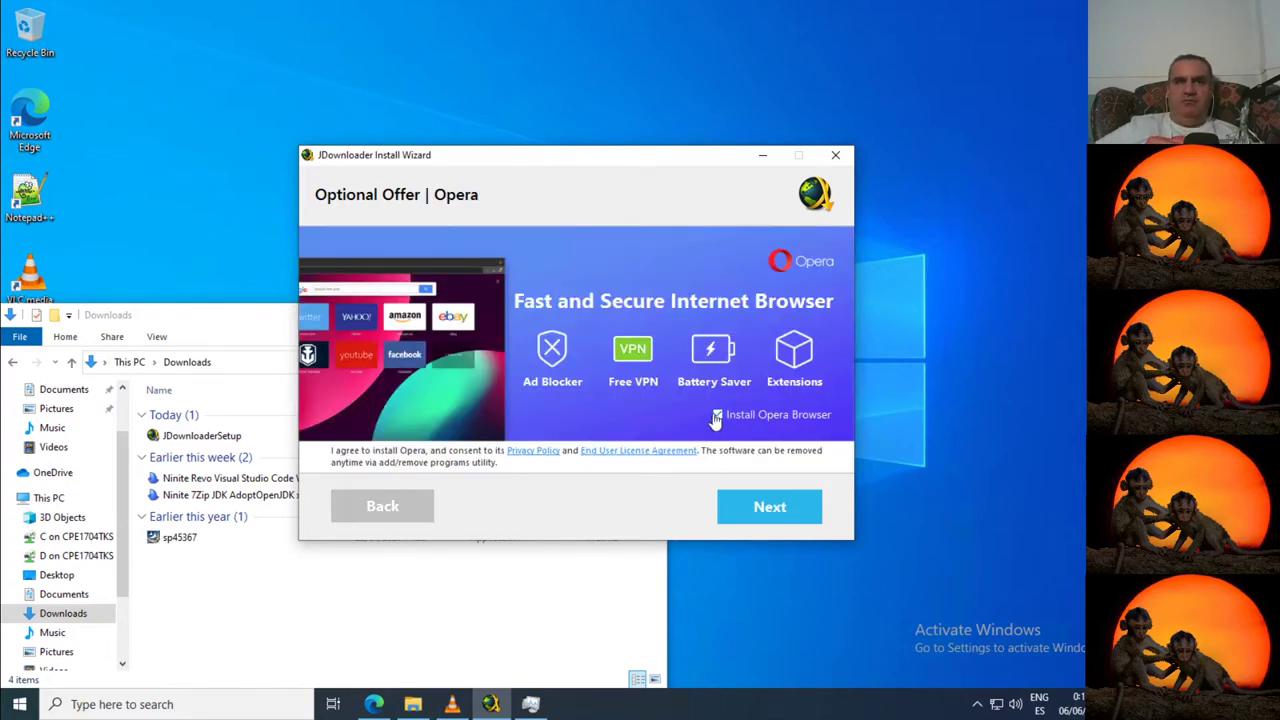
click(752, 512)
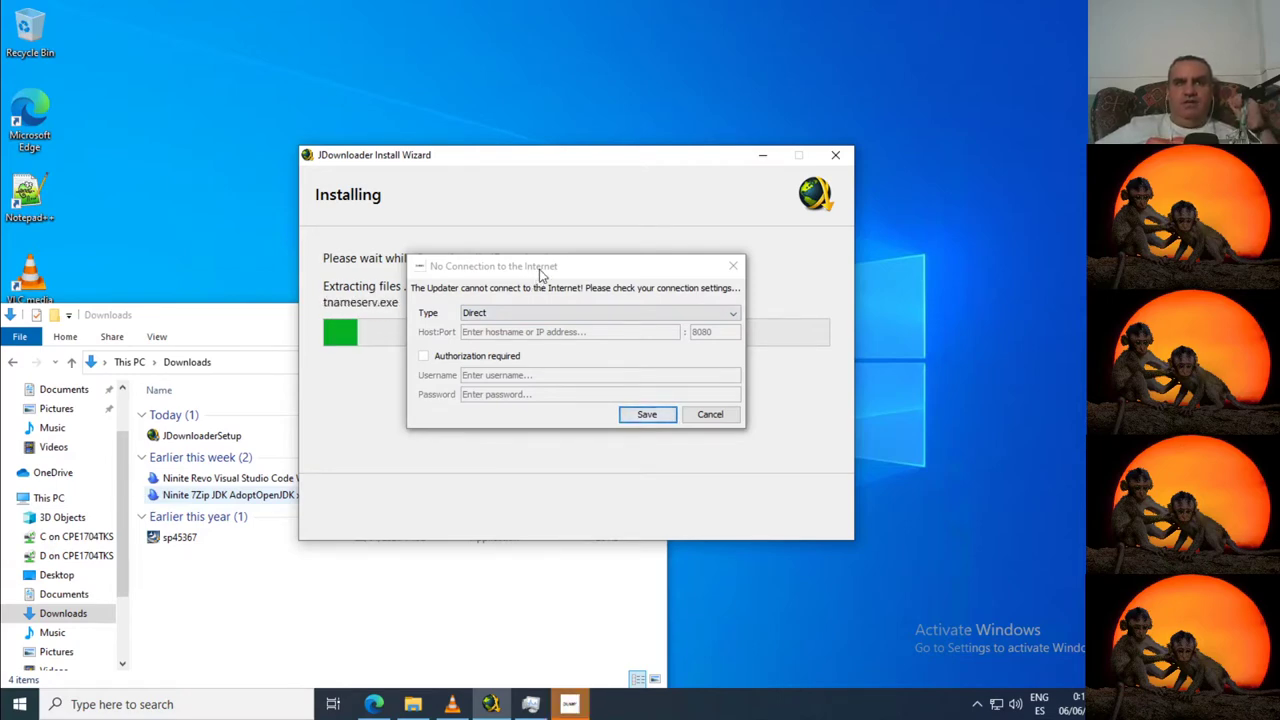
- Cancel the updater's connection settings whenever the missing Internet connection dialog appears
click(712, 417)
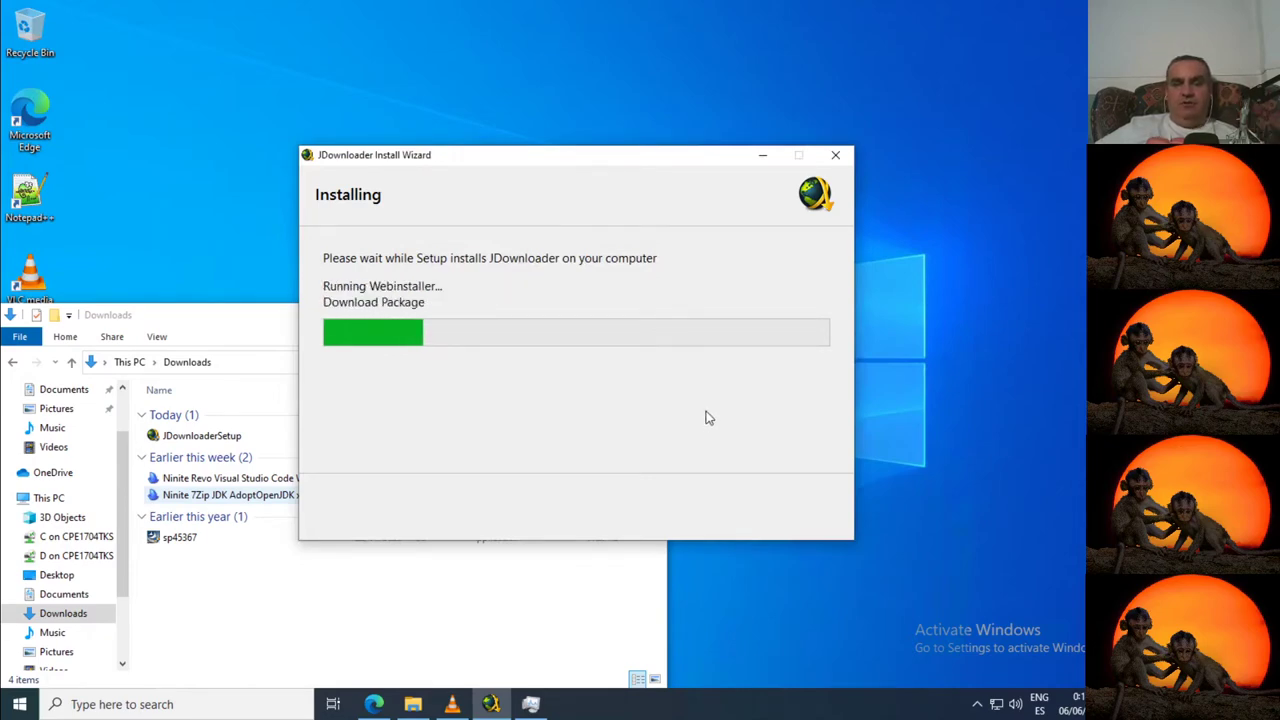
click(710, 414)
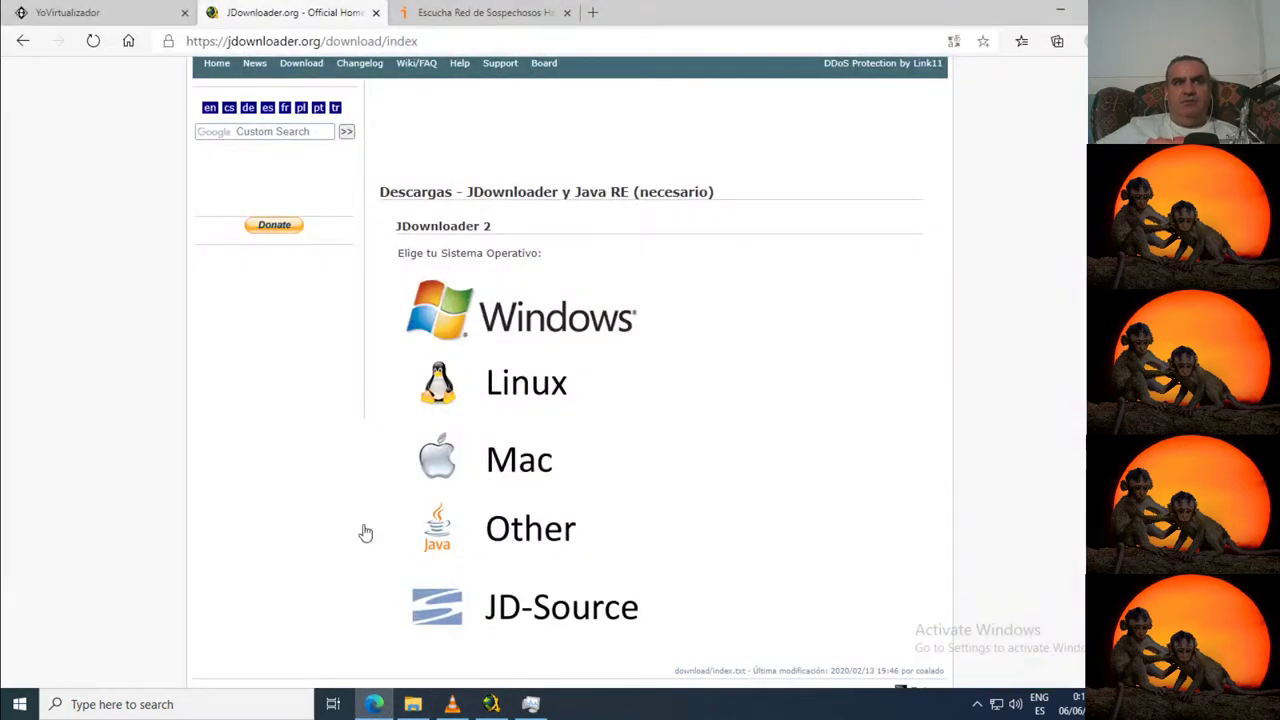
- View the Support page of the JDownloader website in the browser, then close its tab
scroll(275, 240, up, 1)
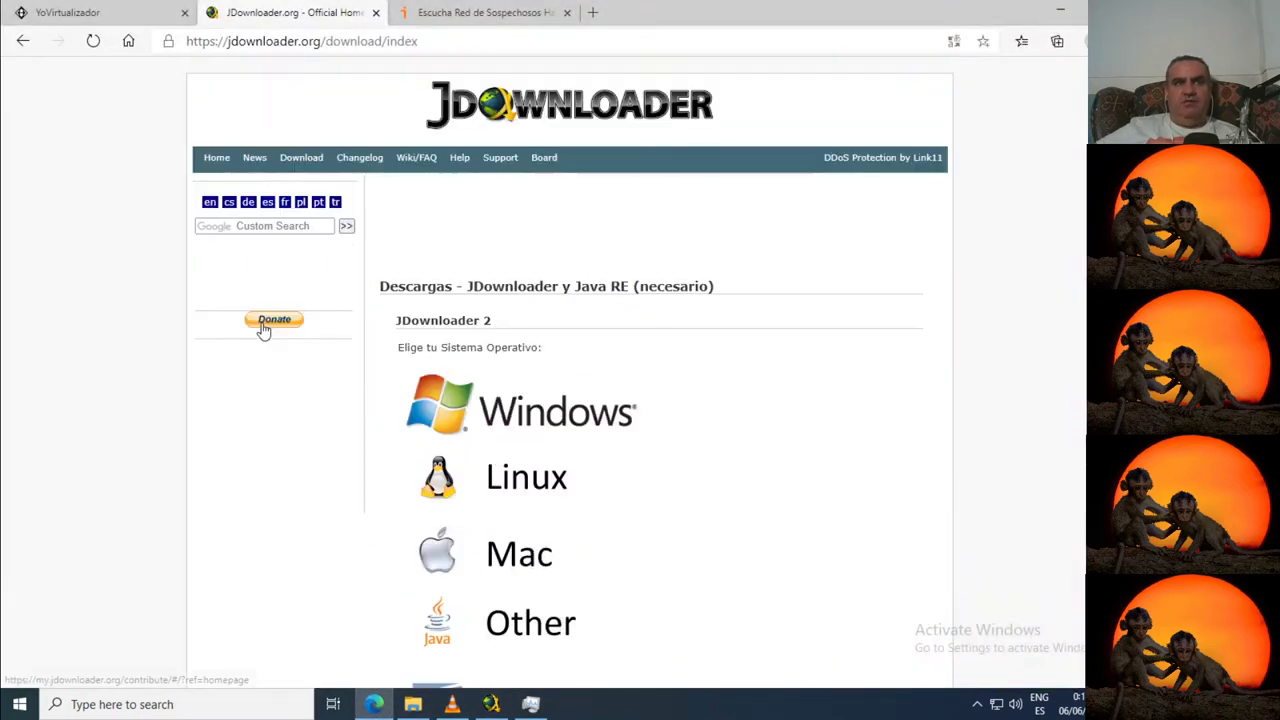
click(498, 160)
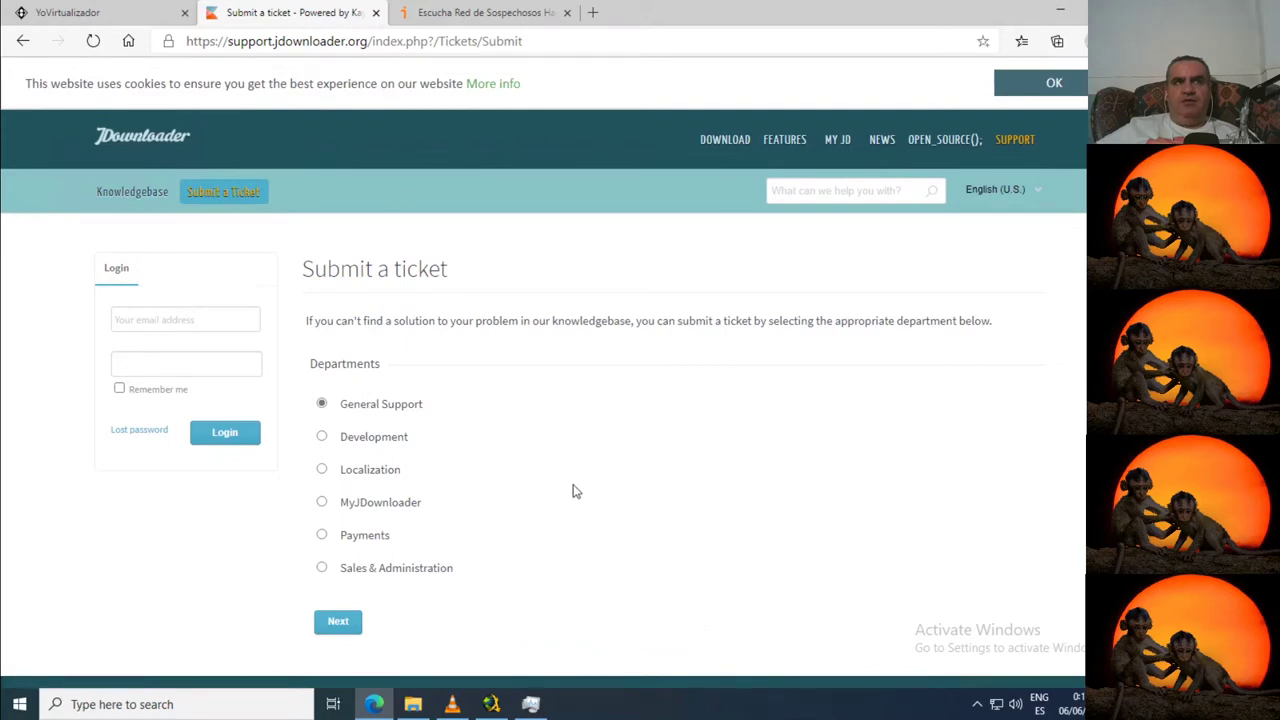
click(375, 12)
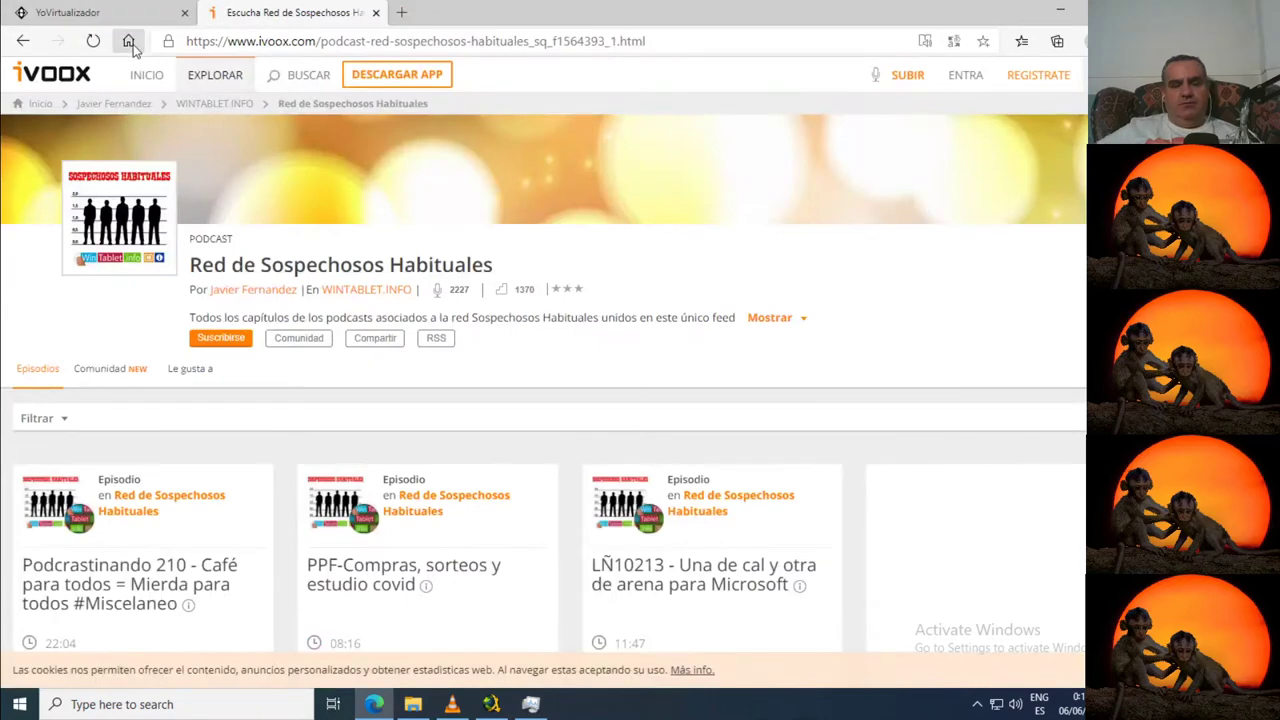
- Reopen the closed JDownloader website tab, view the payment and purpose options on its donation page, then close that page
key(ctrl+shift+t)
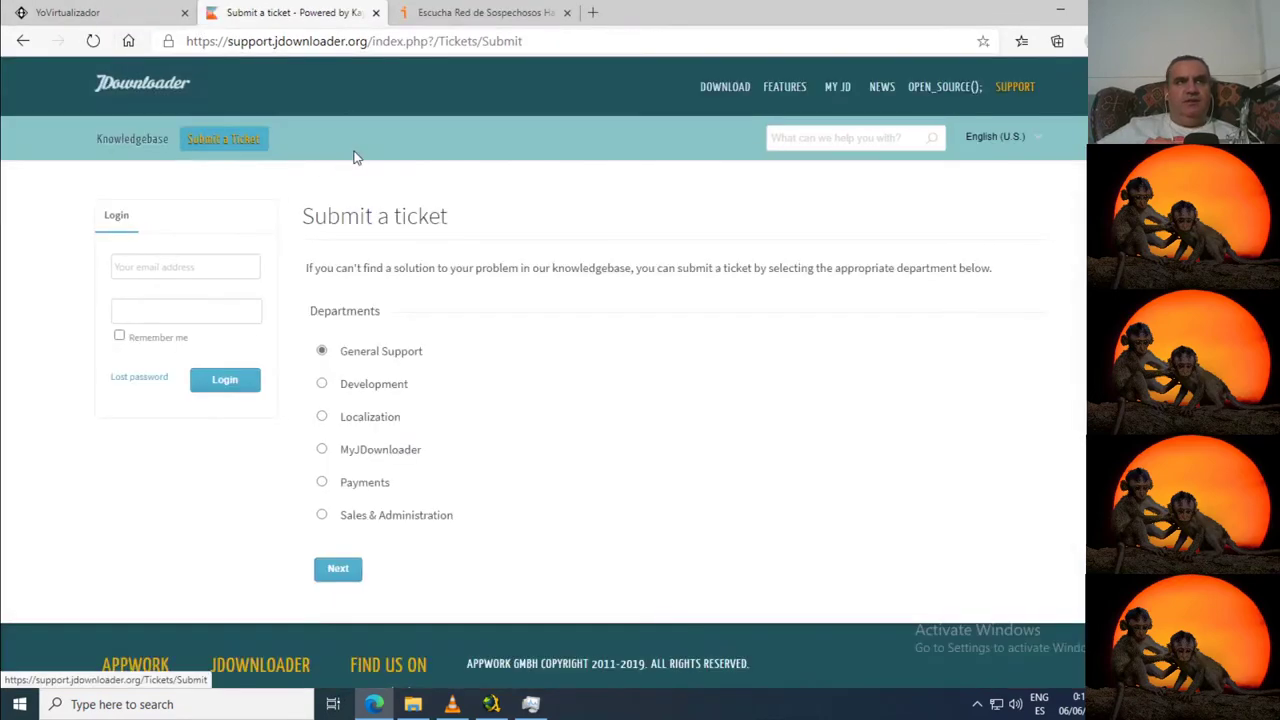
click(22, 40)
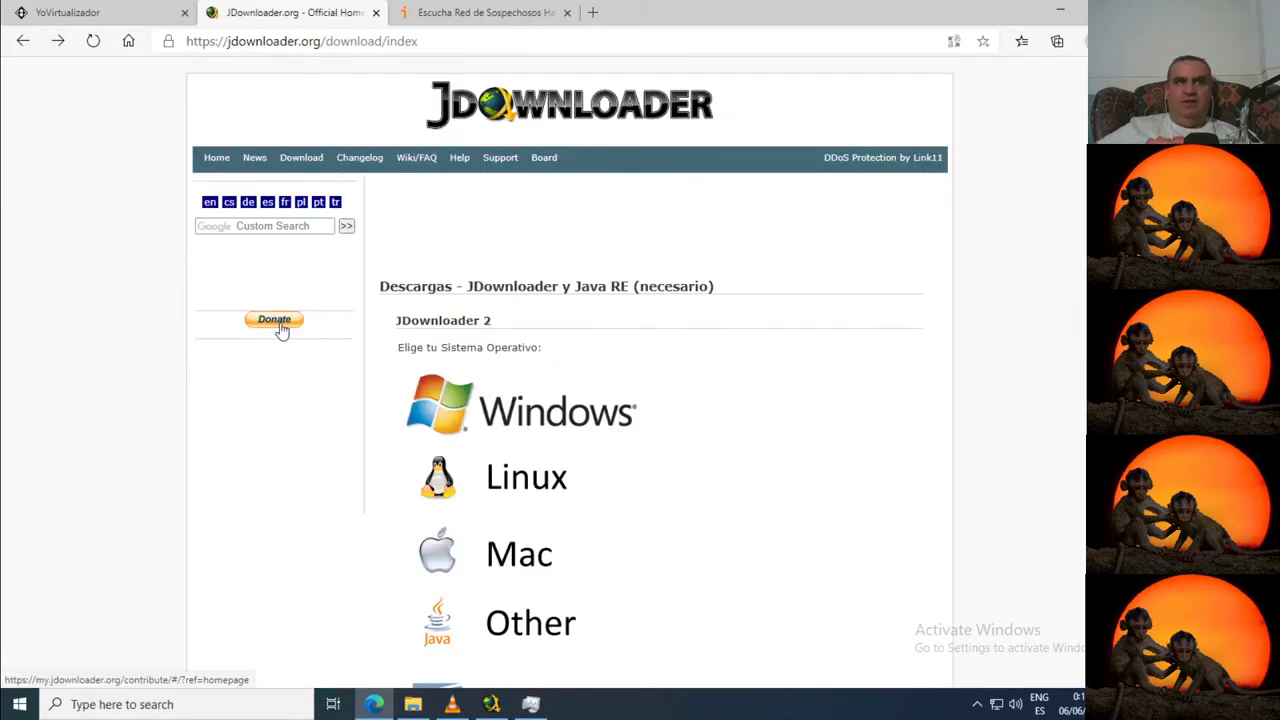
click(285, 322)
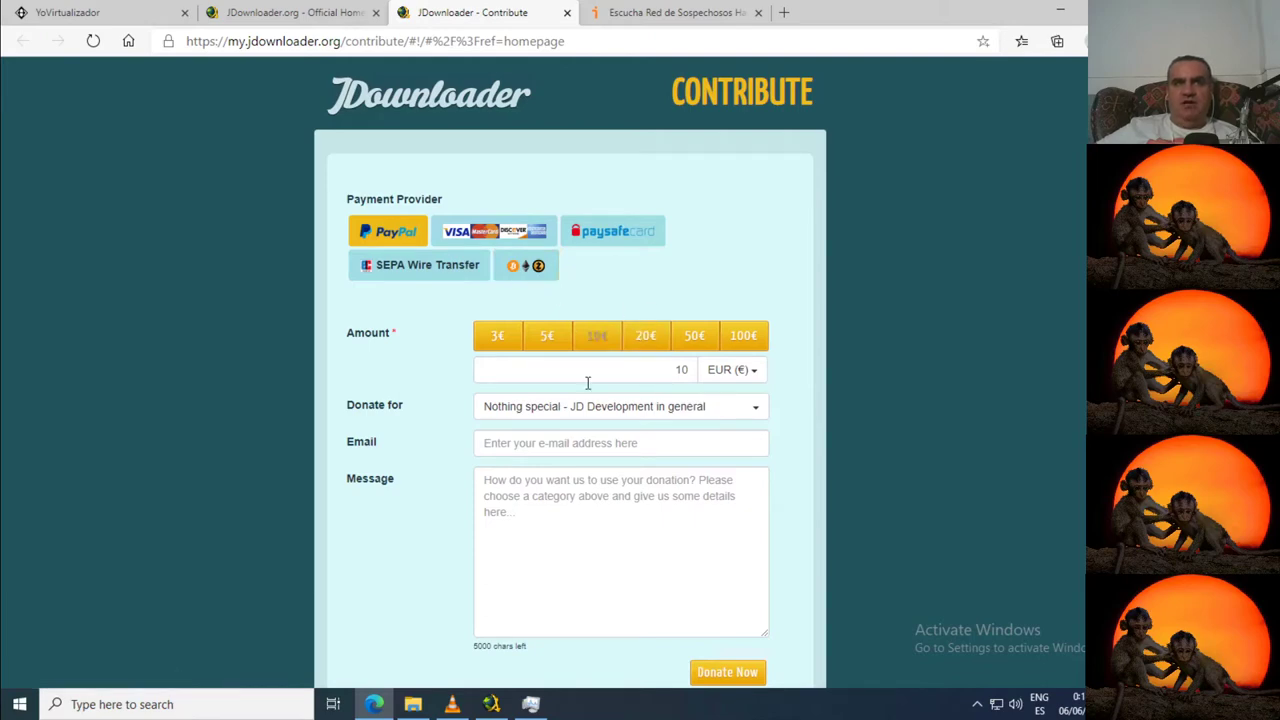
click(672, 412)
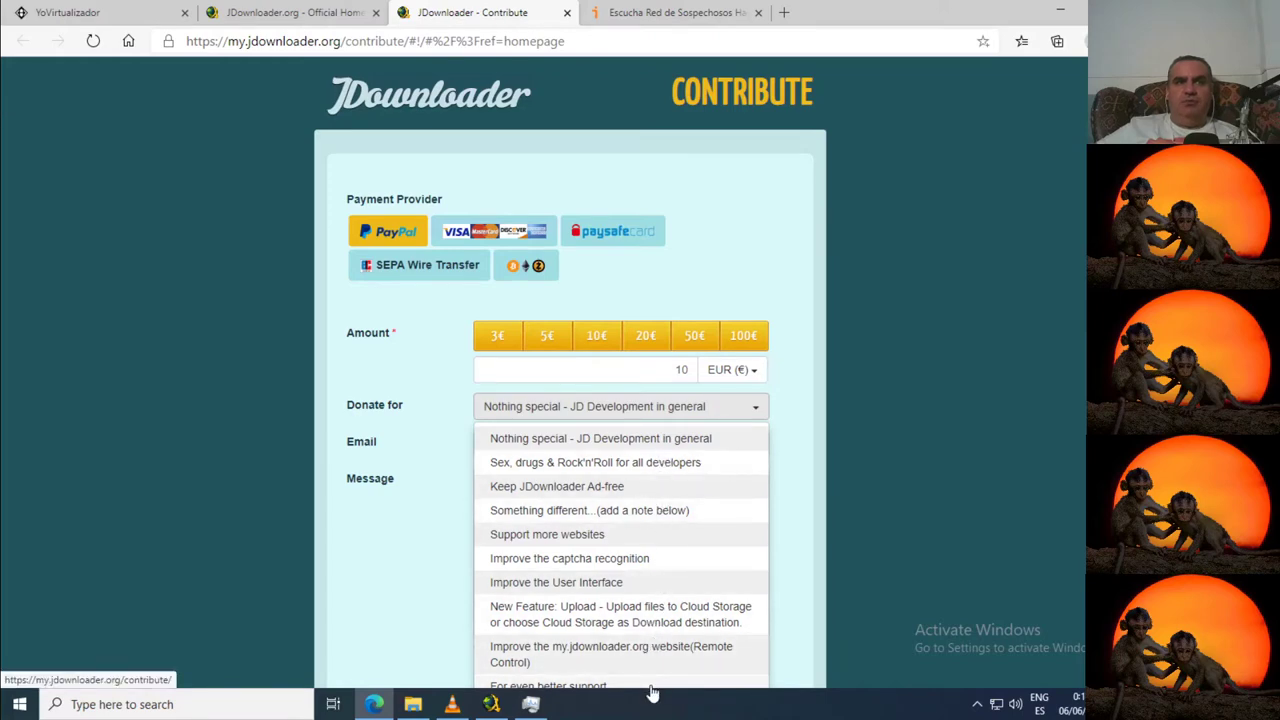
click(805, 480)
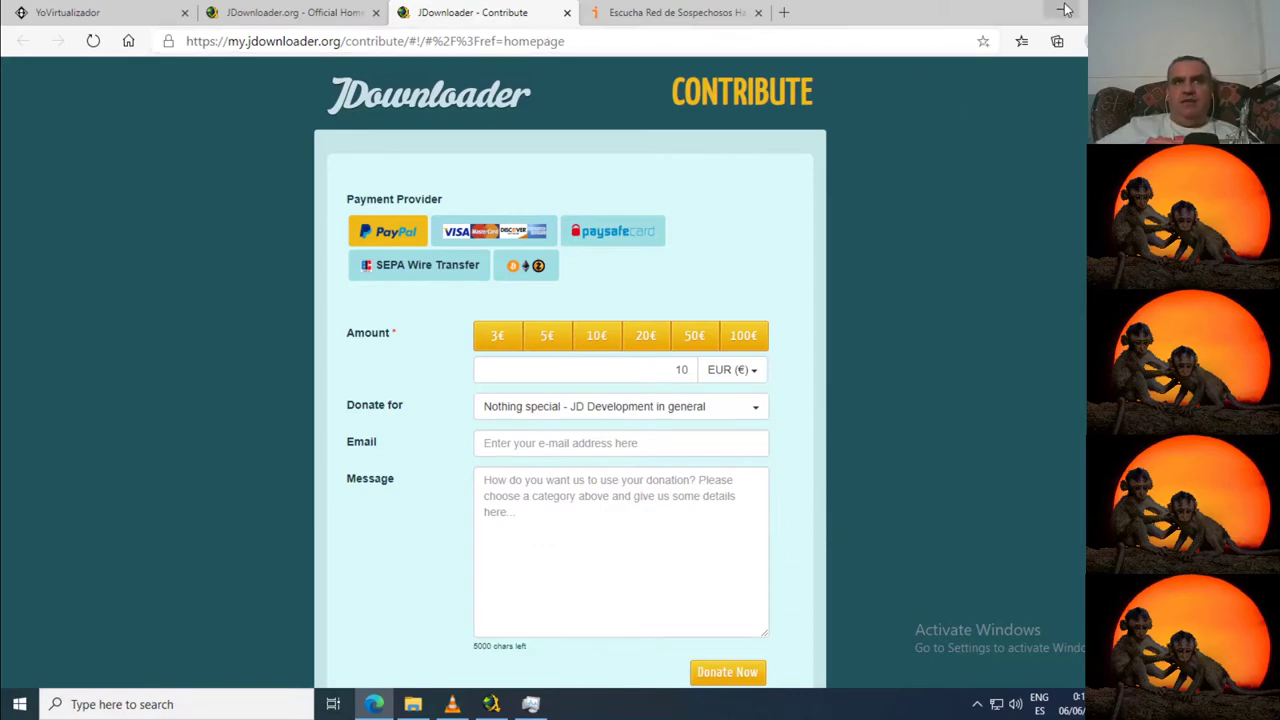
click(567, 12)
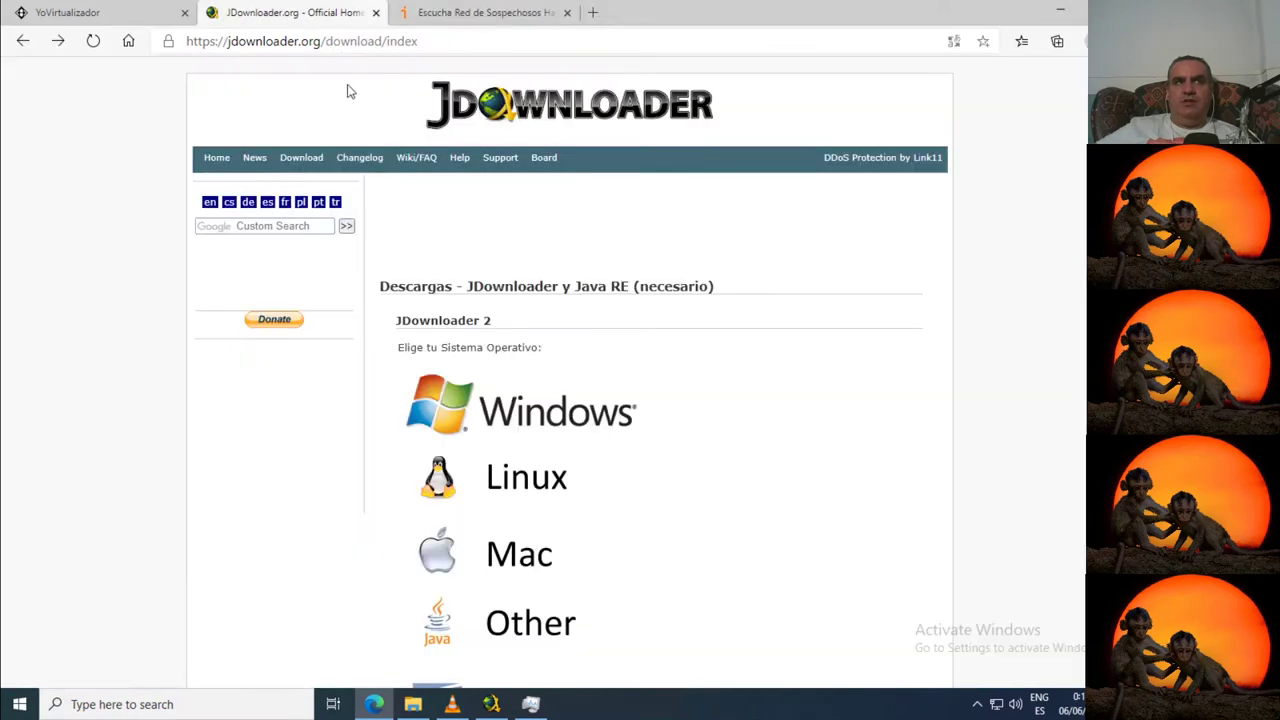
- Finish the JDownloader setup wizard with Run JDownloader enabled, minimizing the browser and the Downloads folder window
click(1060, 10)
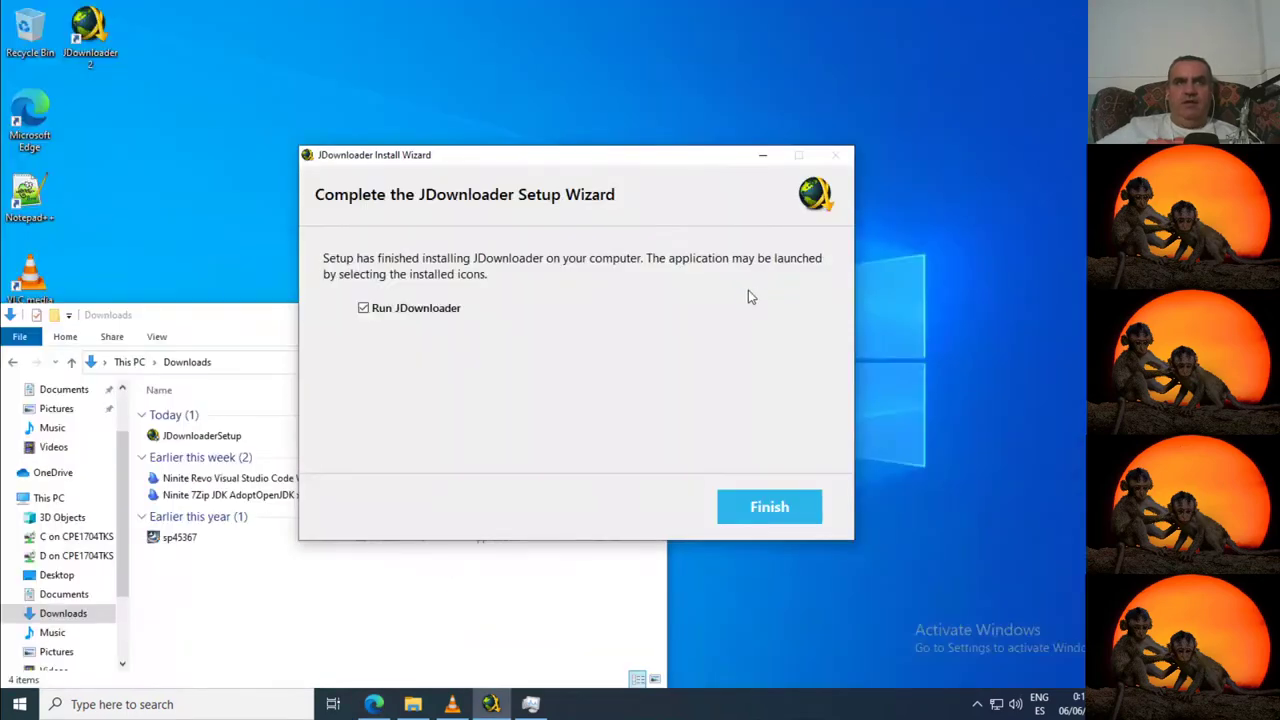
click(782, 510)
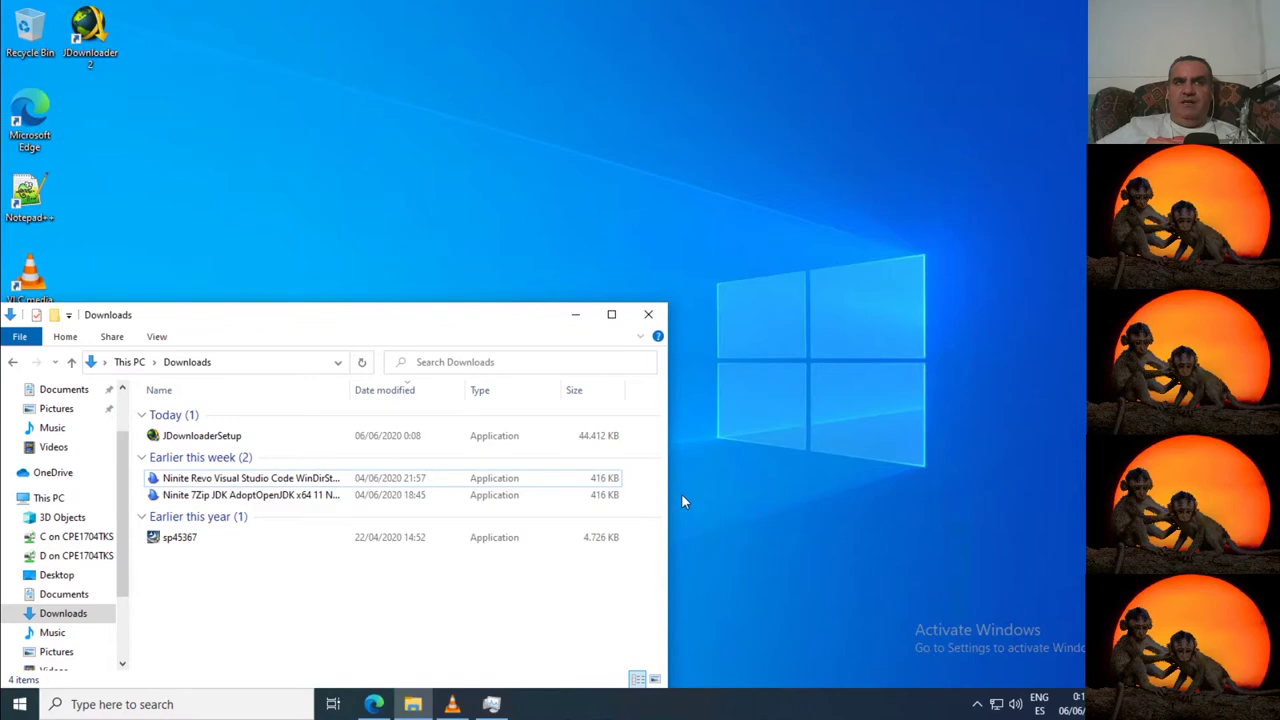
click(574, 314)
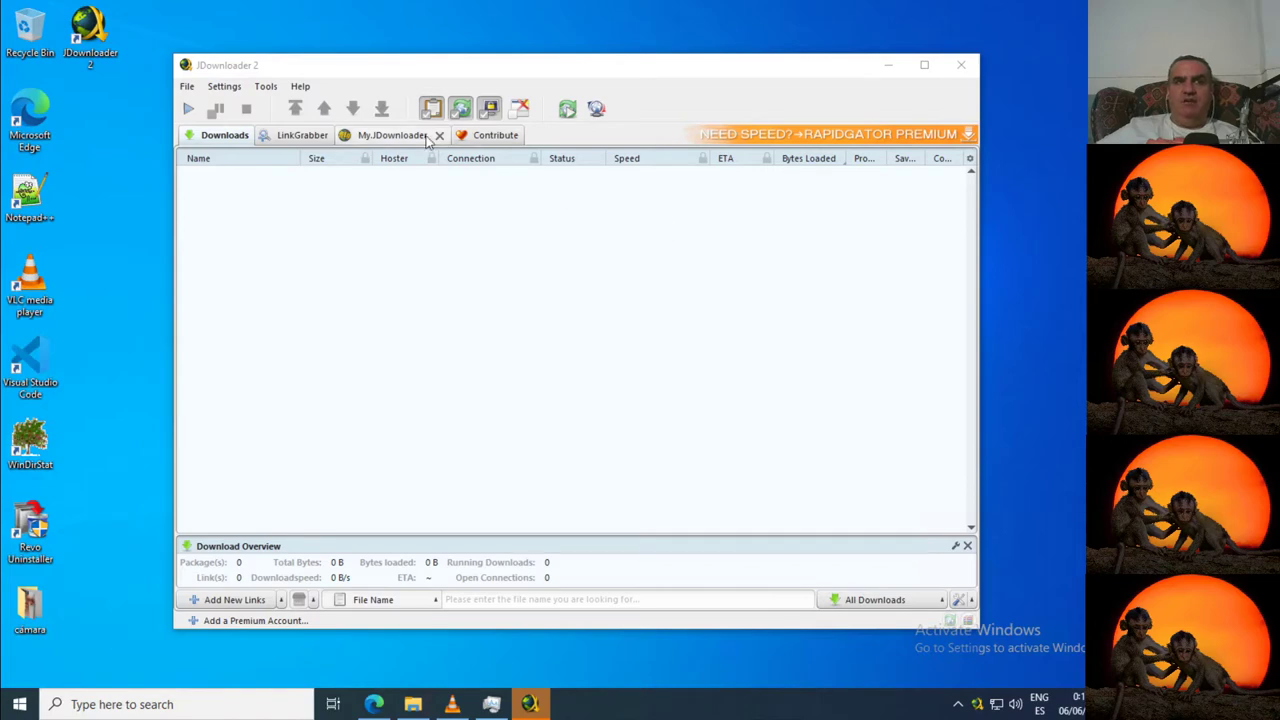
- View the My.JDownloader login page in JDownloader 2, then close it
click(392, 138)
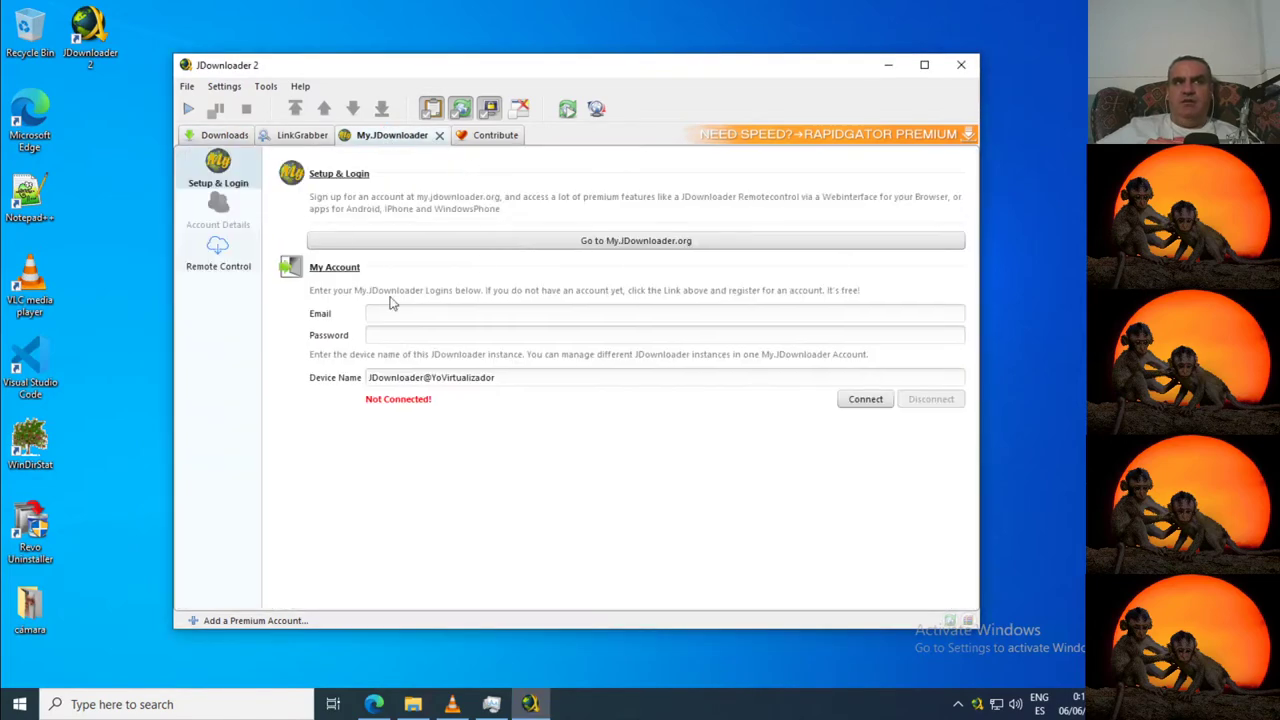
click(490, 137)
click(796, 379)
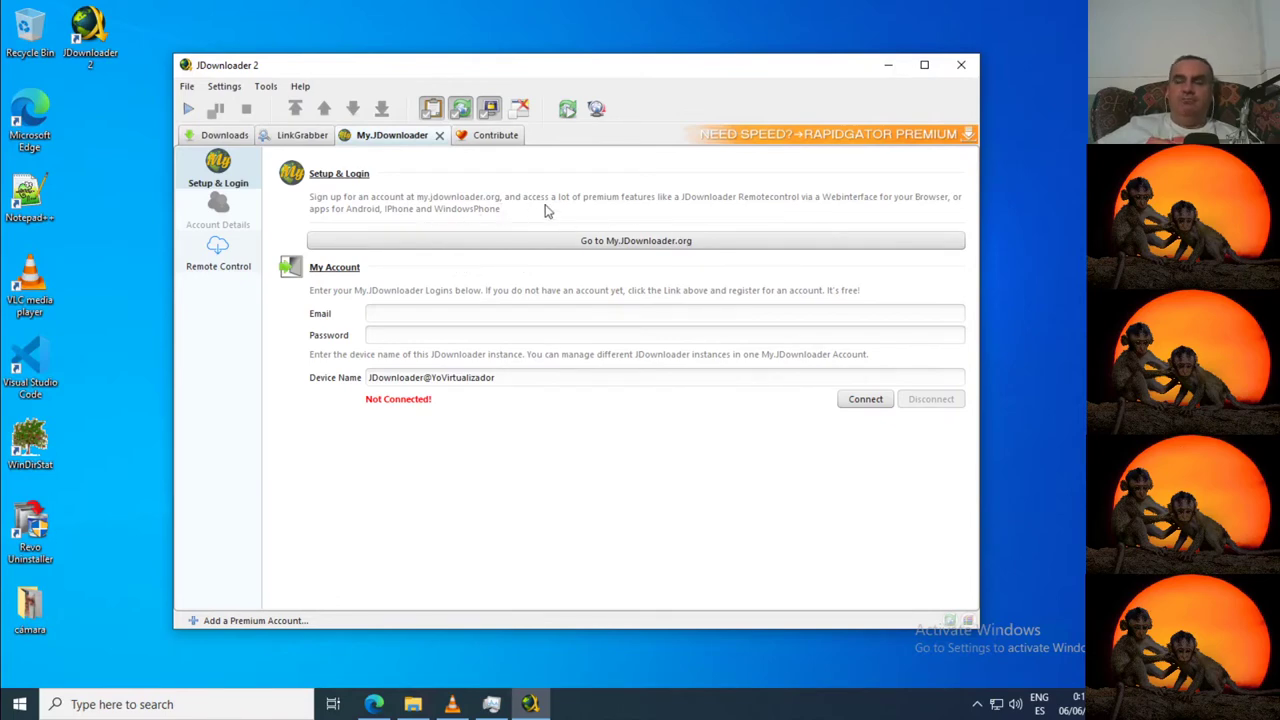
click(438, 136)
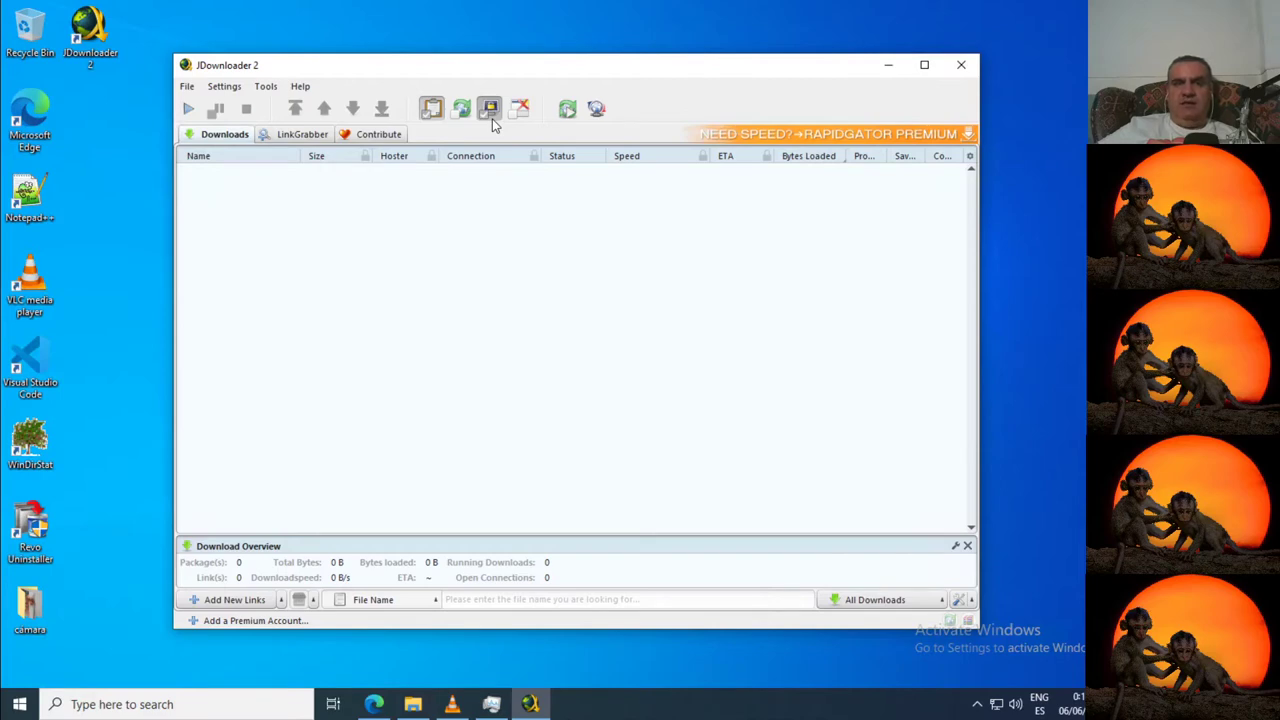
- Open the form for adding a premium account and browse the supported hosters through to the end of the list
click(241, 621)
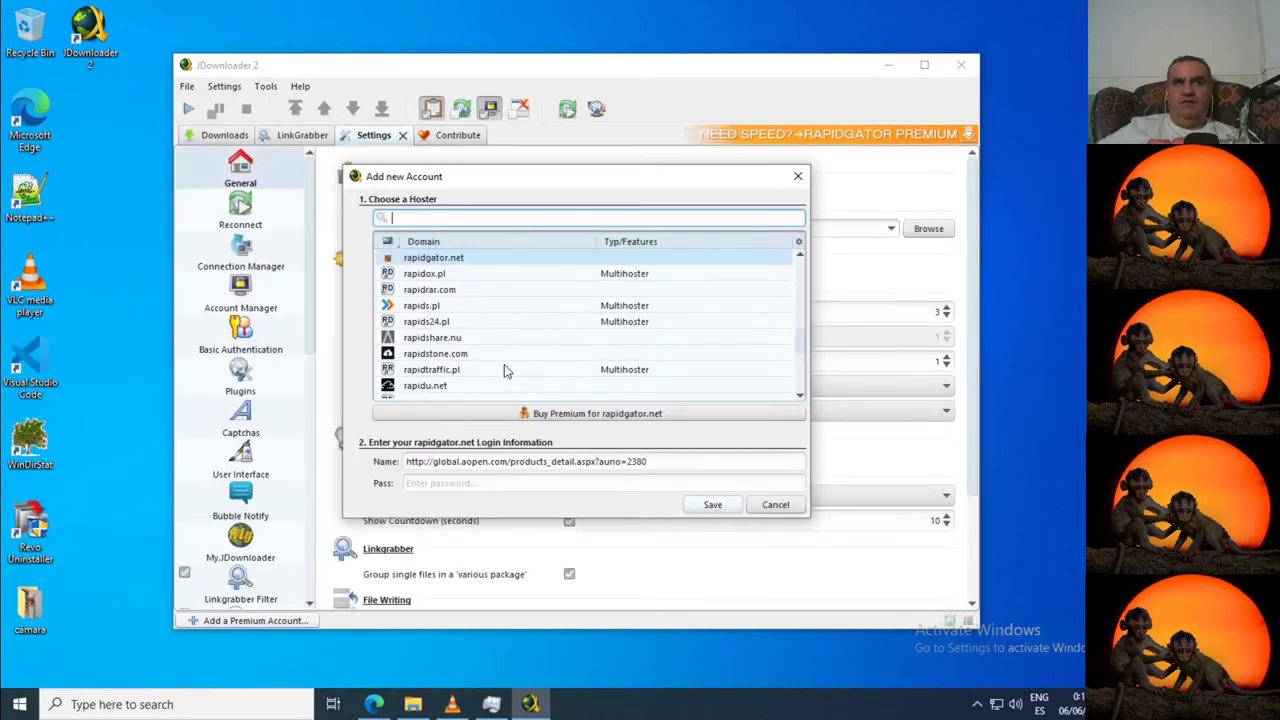
scroll(504, 368, down, 5)
scroll(506, 369, down, 15)
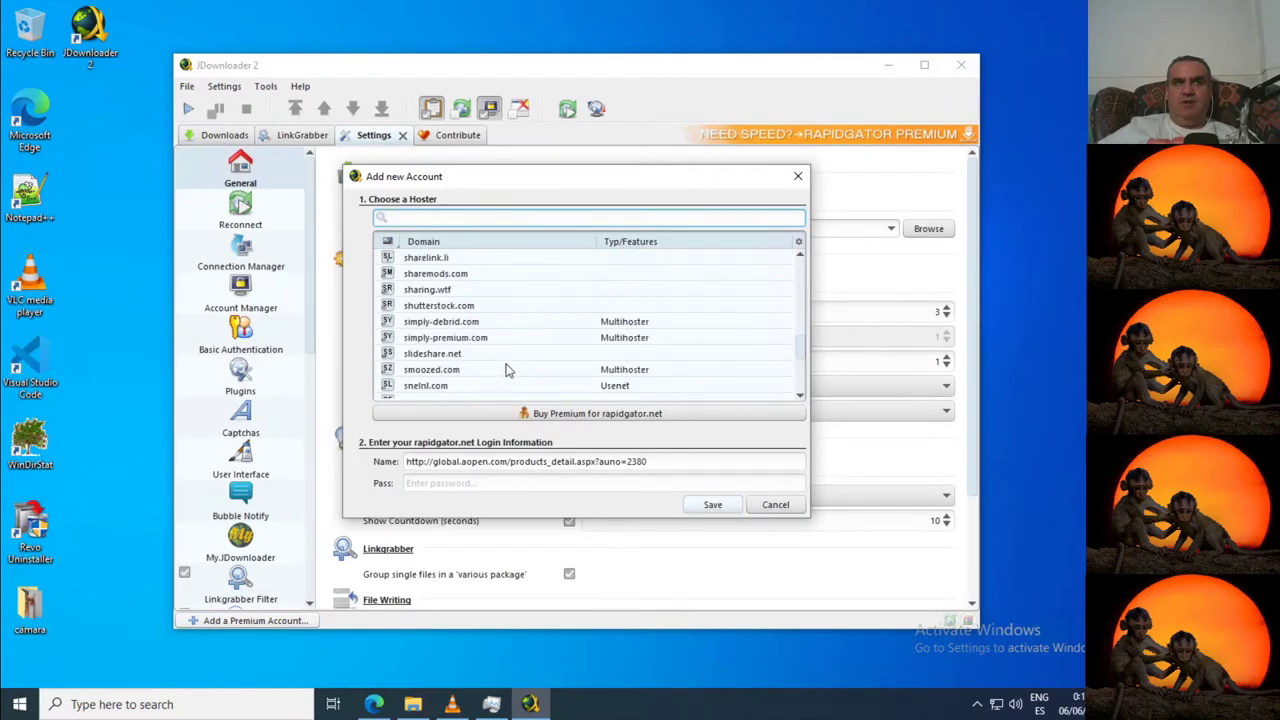
scroll(506, 369, down, 5)
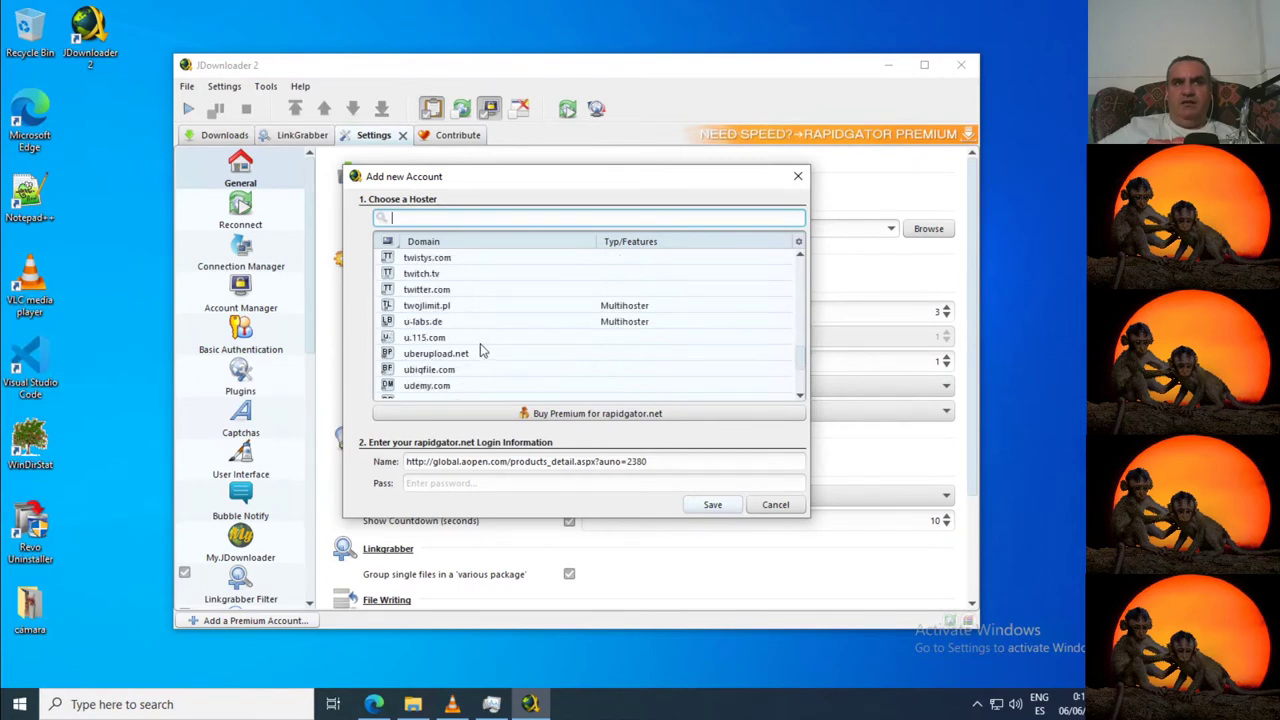
scroll(480, 343, up, 2)
scroll(487, 358, up, 2)
scroll(495, 358, down, 10)
scroll(590, 358, down, 10)
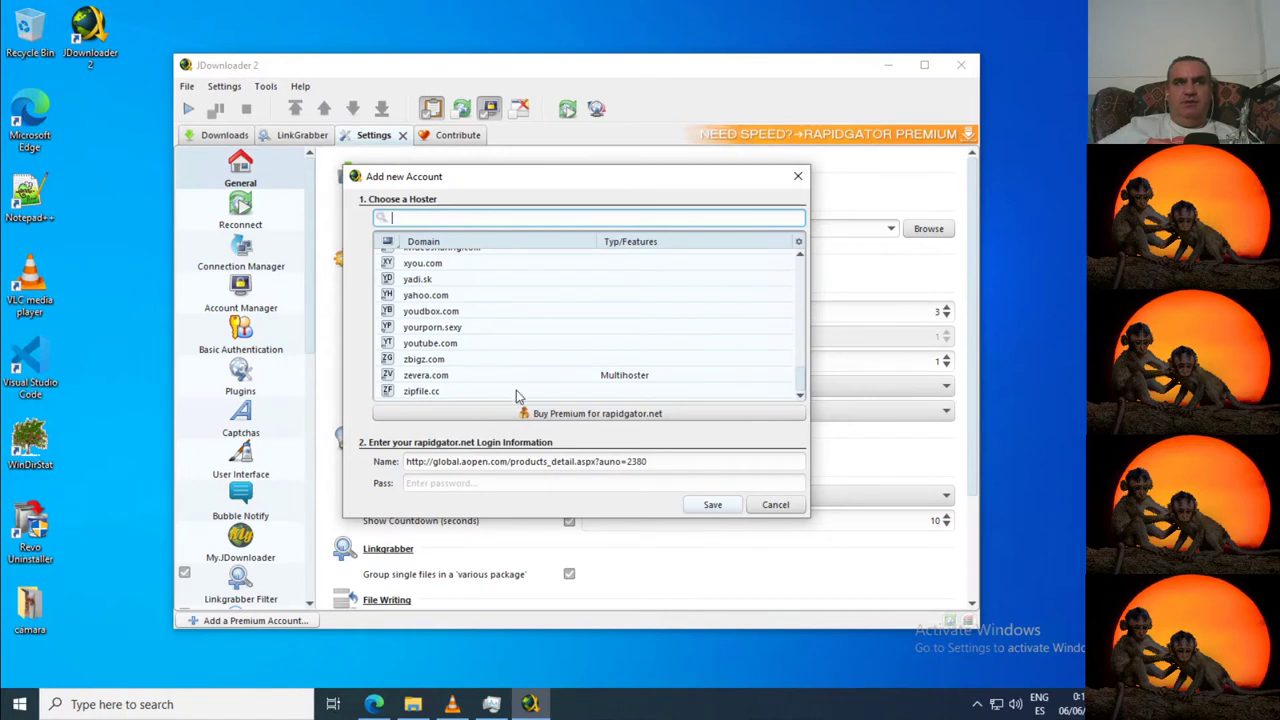
scroll(532, 391, up, 3)
scroll(532, 391, up, 1)
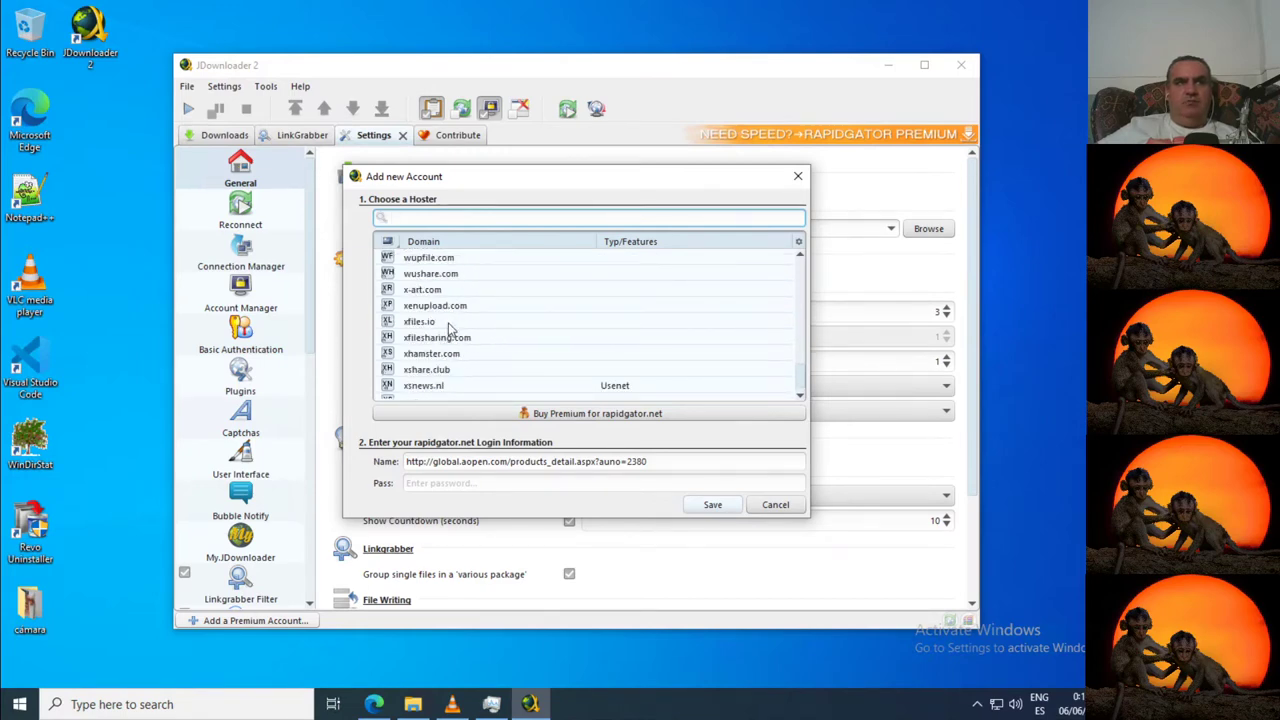
scroll(497, 389, up, 2)
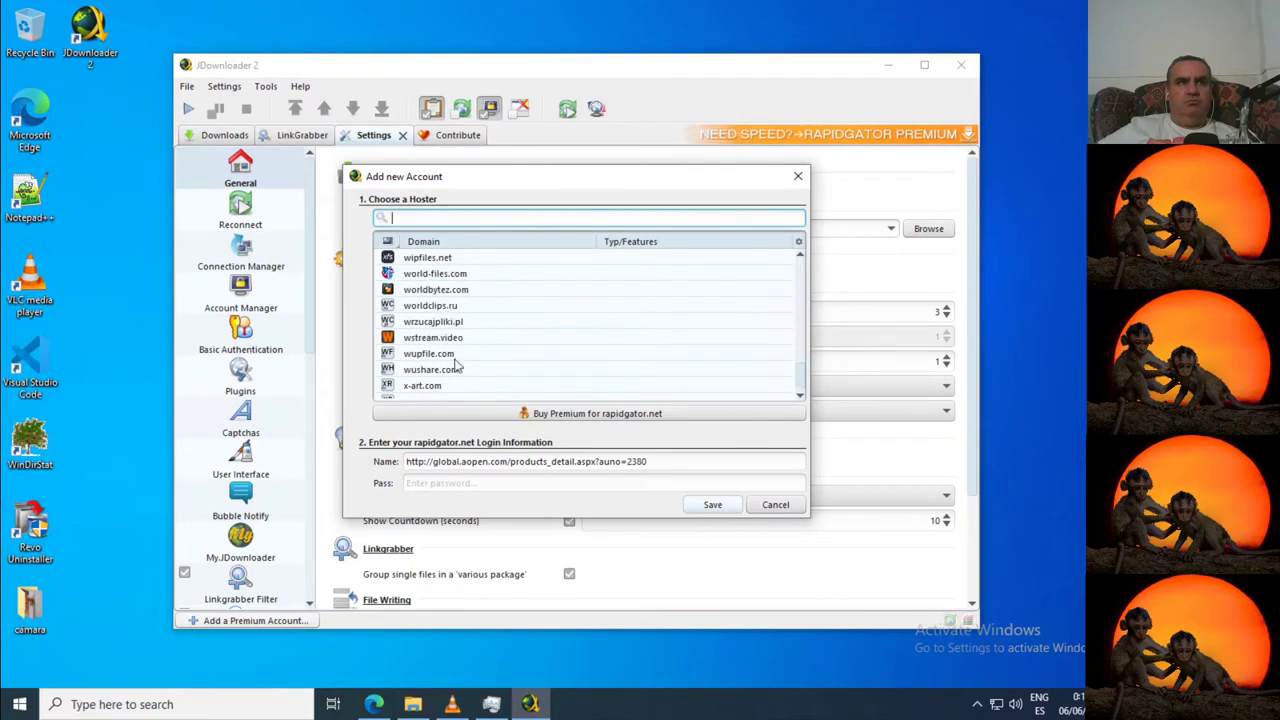
scroll(452, 357, up, 1)
- Check the premium options for world-files.com, vidfast.co and veeosync.com, then cancel the new account and close the settings
click(421, 324)
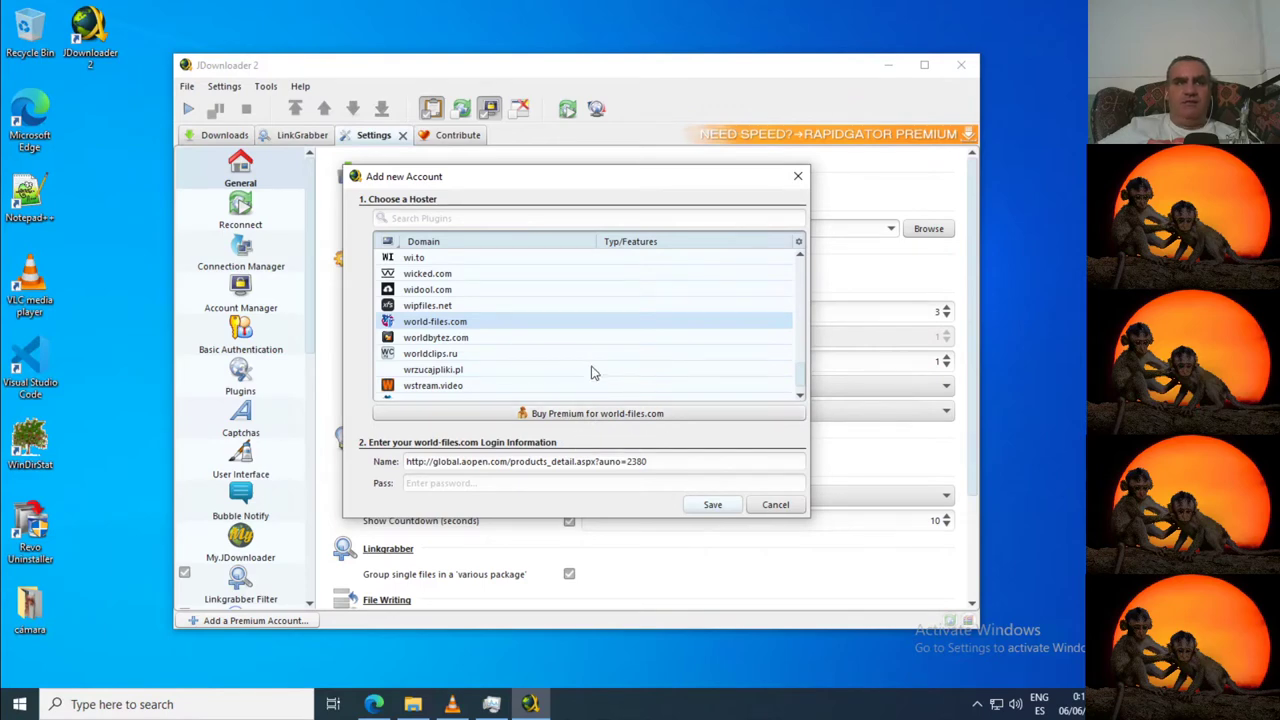
scroll(549, 350, up, 6)
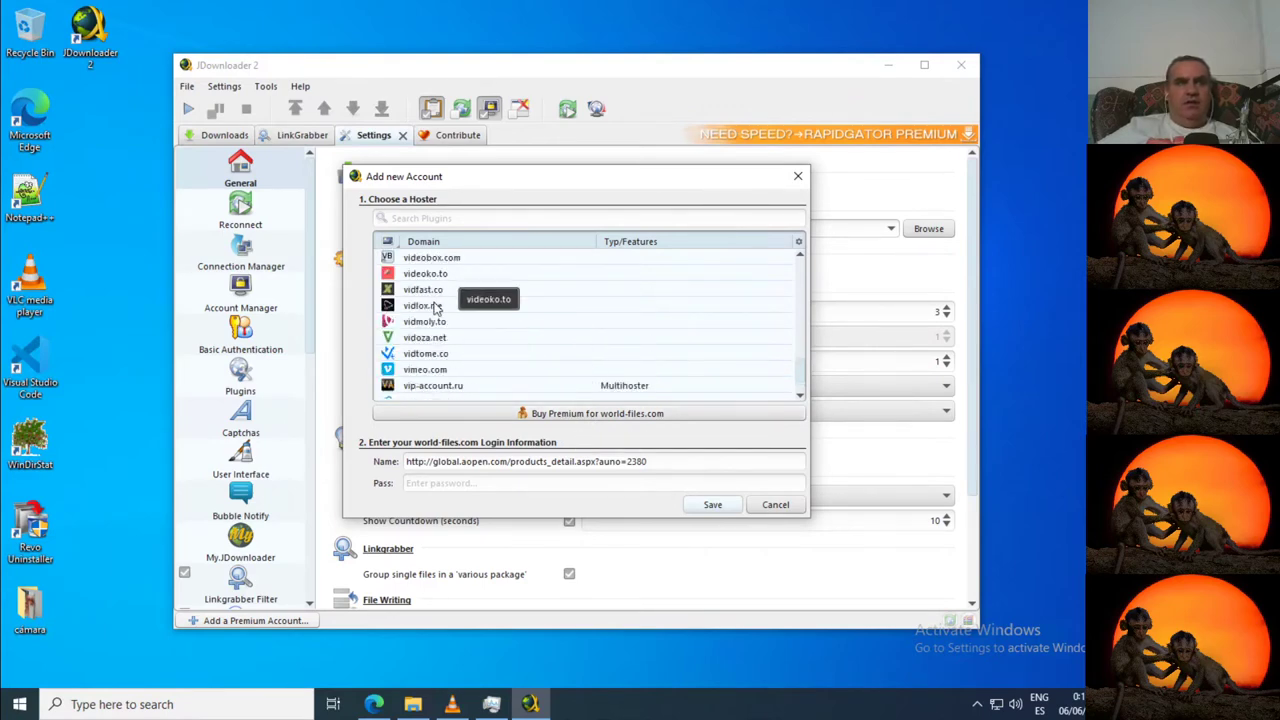
click(436, 291)
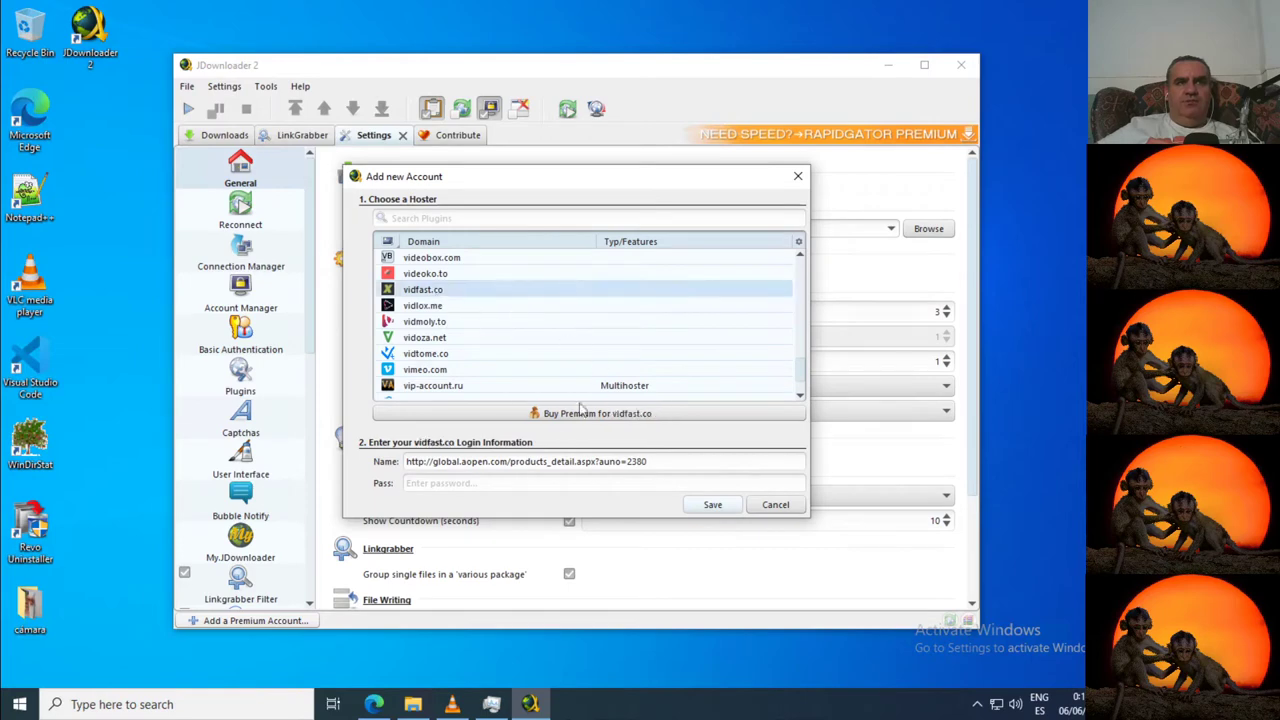
scroll(465, 293, up, 3)
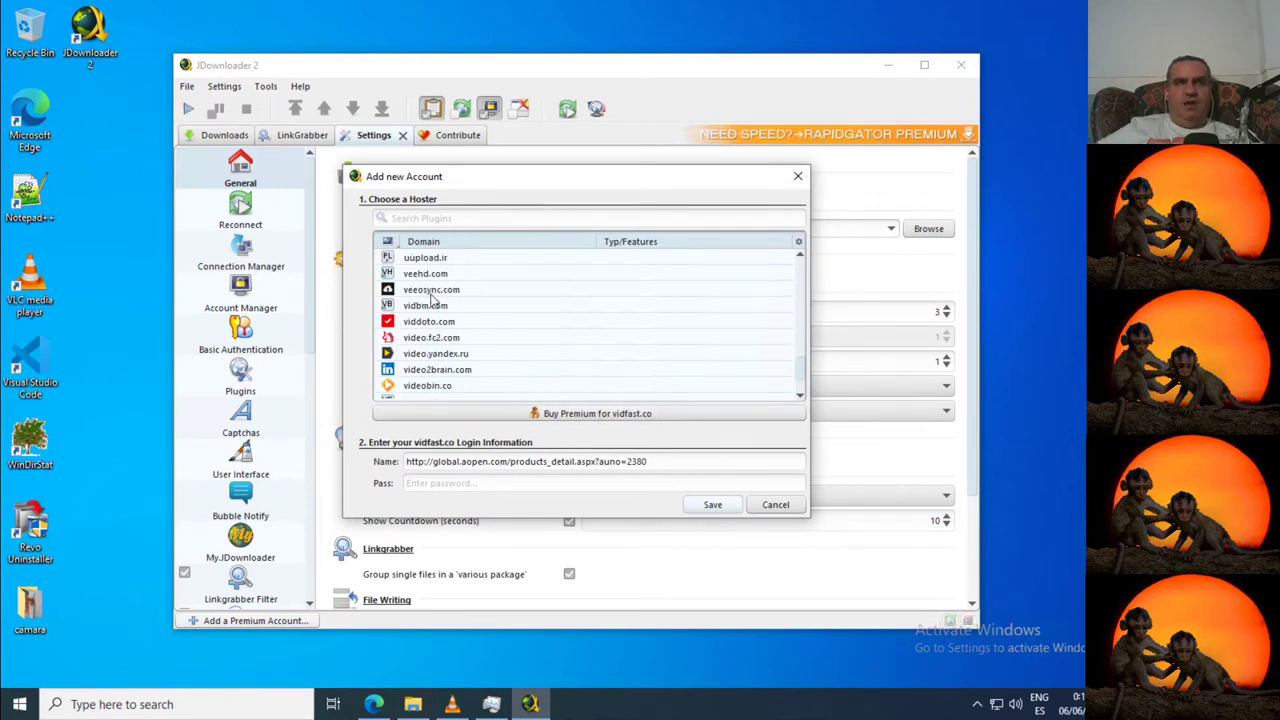
click(432, 292)
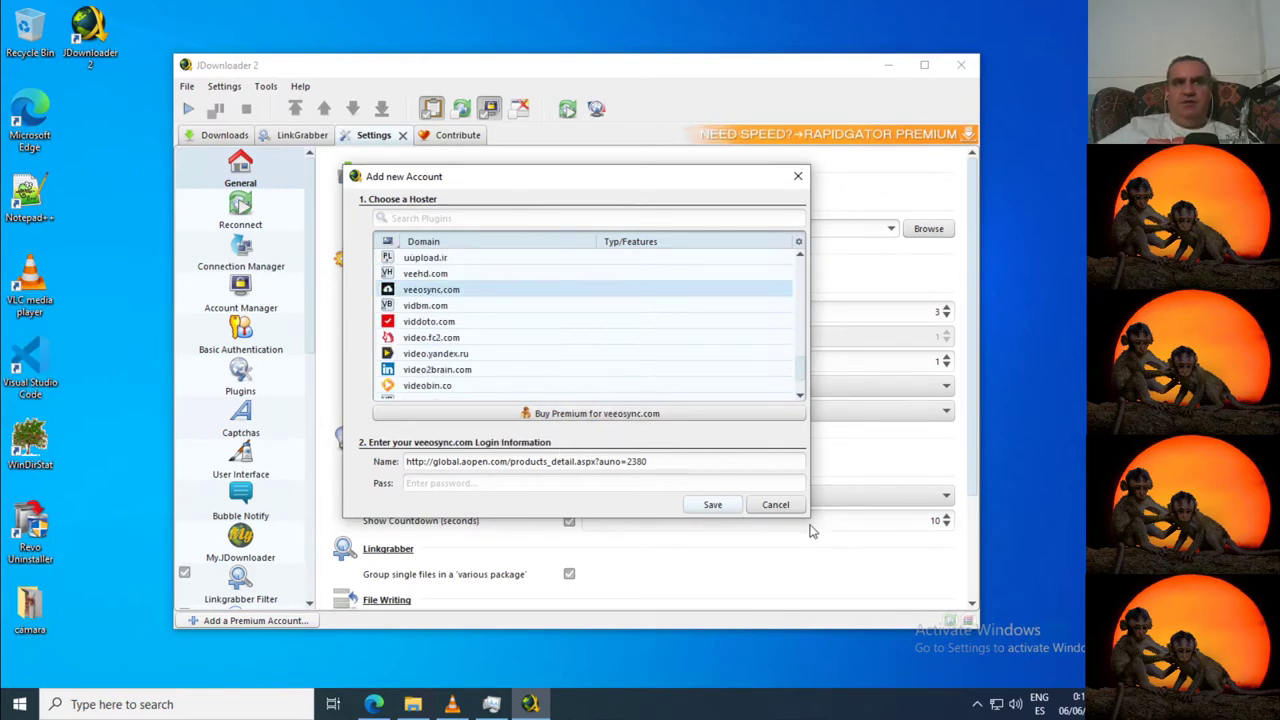
click(786, 508)
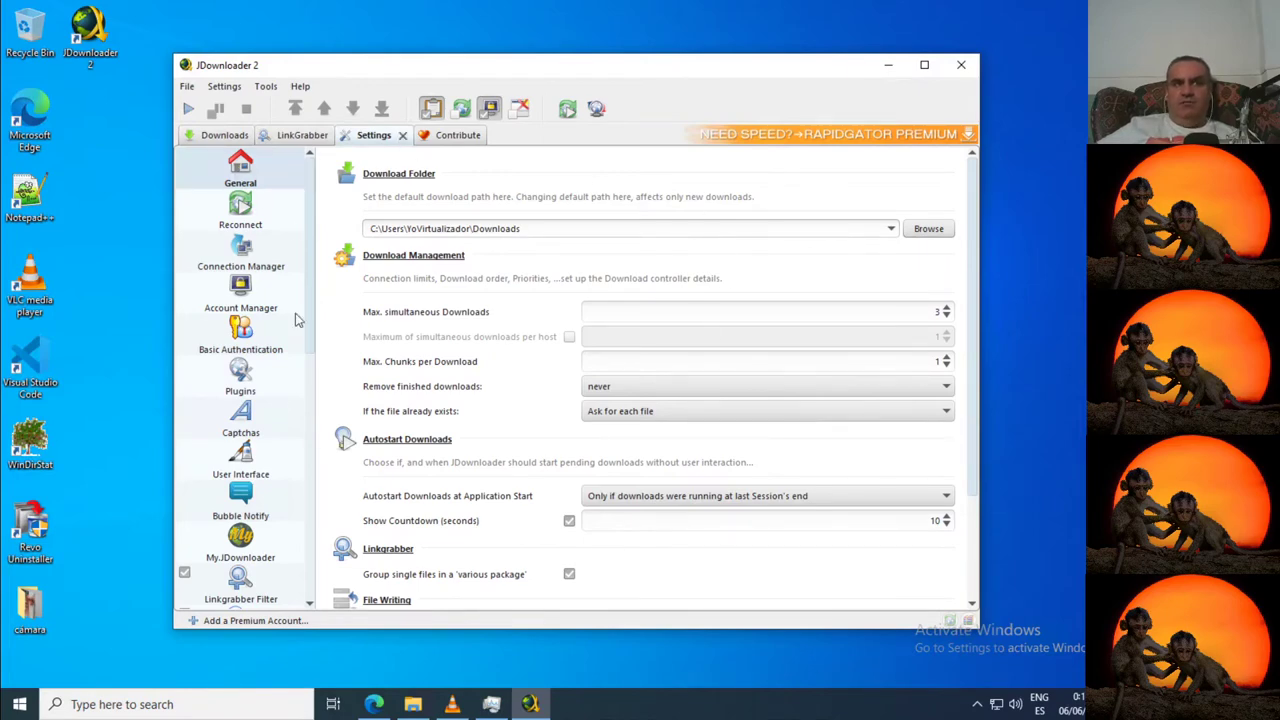
click(403, 135)
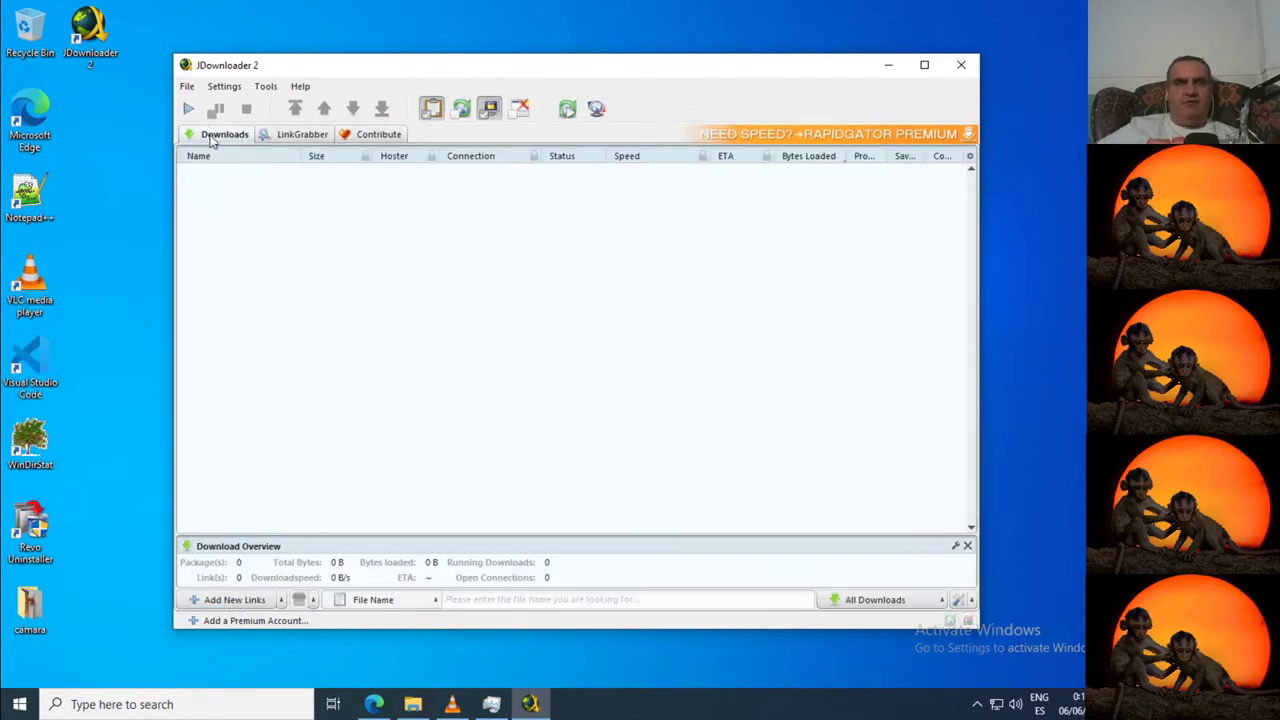
- Switch to Microsoft Edge, close the JDownloader website and open the Red de Sospechosos Habituales RSS feed in a new tab
click(373, 704)
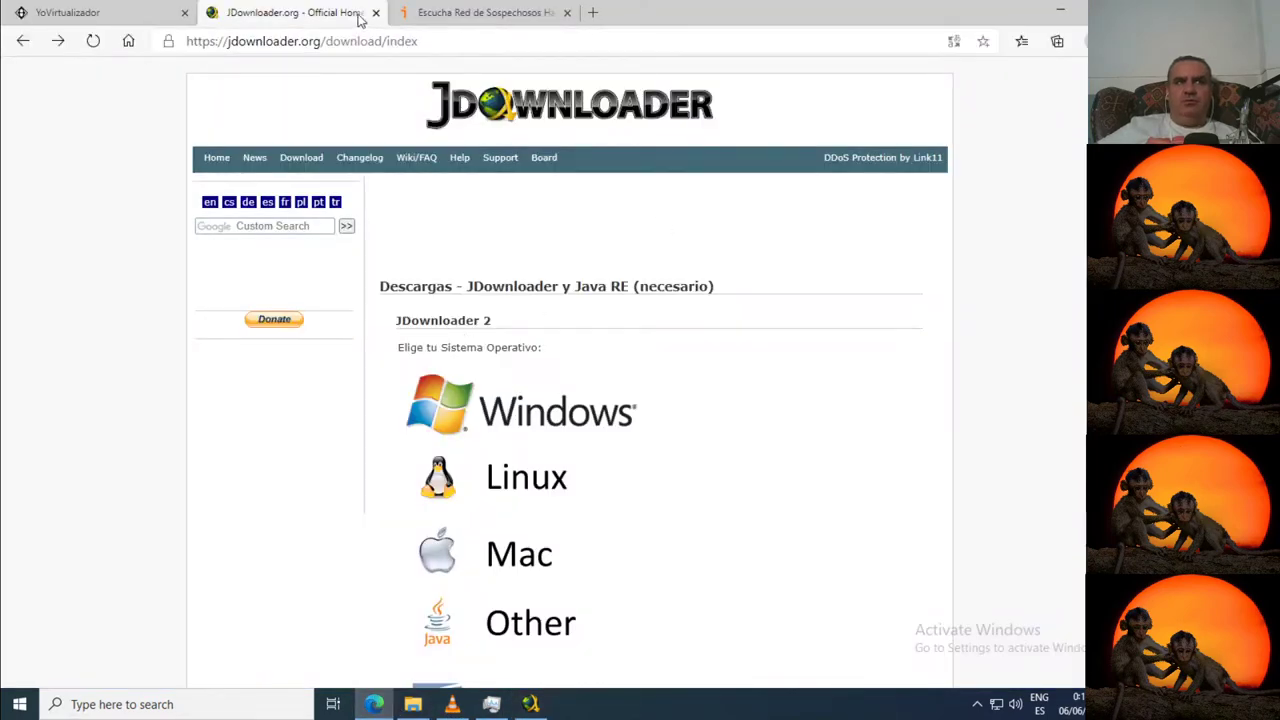
click(376, 13)
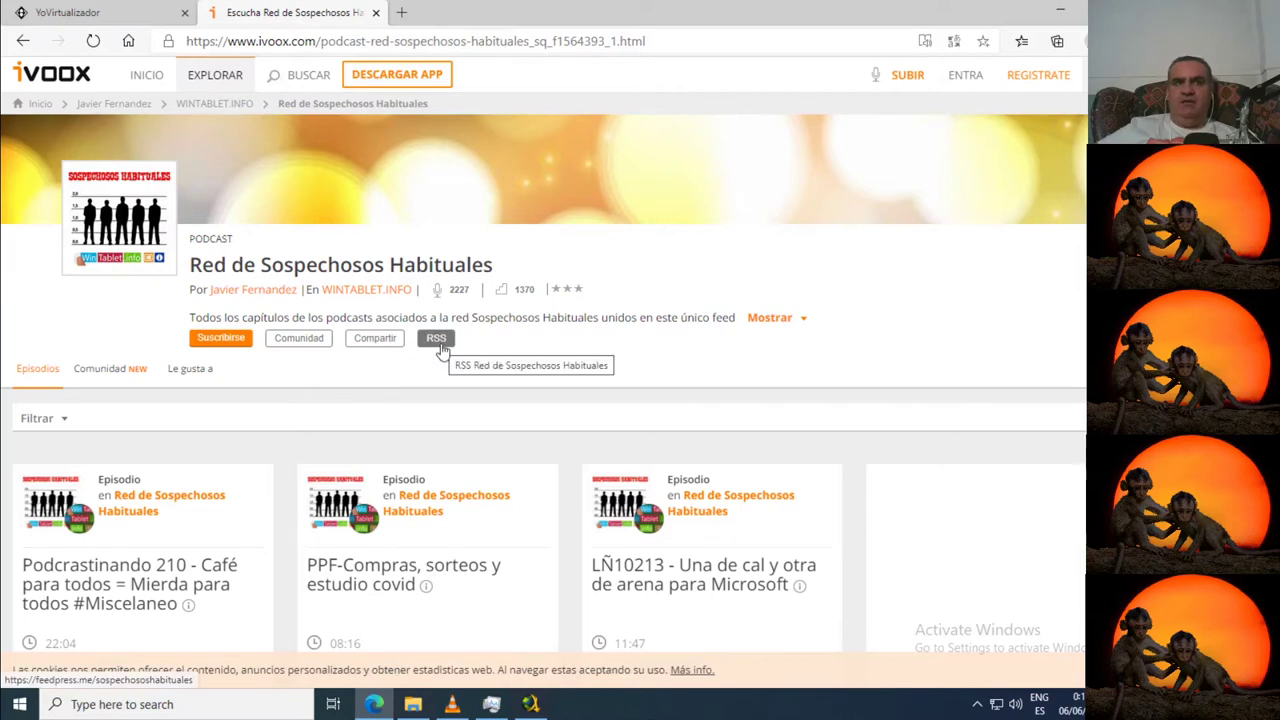
middle_click(437, 339)
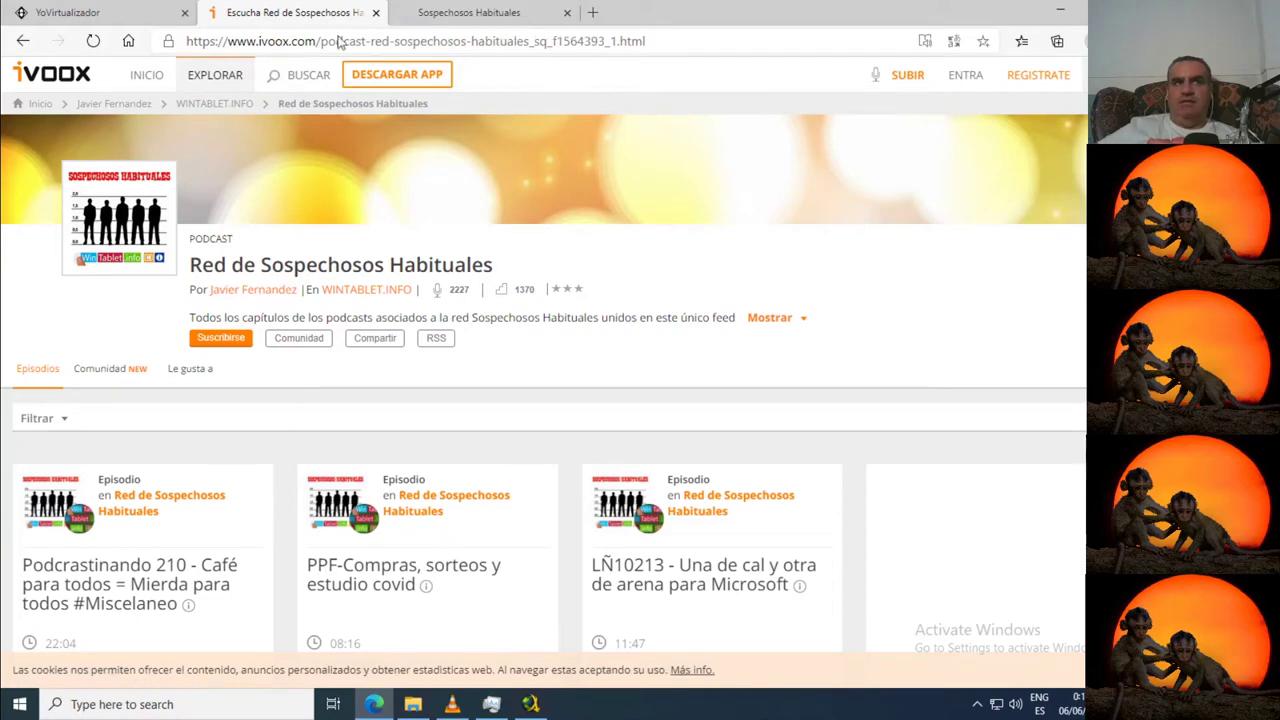
click(468, 13)
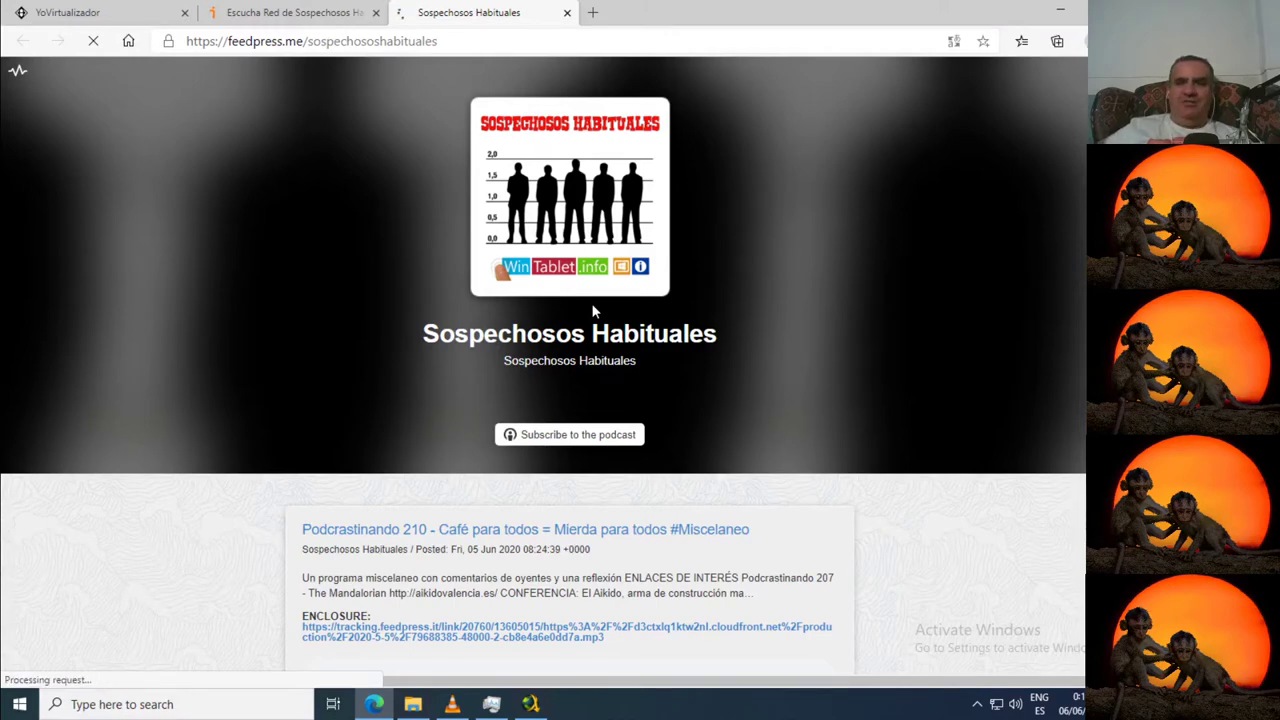
- Search iVoox for atareao, open the El atareao versión podcast's RSS feed in a new tab, and return to the Sospechosos Habituales feed
click(282, 14)
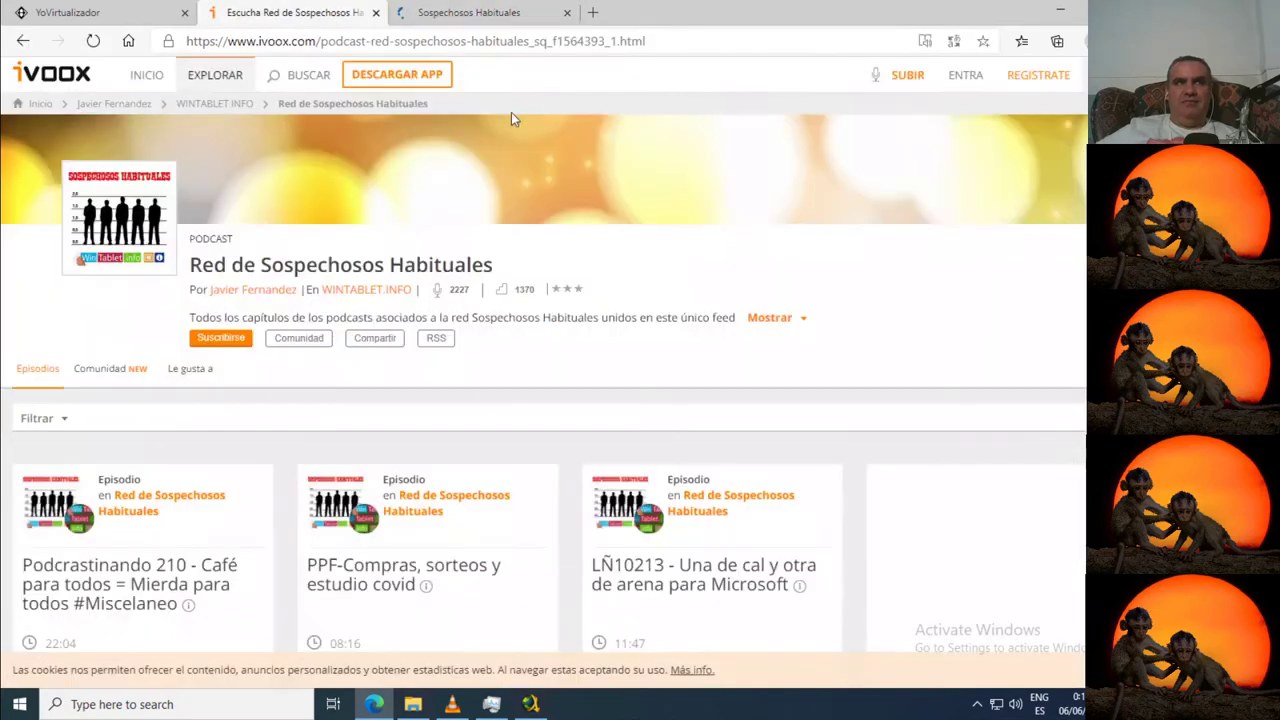
click(304, 76)
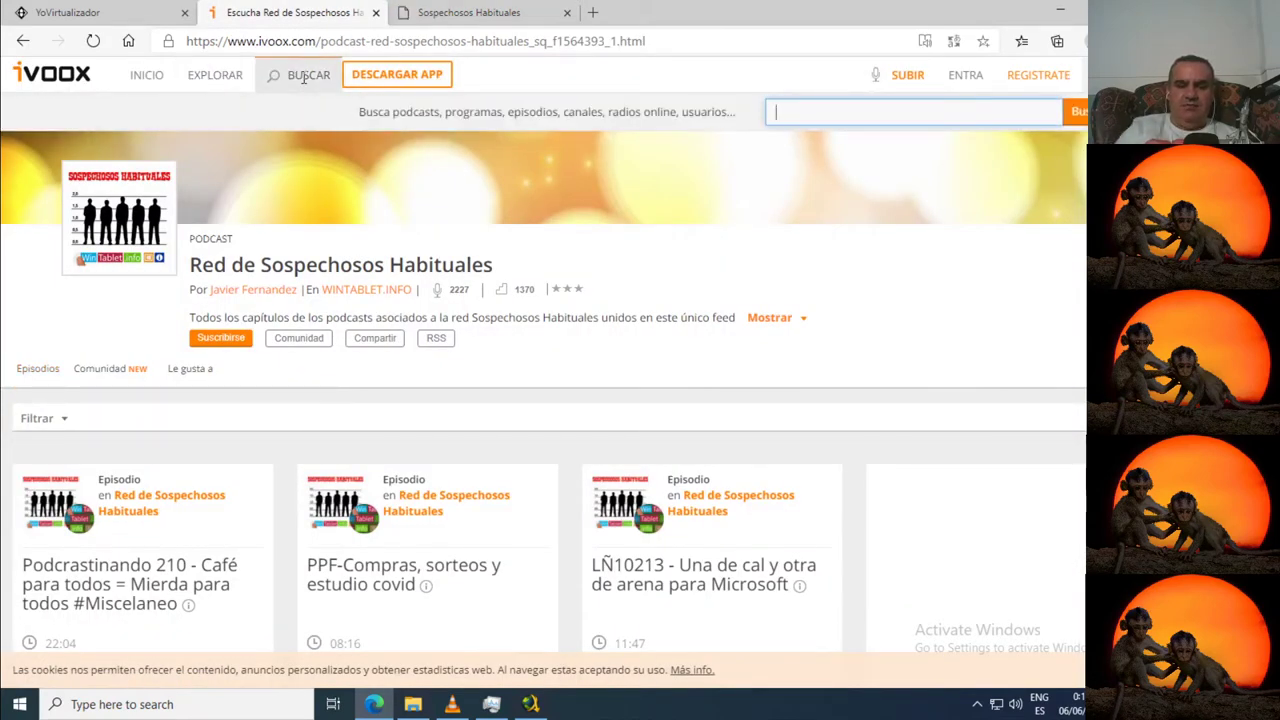
text(atareao)
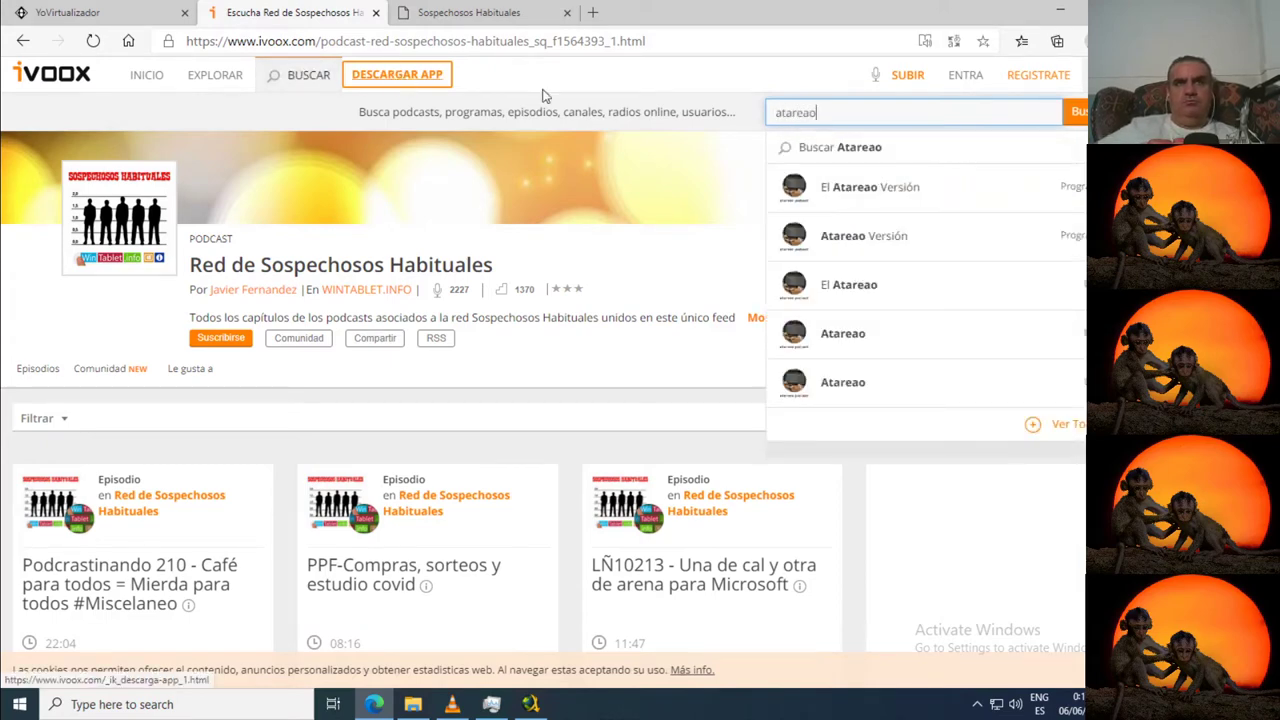
click(860, 187)
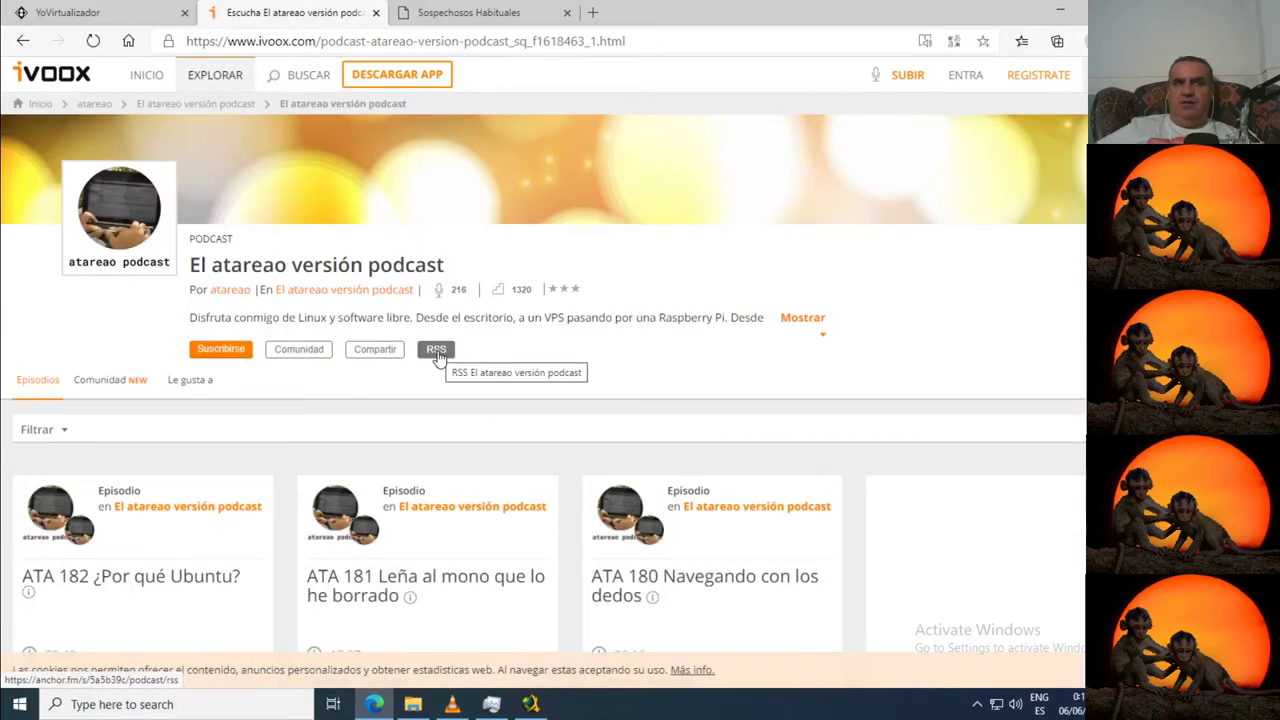
click(438, 355)
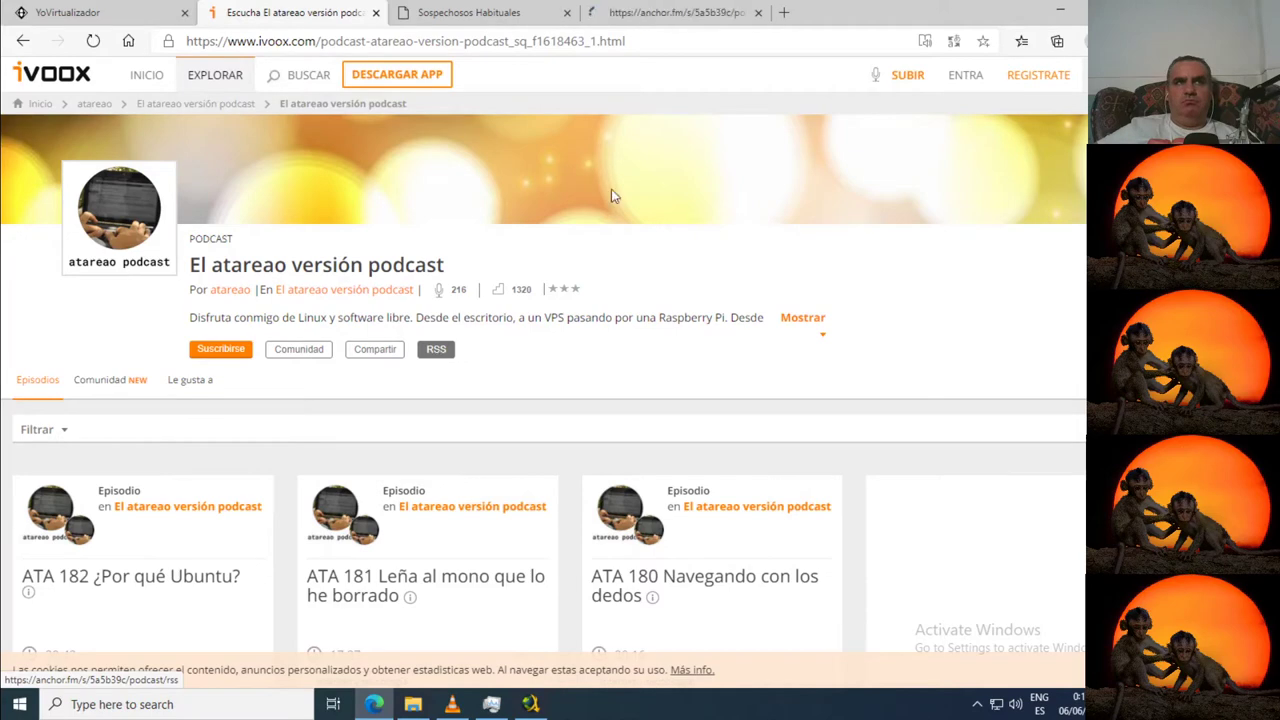
click(495, 26)
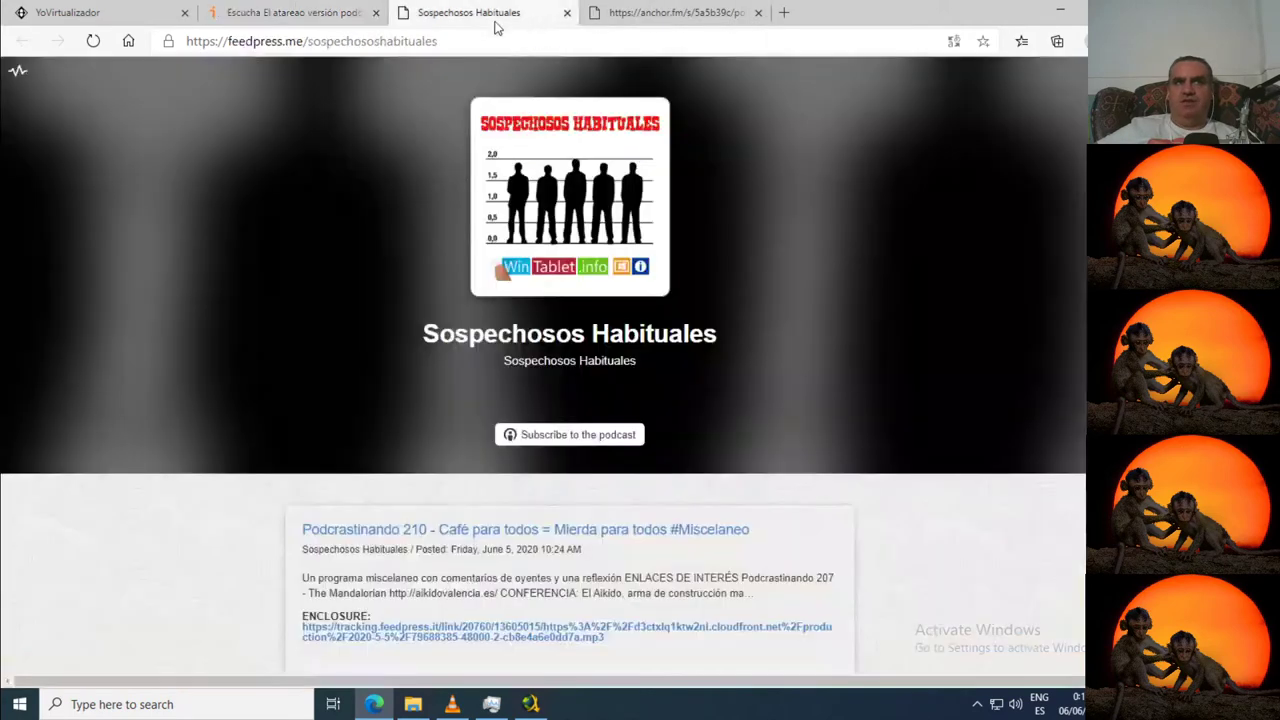
- Compare the raw XML of the atareao podcast feed with the formatted Sospechosos Habituales feed page
click(692, 13)
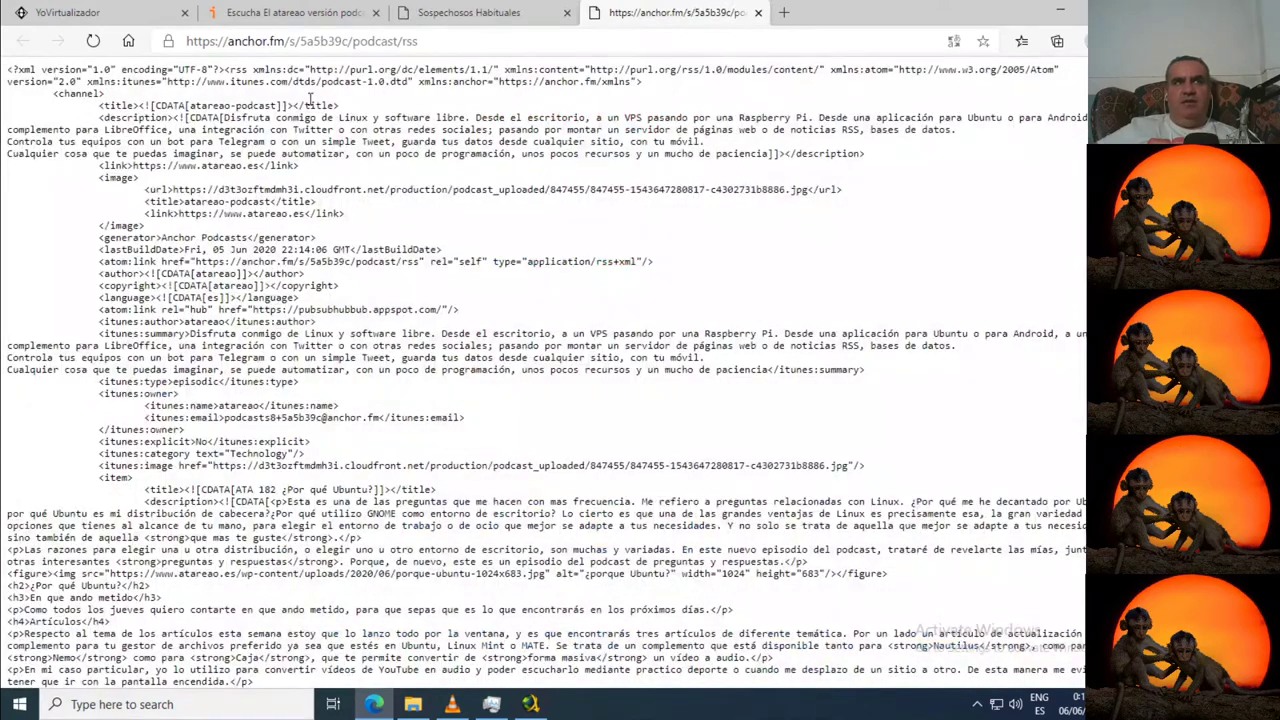
click(463, 20)
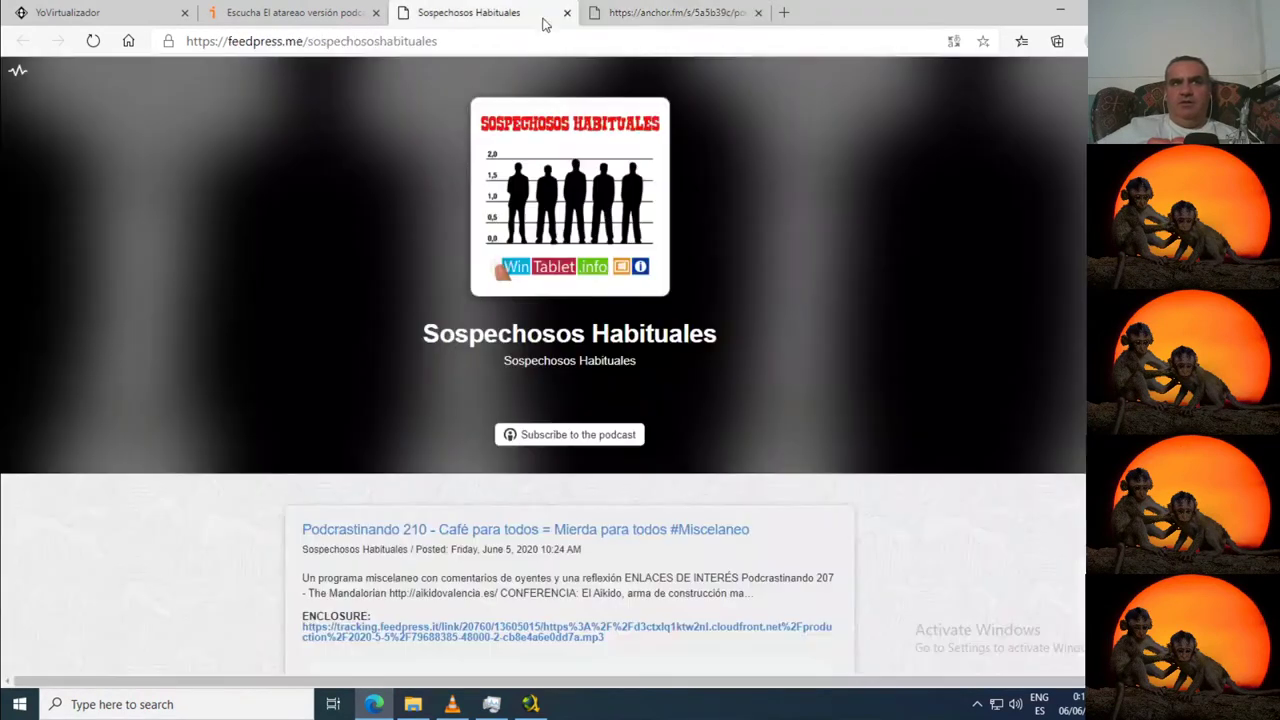
click(670, 20)
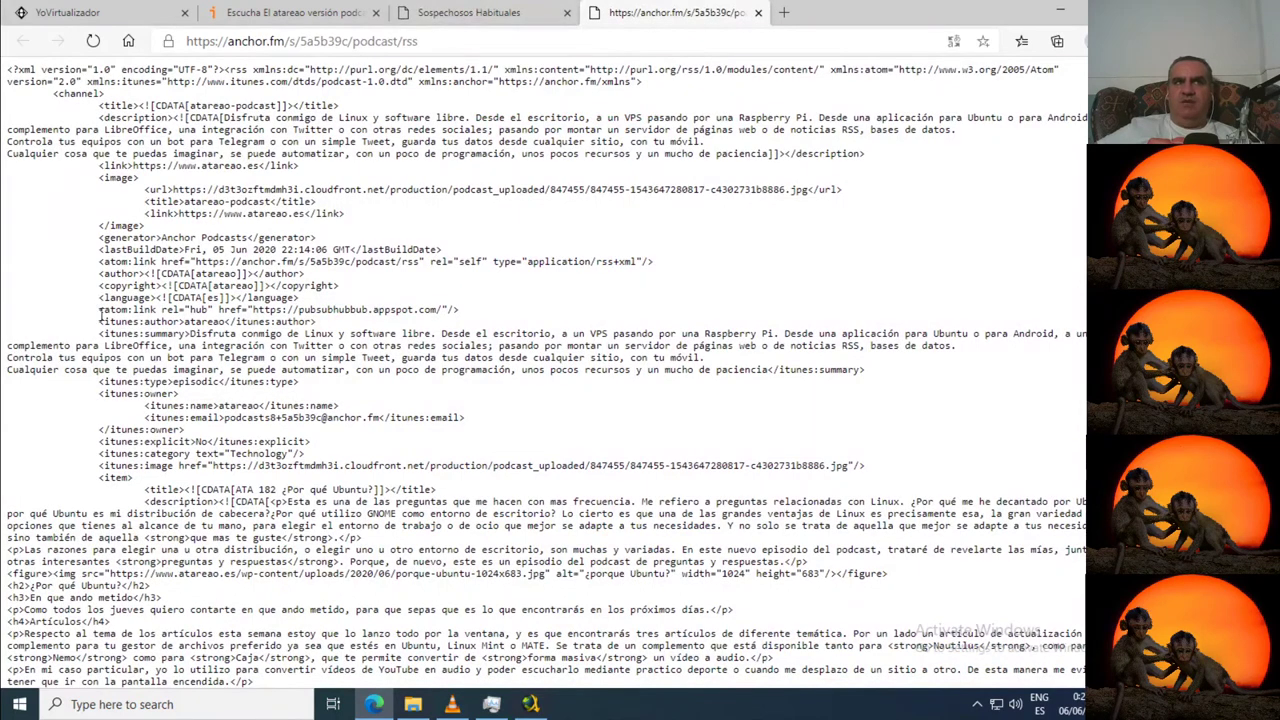
click(472, 14)
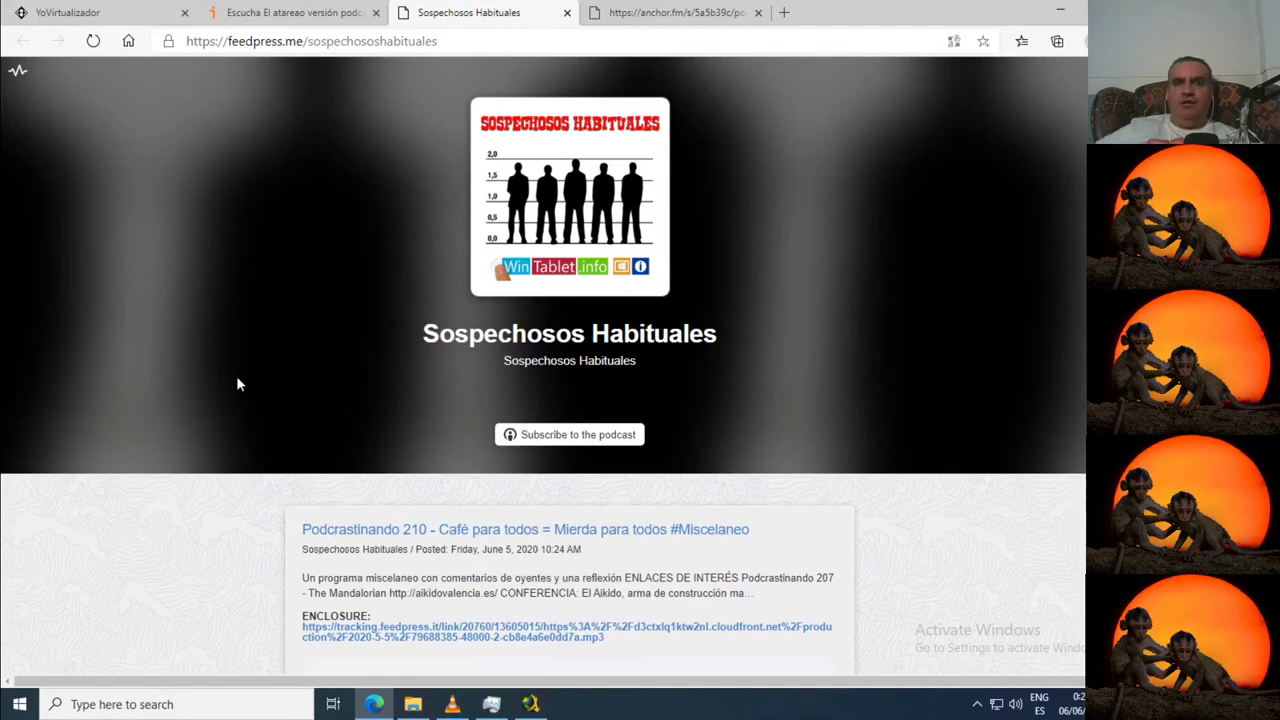
- Look through the episode list of the Sospechosos Habituales feed and return to its beginning
scroll(243, 372, down, 3)
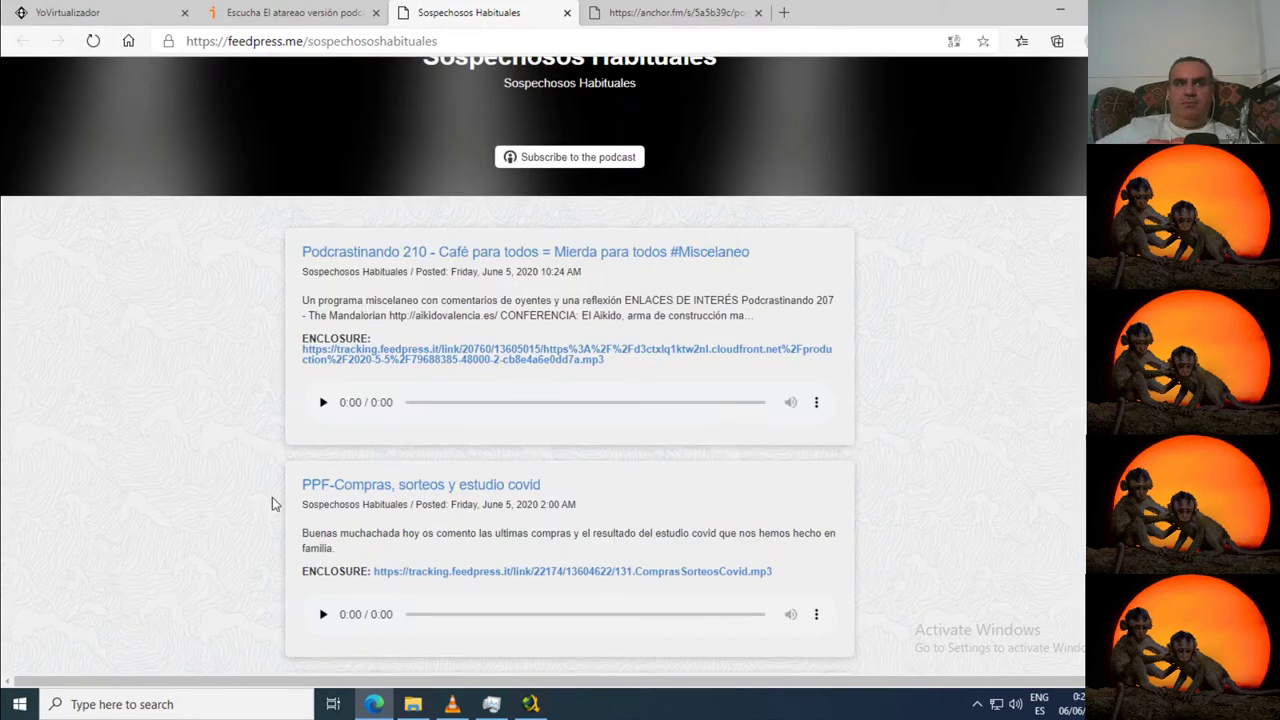
scroll(285, 470, down, 5)
scroll(285, 385, down, 8)
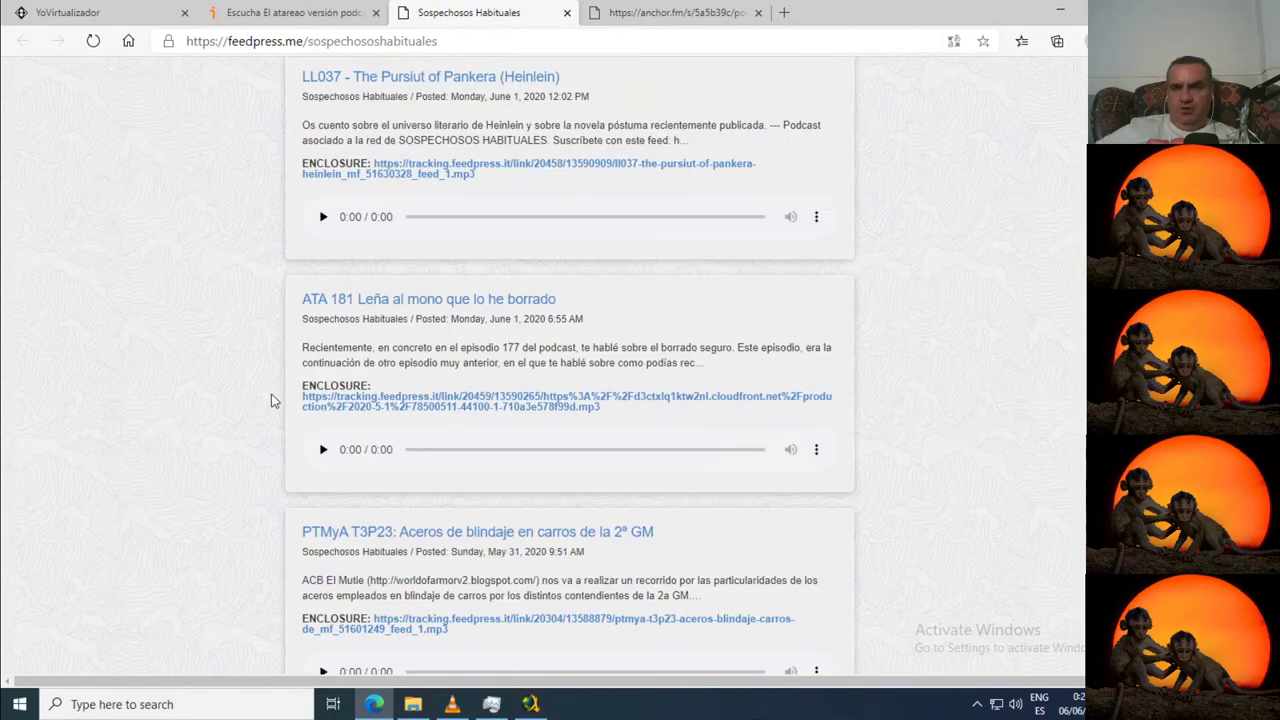
scroll(271, 396, down, 3)
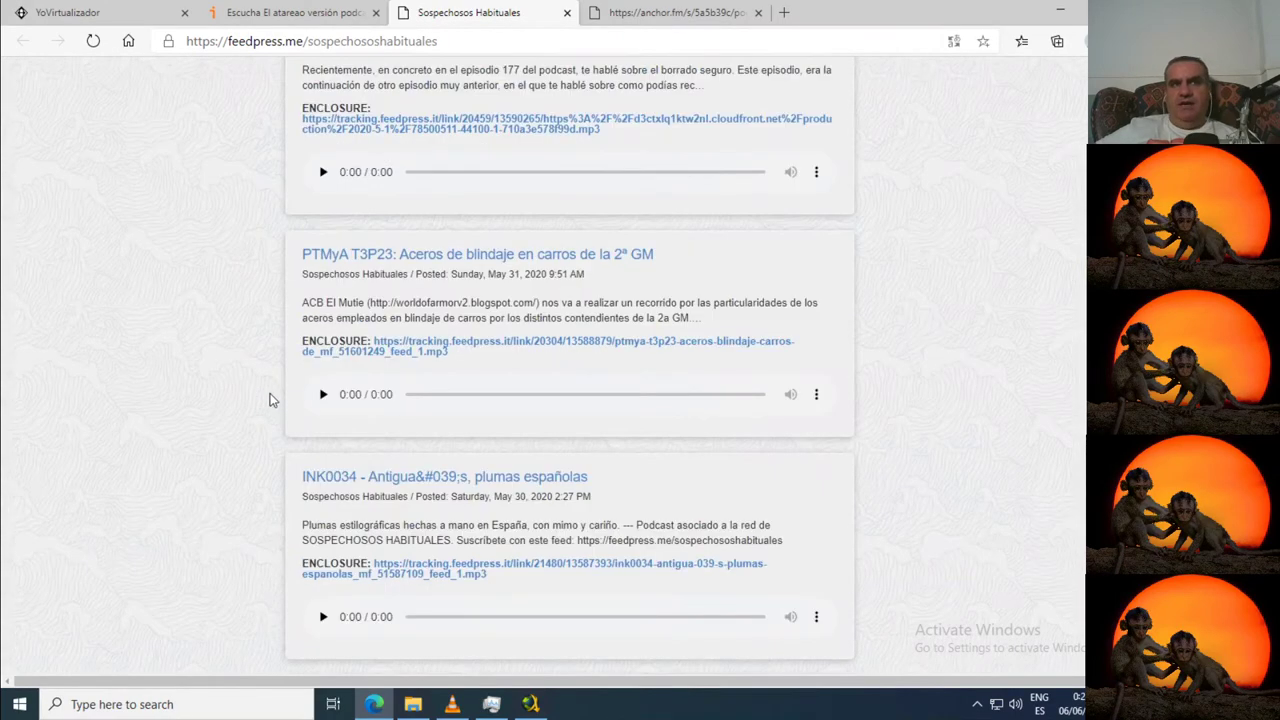
scroll(284, 440, down, 3)
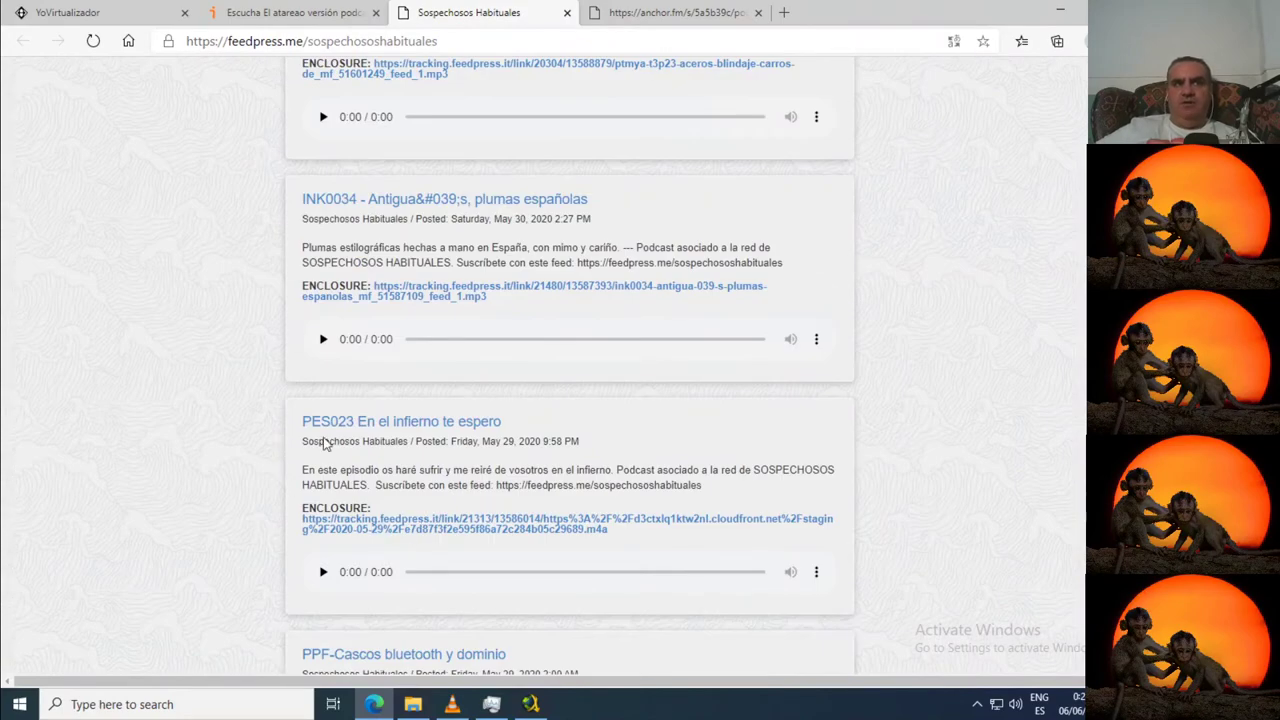
scroll(277, 425, up, 20)
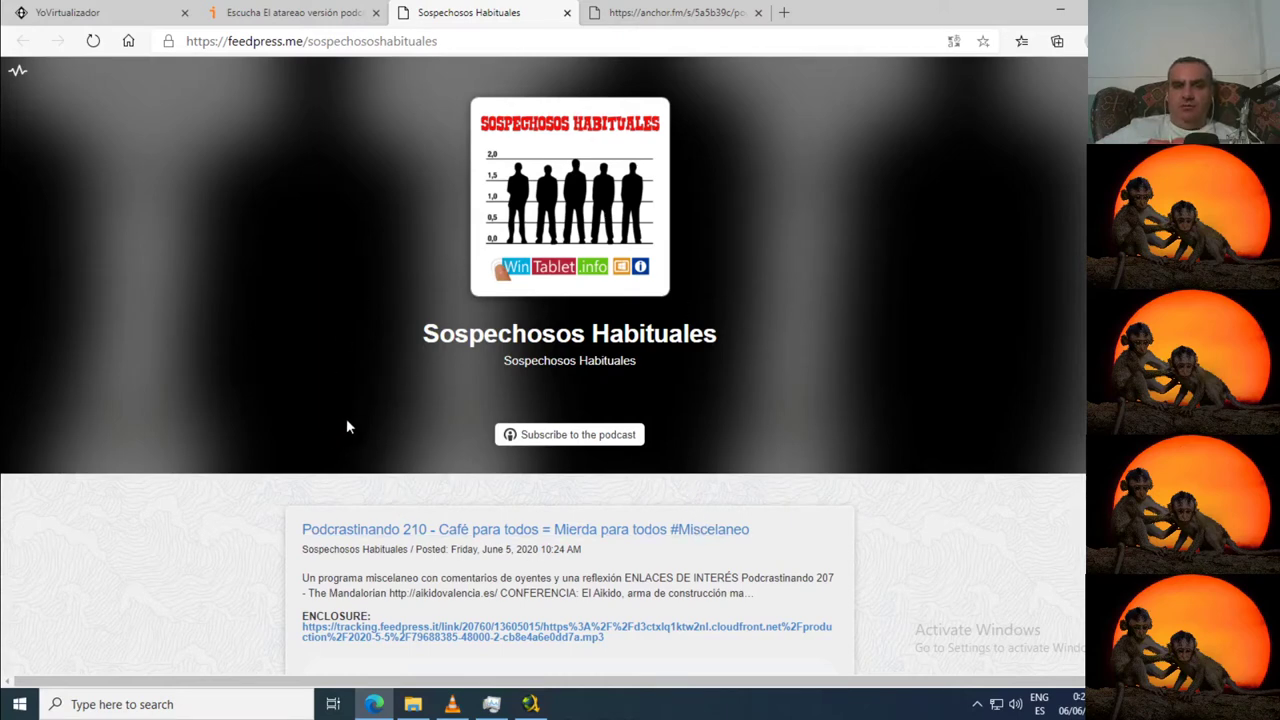
- View the raw atareao feed again, then inspect the Sospechosos Habituales page's code in the developer tools
click(648, 13)
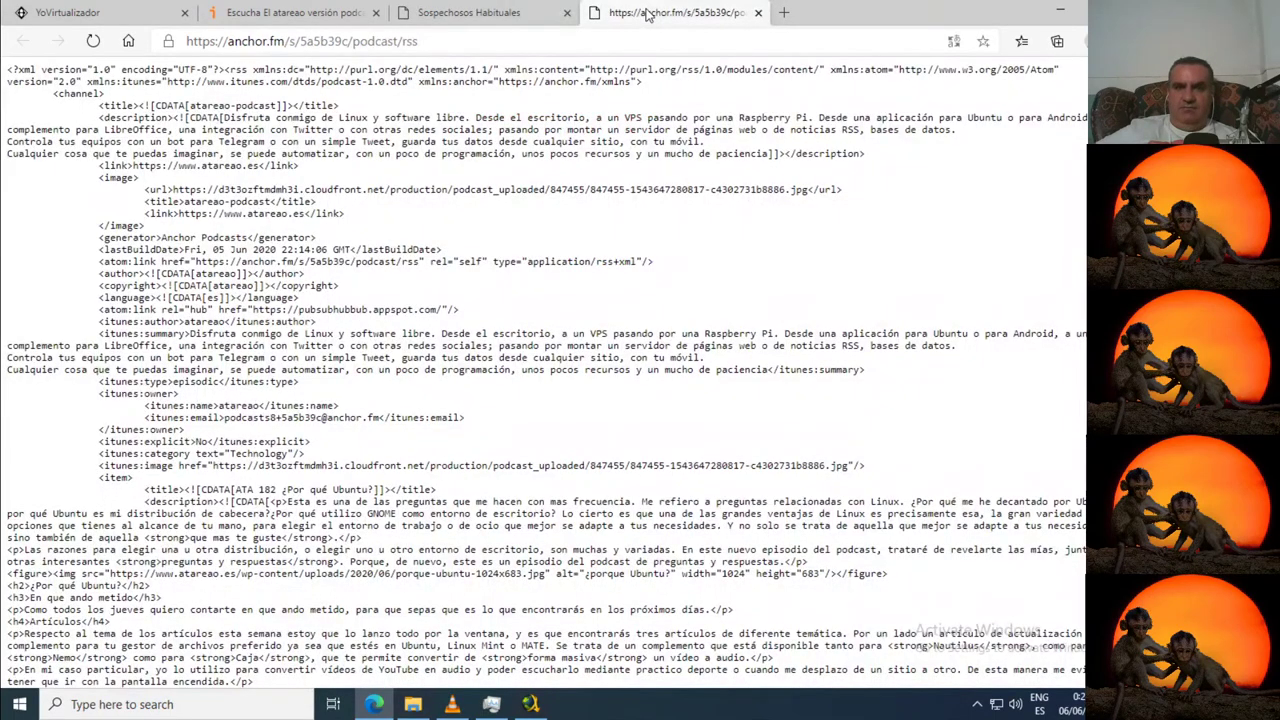
click(462, 14)
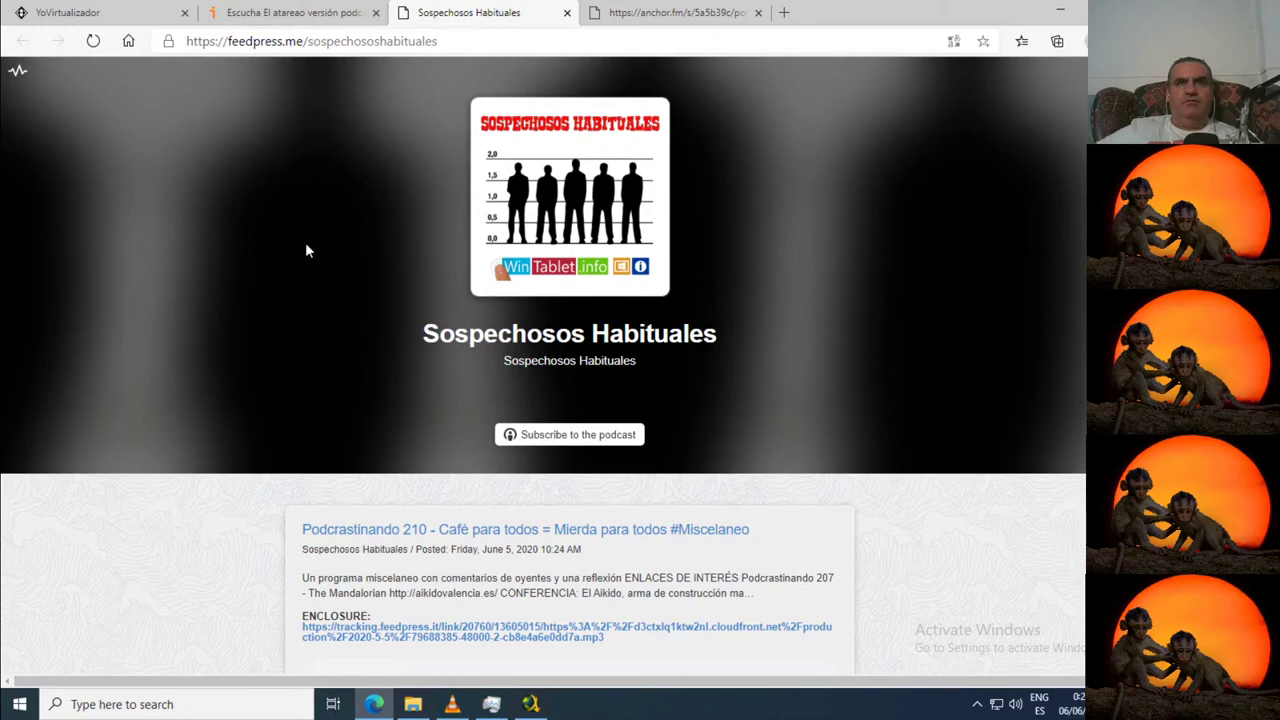
right_click(306, 250)
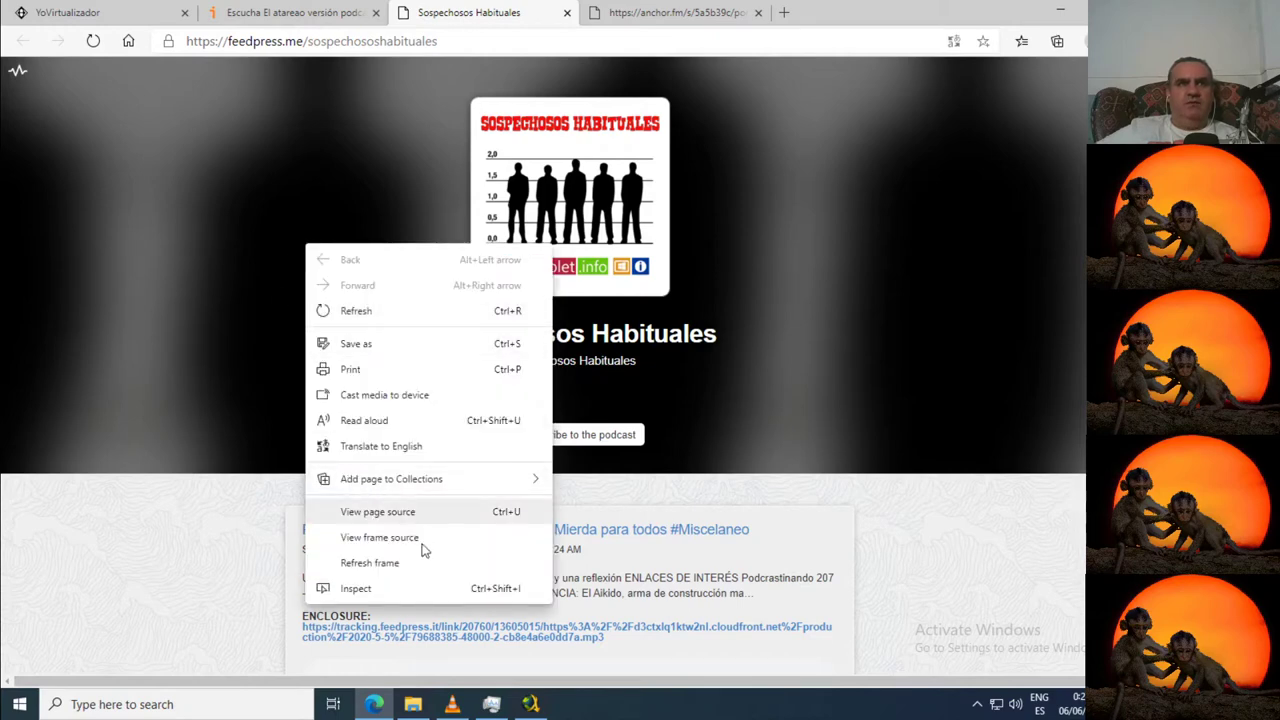
click(400, 590)
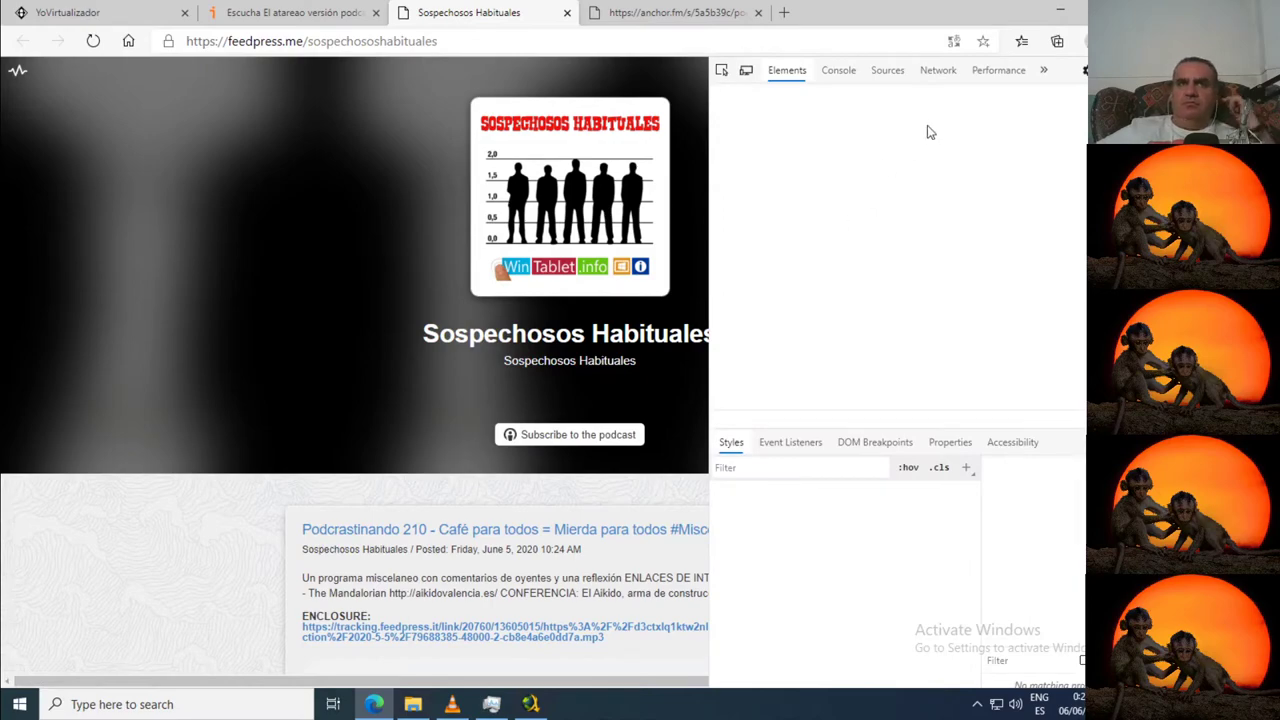
click(900, 74)
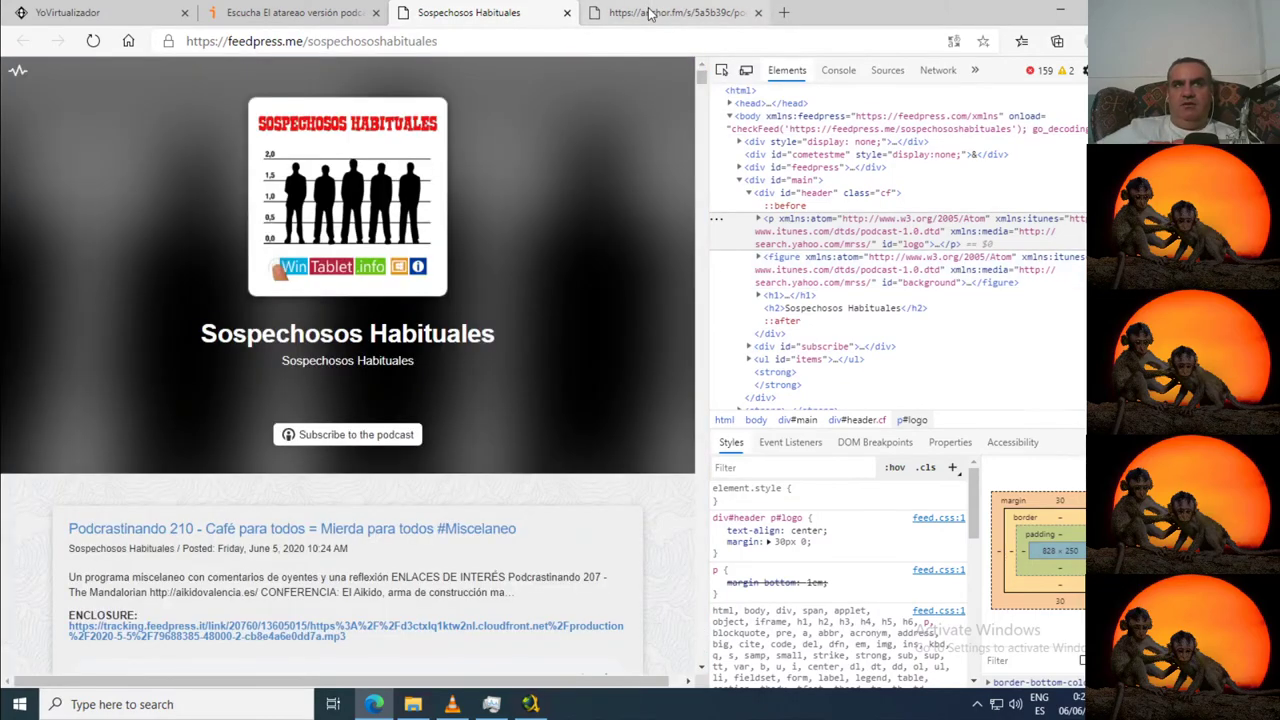
- Examine the namespace declarations at the start of the atareao XML feed, including xmlns:atom
click(653, 13)
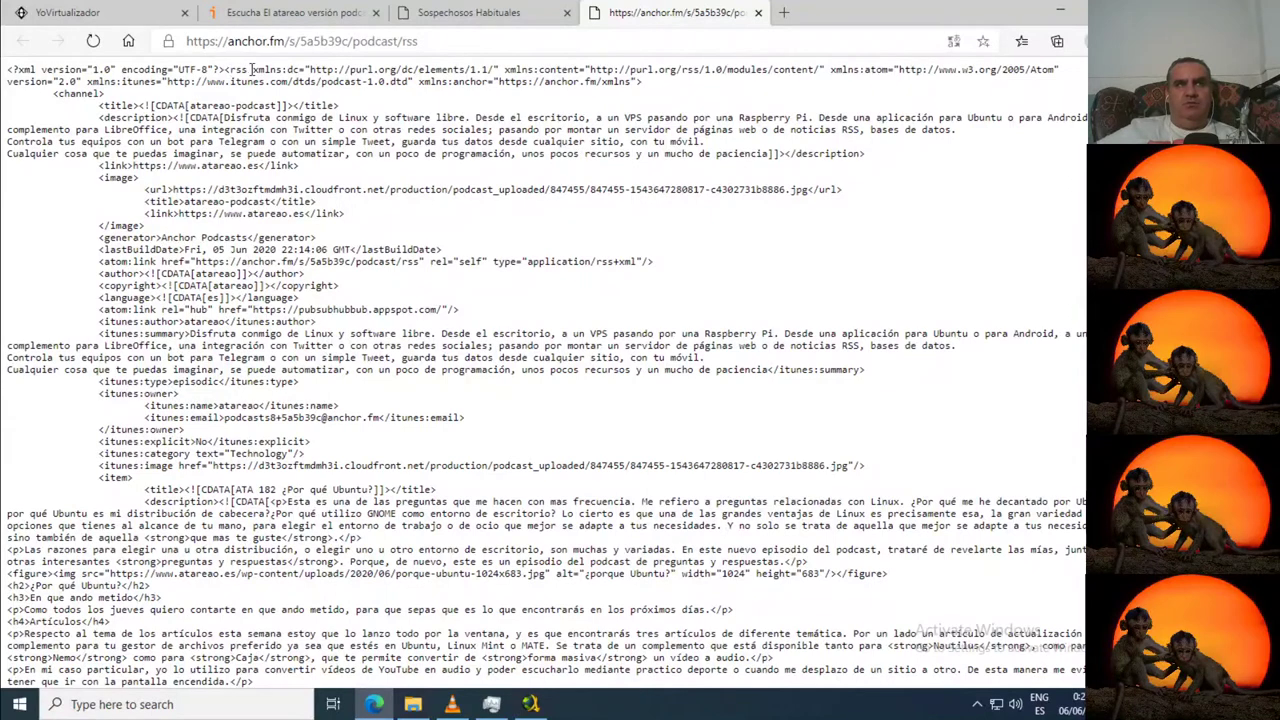
drag(298, 69, 447, 69)
drag(831, 69, 1078, 72)
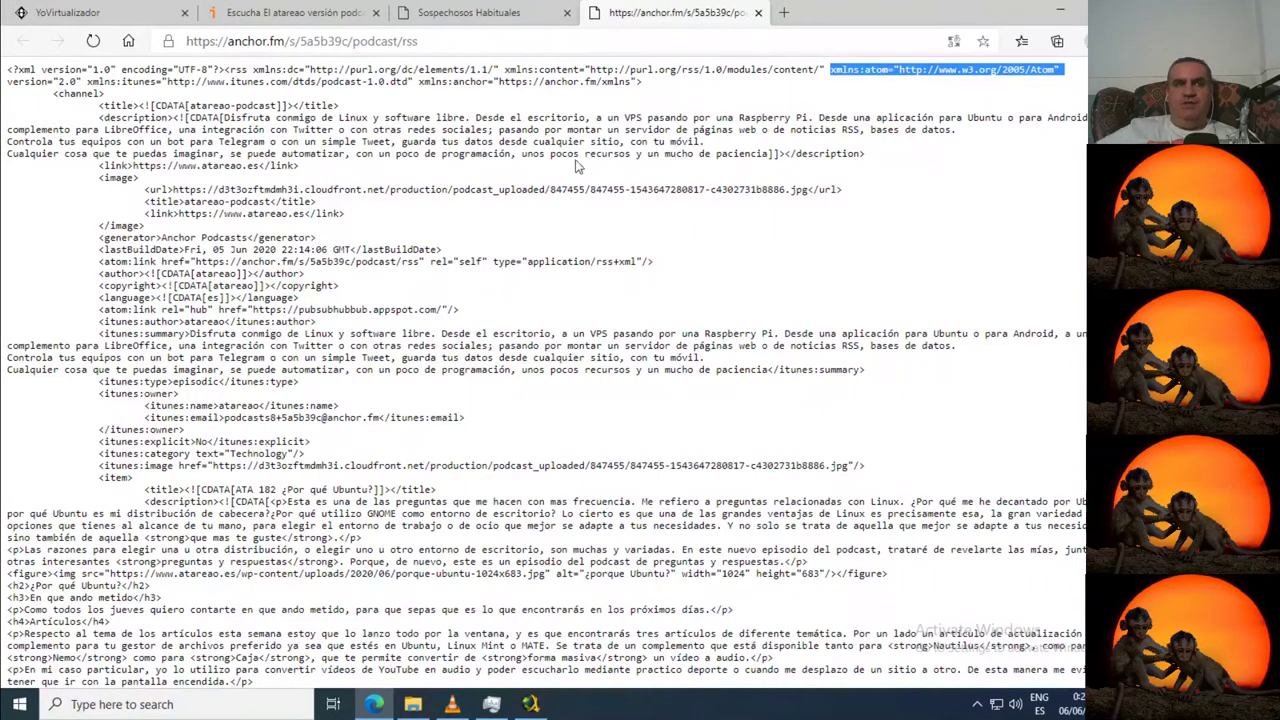
click(660, 172)
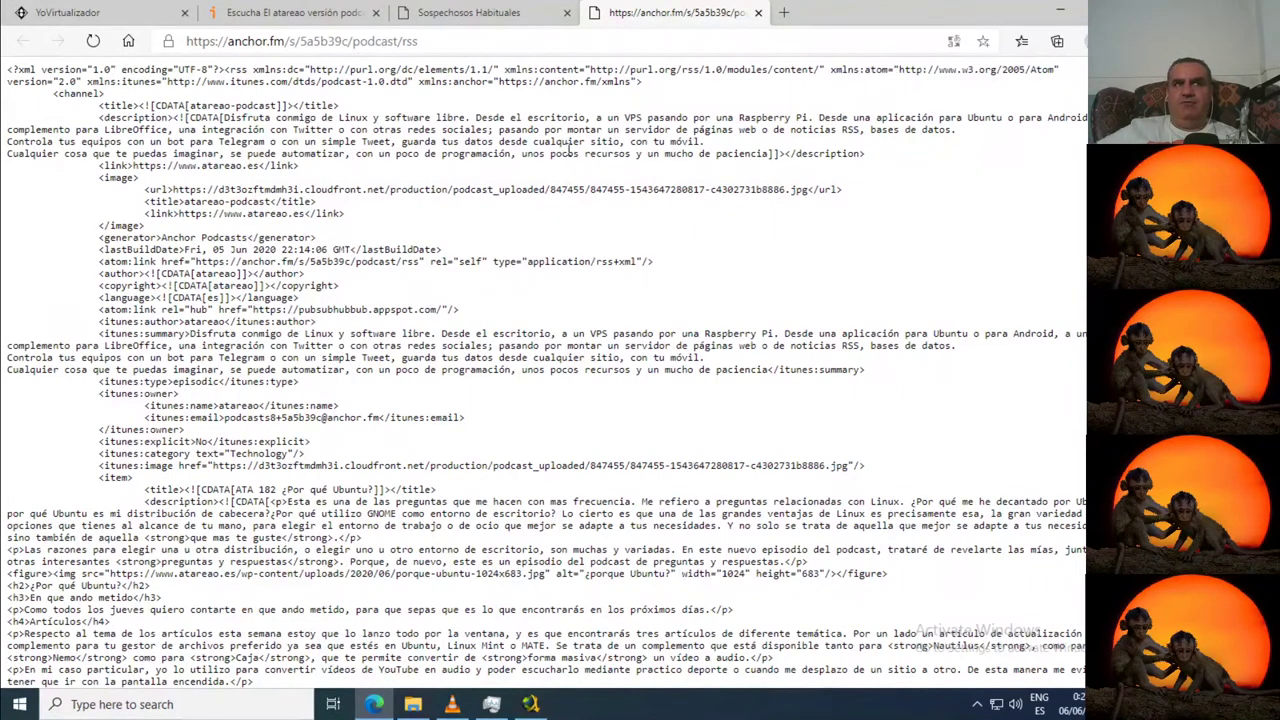
- Close the developer tools on the Sospechosos Habituales feed and go back to the feed from wintablet.info
click(474, 13)
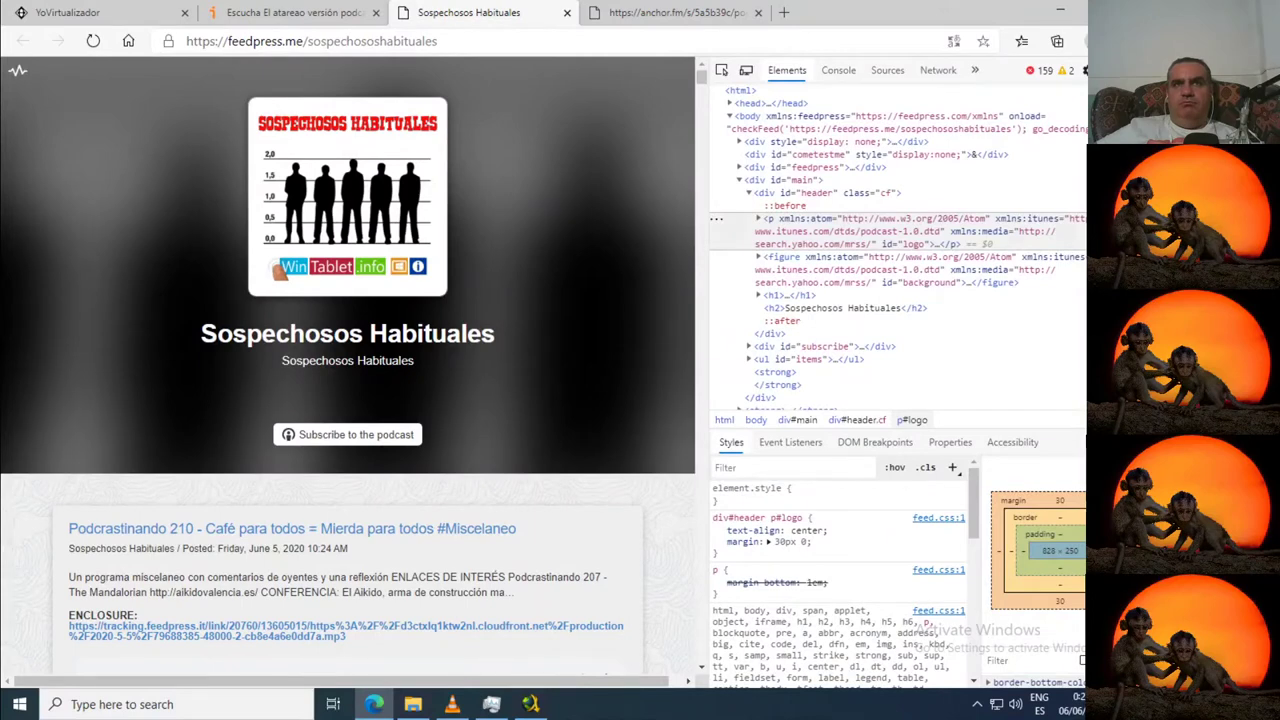
key(F12)
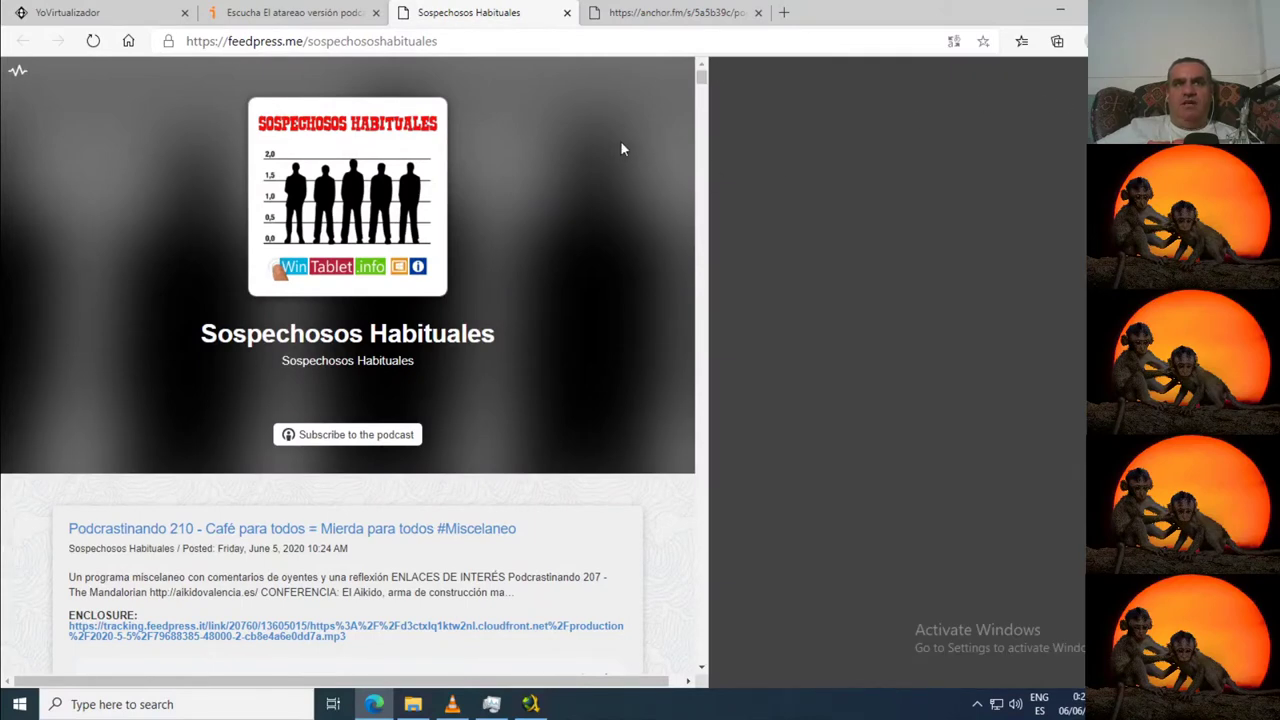
click(325, 97)
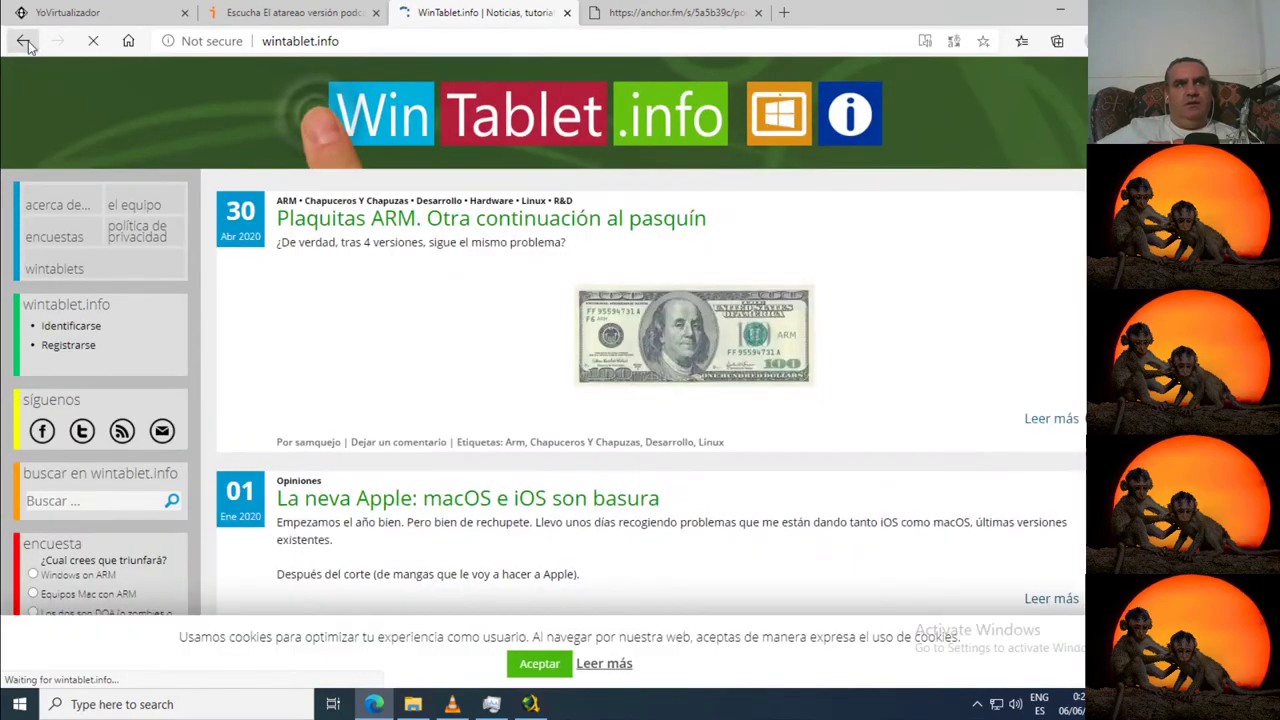
click(25, 43)
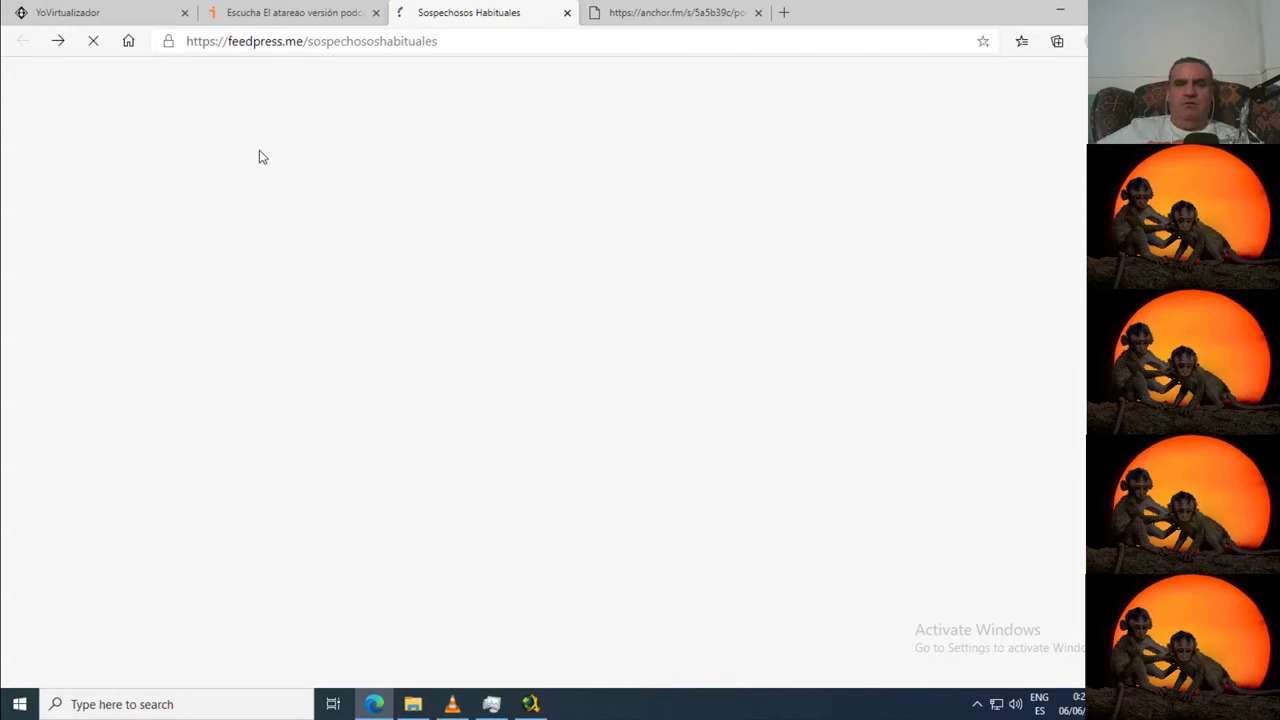
click(454, 44)
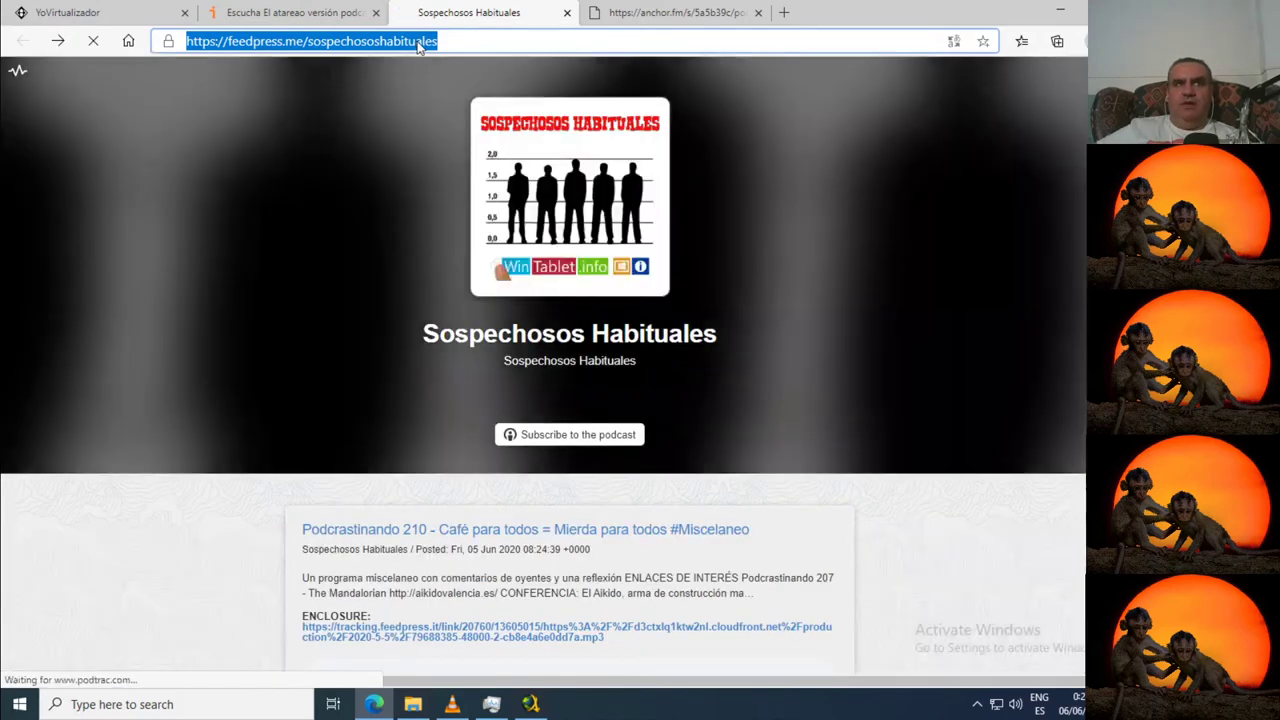
right_click(418, 45)
click(462, 176)
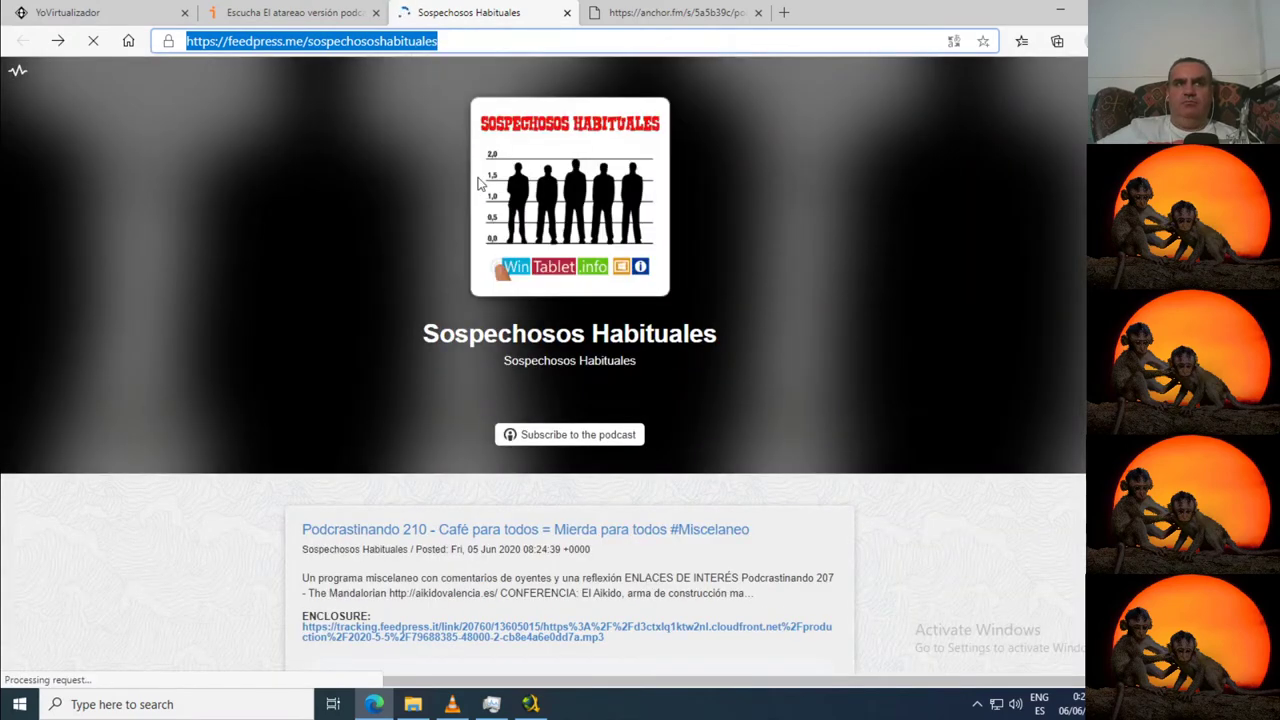
- Switch to JDownloader 2, start adding new links from the LinkGrabber view and dismiss the introductory tip
click(530, 704)
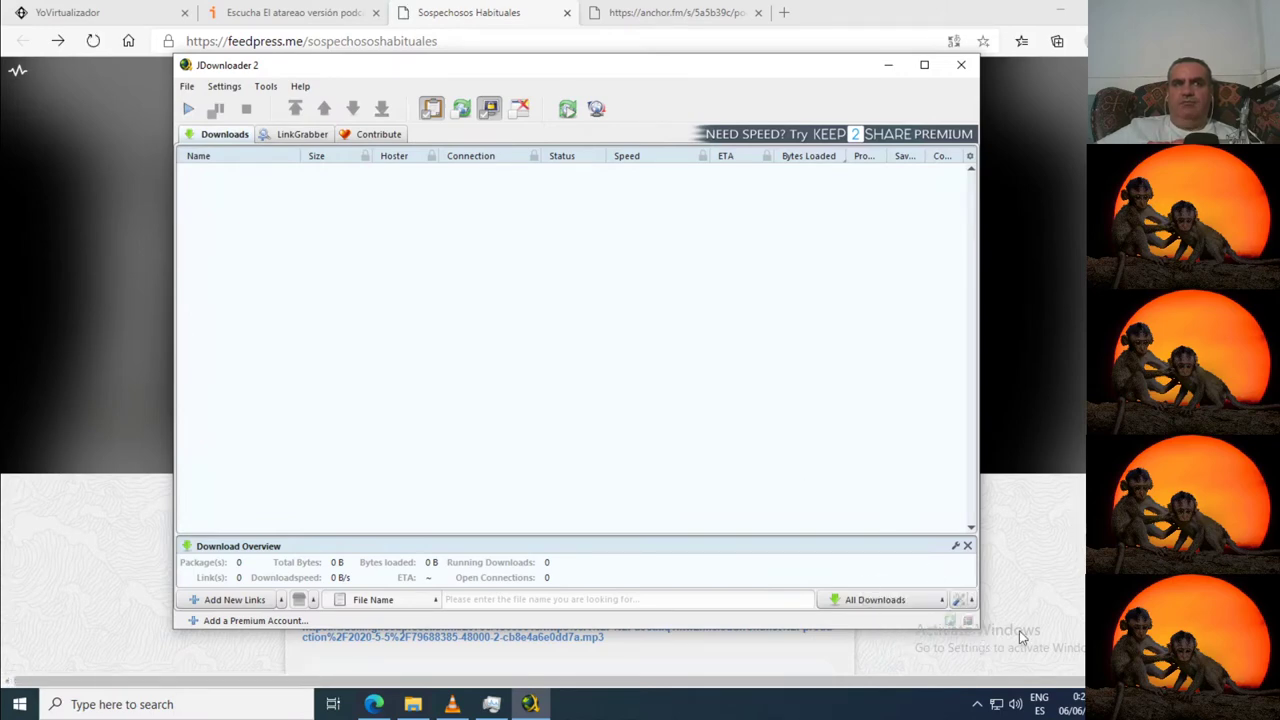
click(279, 136)
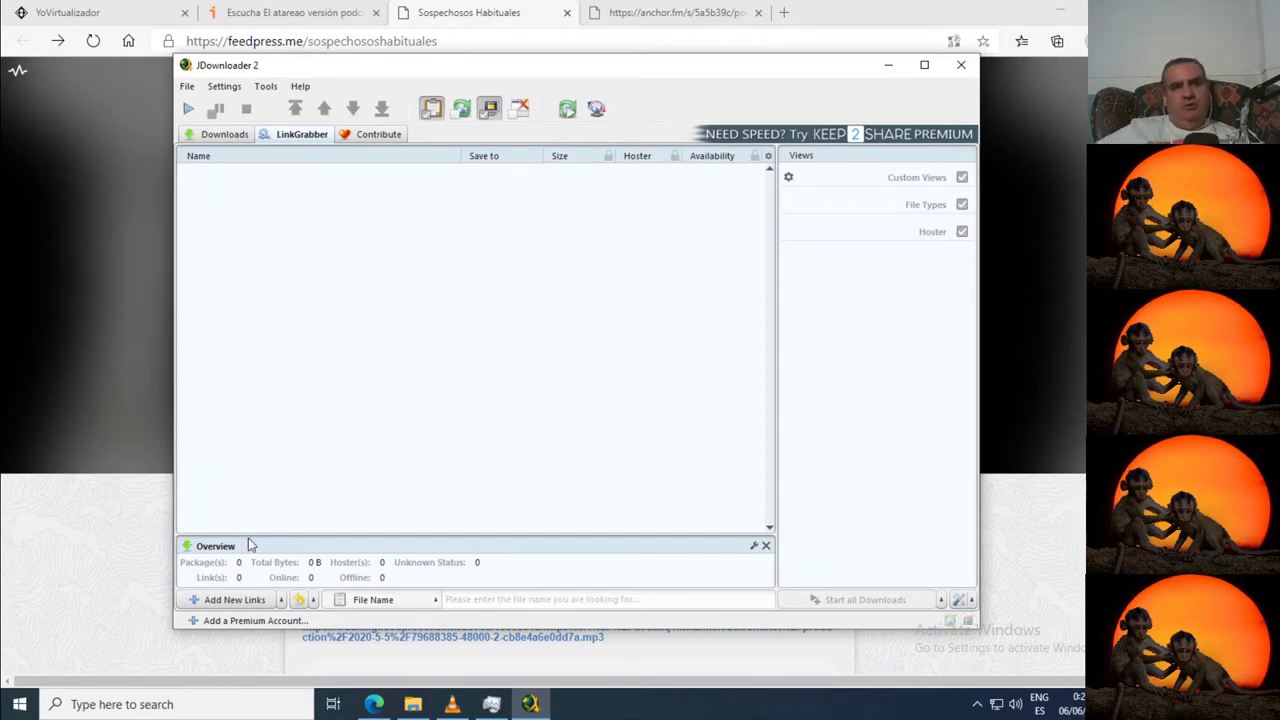
click(228, 600)
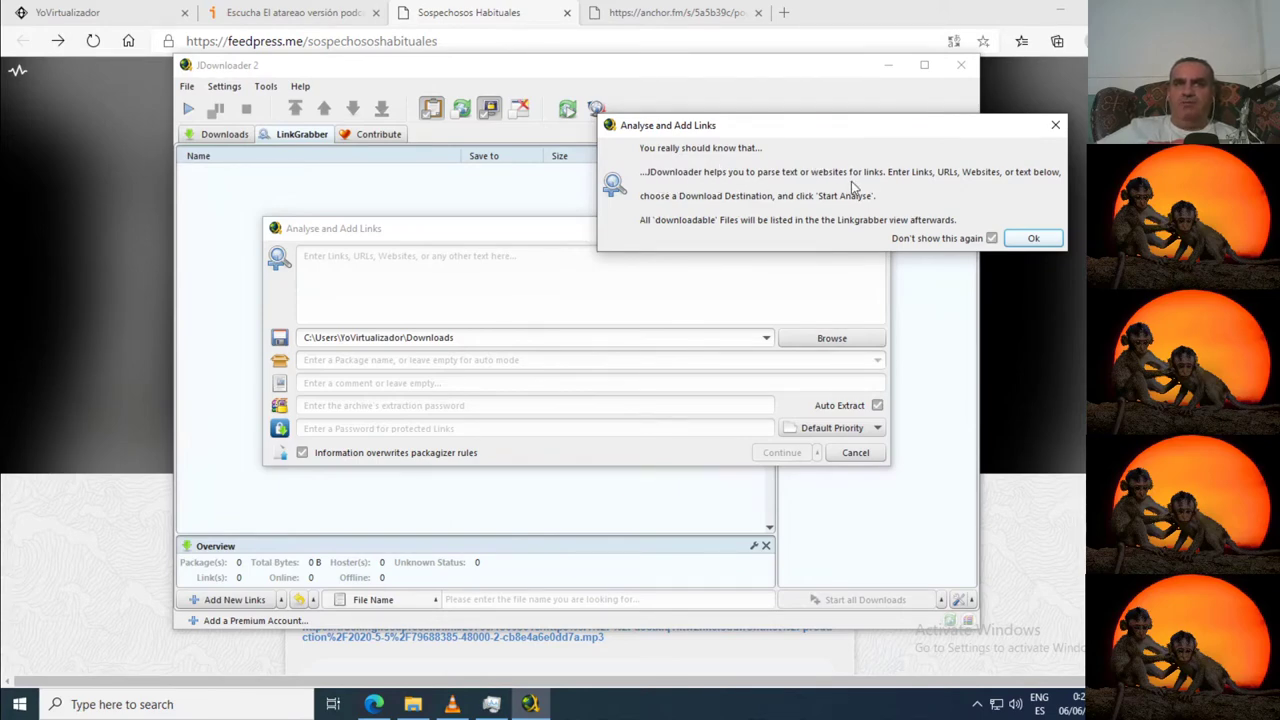
click(1047, 243)
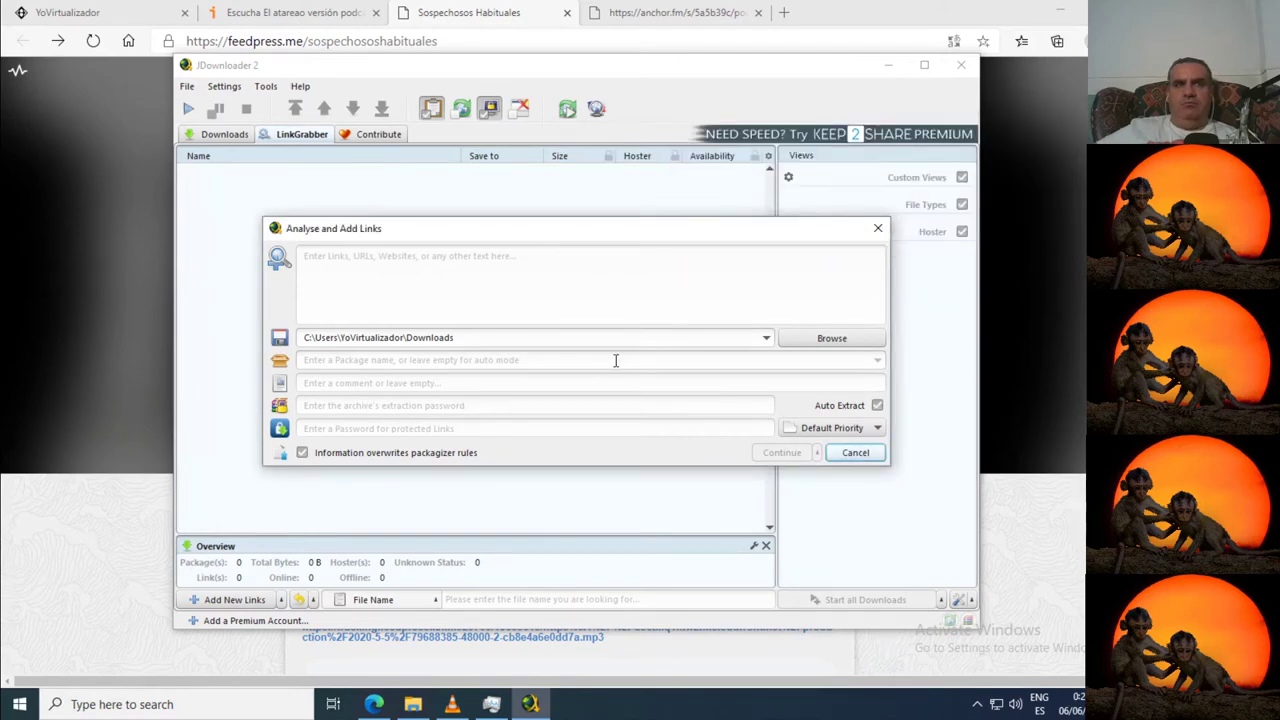
- Try to paste the copied feed address into the links field of Analyse and Add Links
click(573, 271)
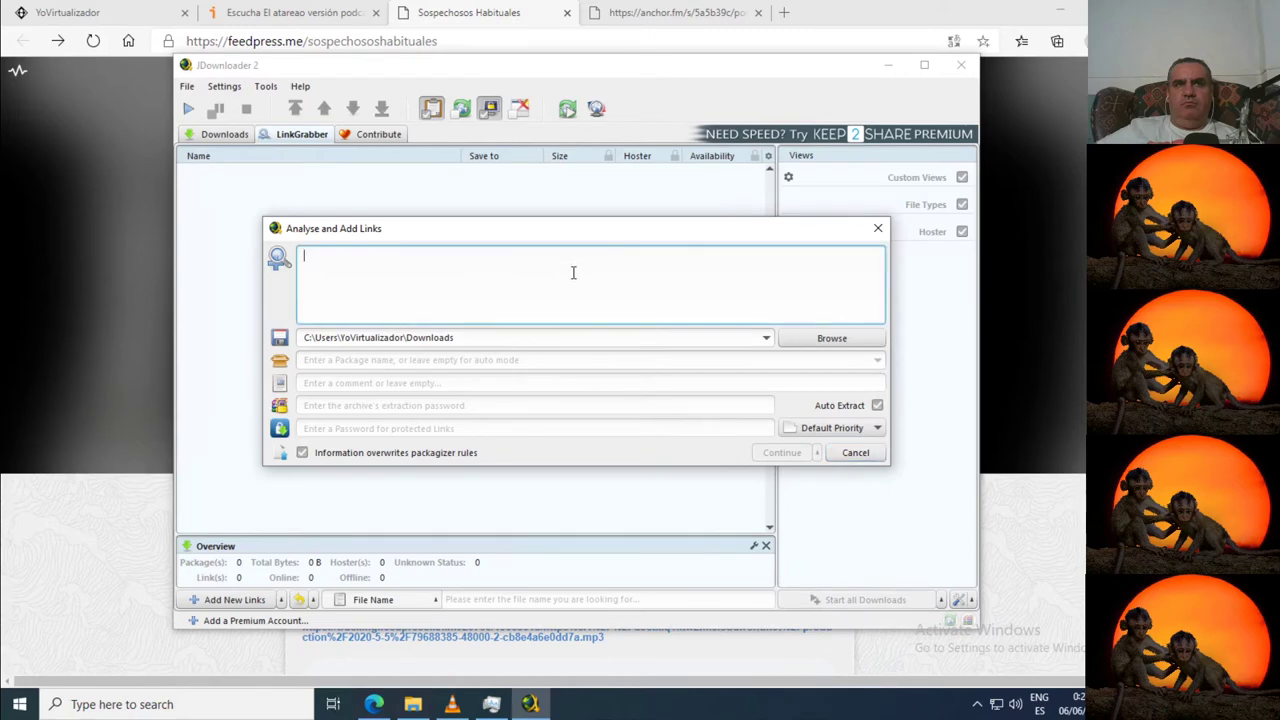
right_click(522, 280)
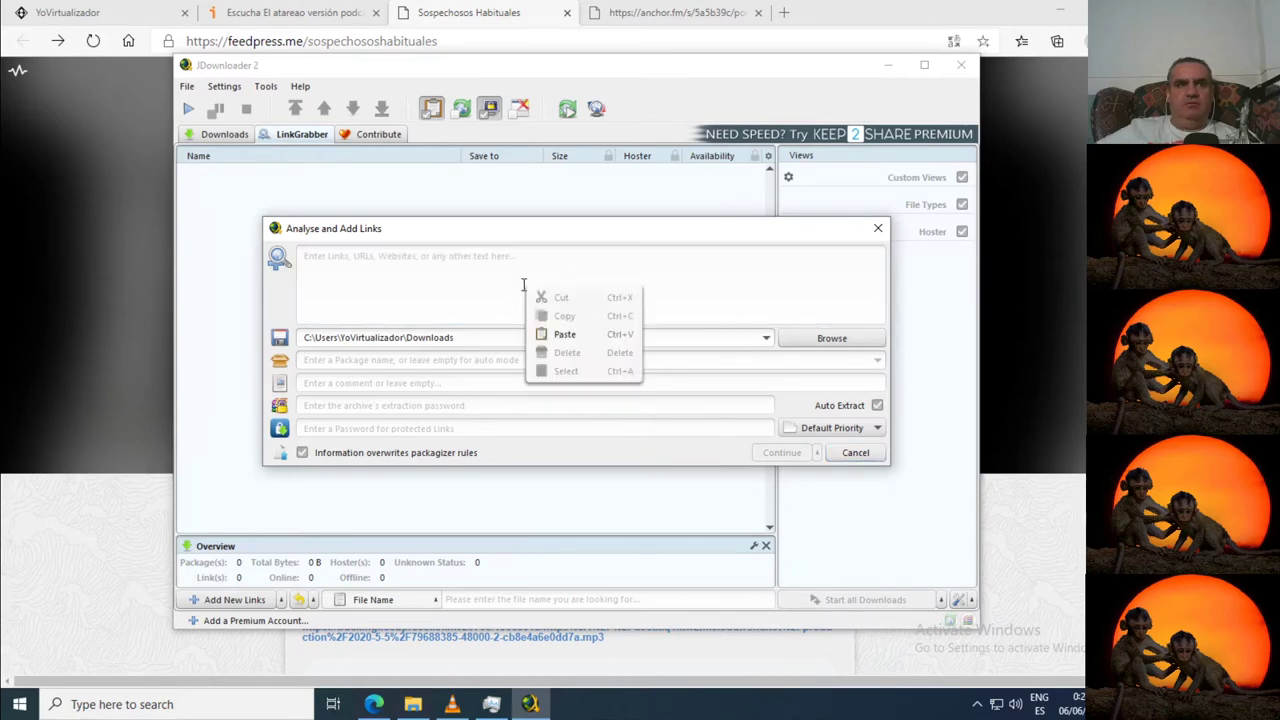
click(598, 338)
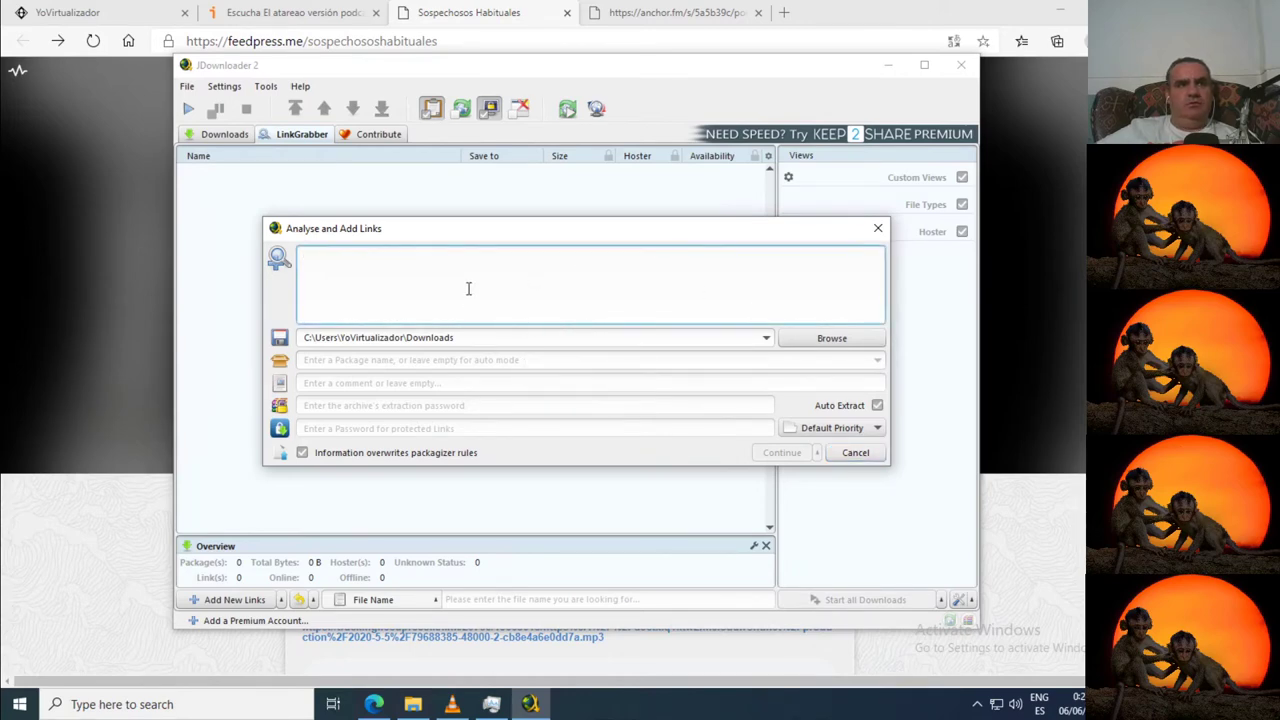
- Switch back to Microsoft Edge, copy the Sospechosos Habituales feed address again and dismiss the Collections suggestion
click(436, 41)
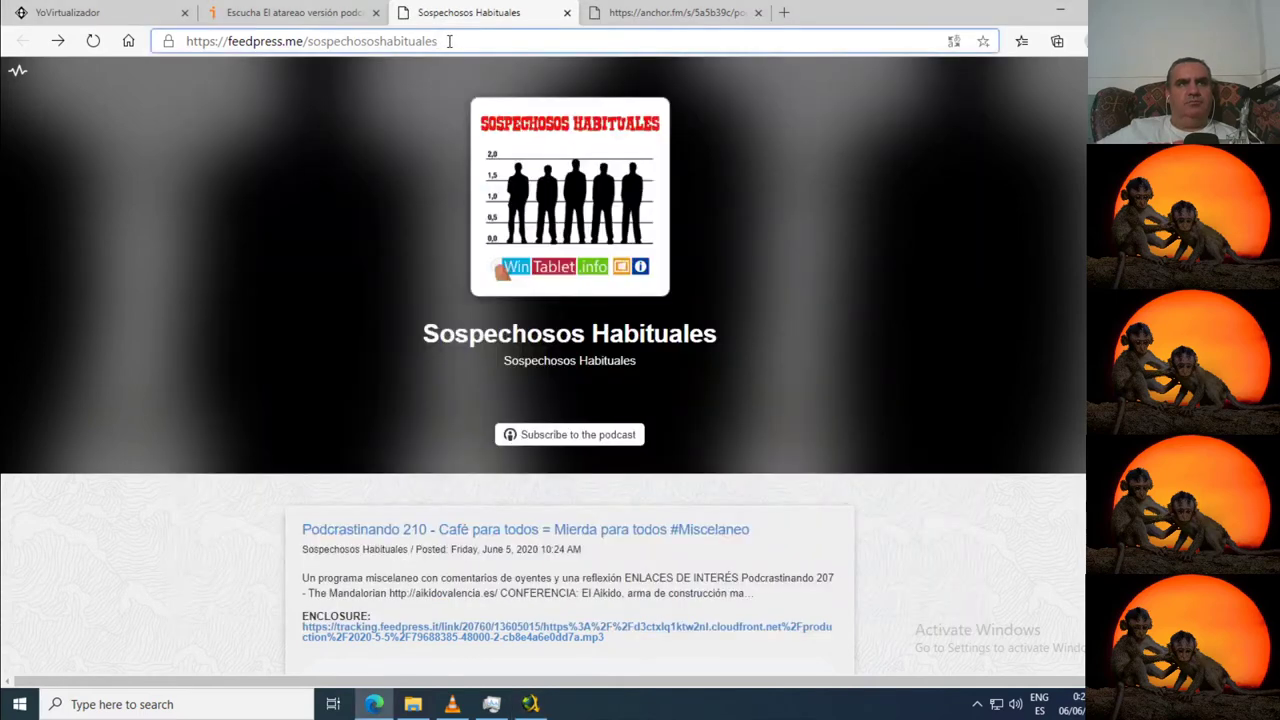
click(452, 41)
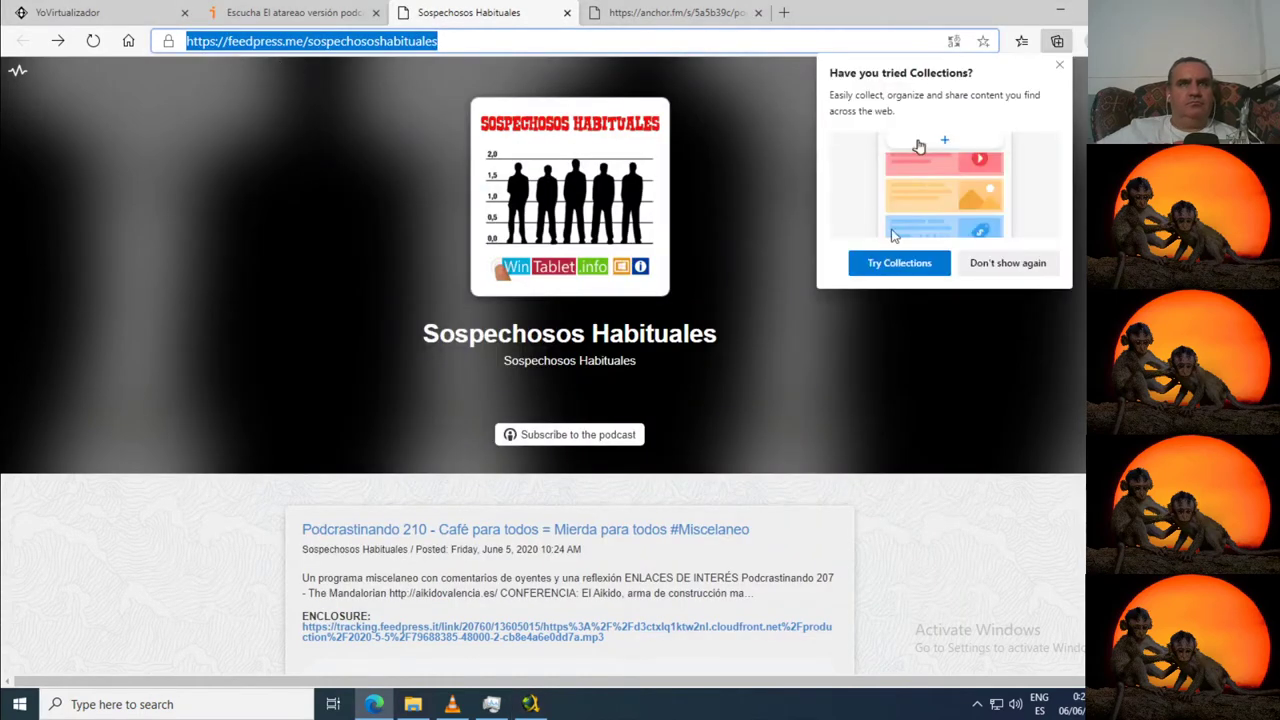
click(1062, 68)
- Return to JDownloader 2 and cancel the Analyse and Add Links dialog without entering any link
click(530, 704)
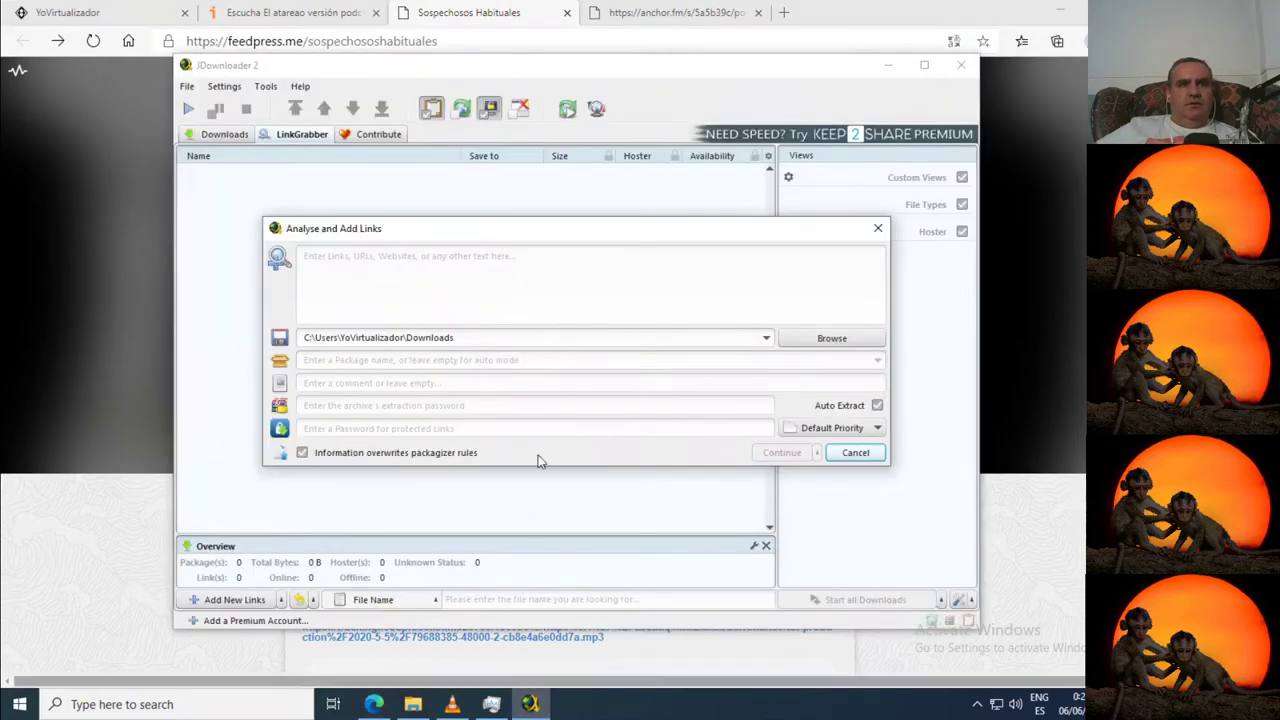
click(471, 279)
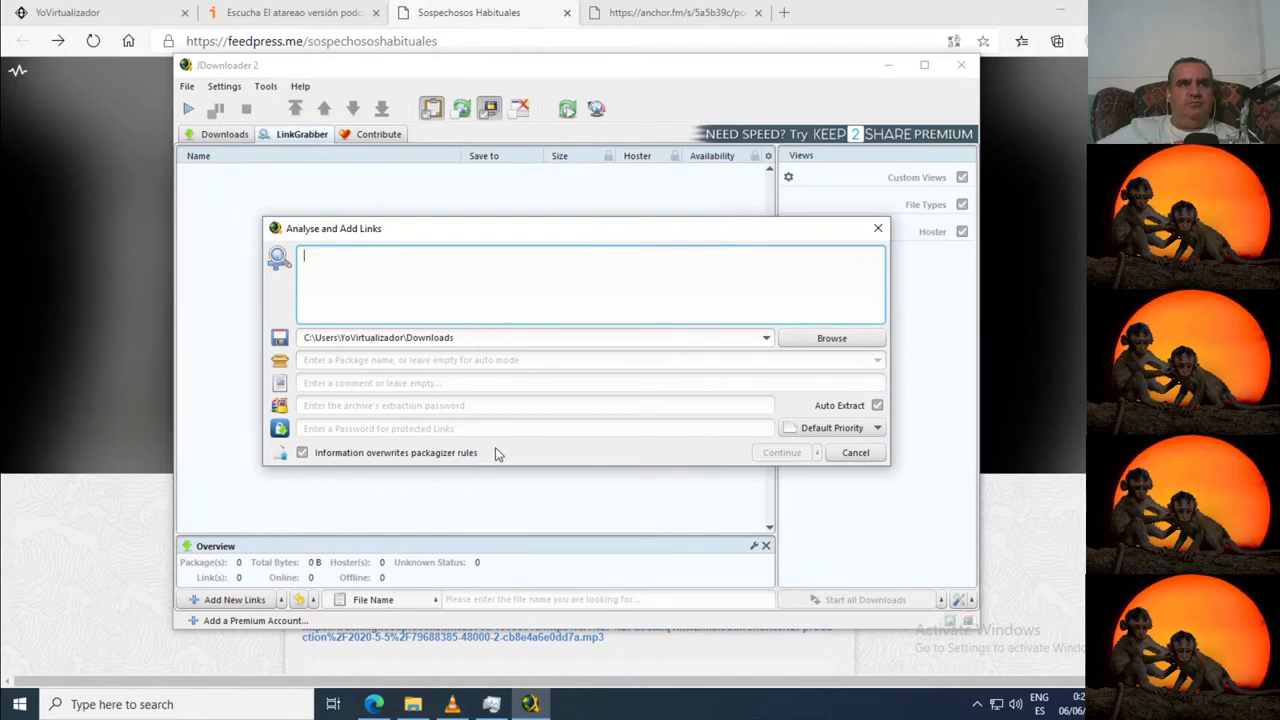
click(856, 453)
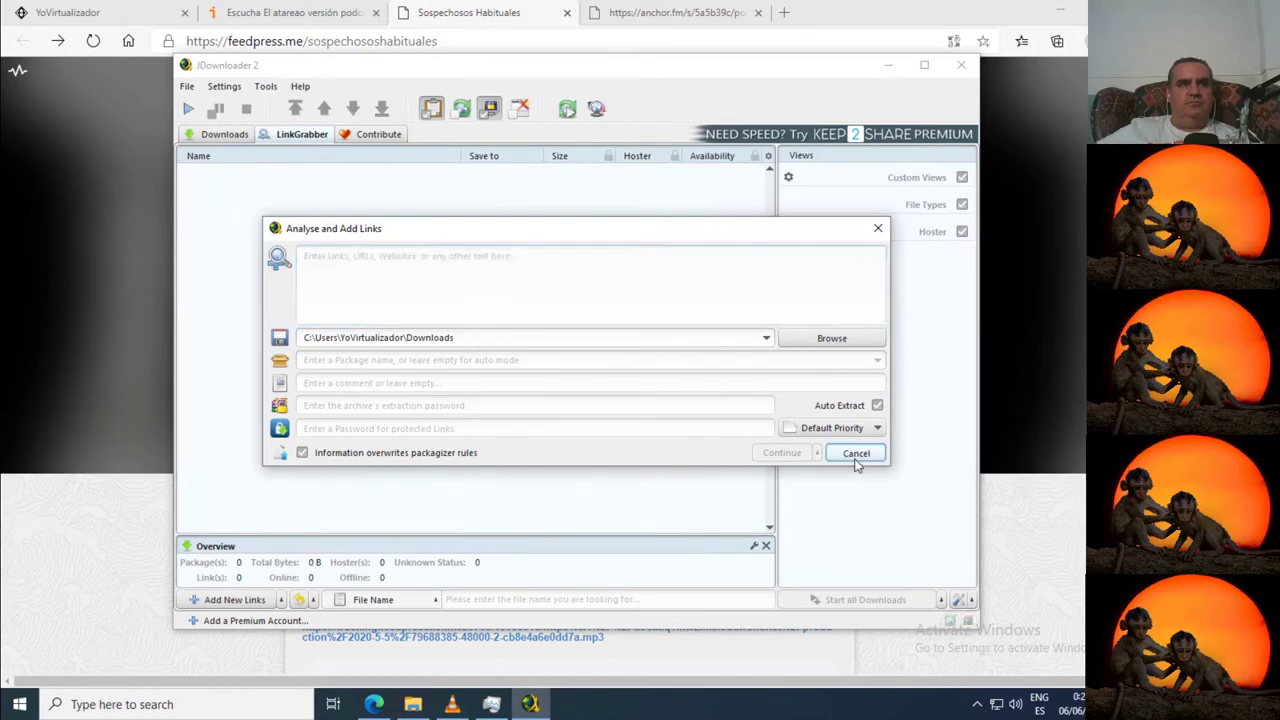
- Try to add httts://feedpress.me/sospechososhabituales as a new link in Analyse and Add Links, and cancel the dialog
click(188, 87)
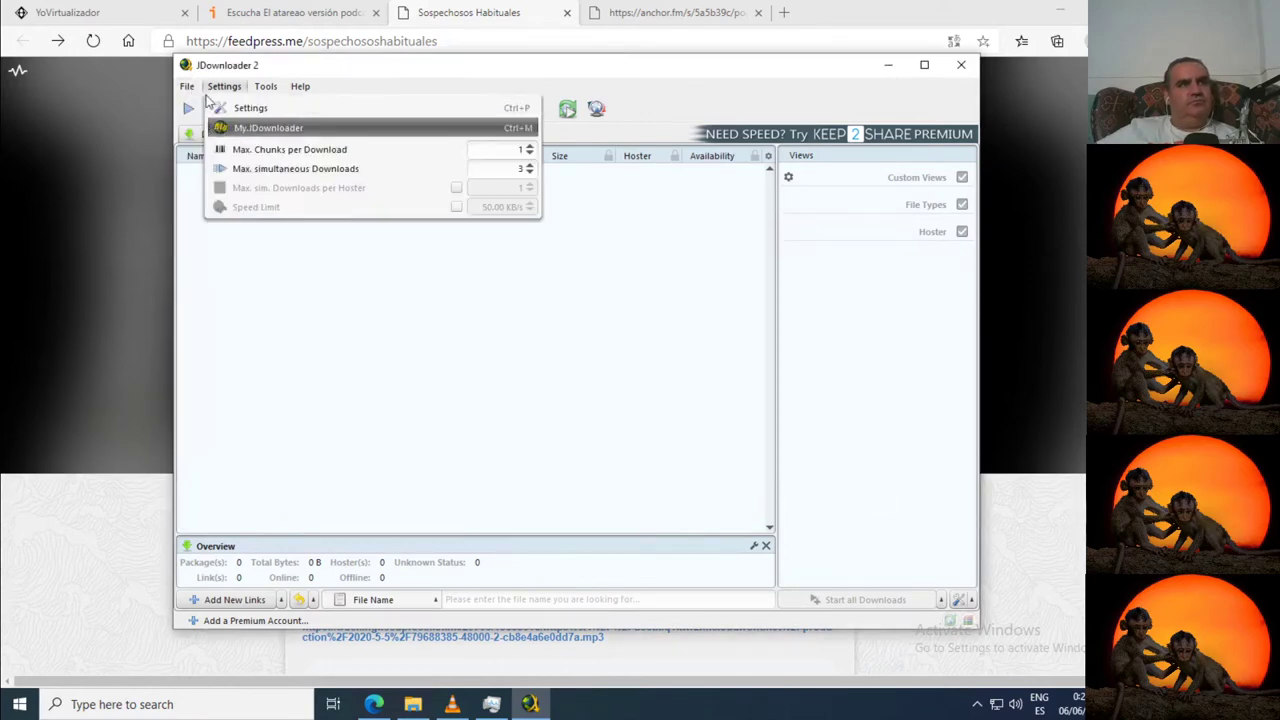
click(200, 108)
click(422, 277)
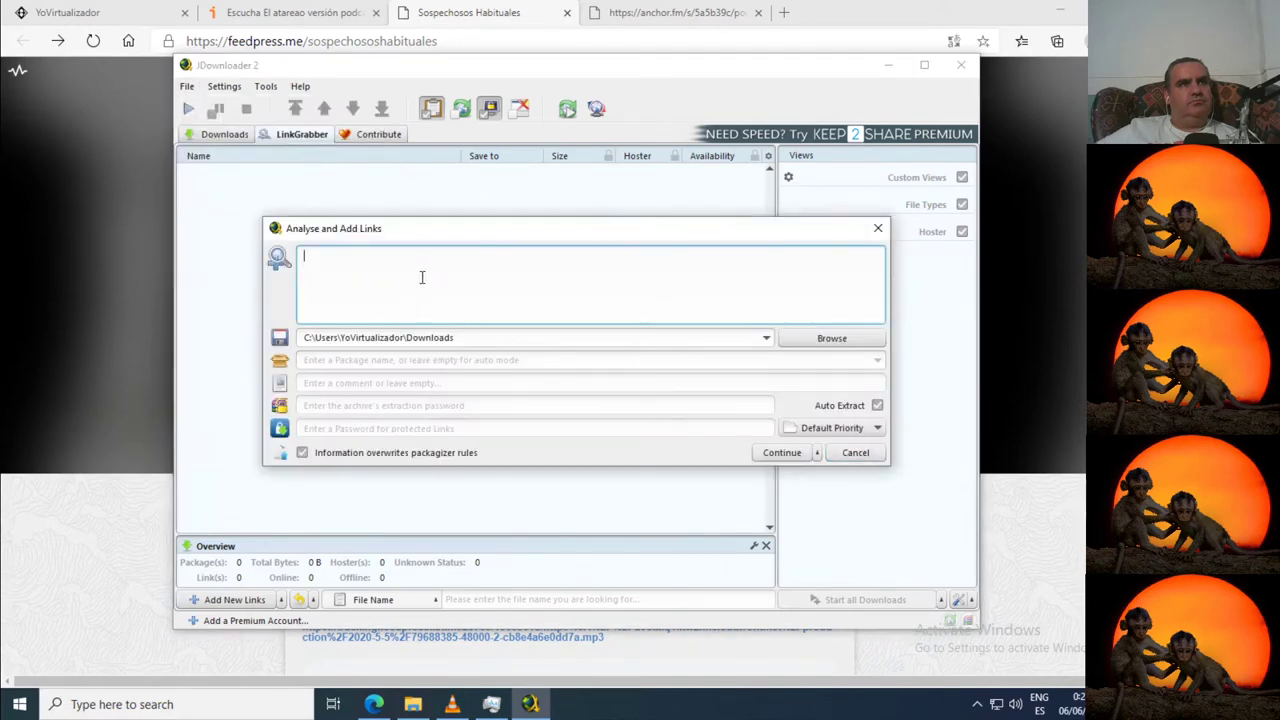
right_click(418, 277)
click(440, 330)
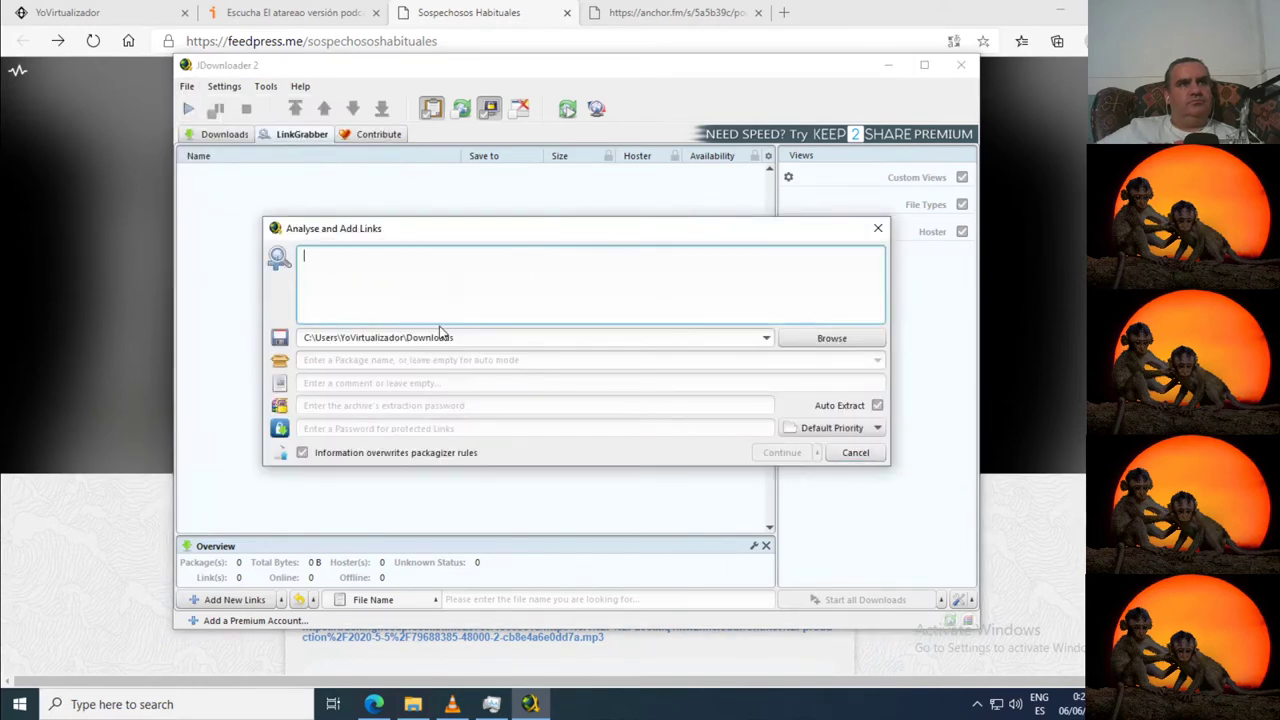
text(htttps://feedpress.me/sospechososhab)
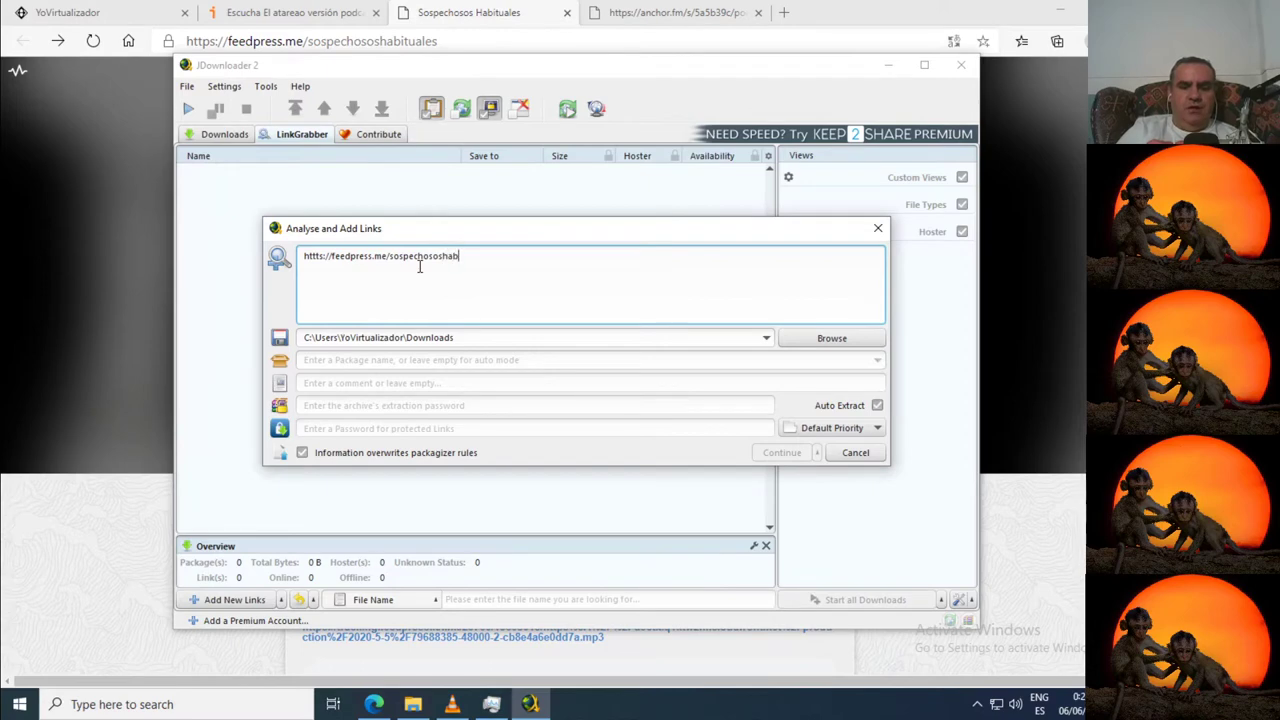
text(ales)
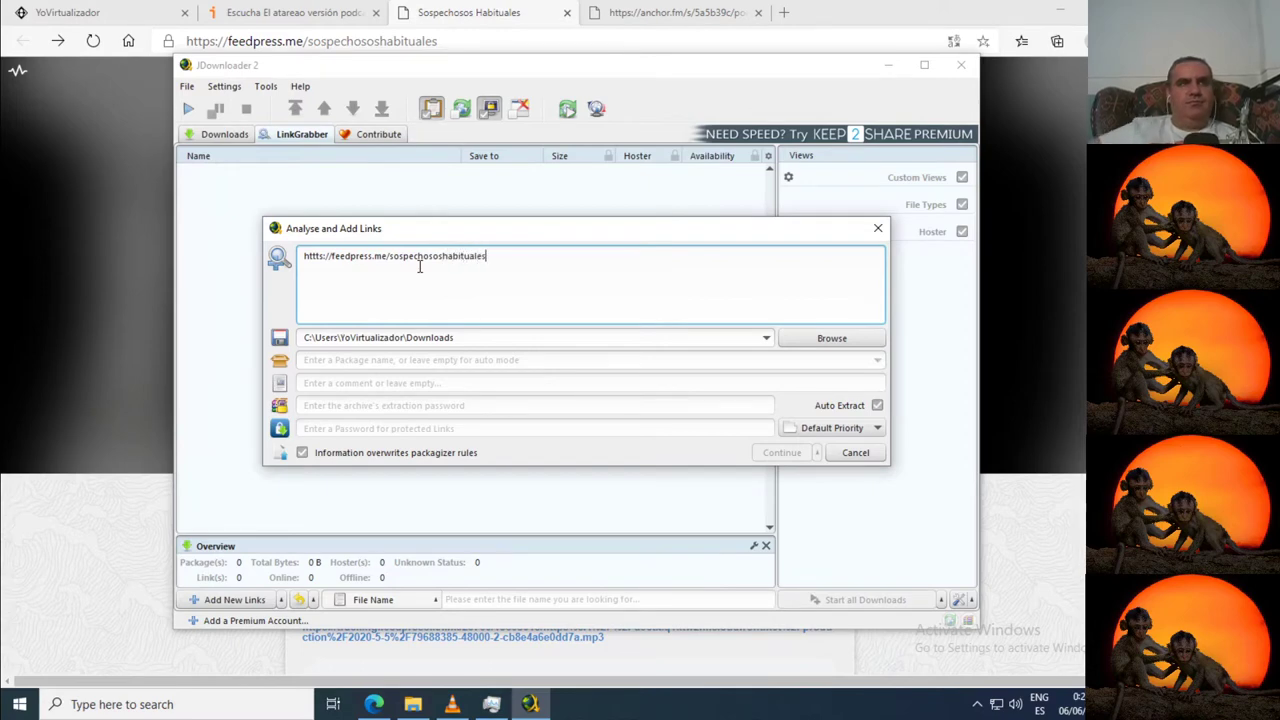
key(Tab)
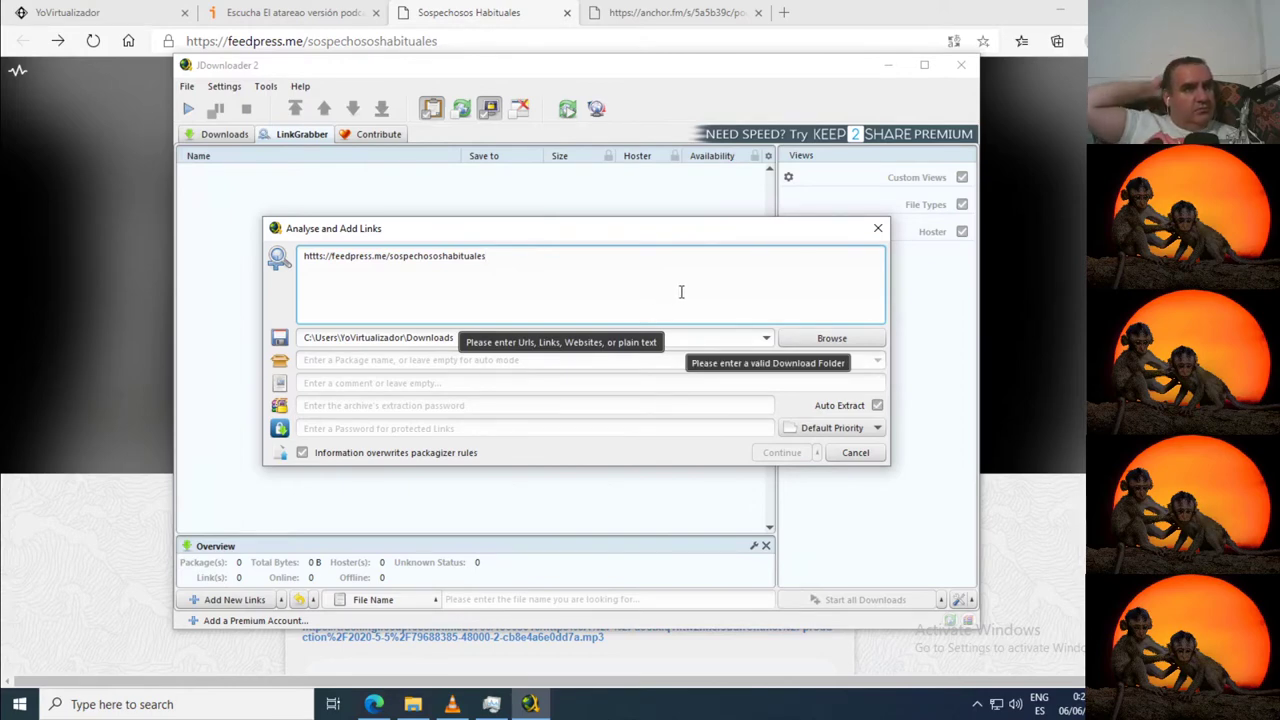
click(845, 453)
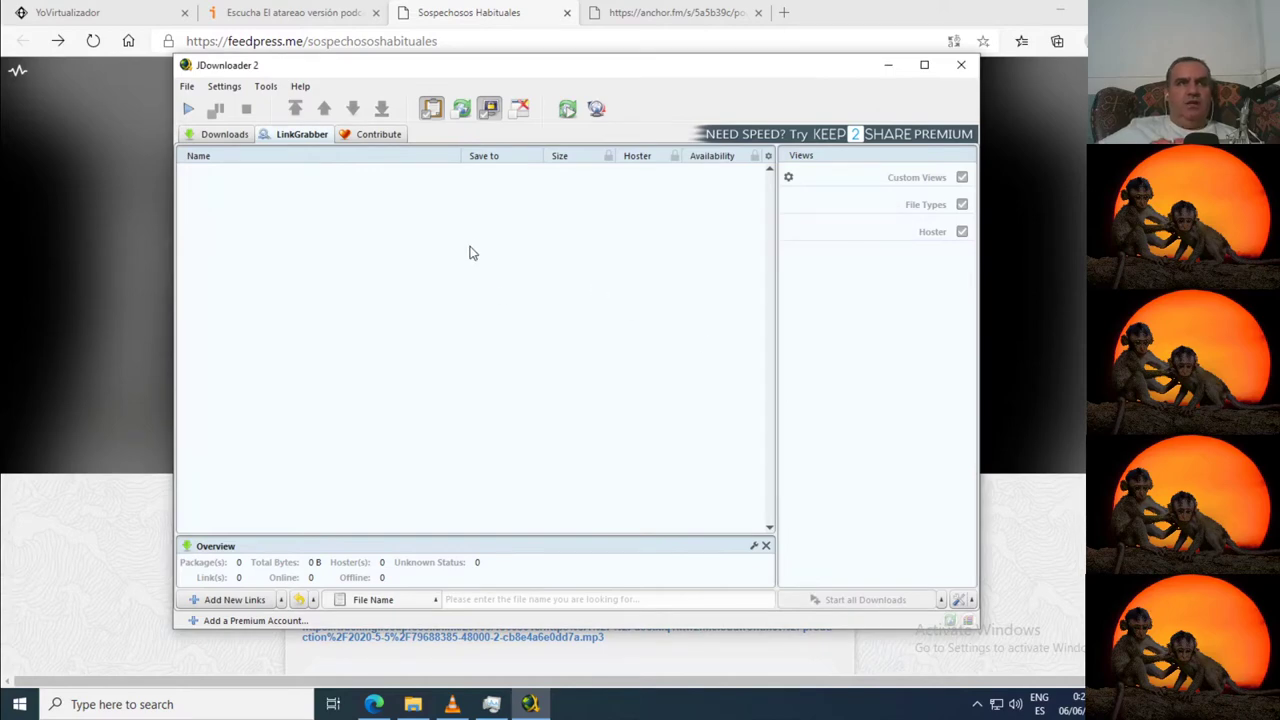
click(450, 18)
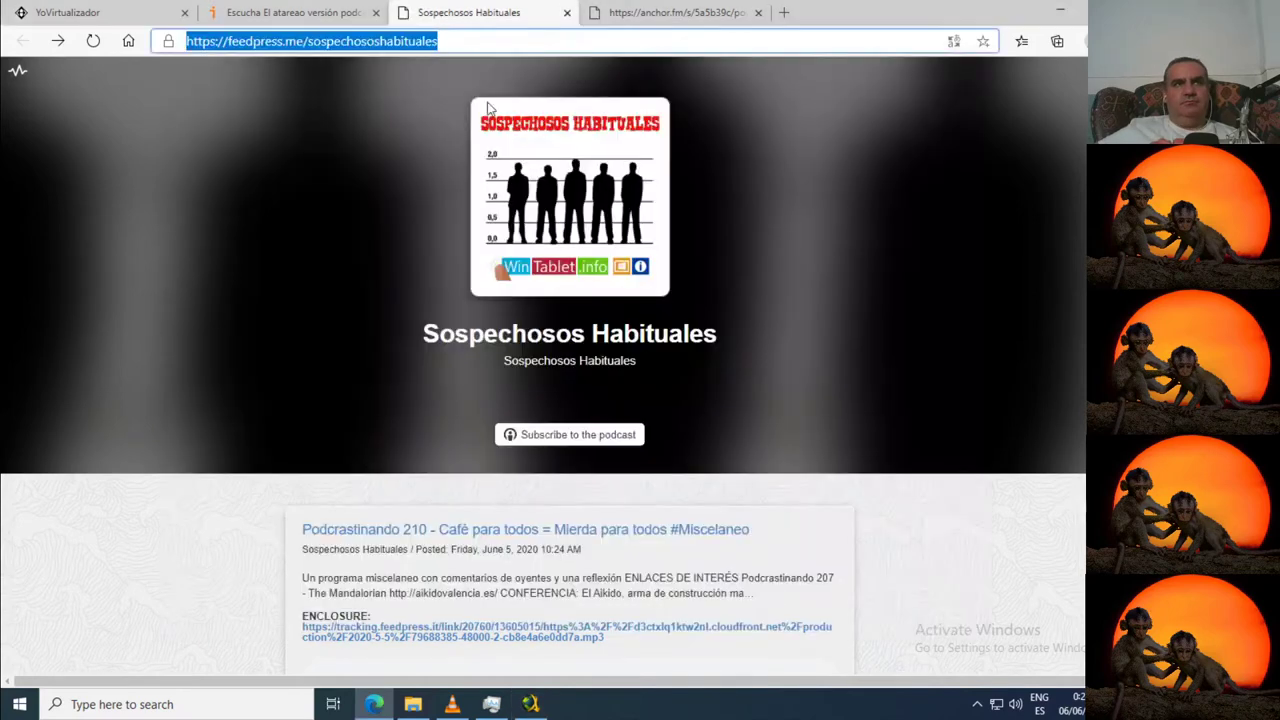
click(676, 13)
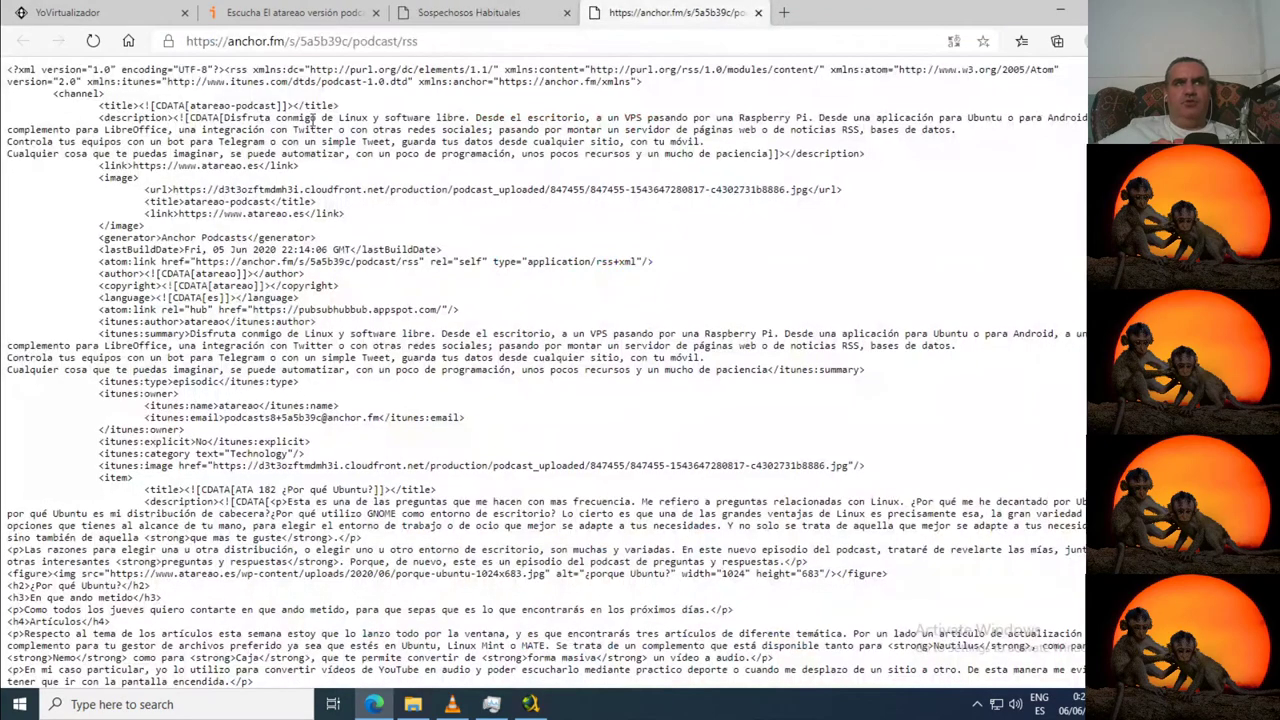
key(ctrl+l)
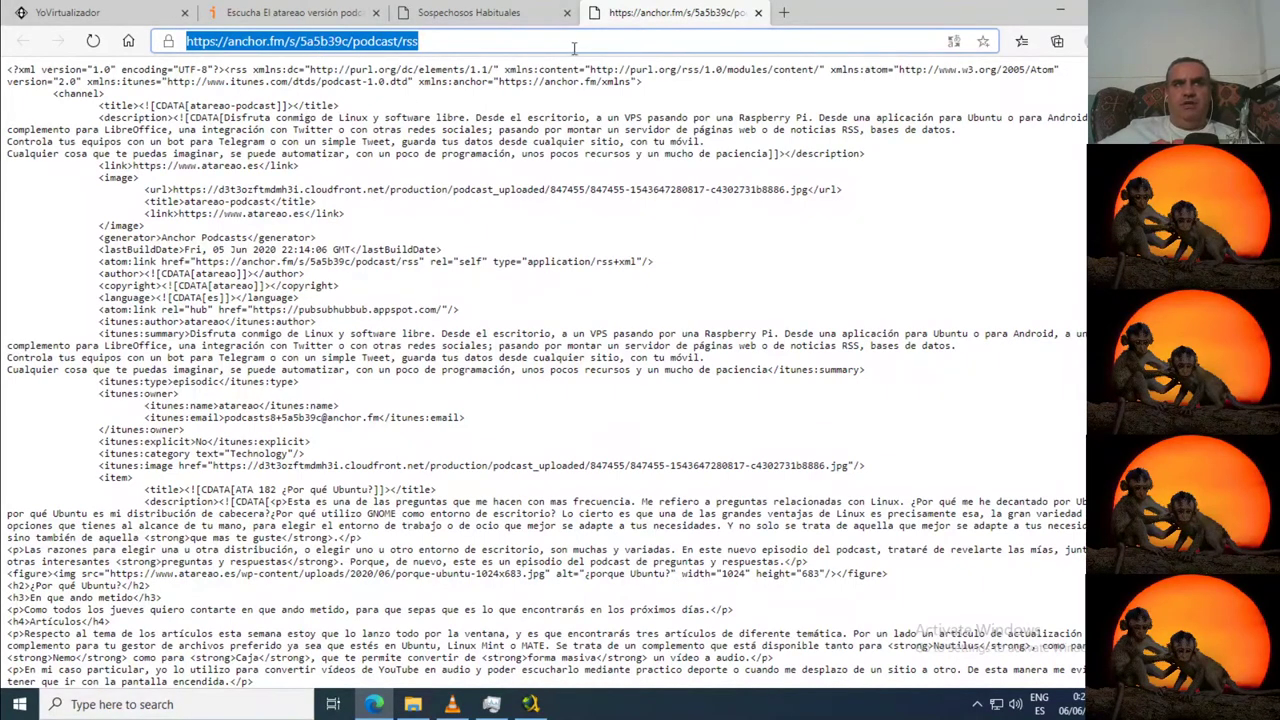
- Return to JDownloader 2, add the copied anchor.fm feed as a new link and expand the rss package to inspect its file
click(550, 705)
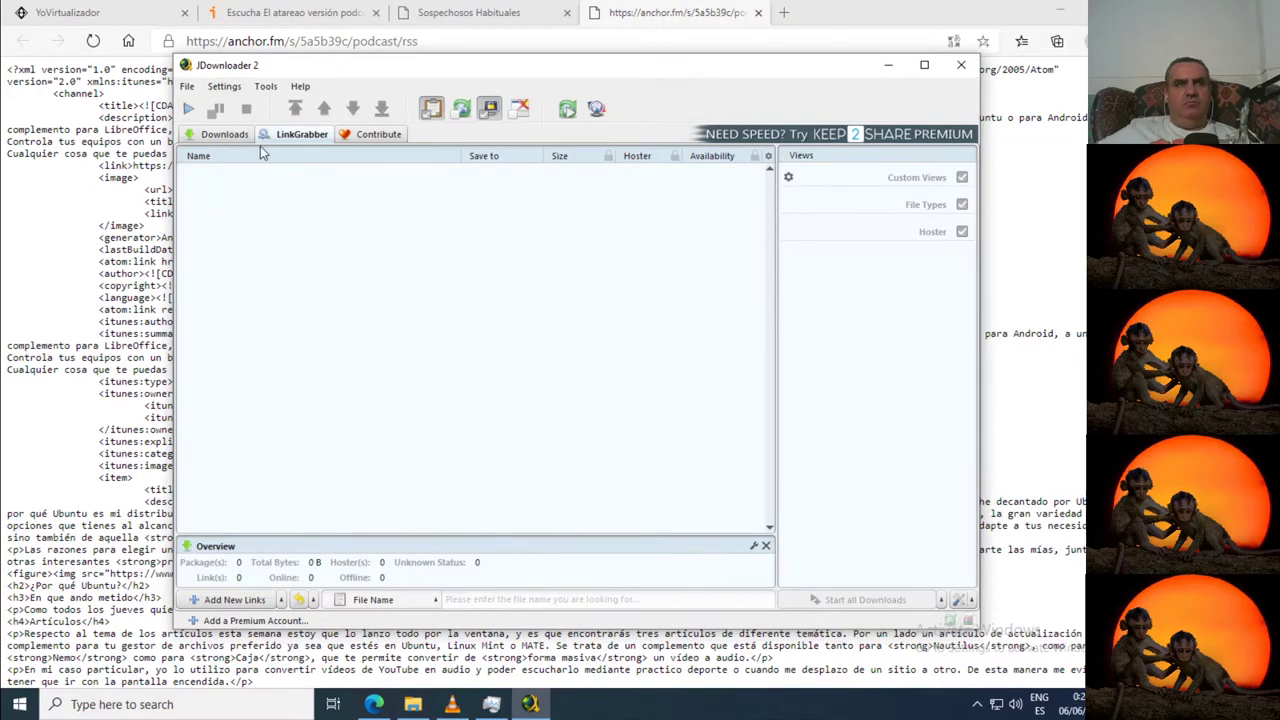
click(486, 266)
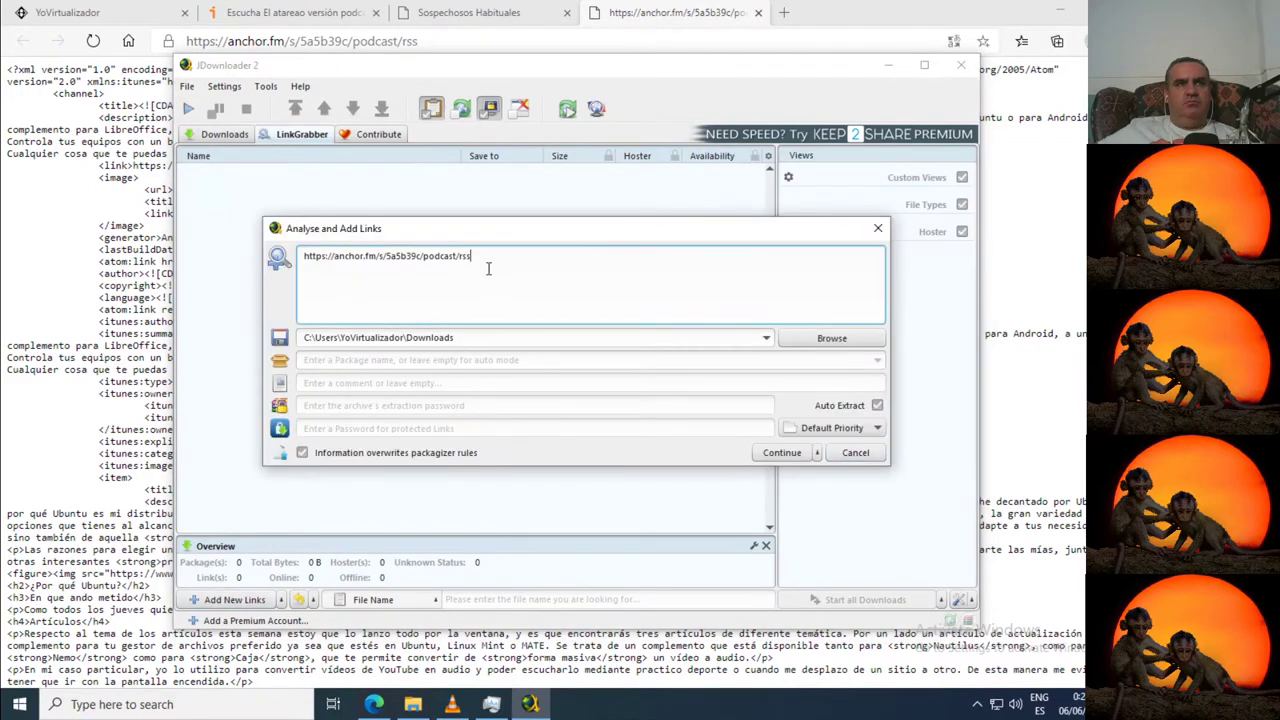
click(766, 456)
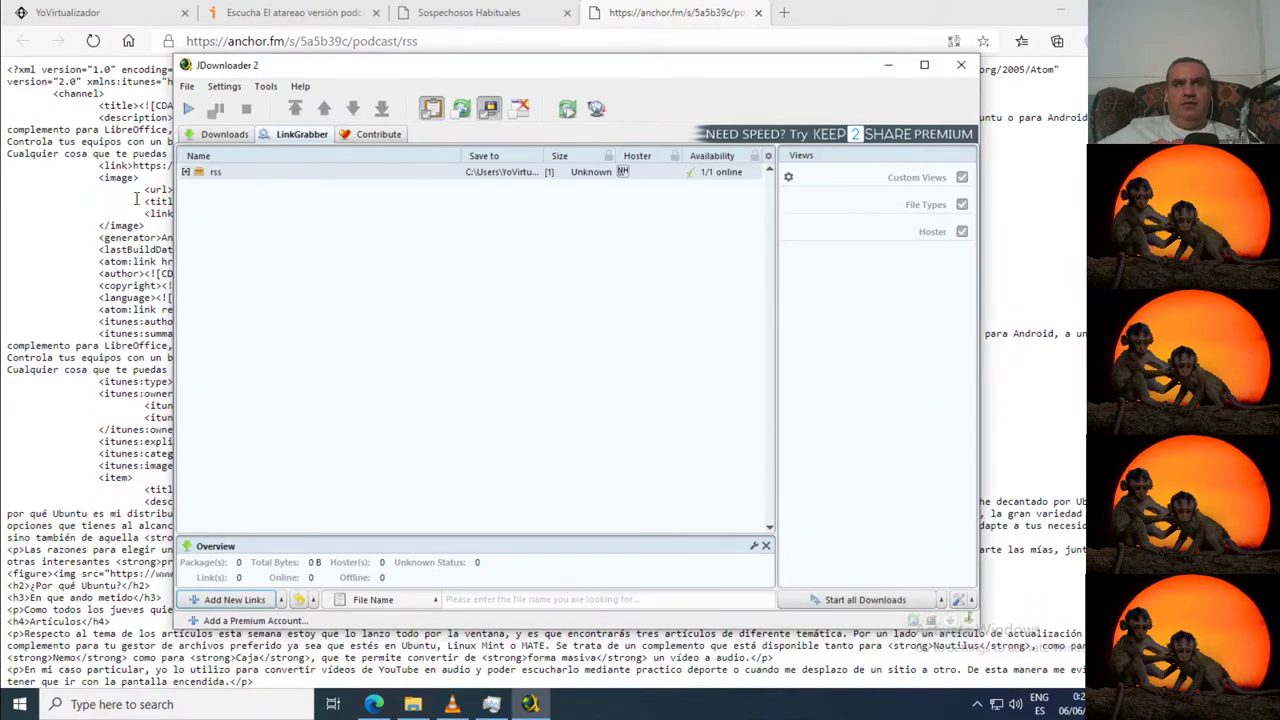
click(185, 173)
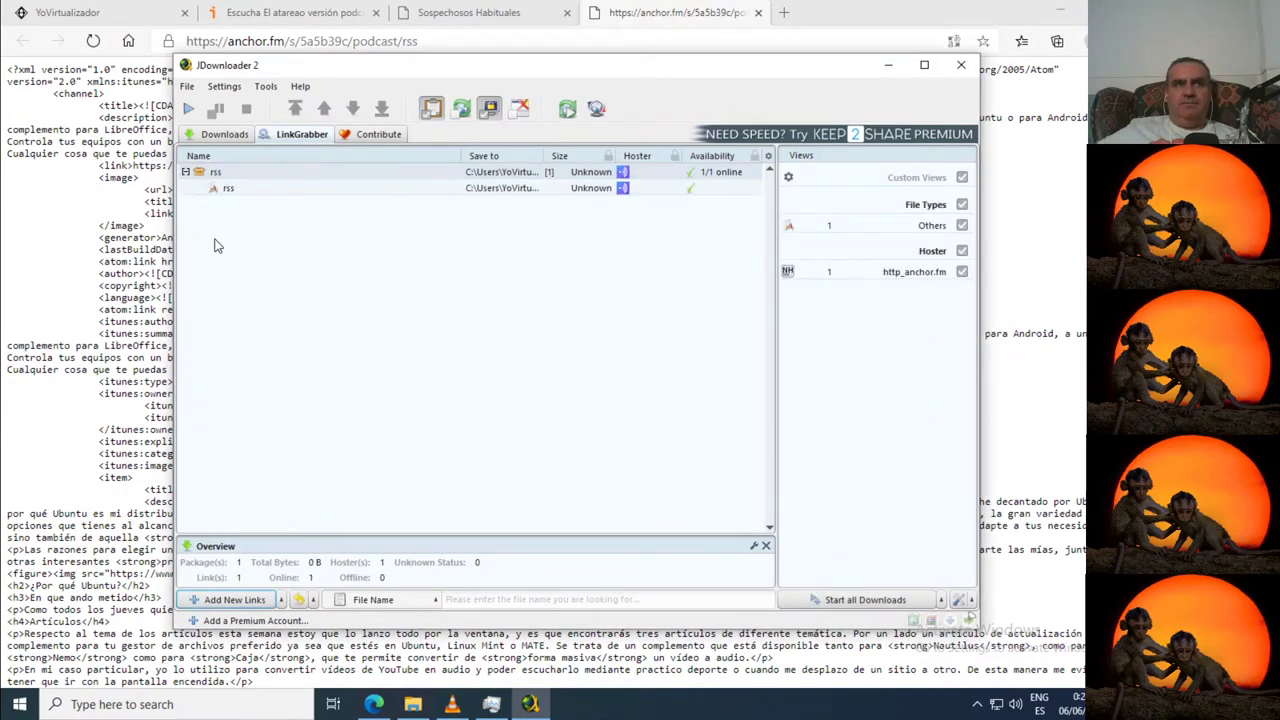
click(242, 191)
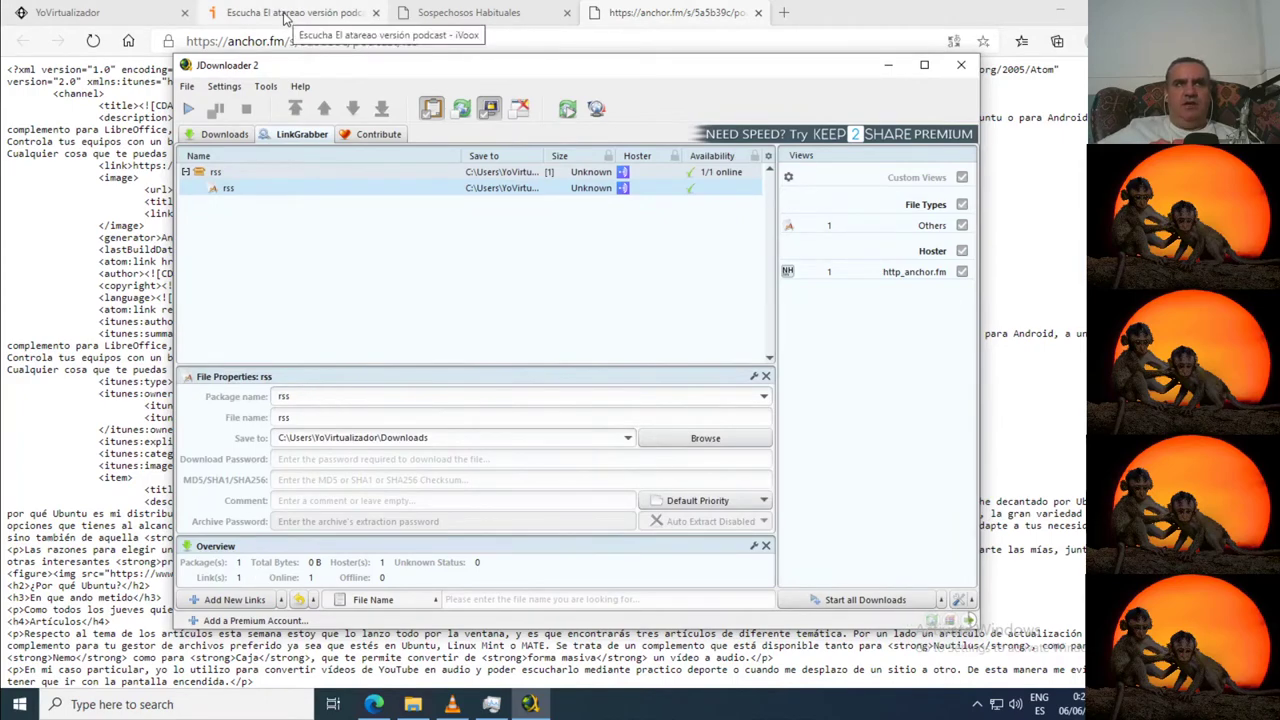
- Switch to the iVoox page in Microsoft Edge and search the site for wintablet
click(285, 14)
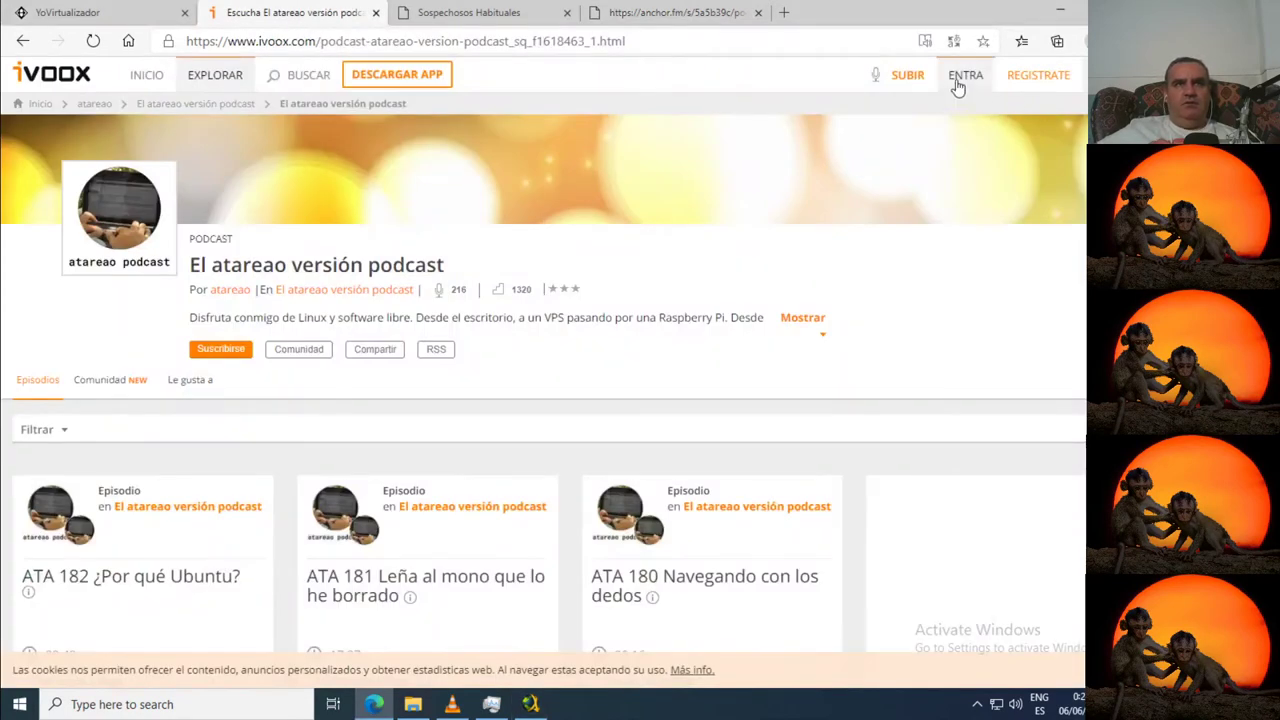
click(300, 74)
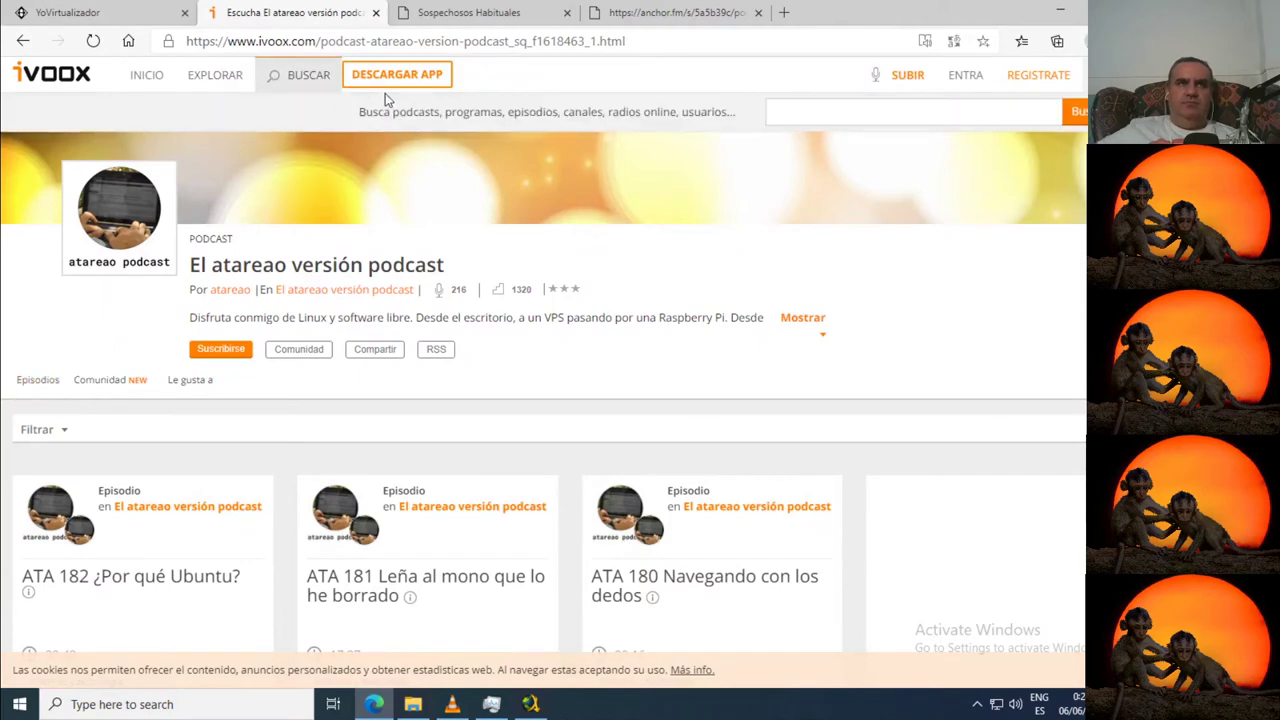
text(wi)
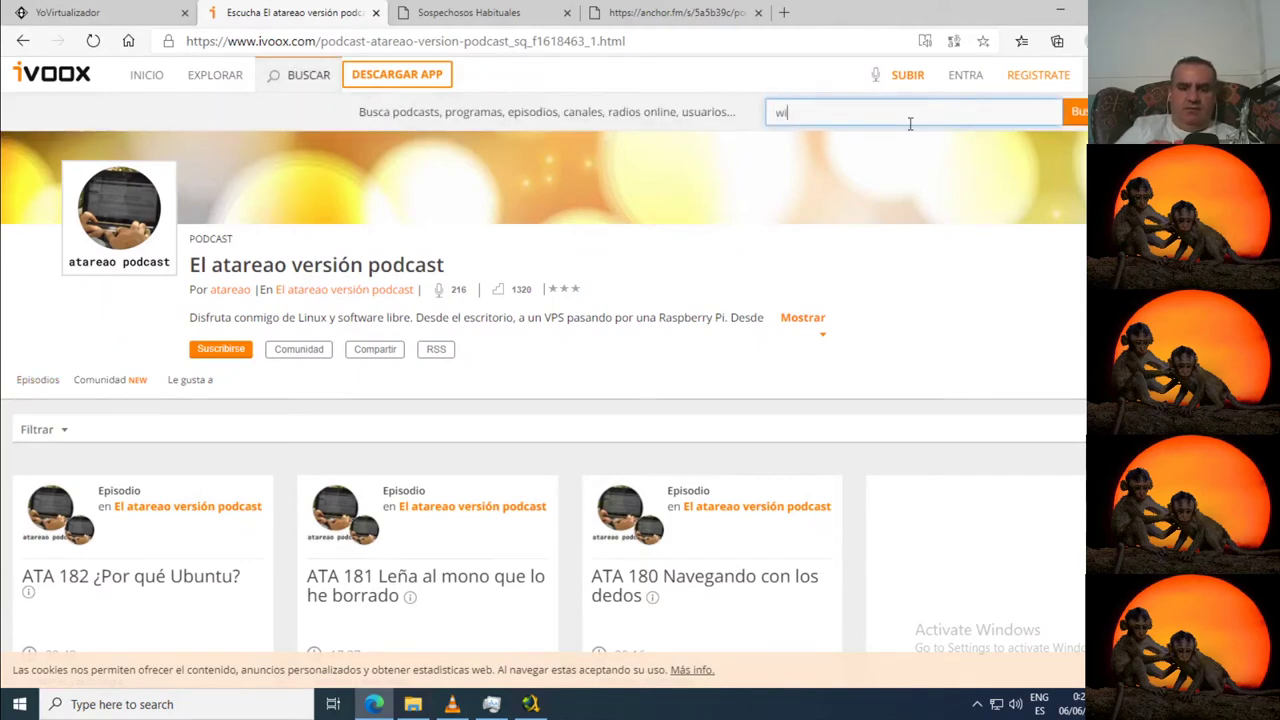
text(ntablet)
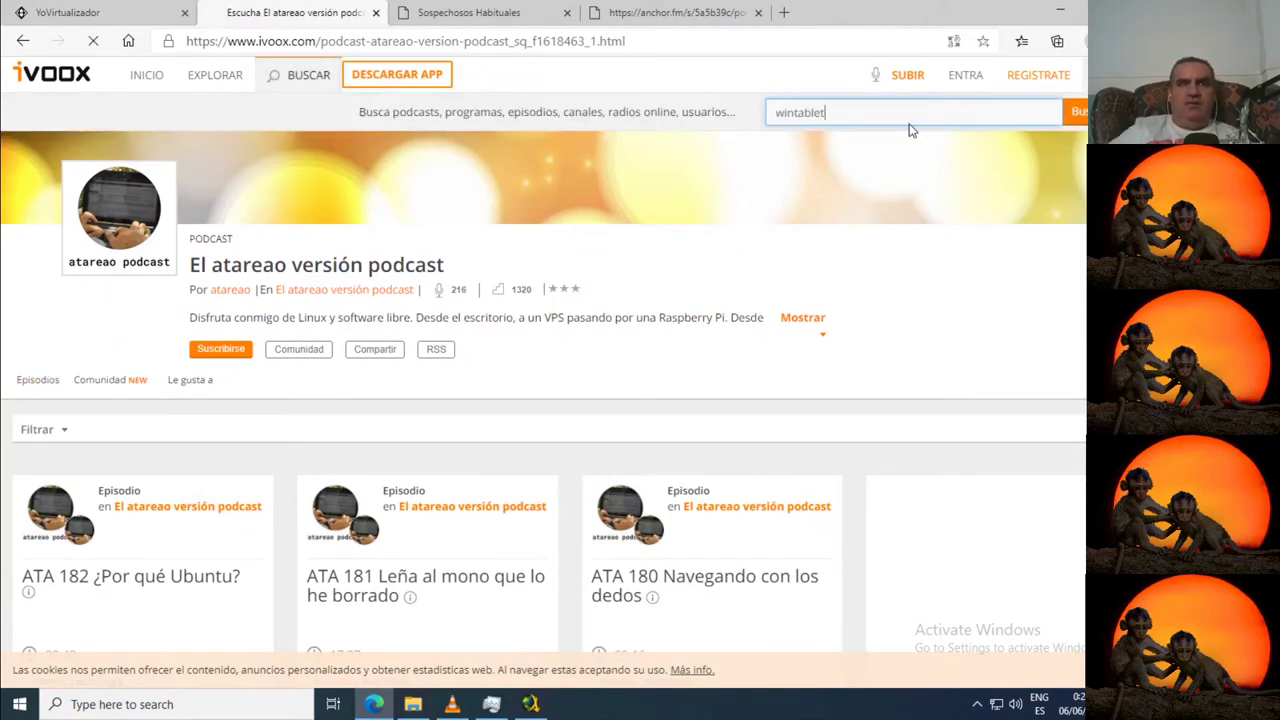
key(Return)
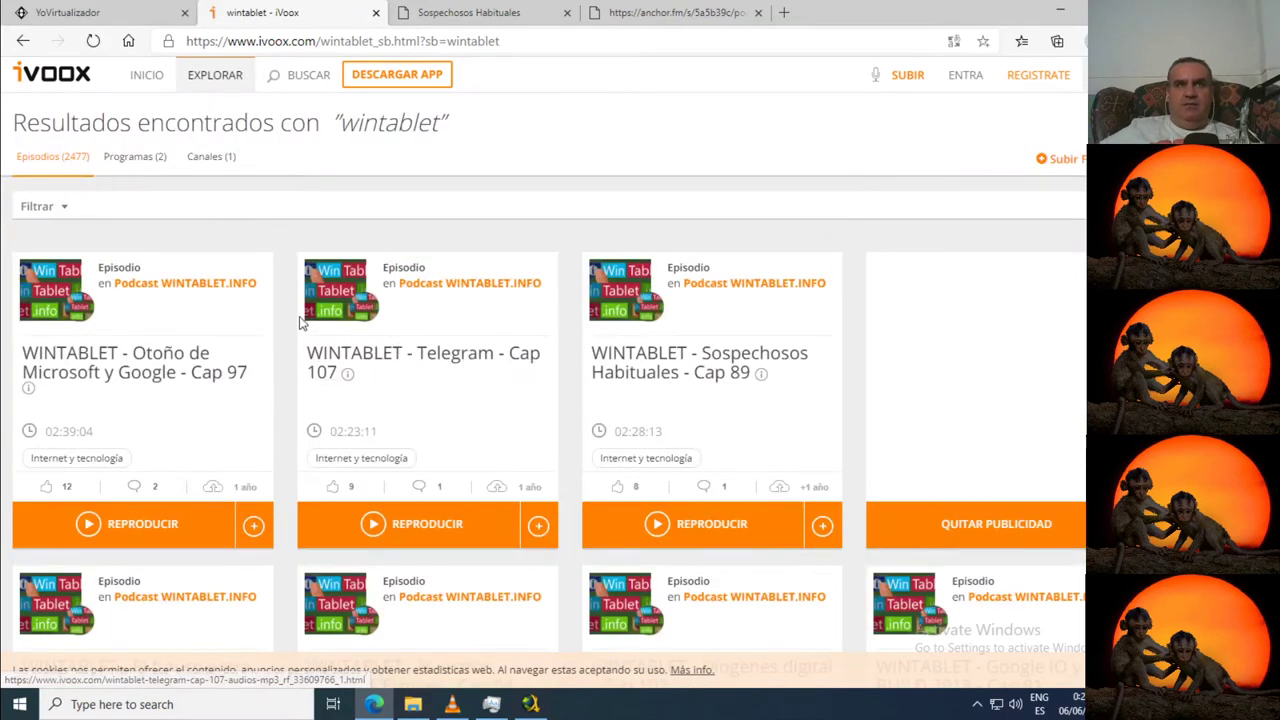
- Open the Podcast WINTABLET.INFO page, open its RSS feed and copy the feed address
click(200, 283)
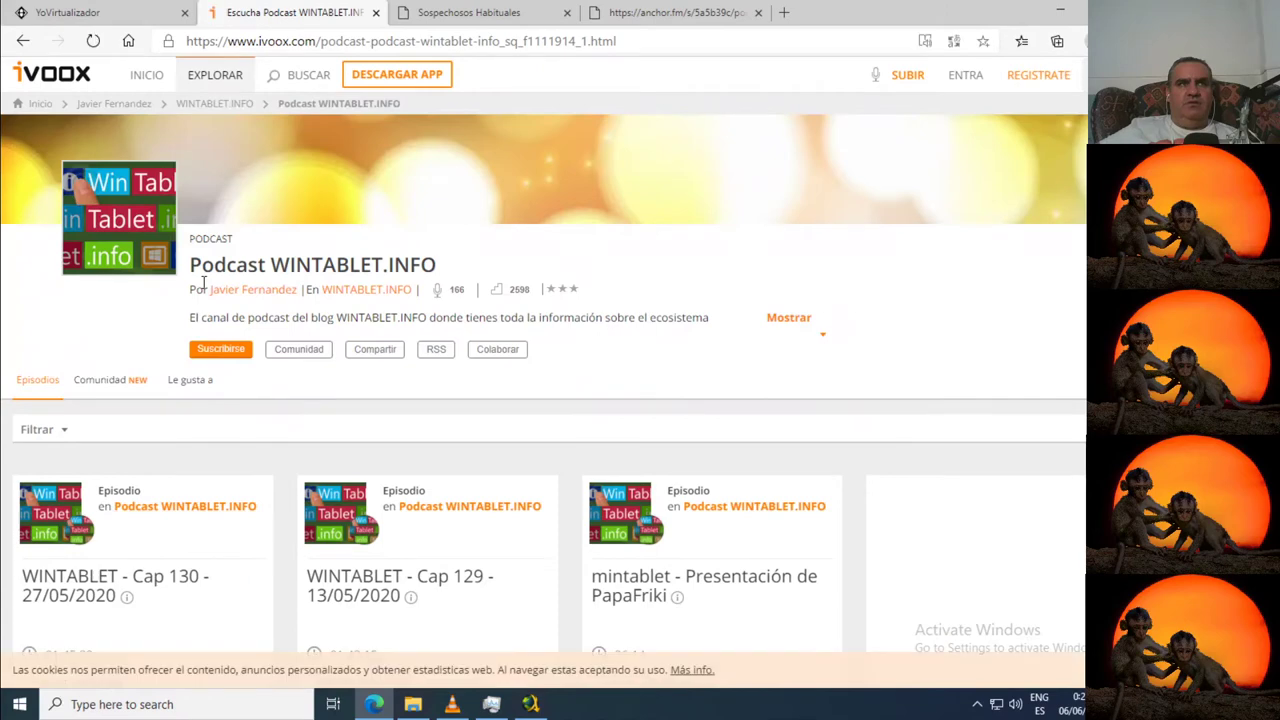
click(437, 358)
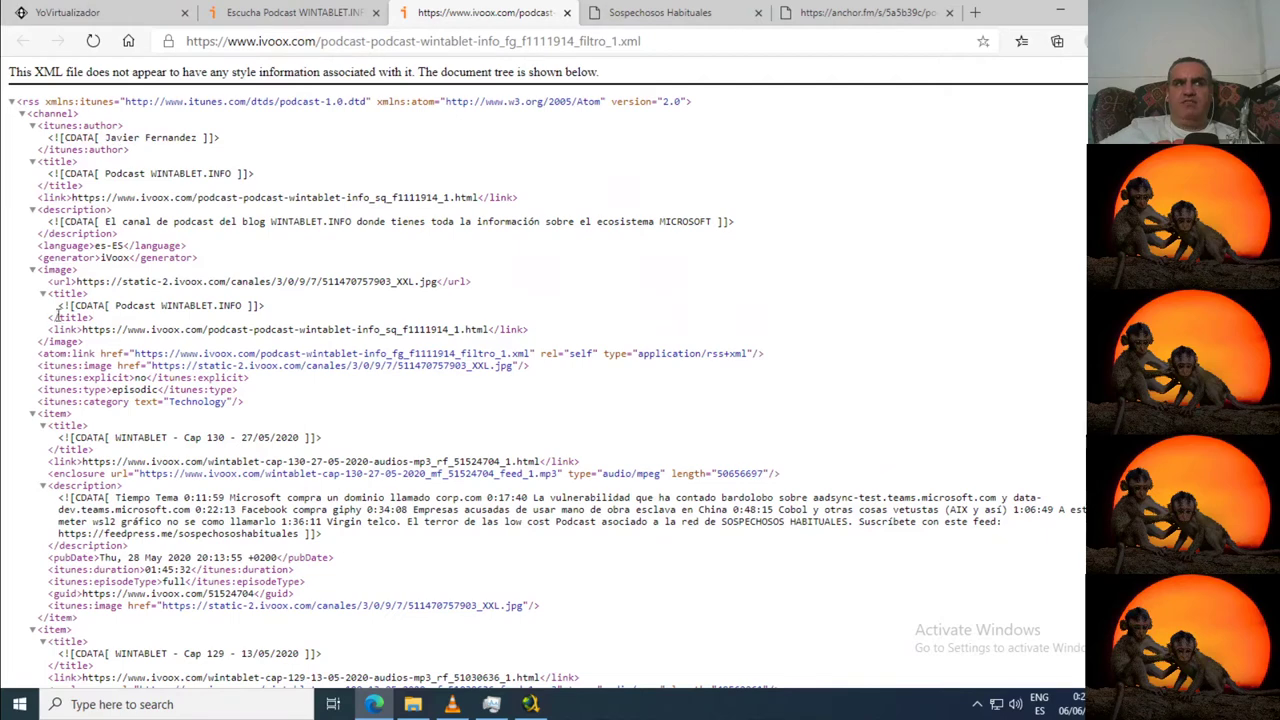
click(680, 37)
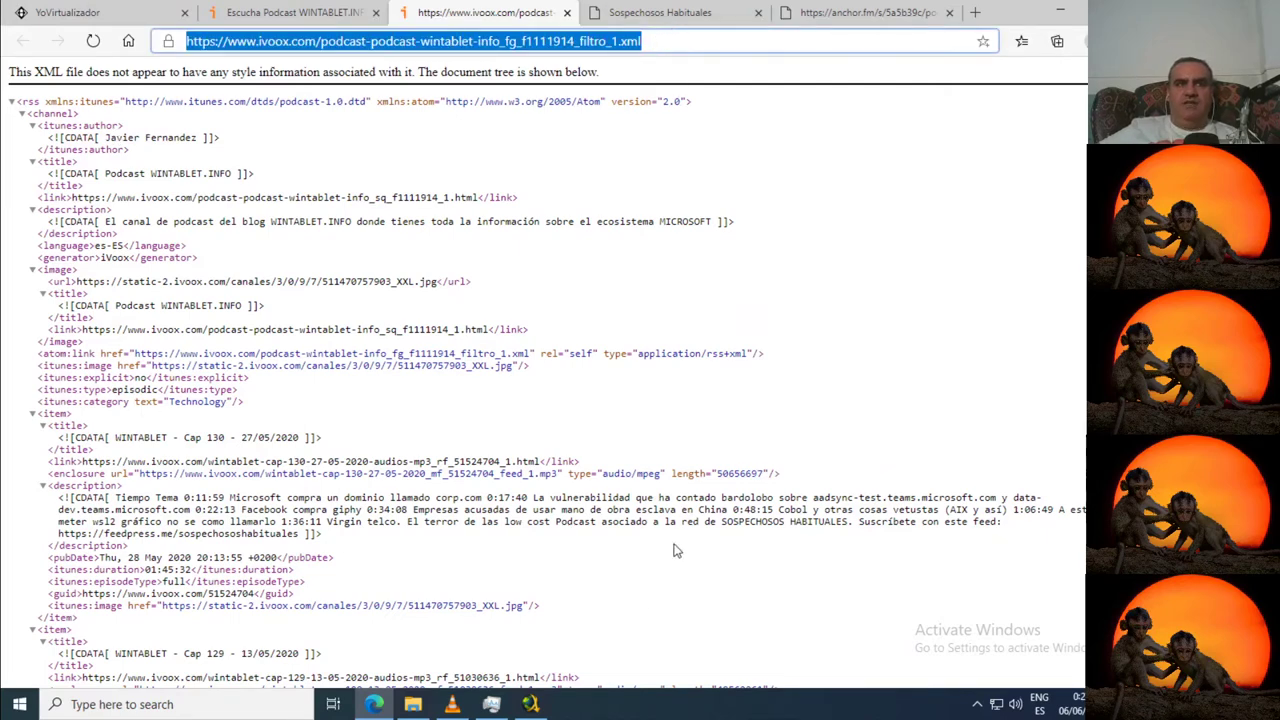
- Switch to JDownloader 2, delete the rss package and add the copied WINTABLET.INFO feed address as a new link
click(530, 704)
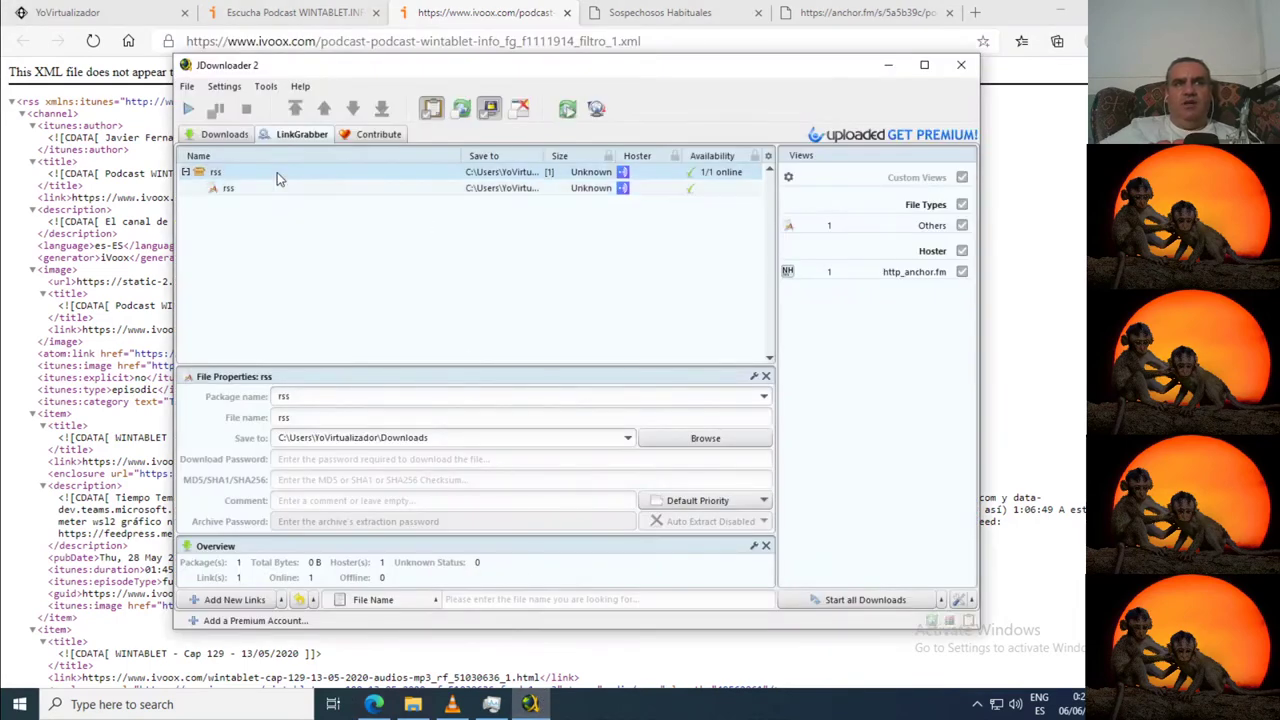
key(Delete)
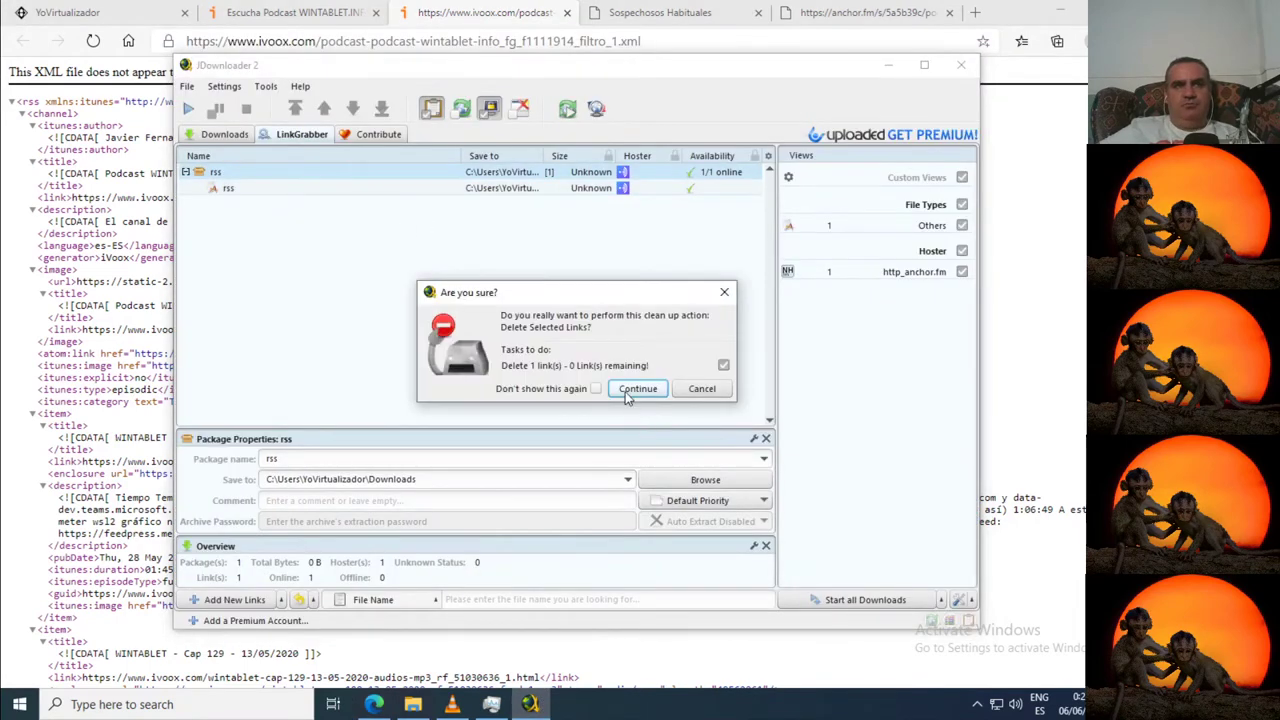
click(635, 389)
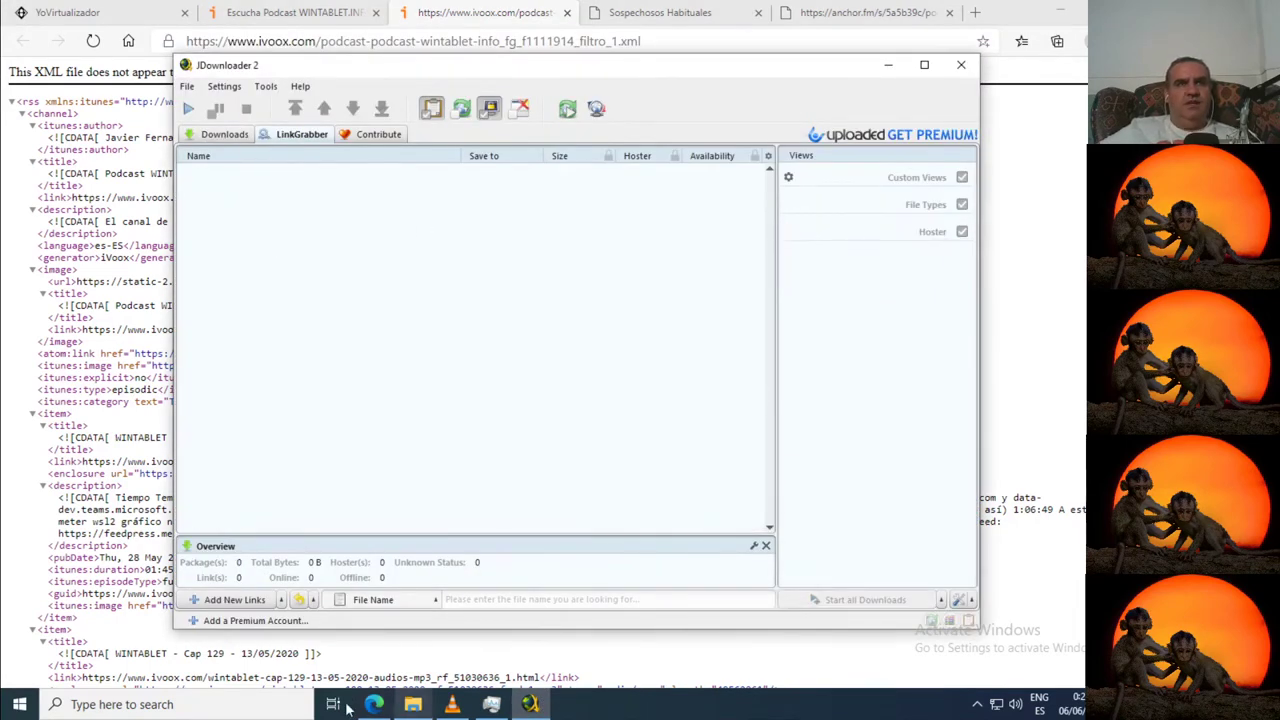
click(222, 600)
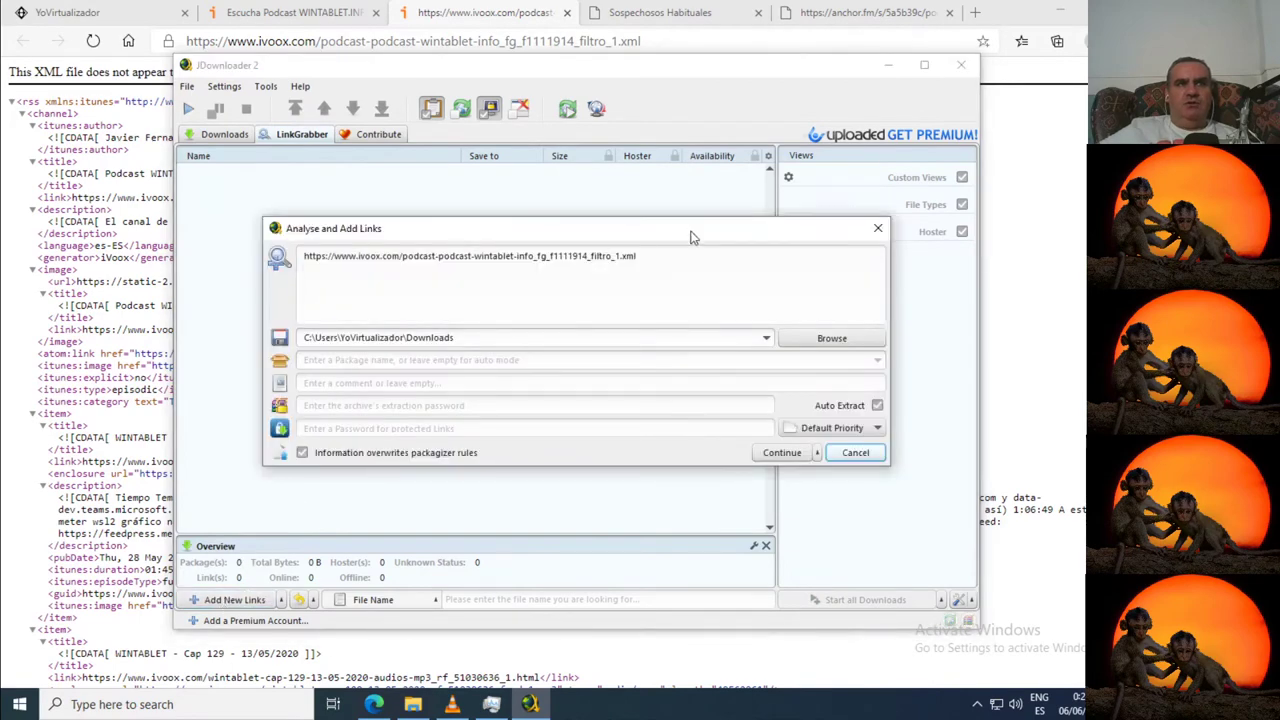
click(782, 453)
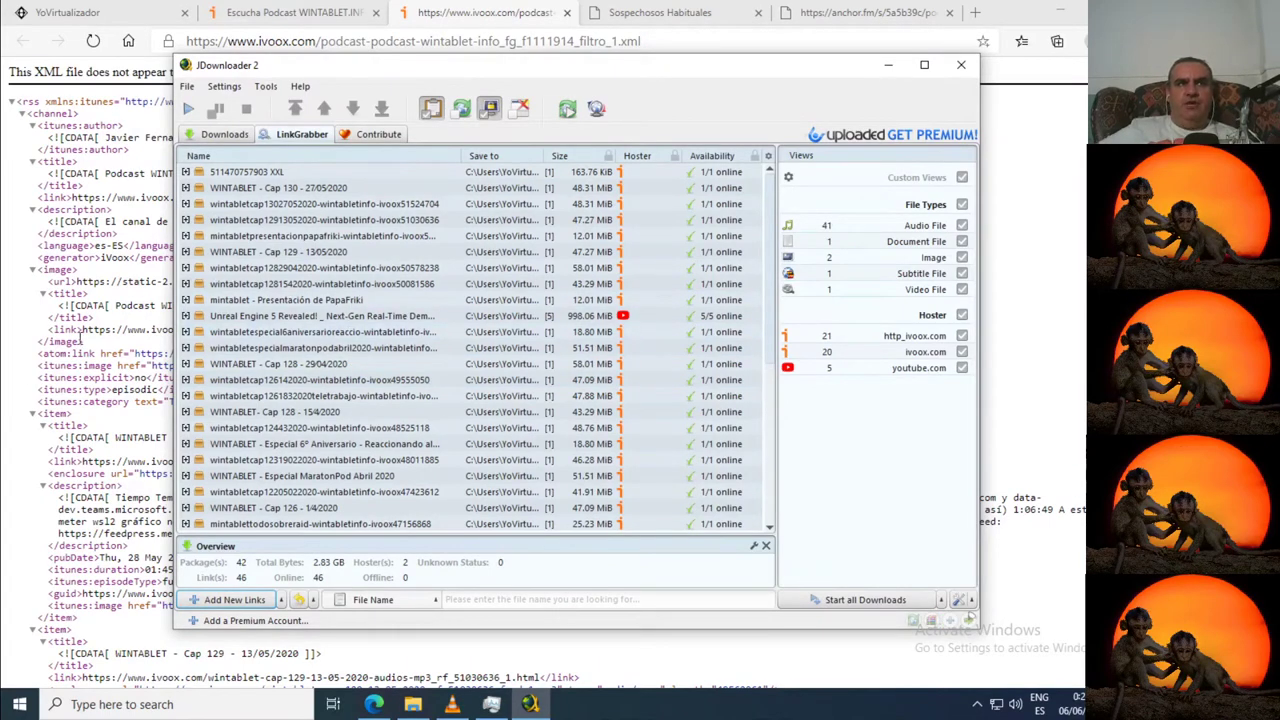
- Review the WINTABLET.INFO episode list on iVoox, and expand the Cap 130 packages and the wintabletcap129 package in JDownloader 2 for comparison
click(320, 12)
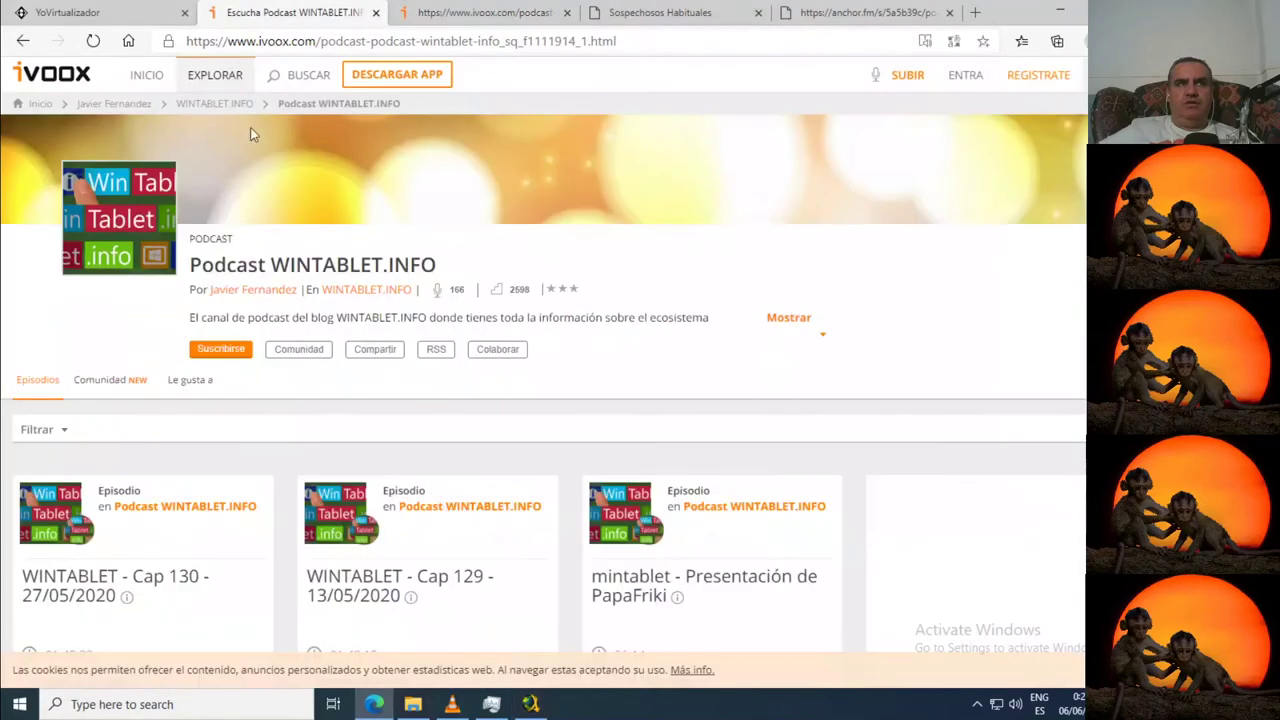
scroll(360, 373, down, 4)
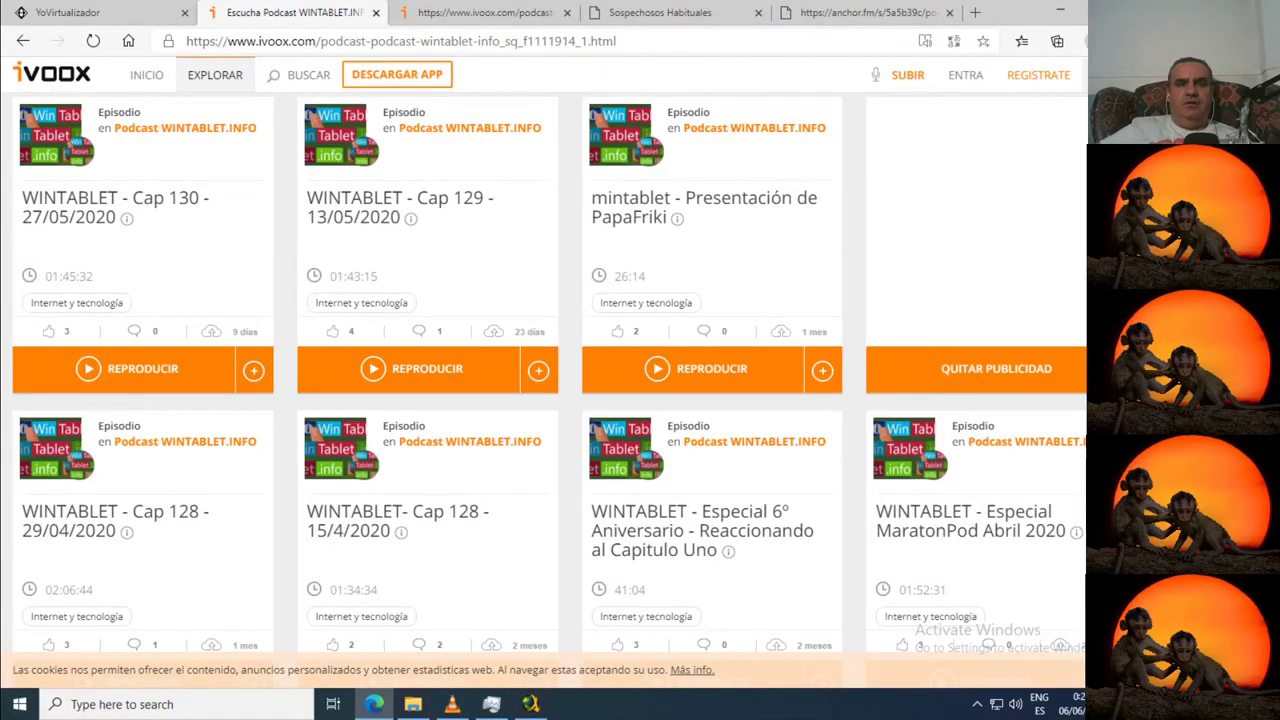
click(524, 704)
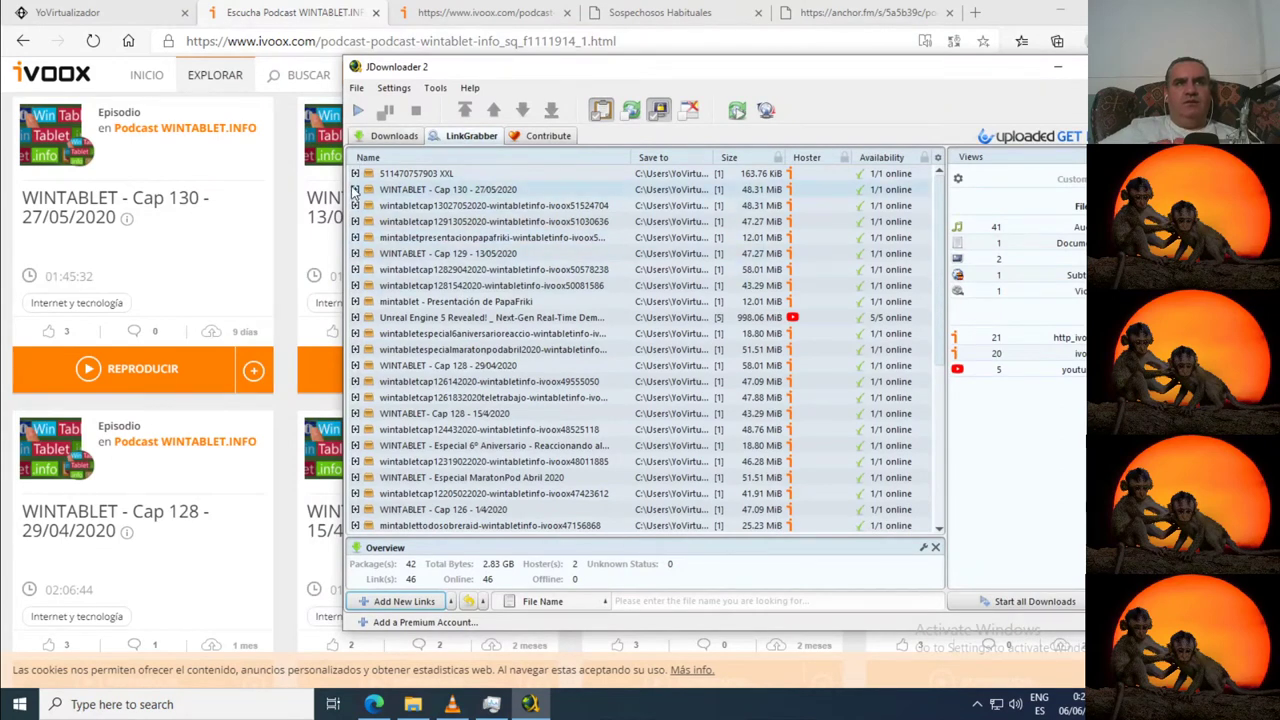
click(355, 189)
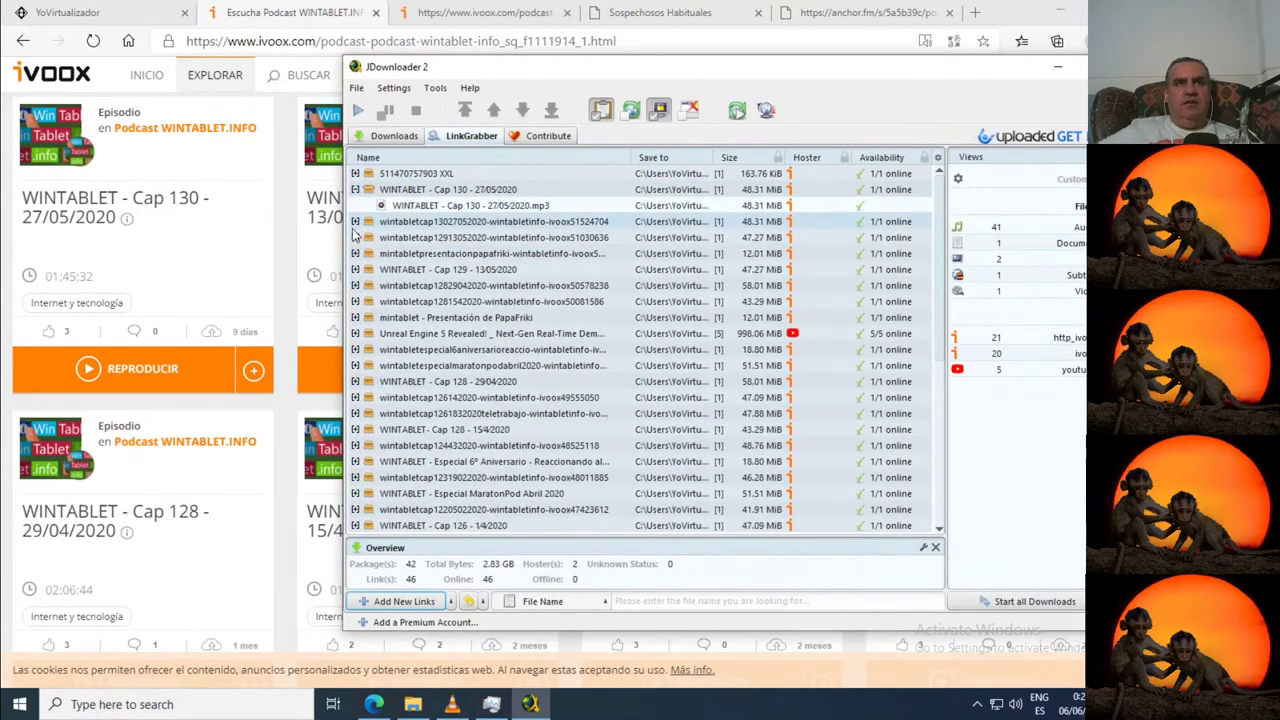
click(355, 221)
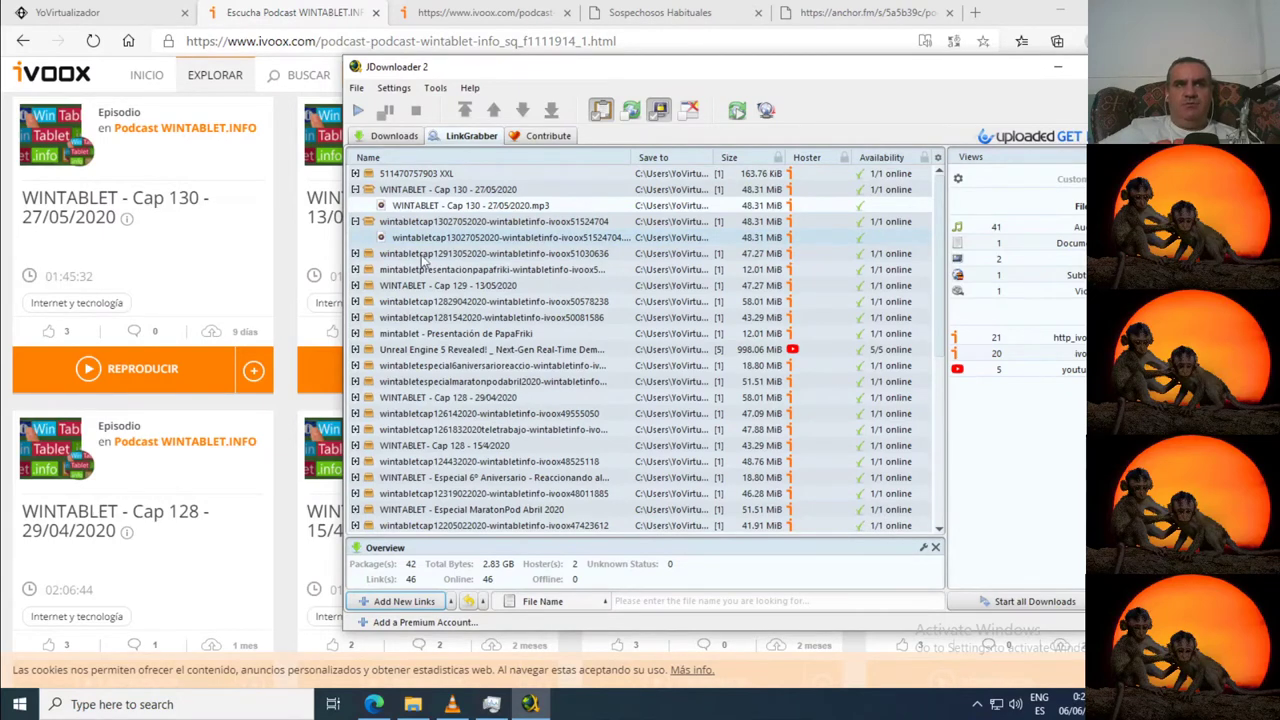
click(355, 253)
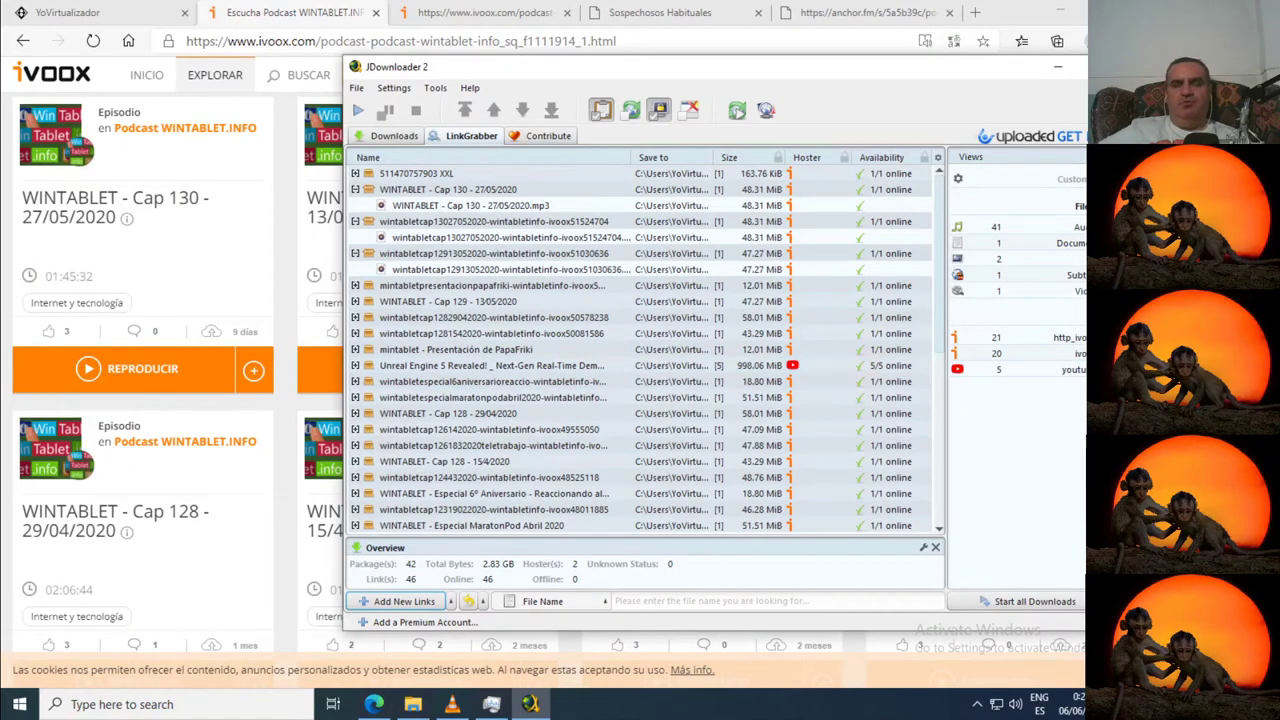
- Exclude the youtube.com links from the LinkGrabber list
click(1030, 369)
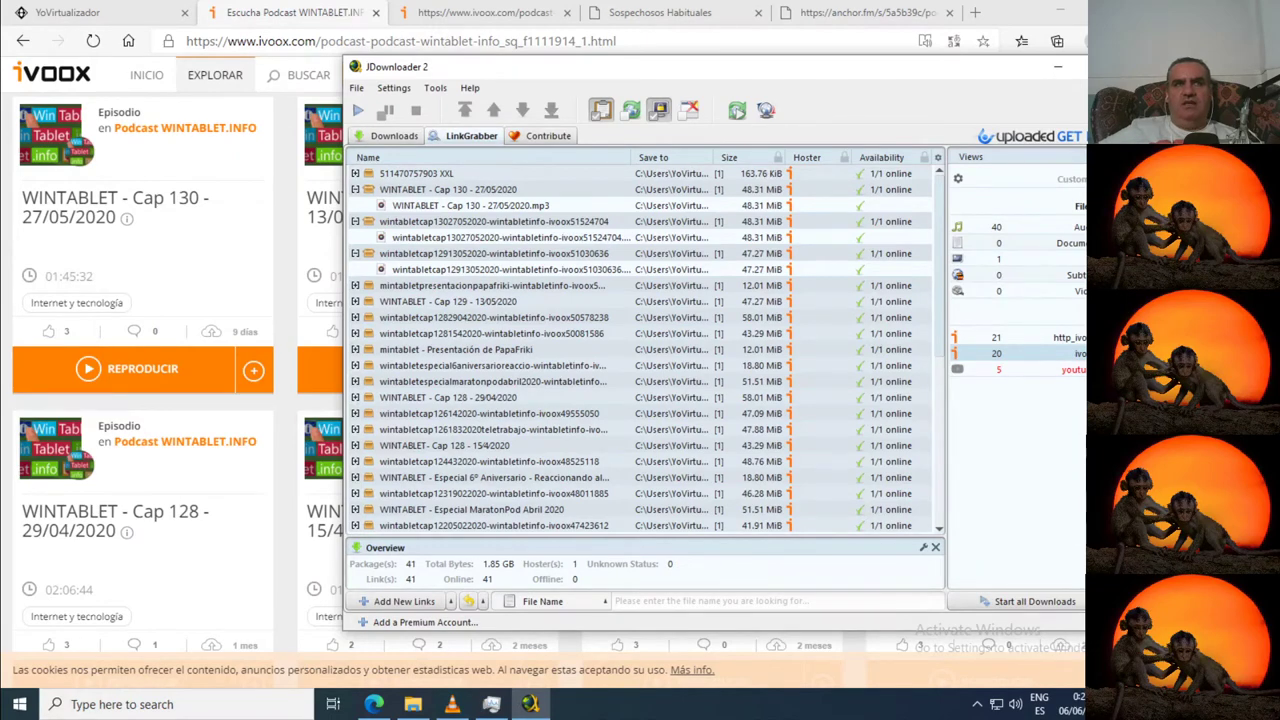
- Filter the LinkGrabber list to hide image files and the http_ivoox duplicates, keeping only the ivoox links with readable episode titles
click(1030, 353)
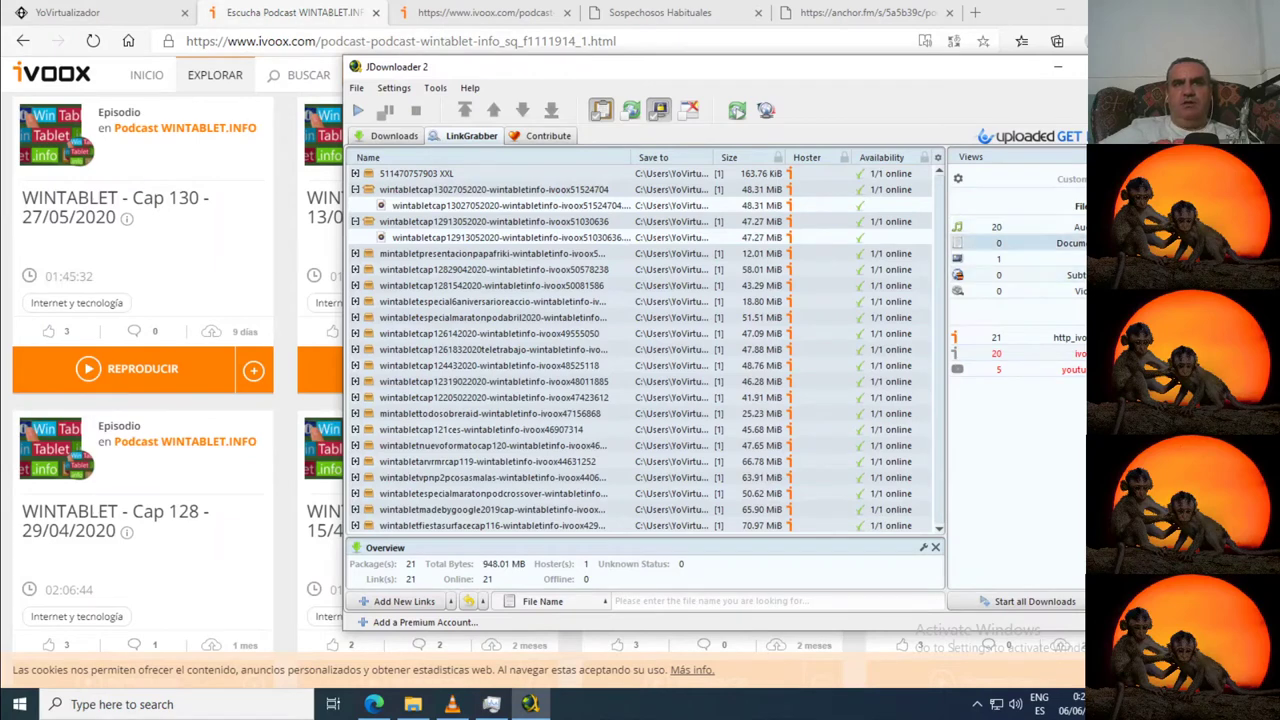
click(1030, 243)
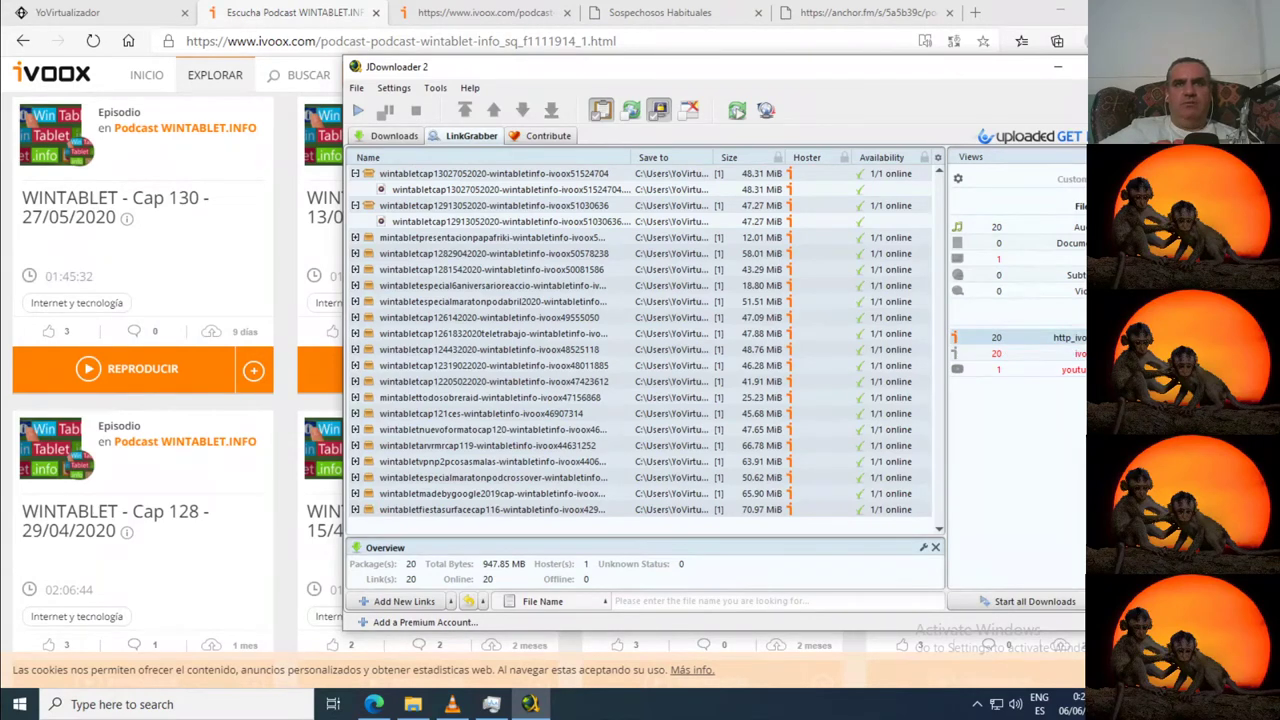
click(1072, 340)
click(1072, 353)
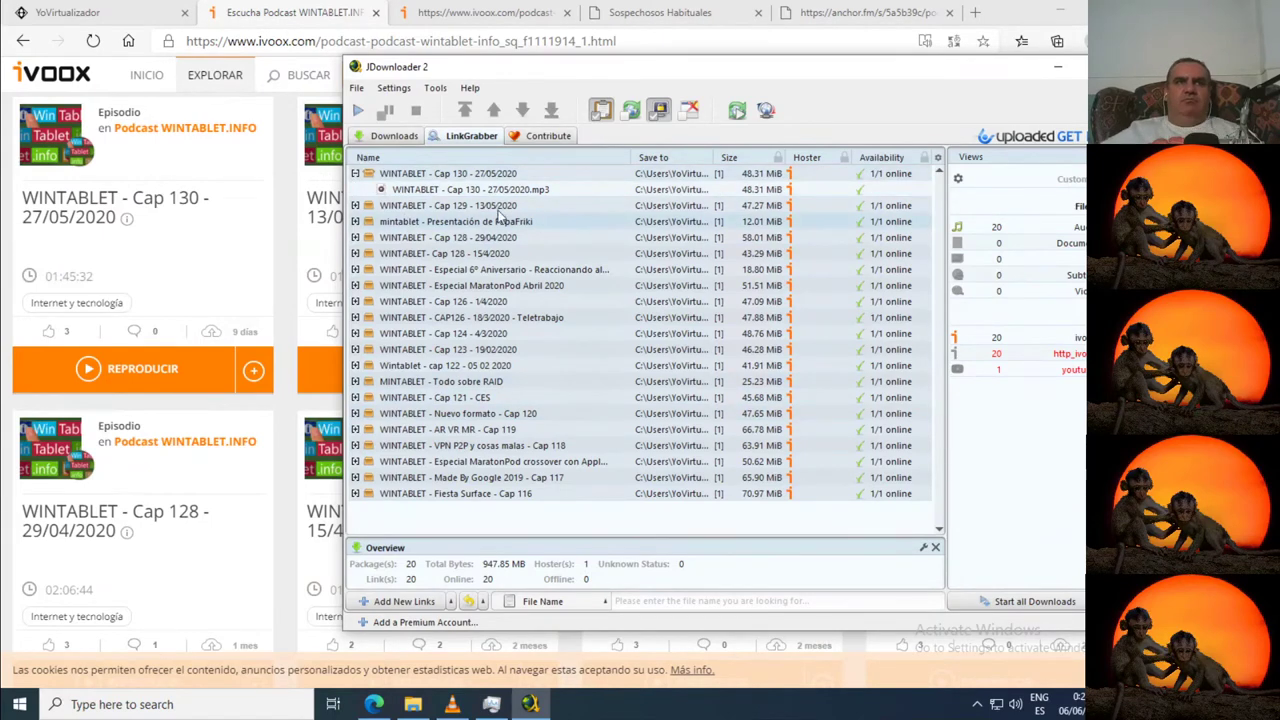
- Select the episodes from Cap 130 through Cap 128 - 15/4/2020, and compare them with the episode list on the iVoox page
click(384, 189)
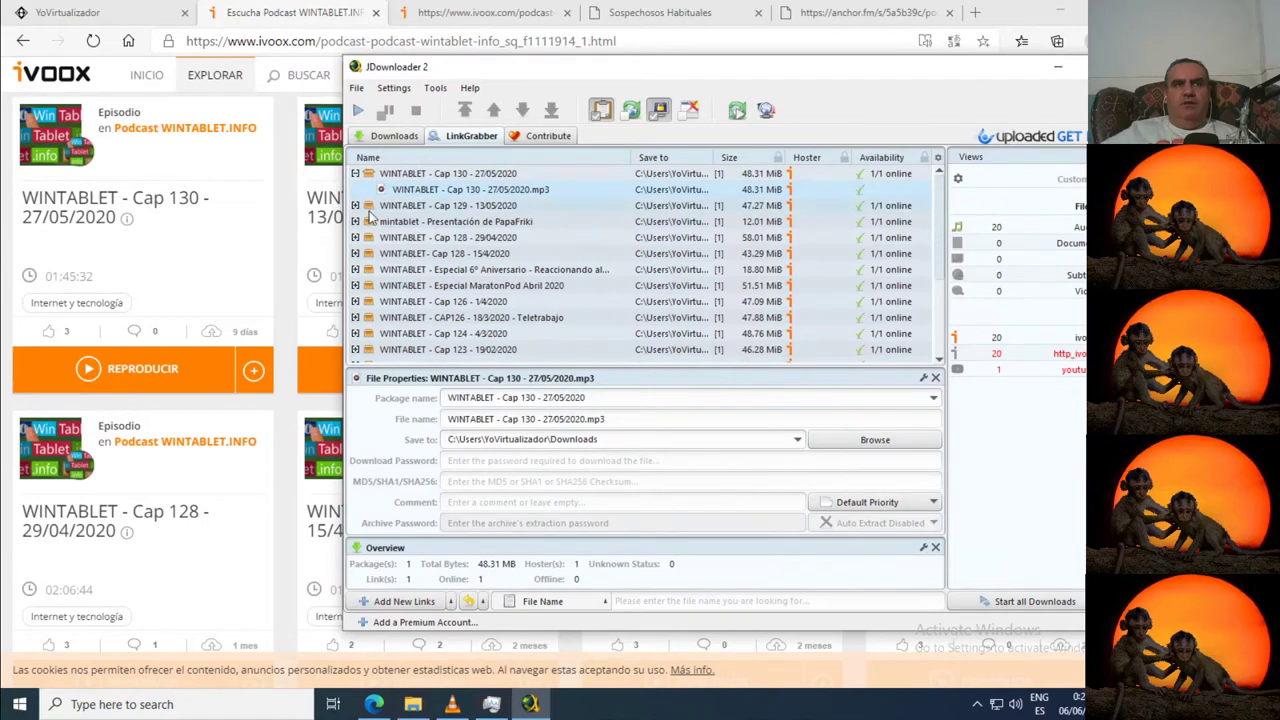
drag(447, 205, 522, 281)
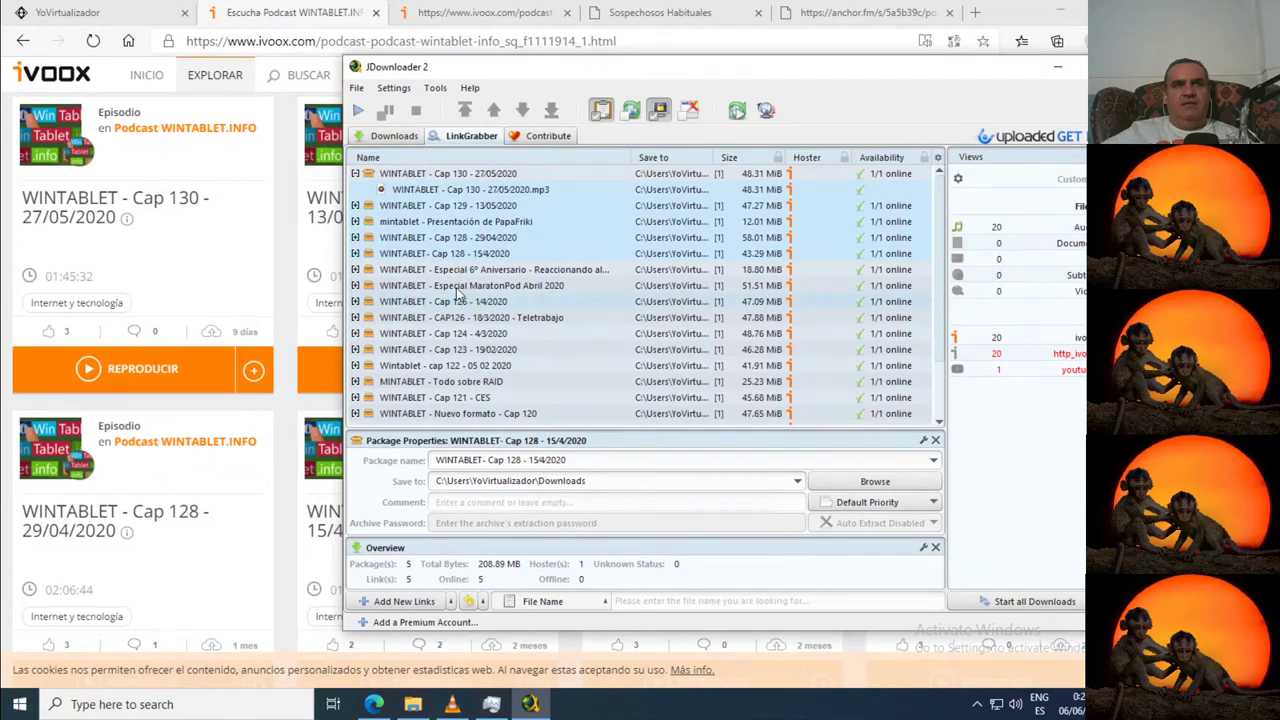
click(299, 398)
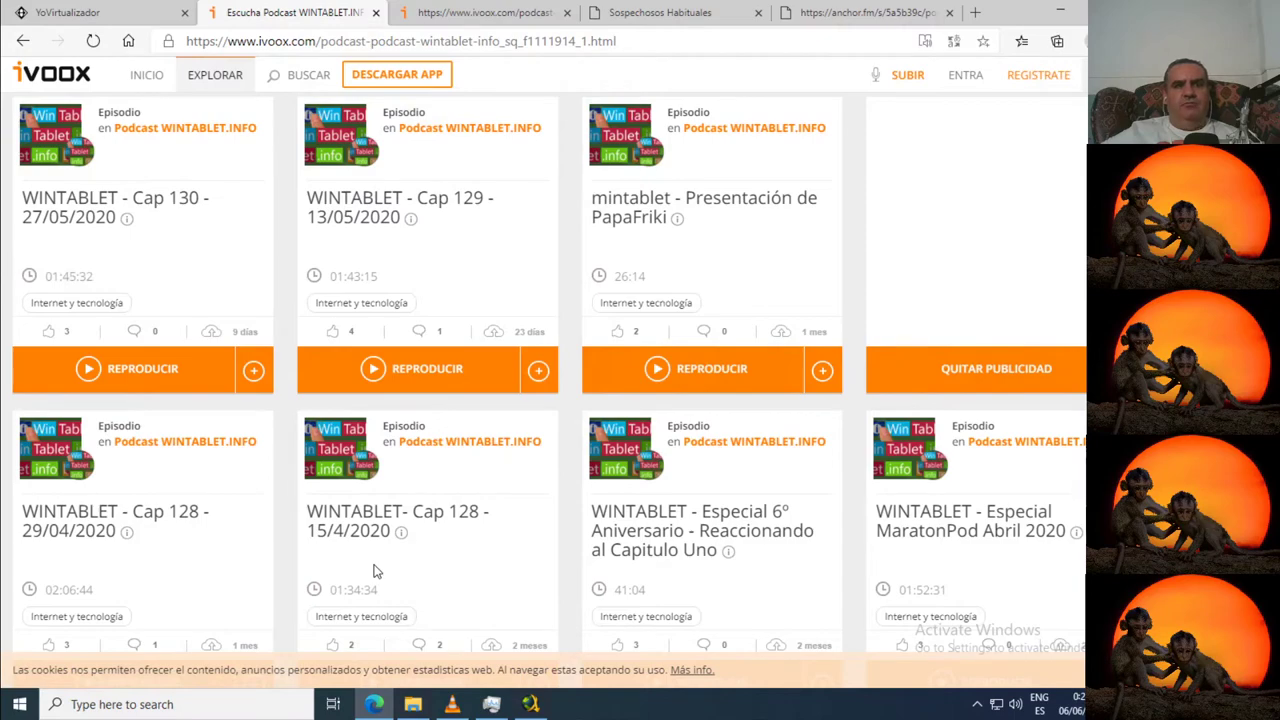
scroll(395, 565, down, 2)
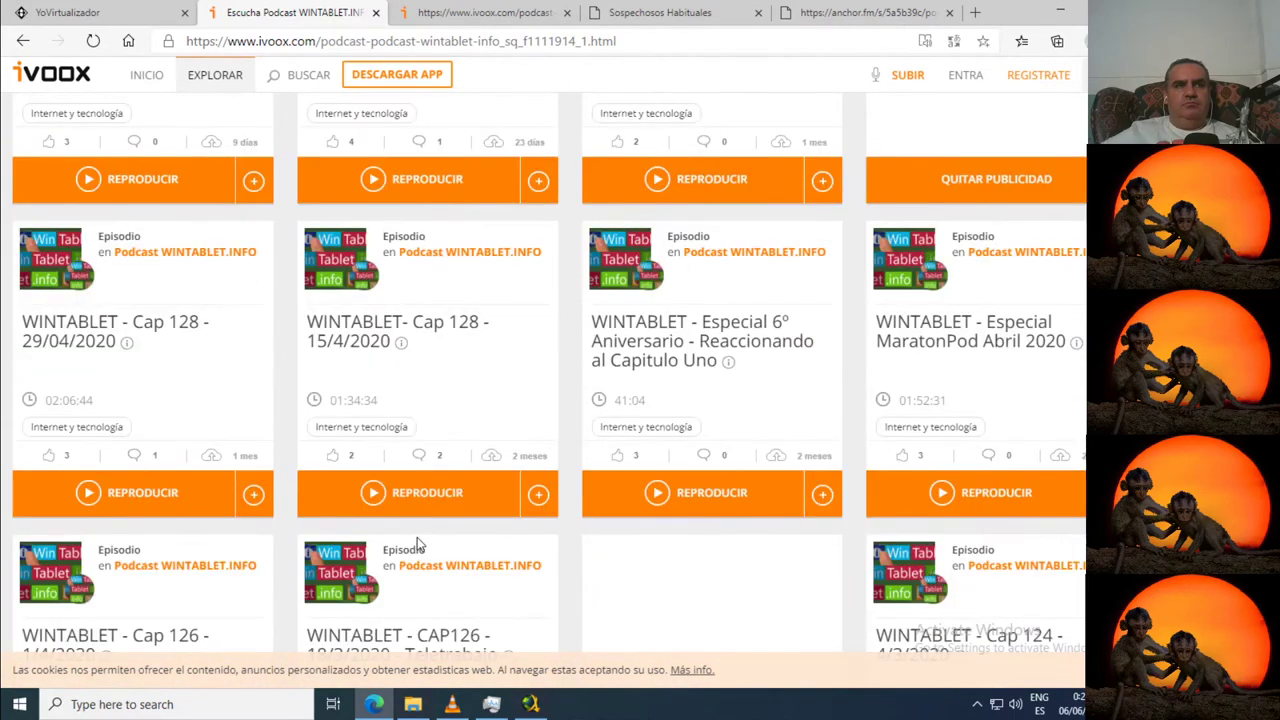
scroll(417, 537, up, 4)
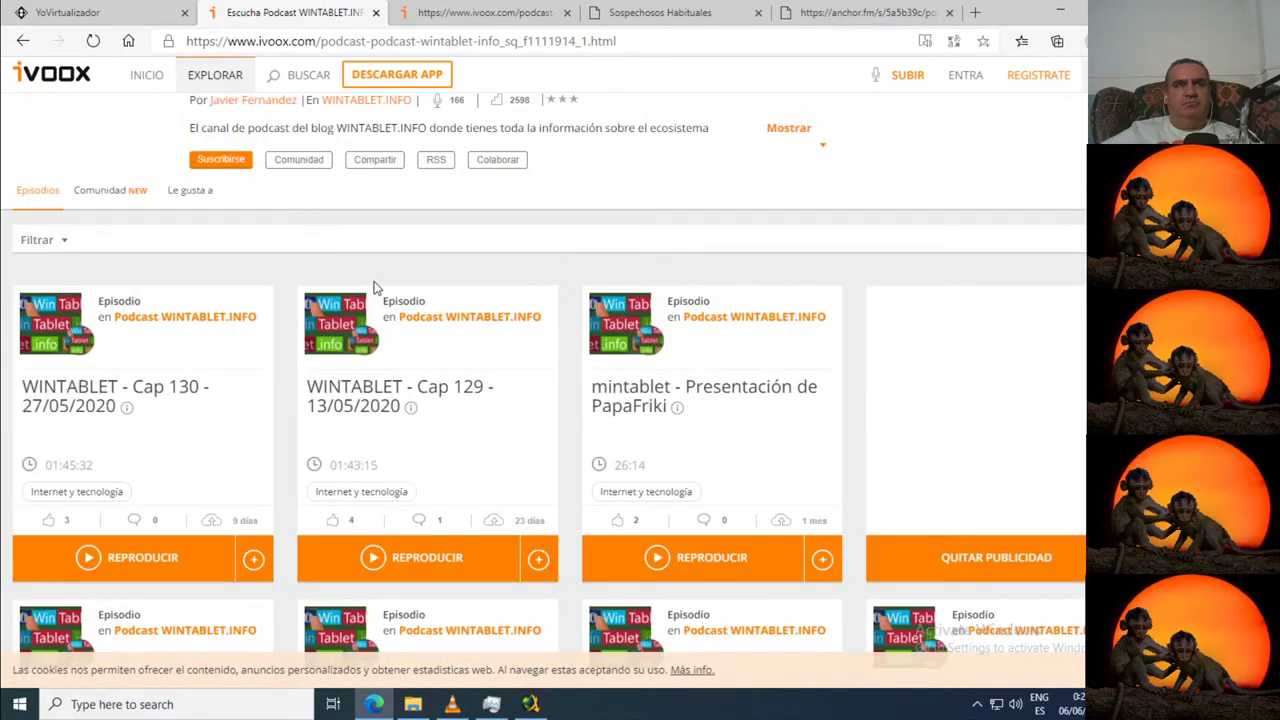
- Return to JDownloader 2 and extend the selection to Especial 6º Aniversario, Especial MaratonPod Abril 2020 and the collapsed Cap 130 package
click(530, 704)
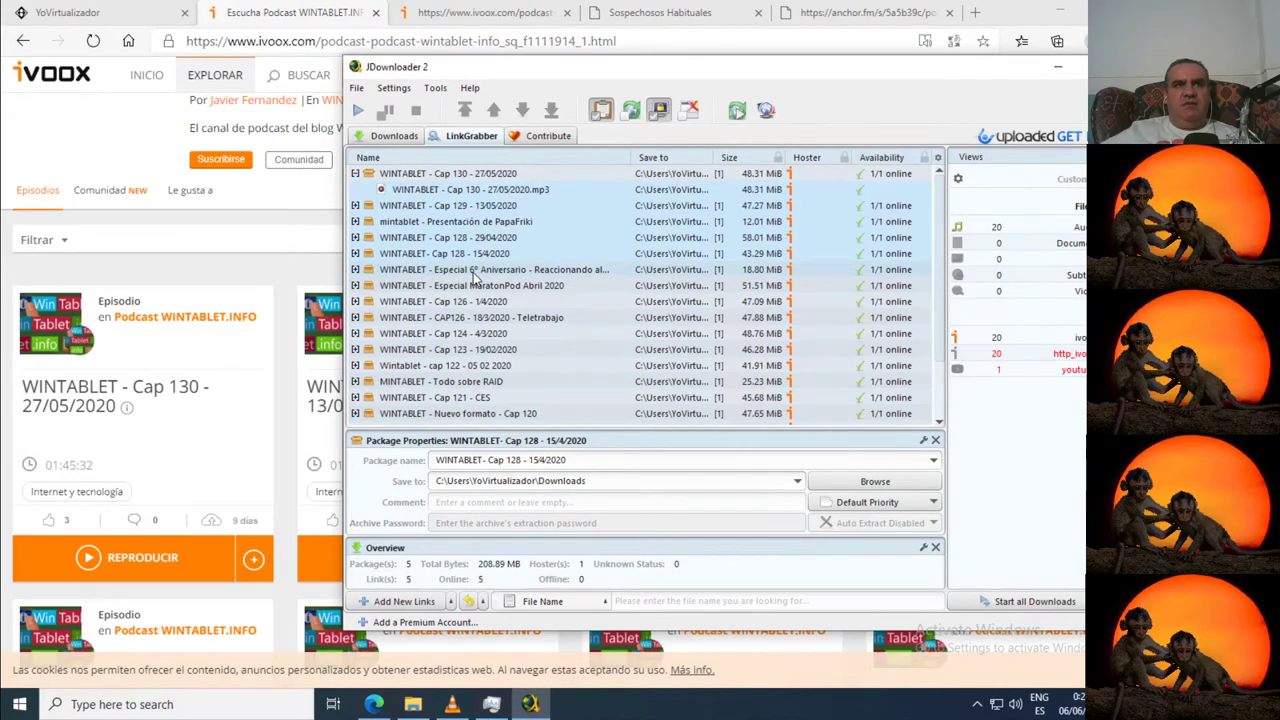
ctrl+click(473, 270)
ctrl+click(475, 286)
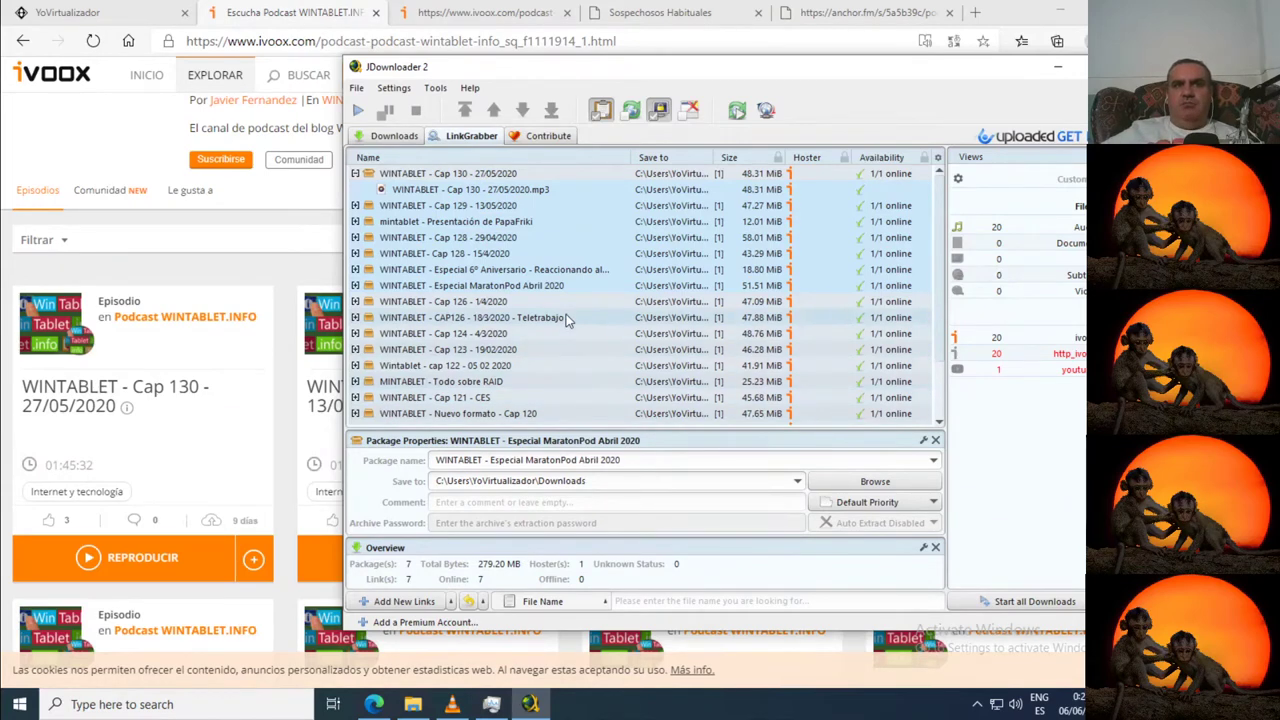
click(355, 173)
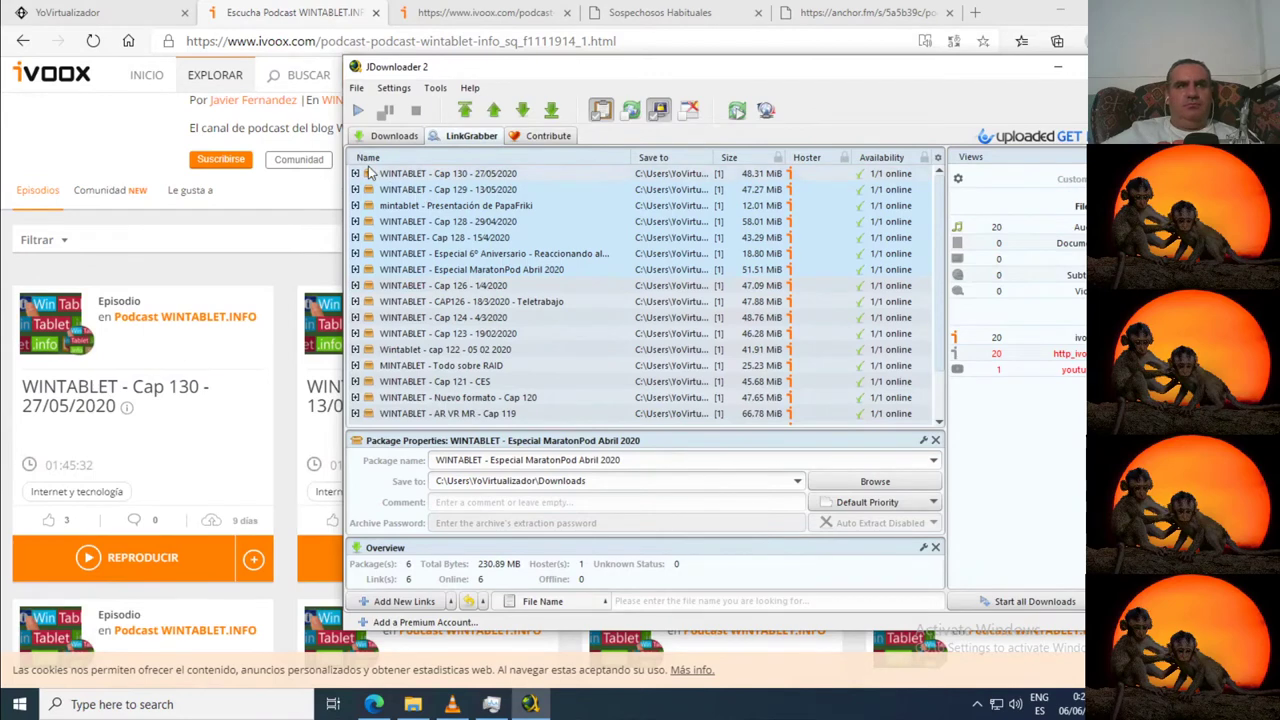
click(410, 175)
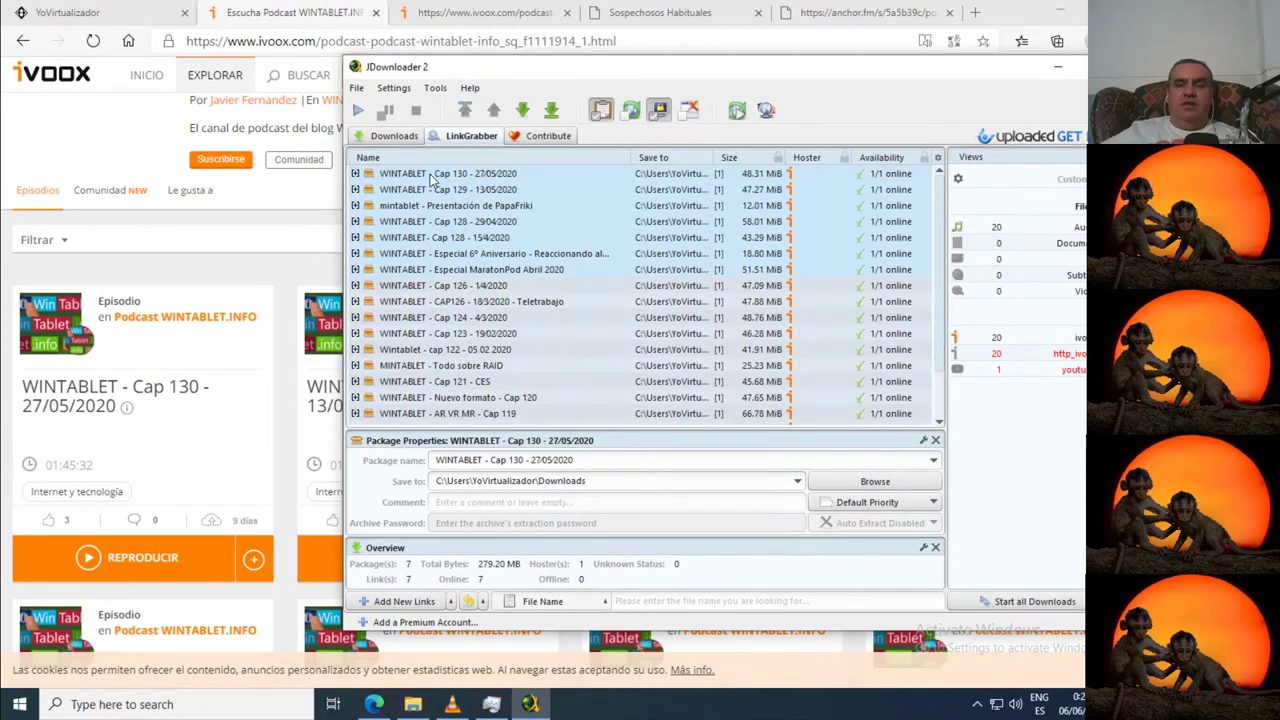
- Move the selected episode packages into a new package named WINTABLET, keeping the default save folder, and expand it
right_click(430, 176)
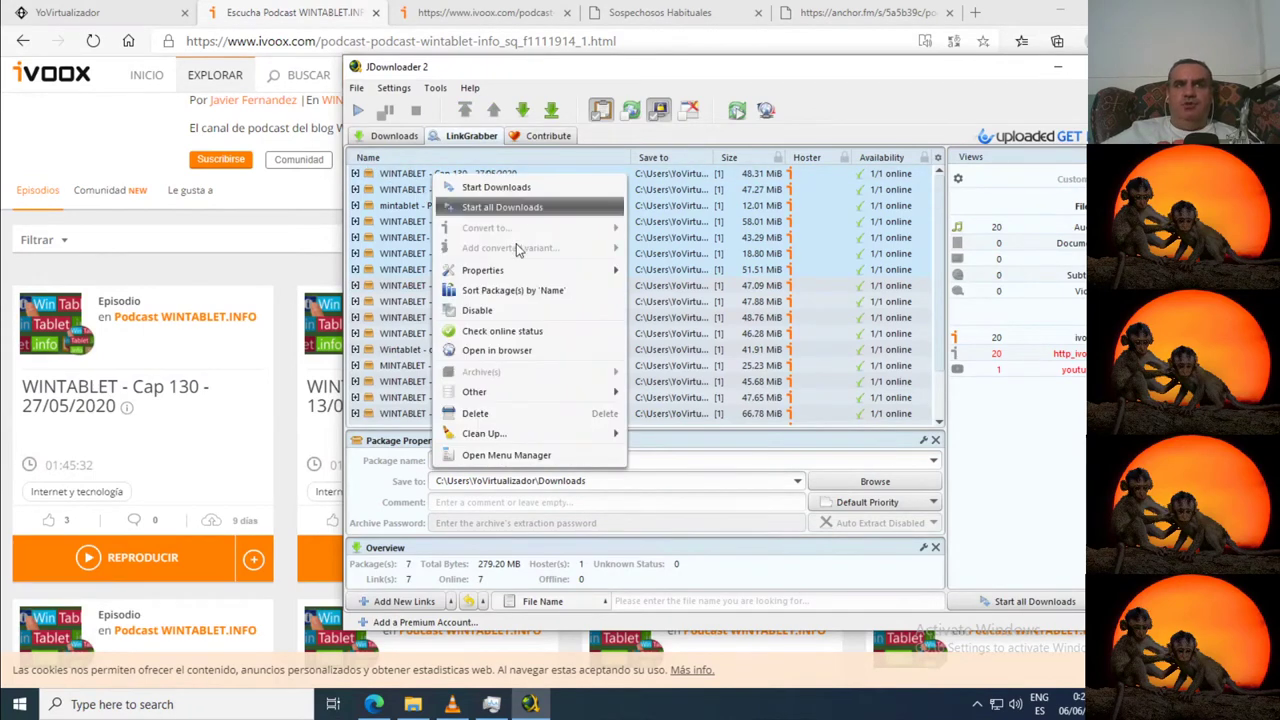
mouse_move(524, 393)
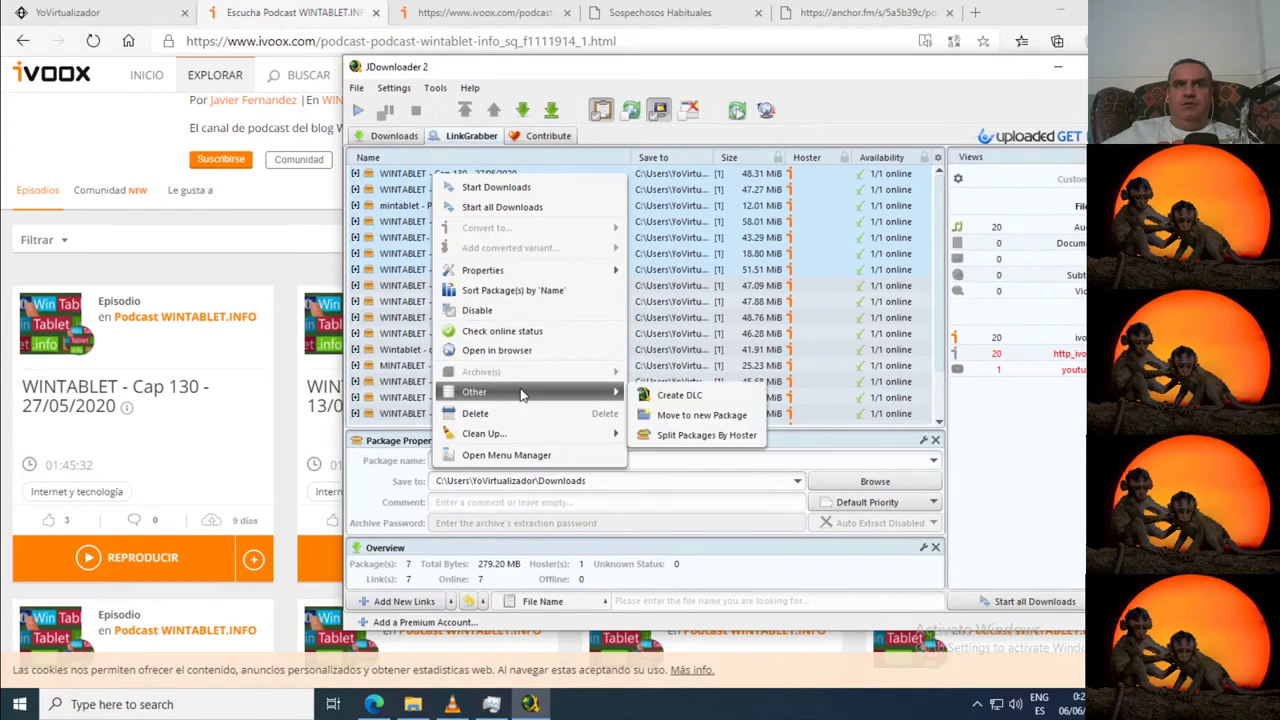
click(708, 416)
double_click(645, 333)
drag(644, 333, 843, 343)
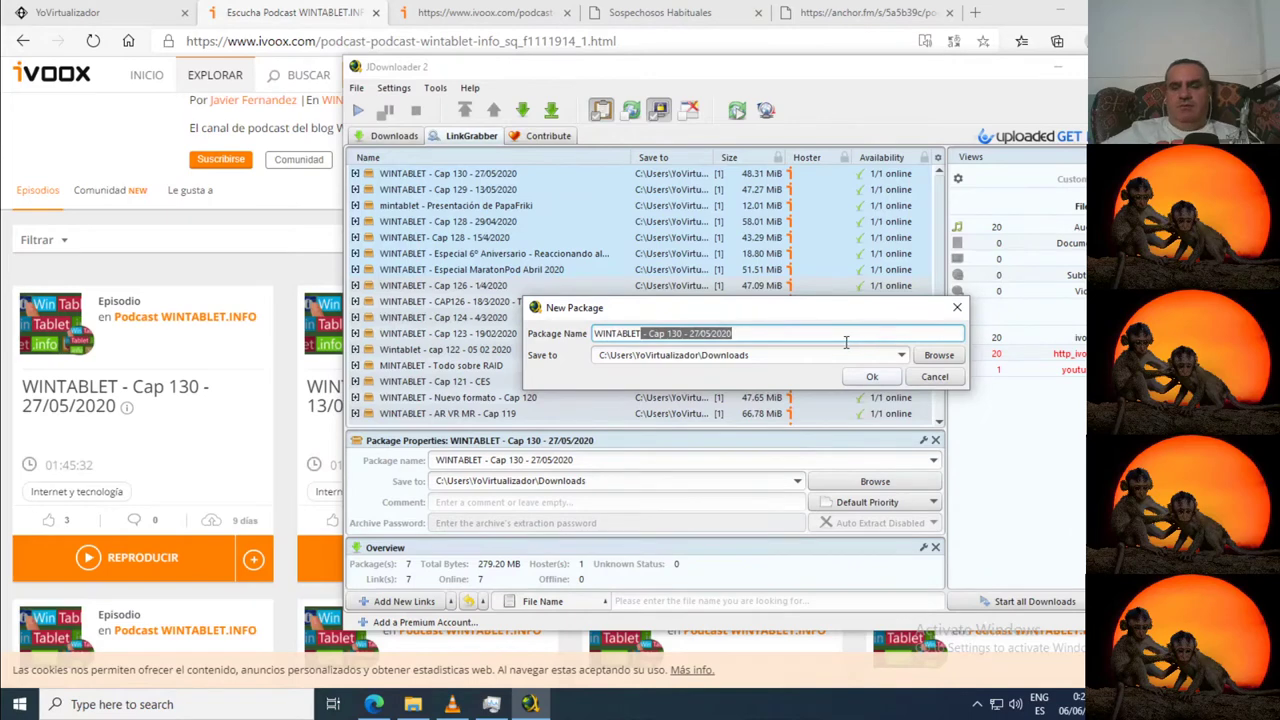
key(BackSpace)
click(727, 360)
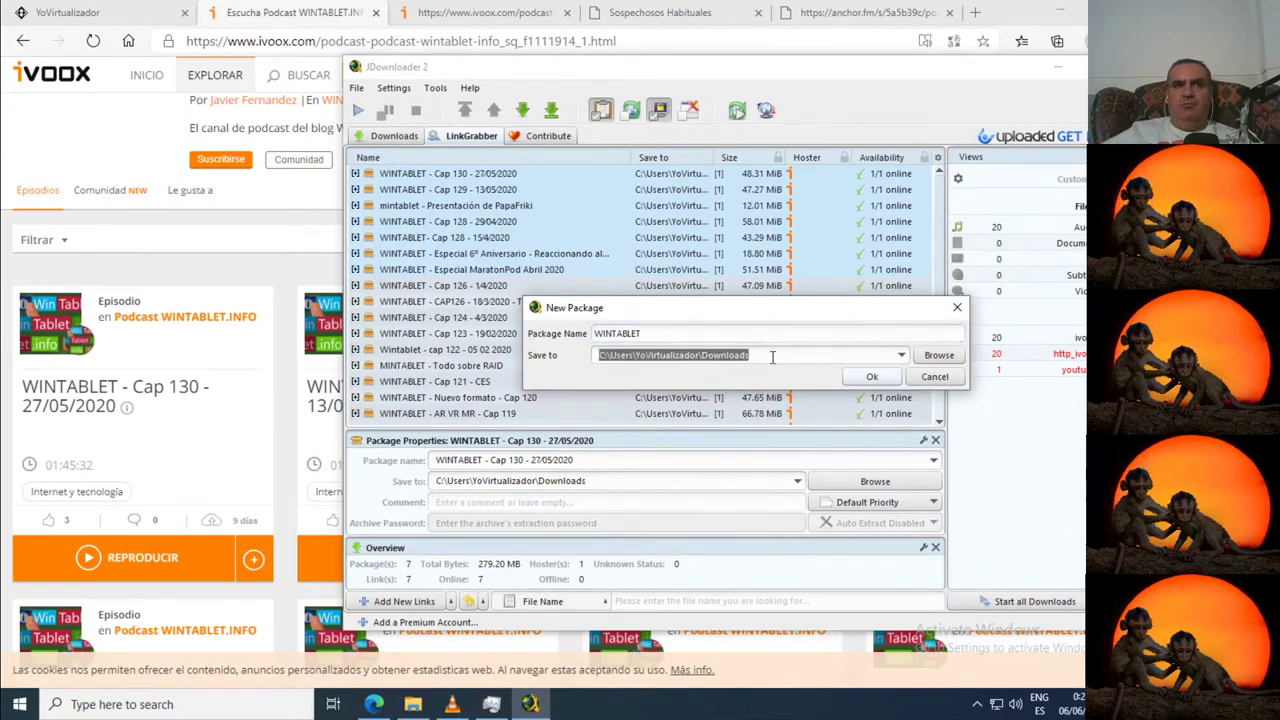
click(871, 376)
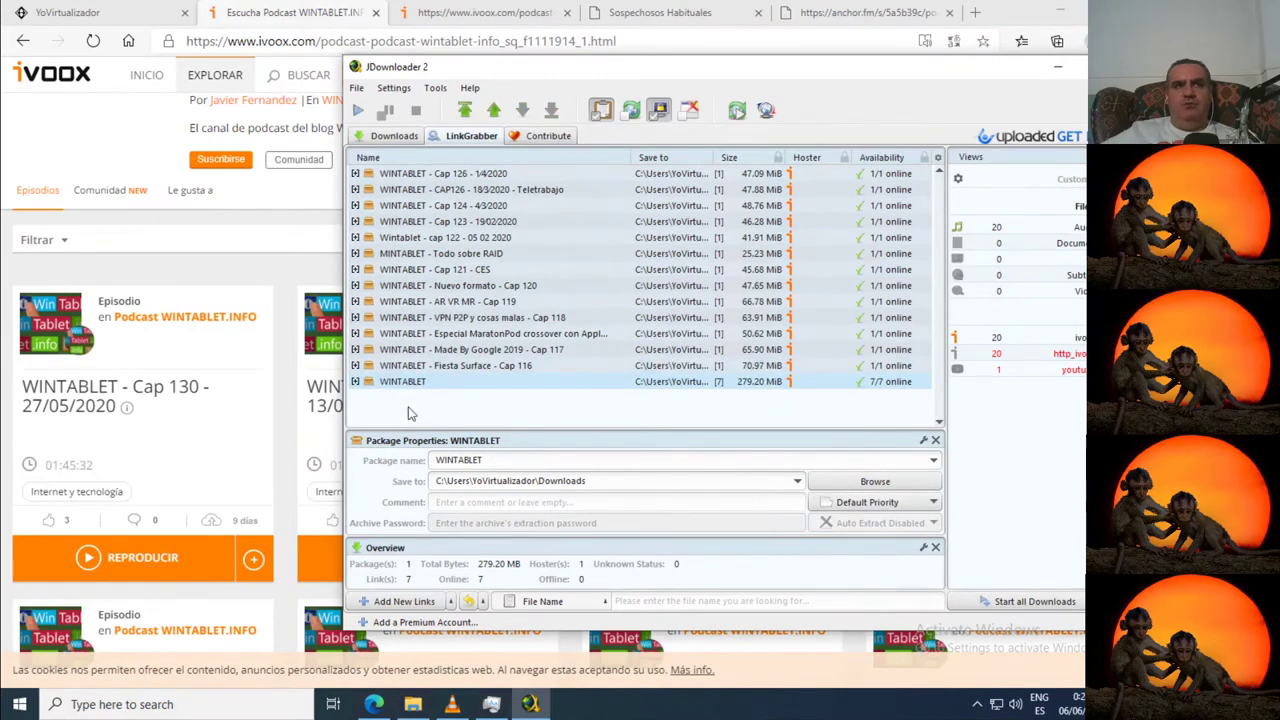
double_click(386, 388)
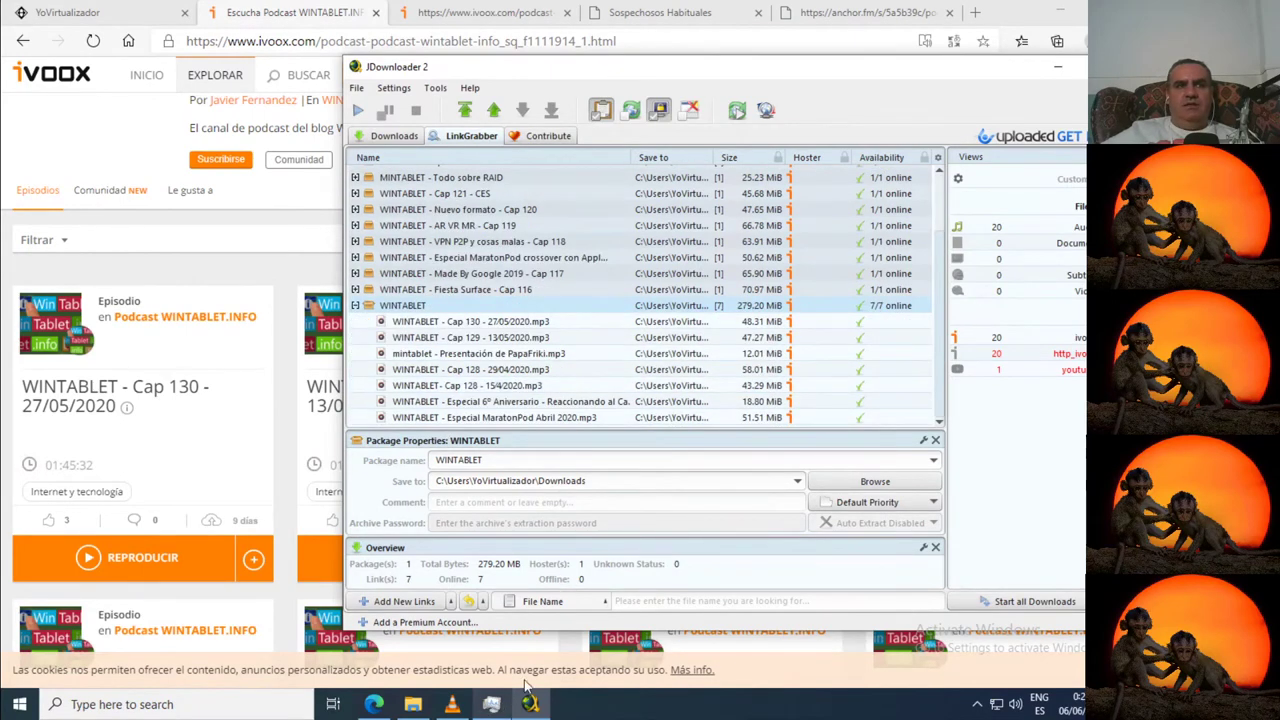
- Show Task Manager beside the JDownloader 2 window and start downloading only the WINTABLET package
click(491, 704)
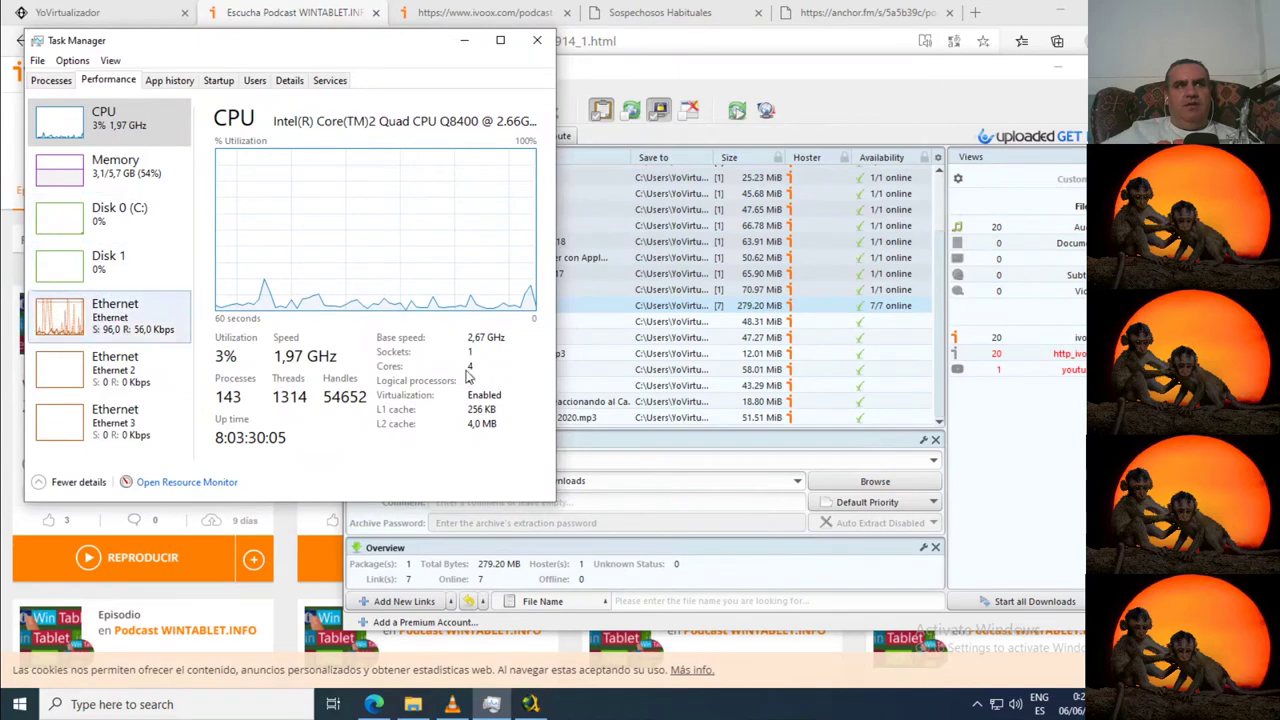
click(694, 76)
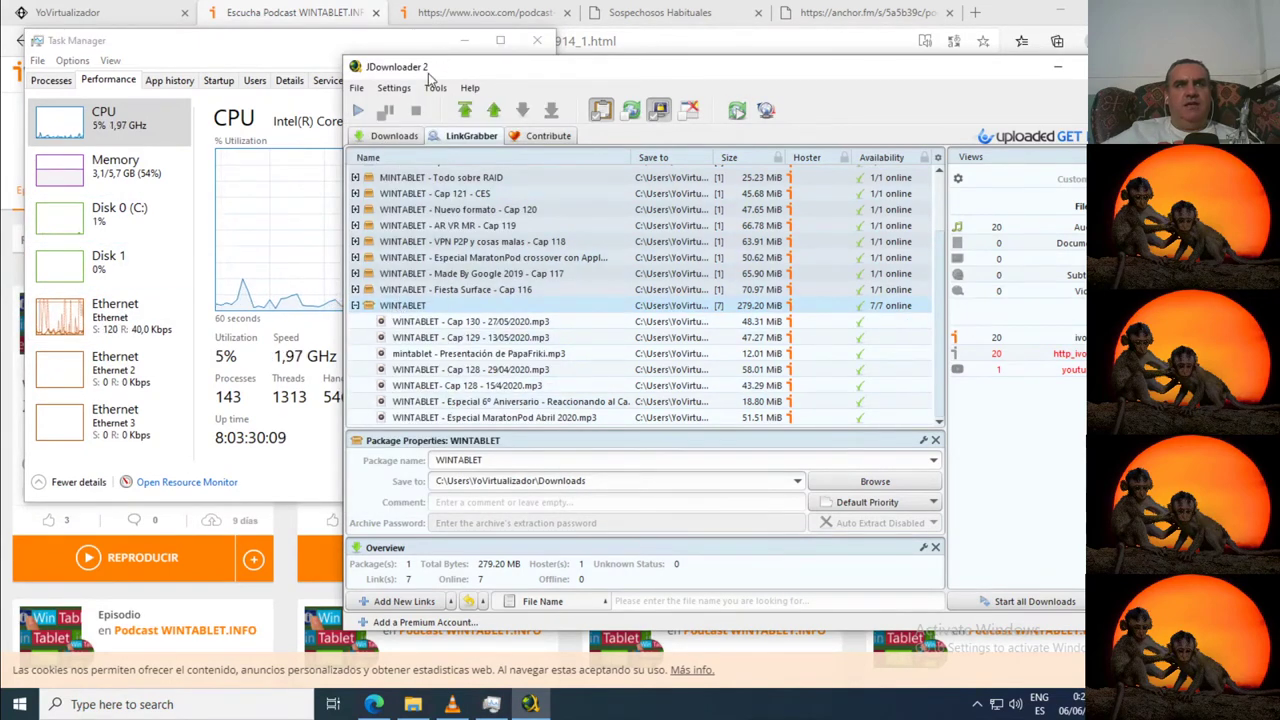
drag(432, 74, 672, 61)
right_click(638, 299)
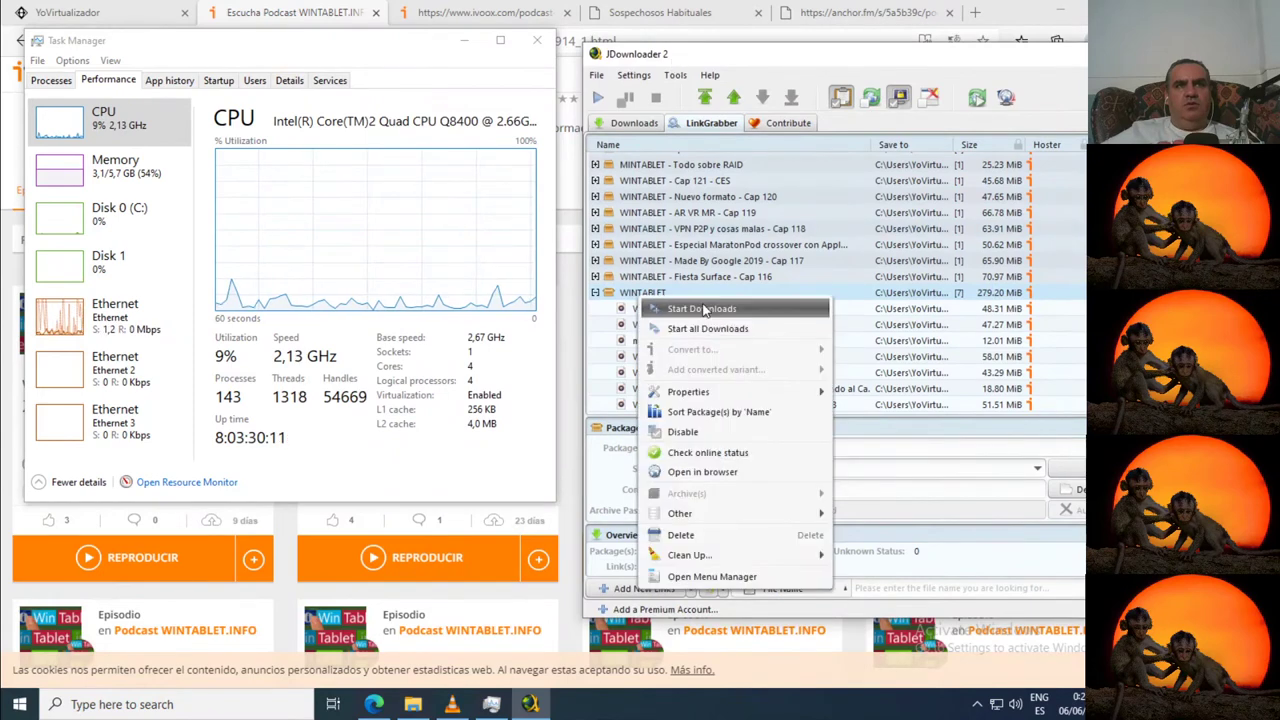
click(703, 309)
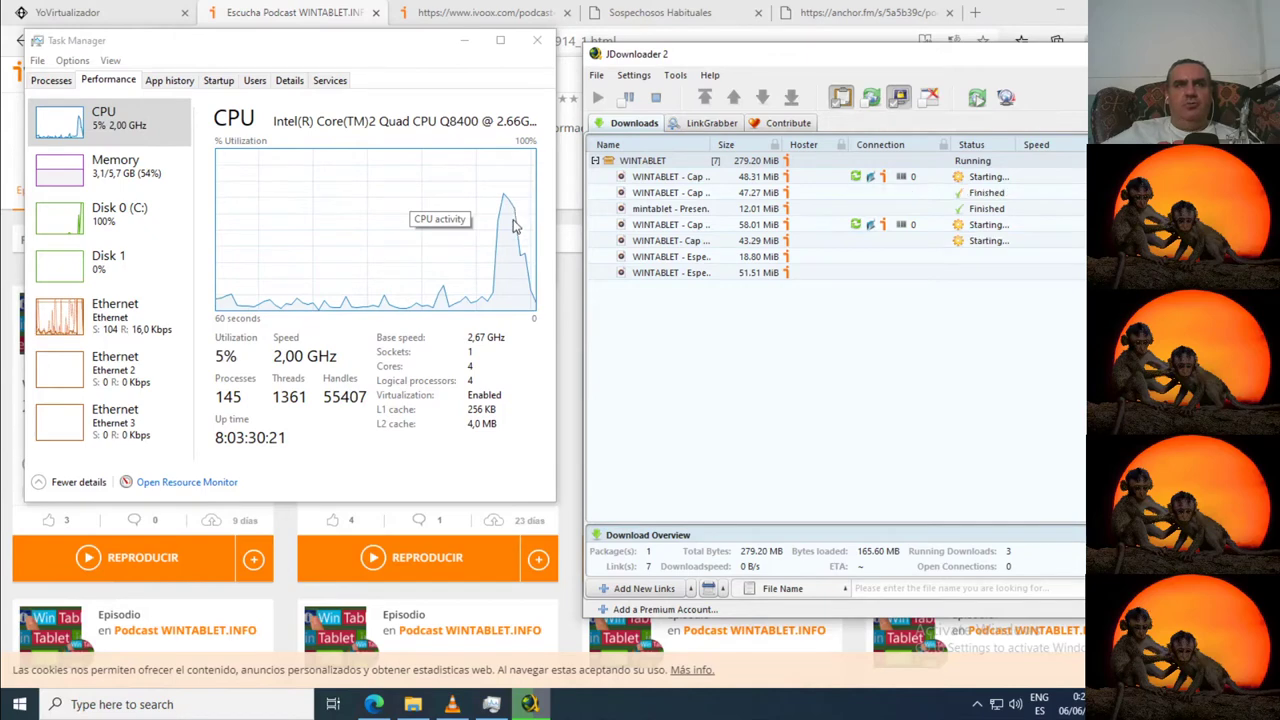
- Examine Ethernet and CPU activity in Task Manager, then sort the process details by CPU and select the JDownloader process
click(81, 335)
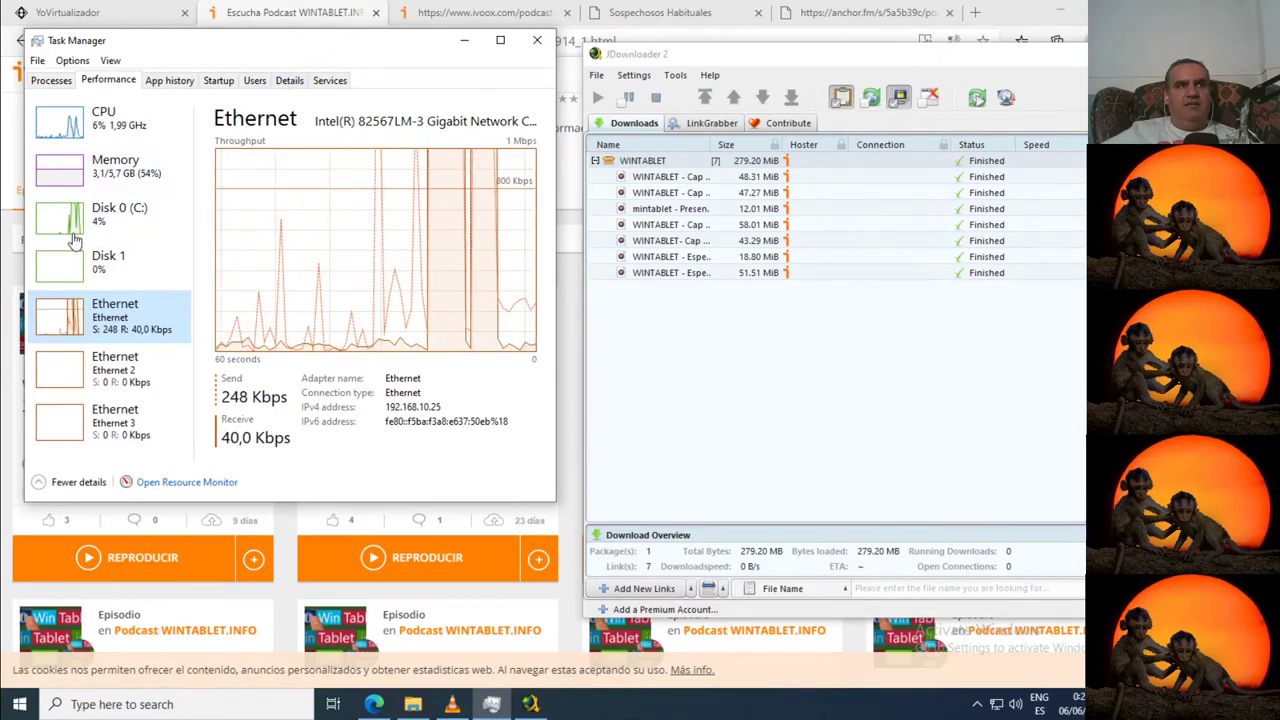
click(95, 122)
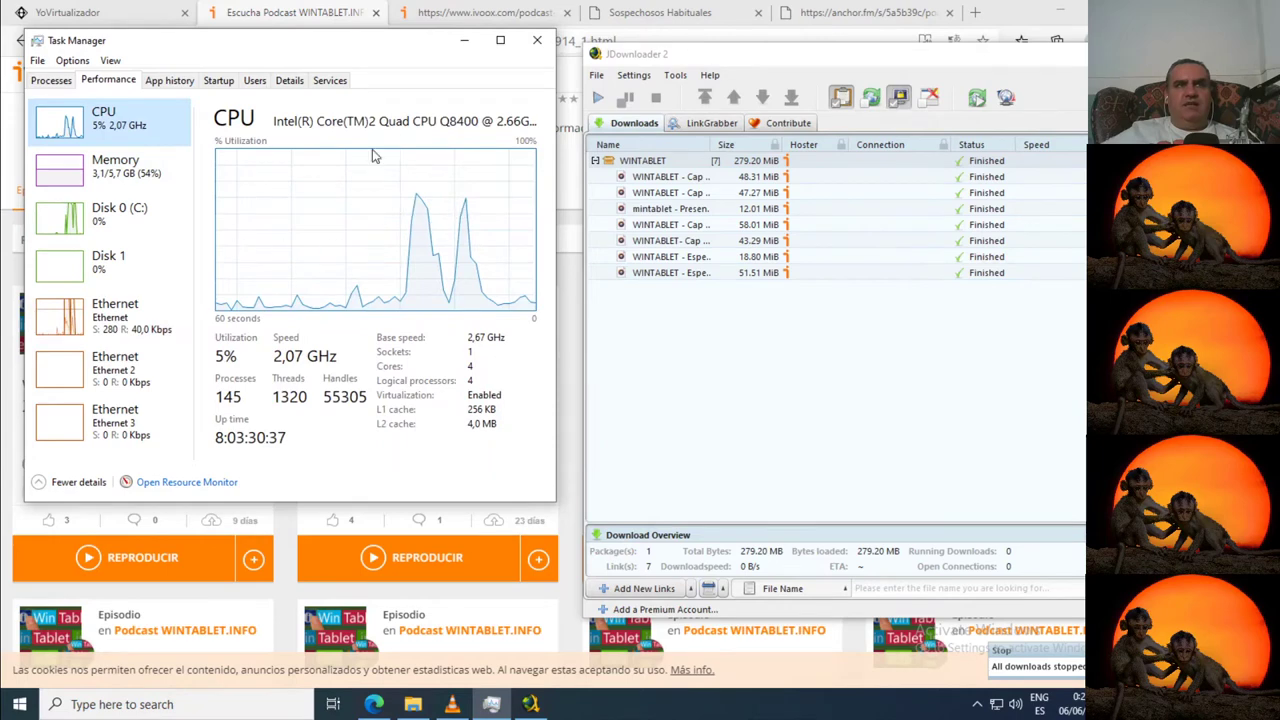
click(289, 82)
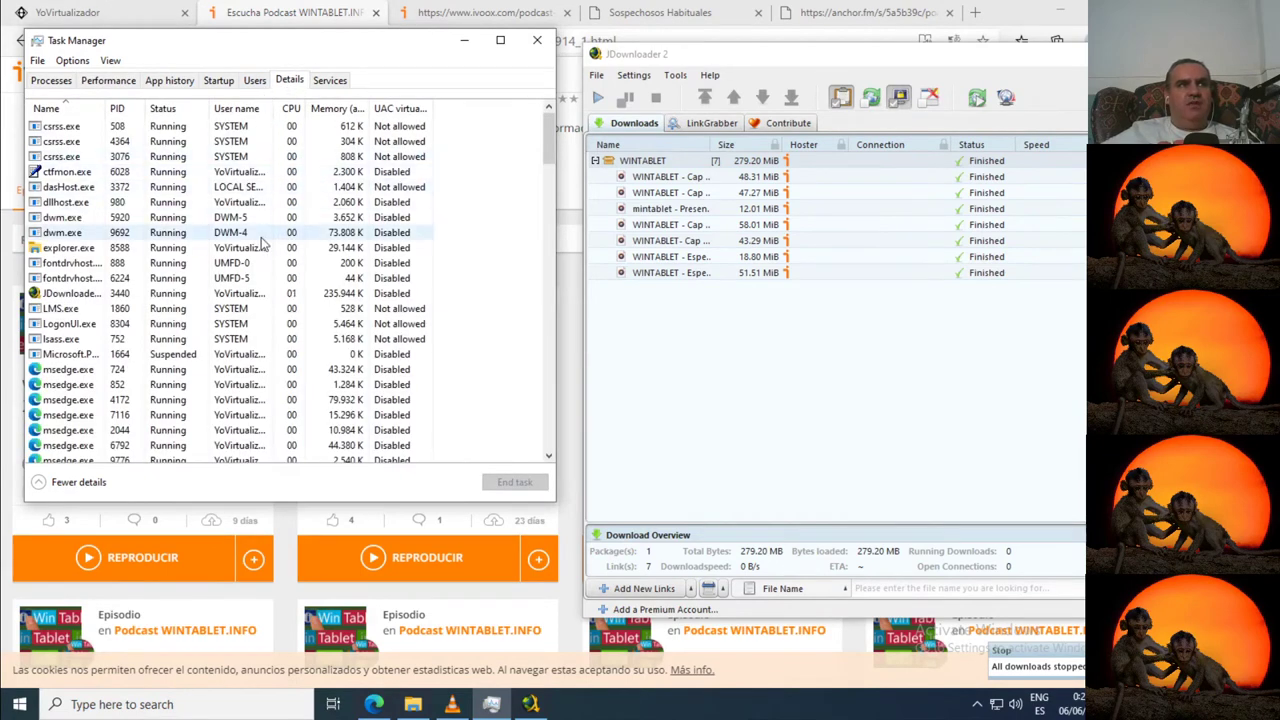
click(291, 108)
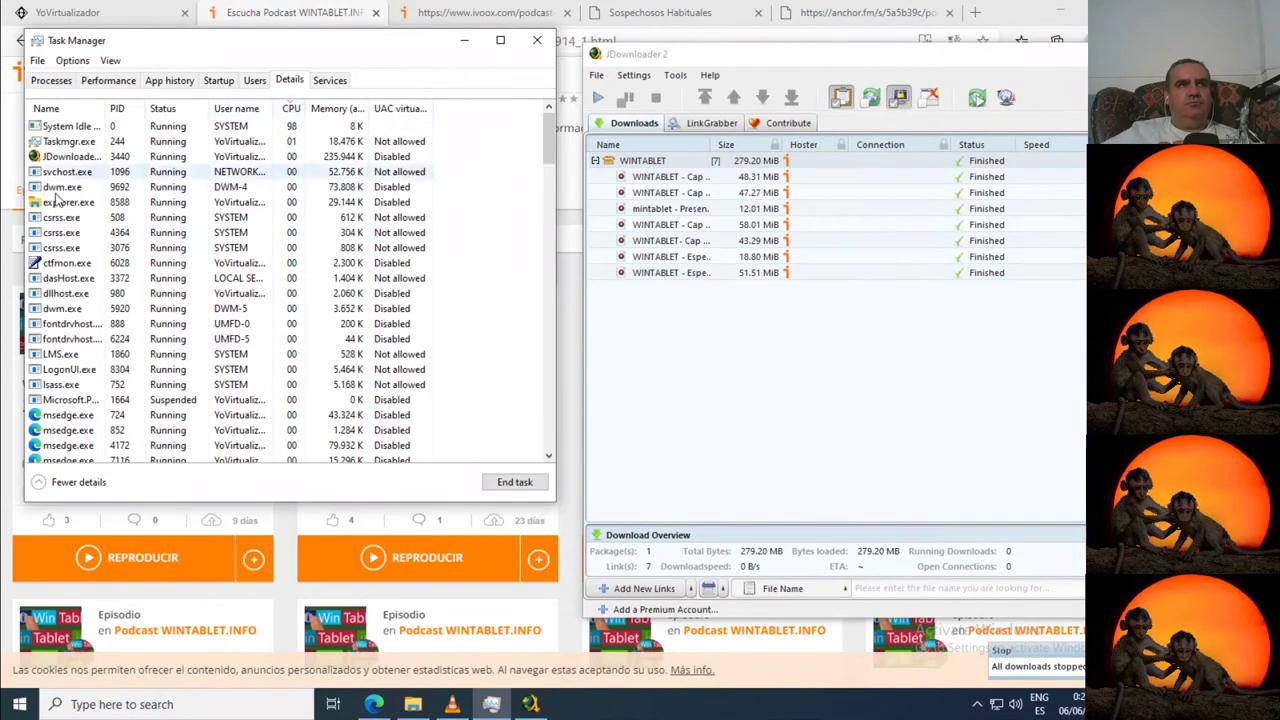
click(78, 168)
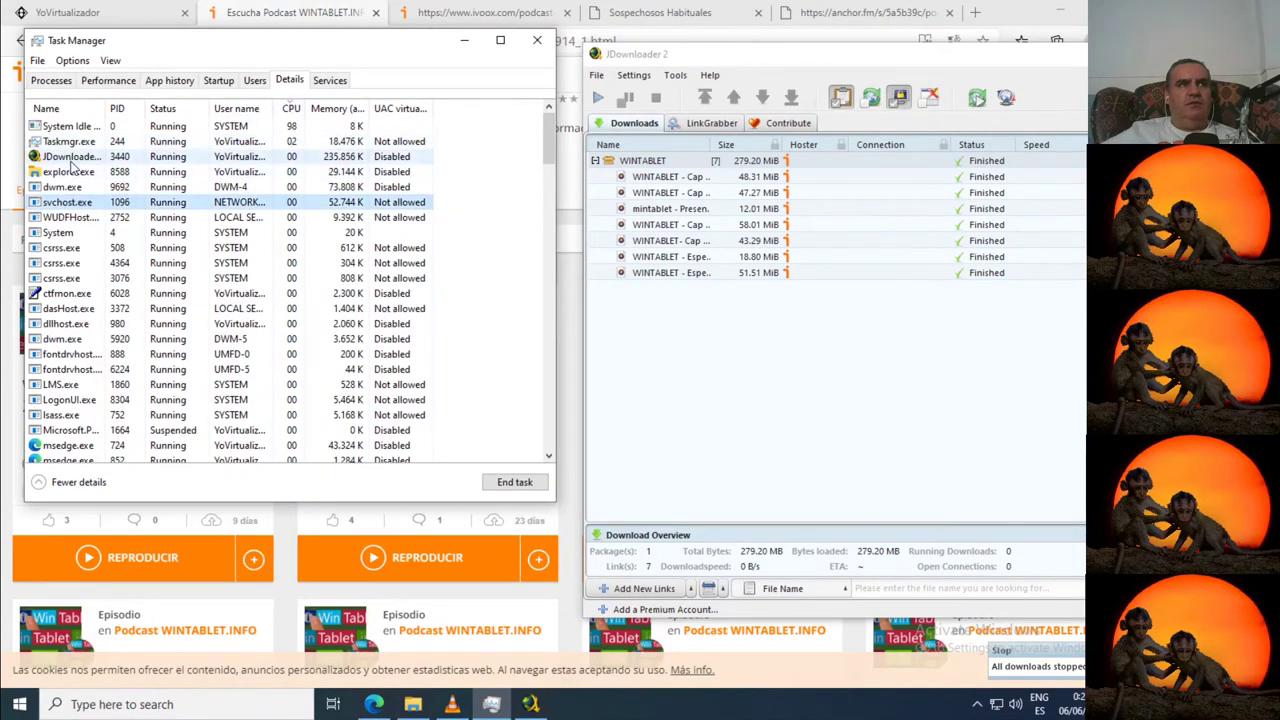
click(70, 160)
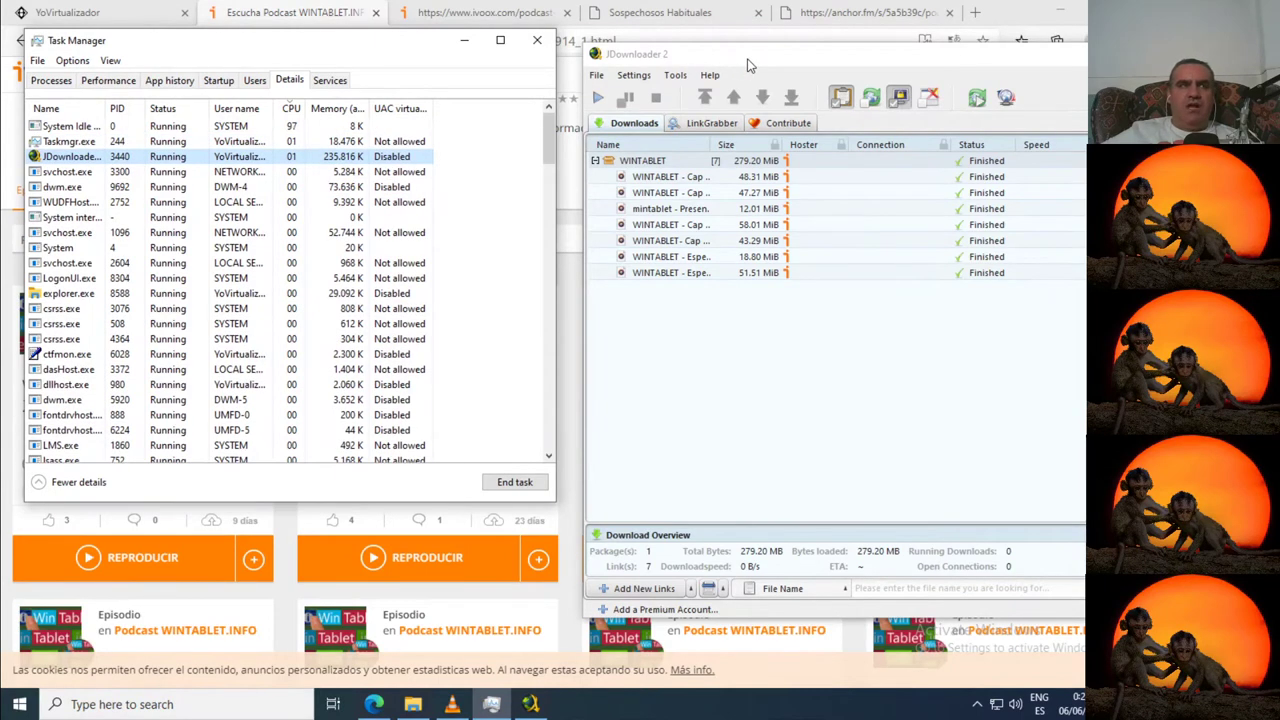
- Switch back to JDownloader 2 and request deletion of the finished WINTABLET package from the download list
drag(748, 62, 388, 62)
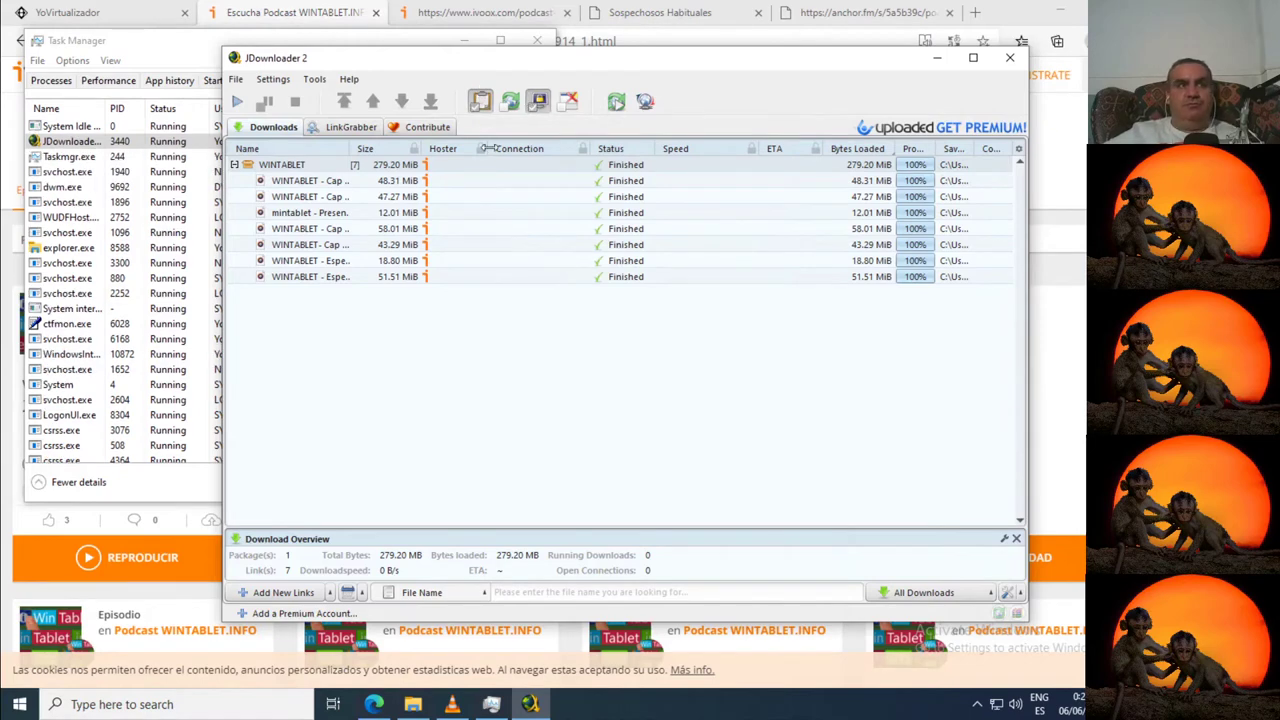
click(530, 164)
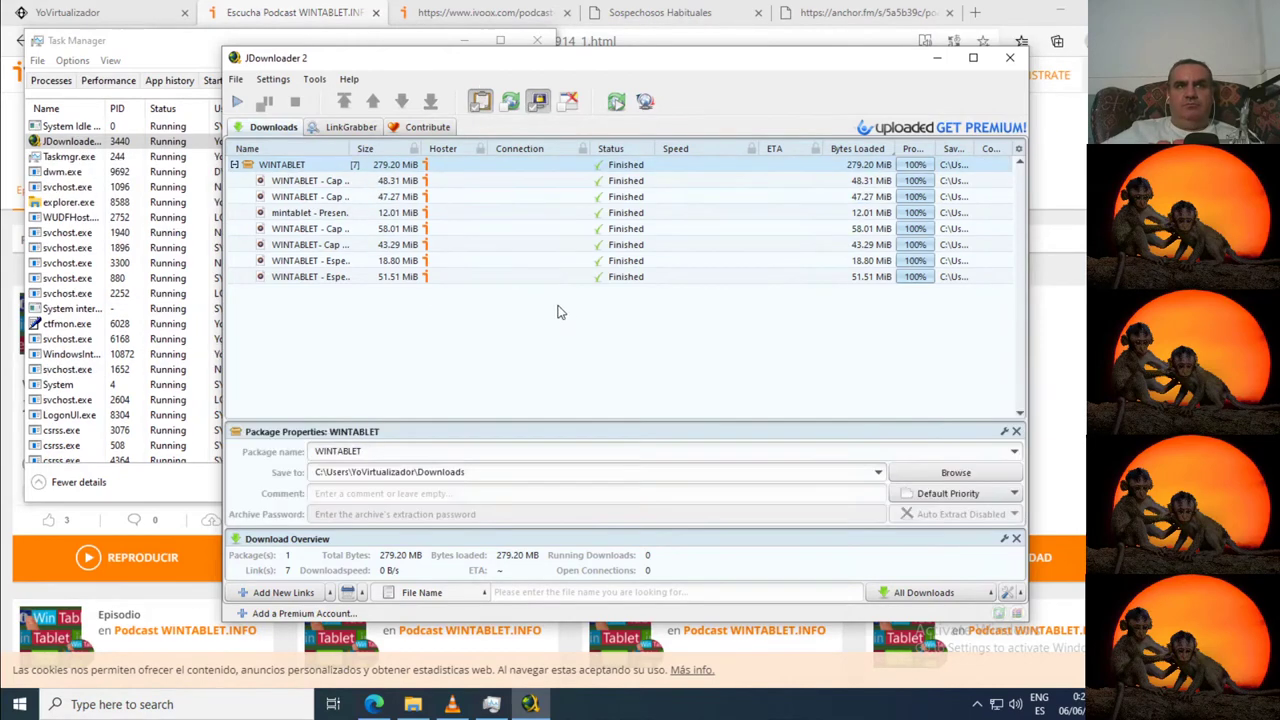
key(Delete)
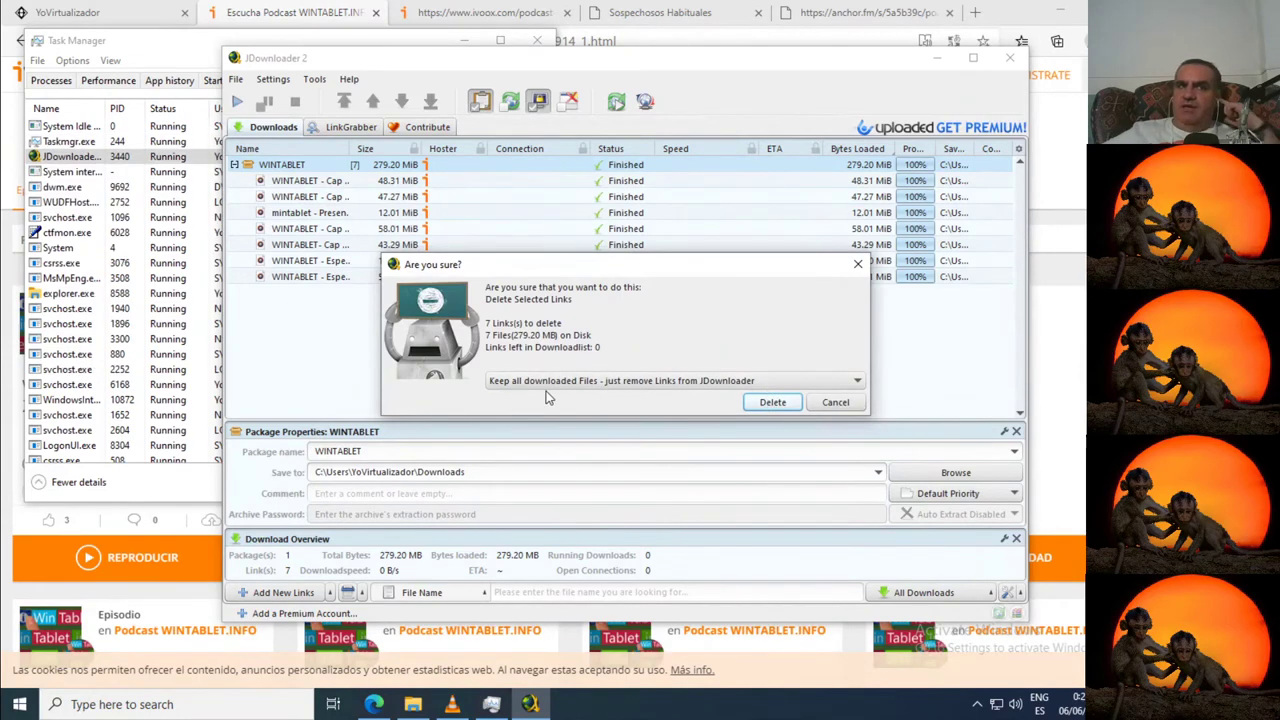
- Check the downloaded WINTABLET MP3 files in File Explorer's Downloads folder and return to JDownloader 2's deletion confirmation
click(413, 704)
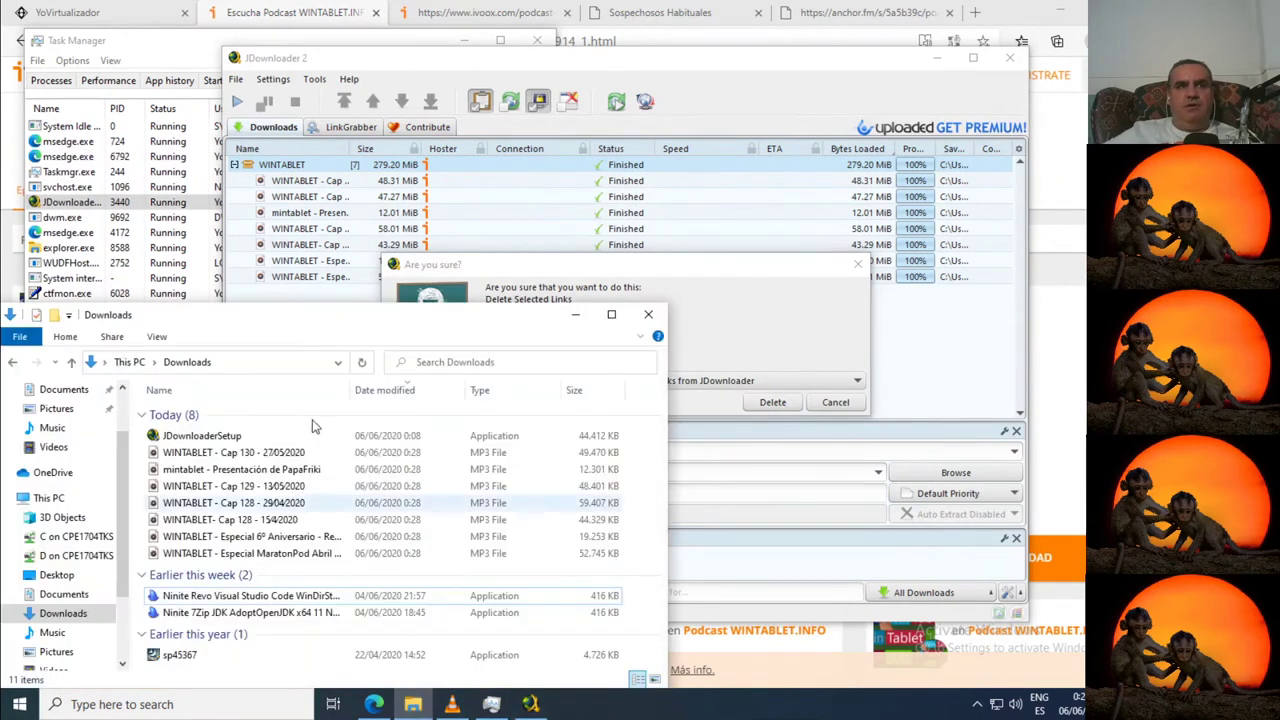
click(250, 452)
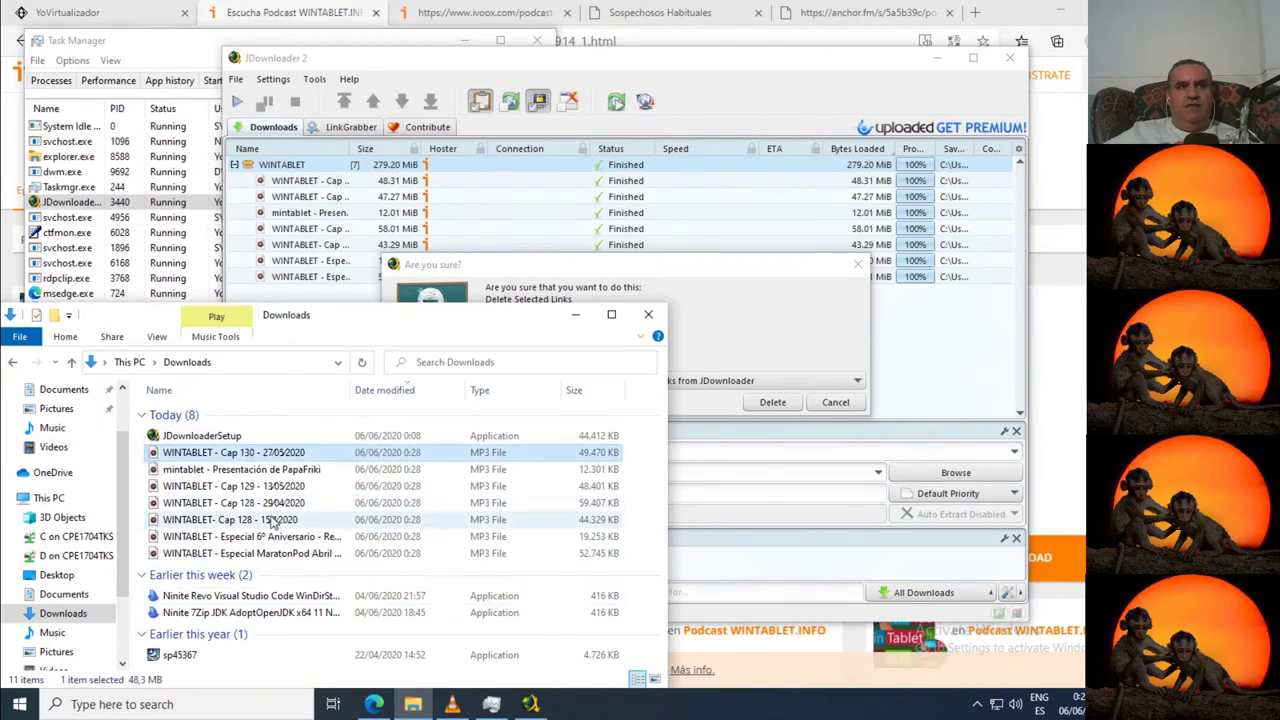
shift+click(250, 556)
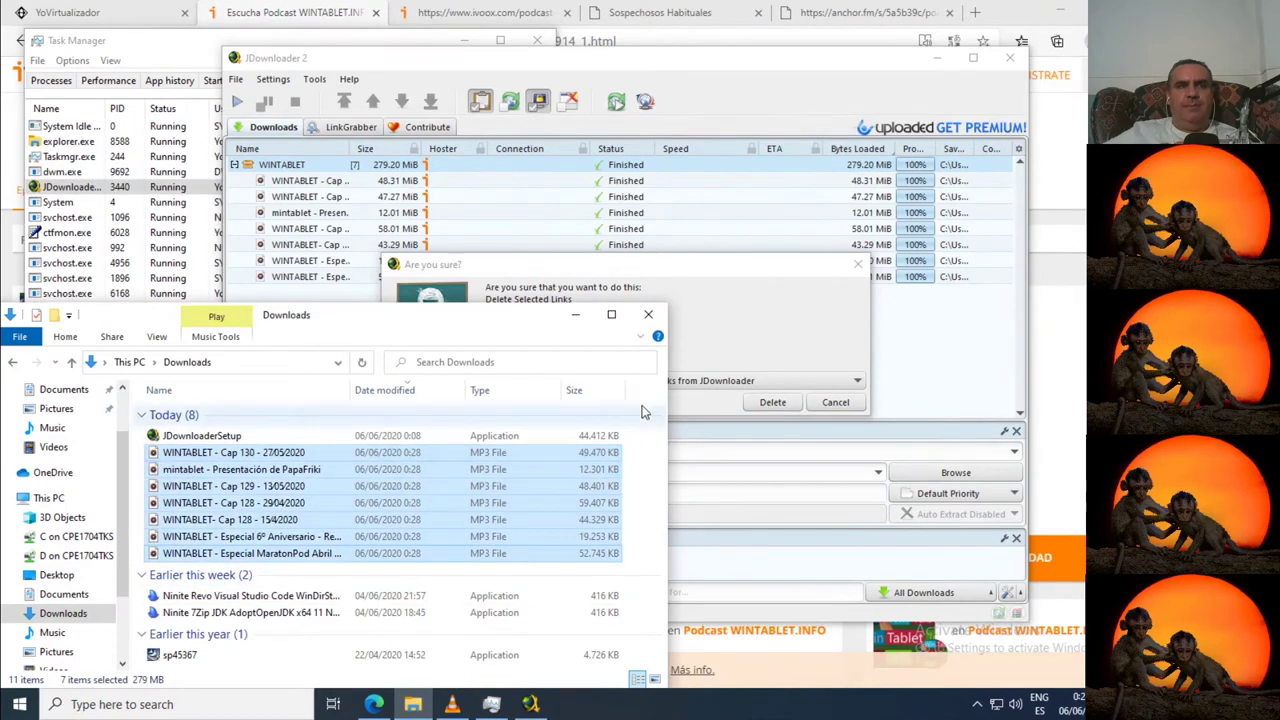
click(760, 324)
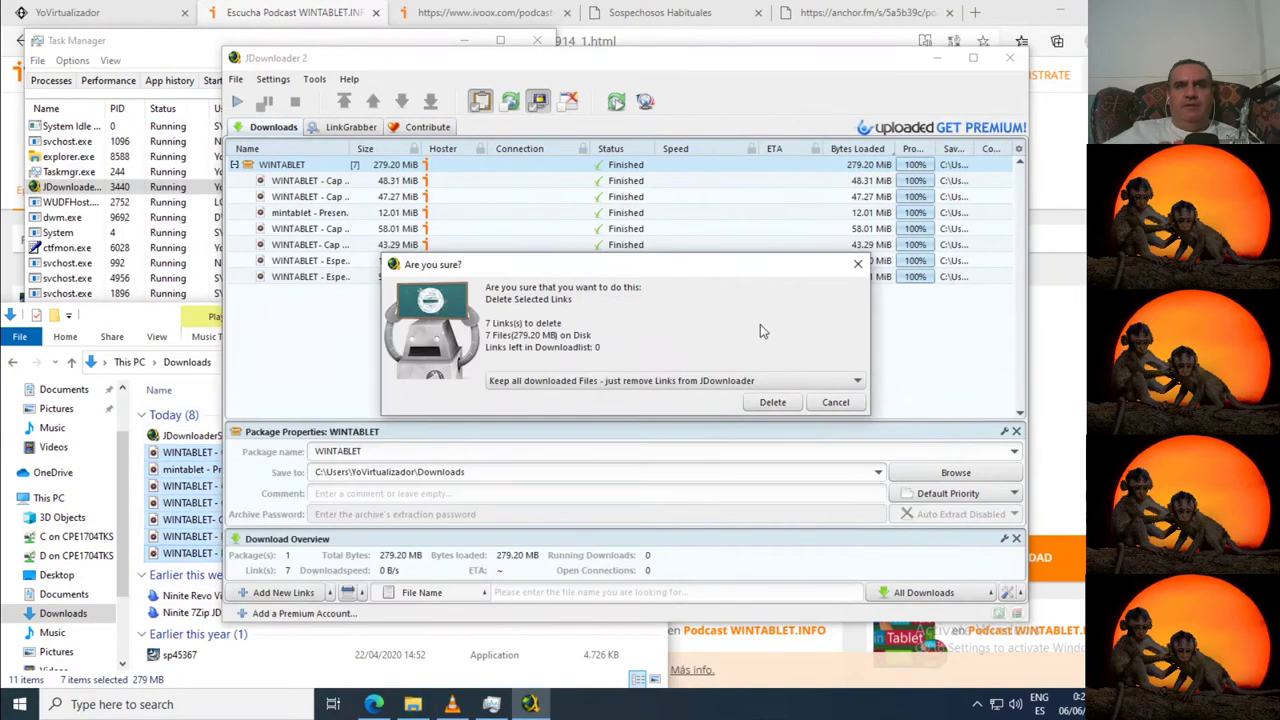
- Remove the finished WINTABLET links from the download list while keeping all downloaded files, and show the LinkGrabber list
click(771, 403)
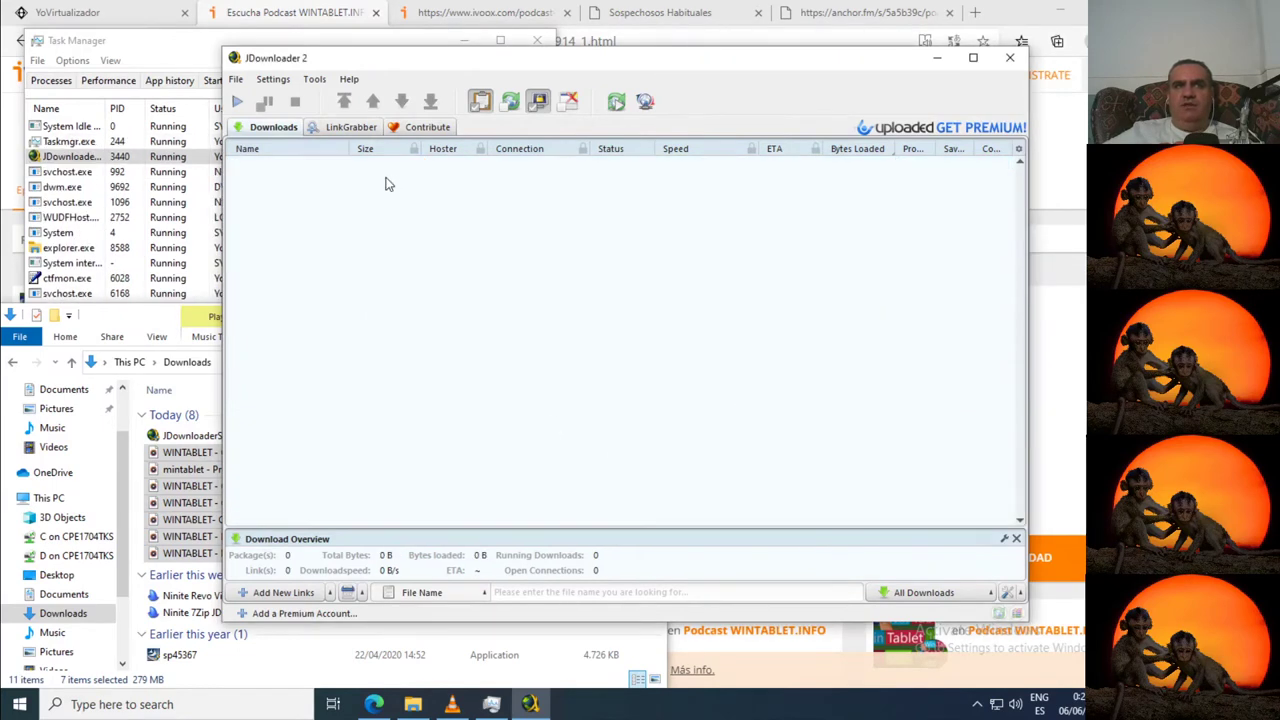
click(350, 127)
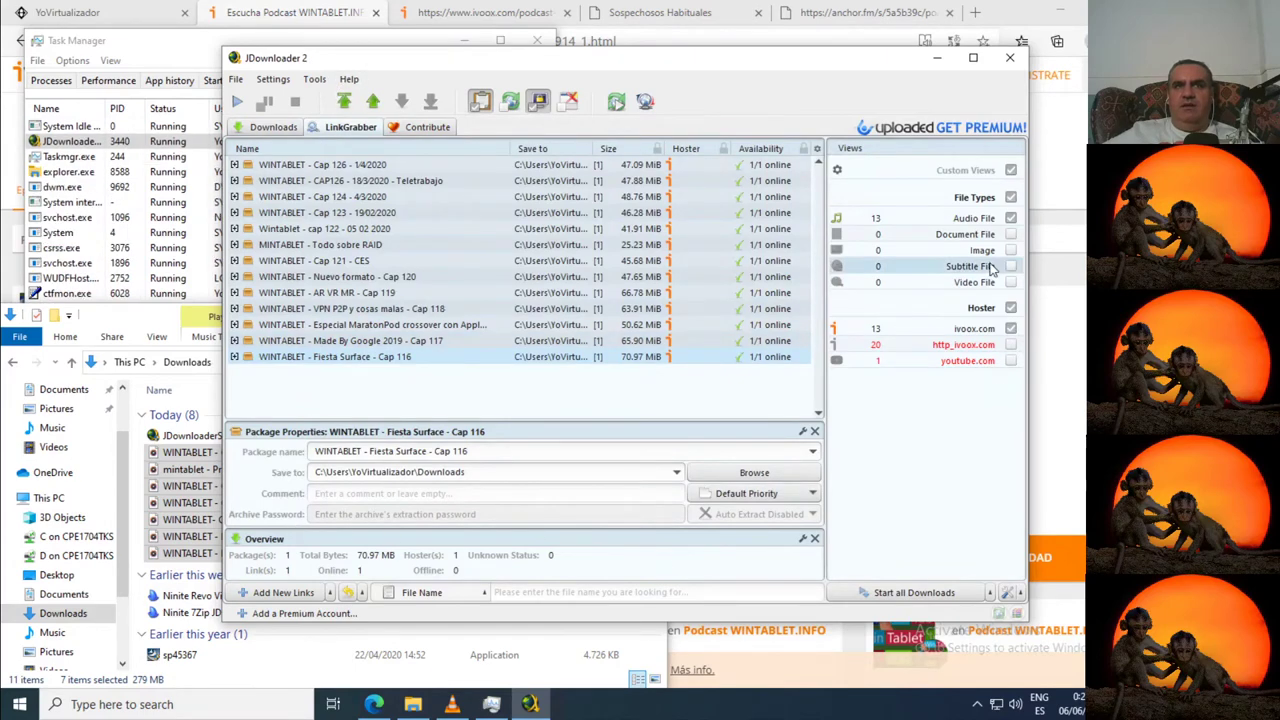
- Enable the document, image, subtitle and video file filters plus the http_ivoox.com and youtube.com hosters, and select the Unreal Engine 5 package
click(1011, 234)
click(1011, 250)
click(1011, 266)
click(1011, 282)
click(1011, 345)
click(1011, 361)
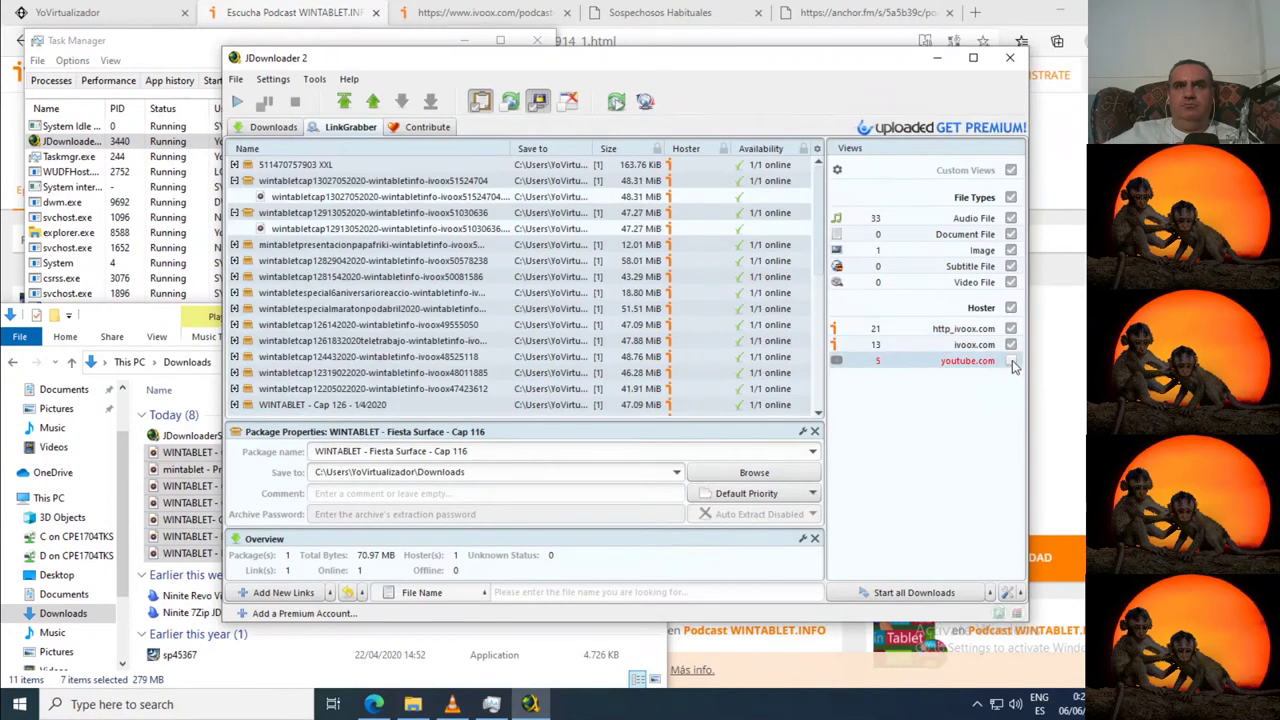
click(397, 293)
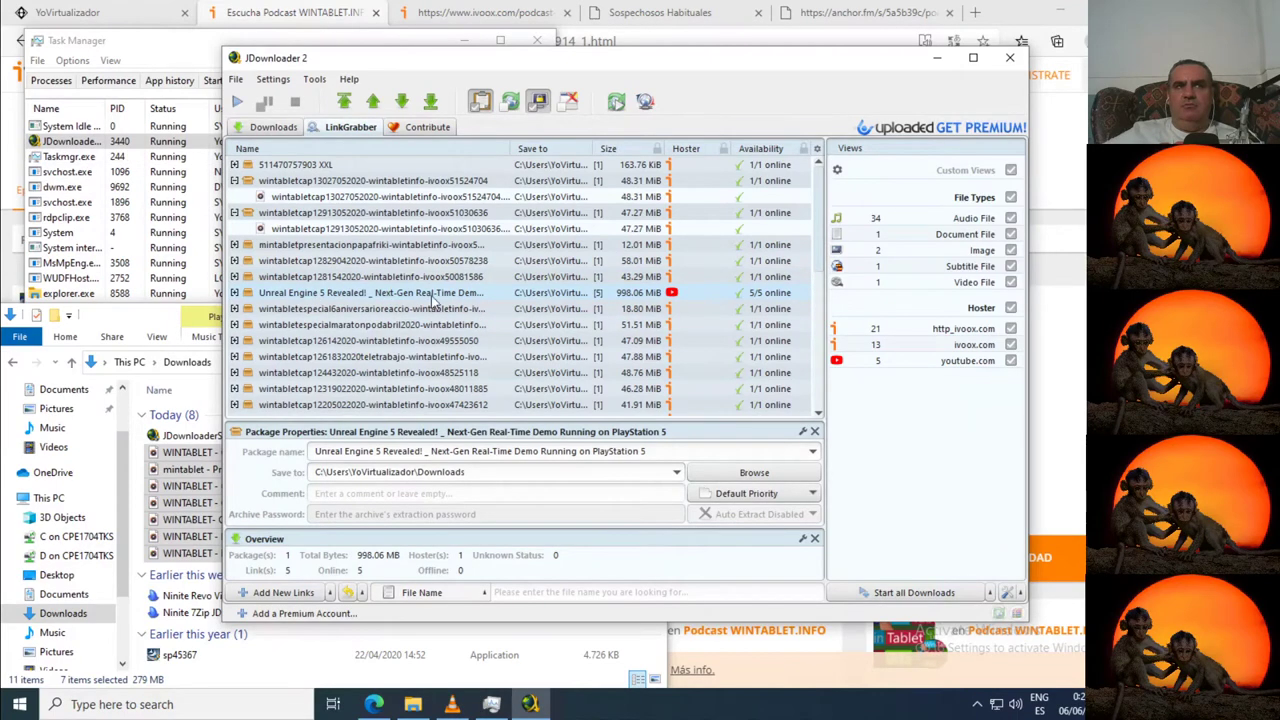
- Examine the WINTABLET RSS feed in the browser, highlighting a cover image URL and the Cap 128 (29/04/2020) episode's MP3 enclosure and description
click(441, 13)
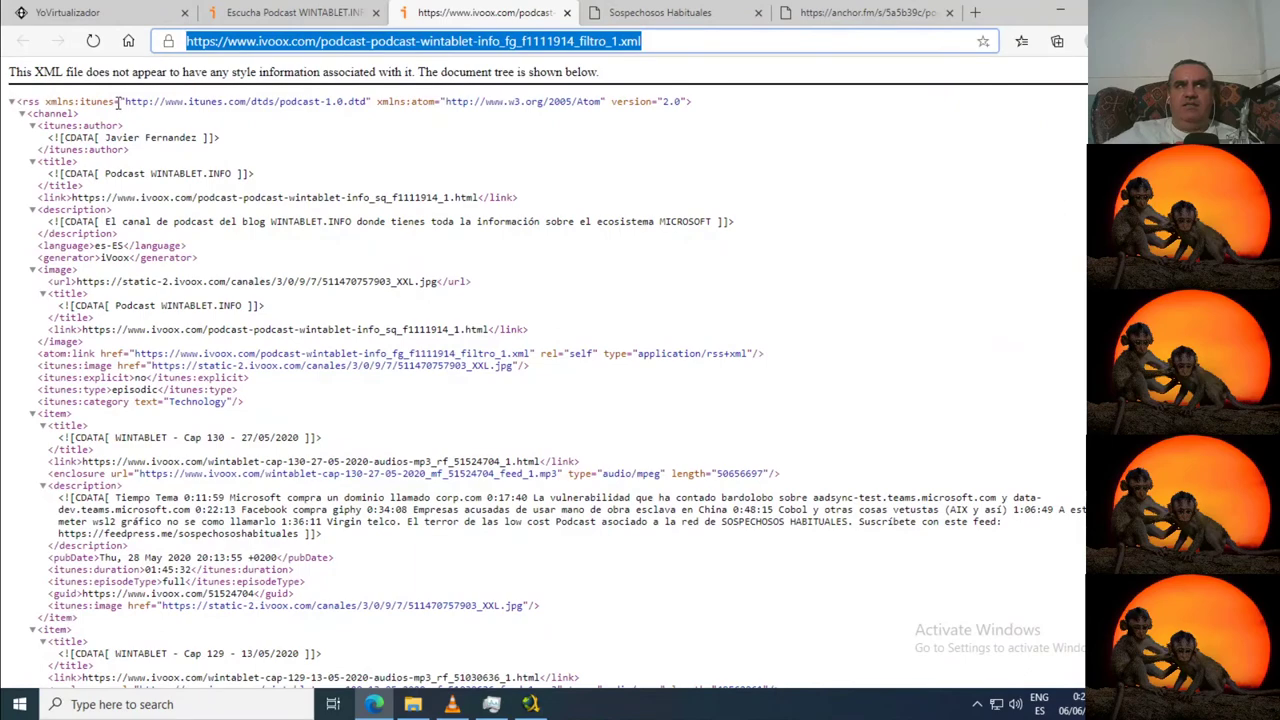
scroll(486, 200, down, 3)
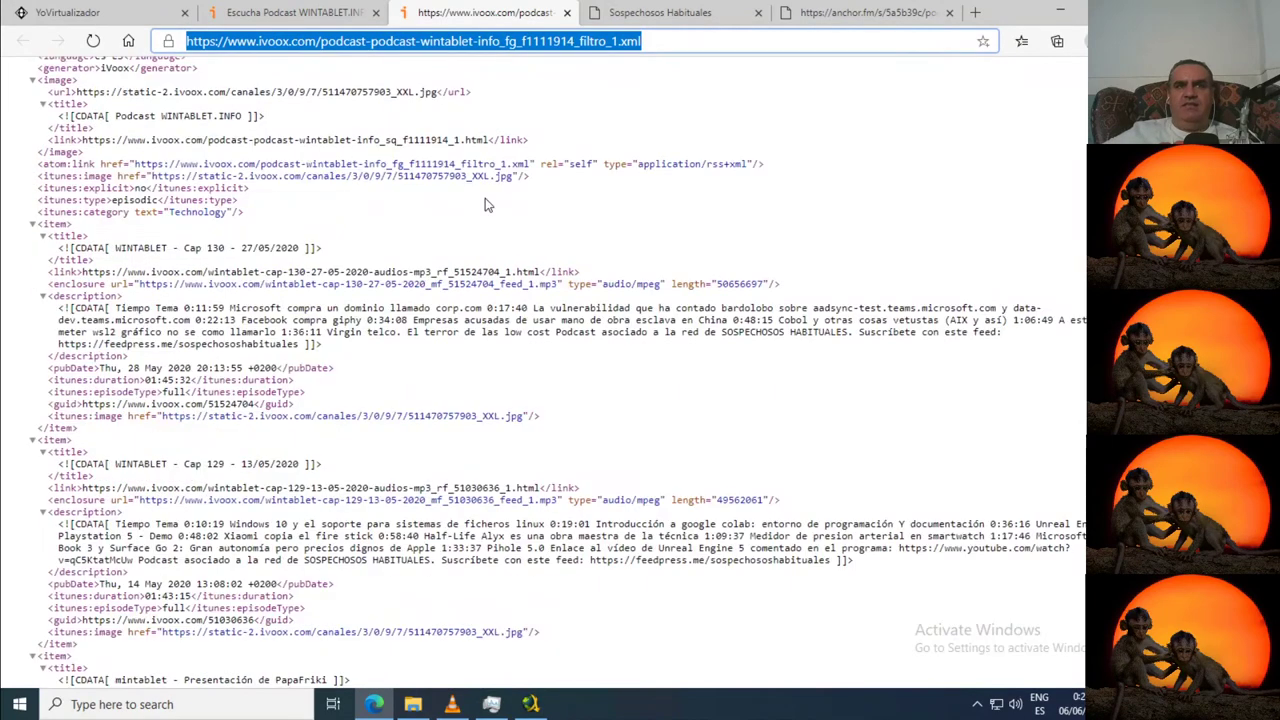
scroll(486, 205, down, 2)
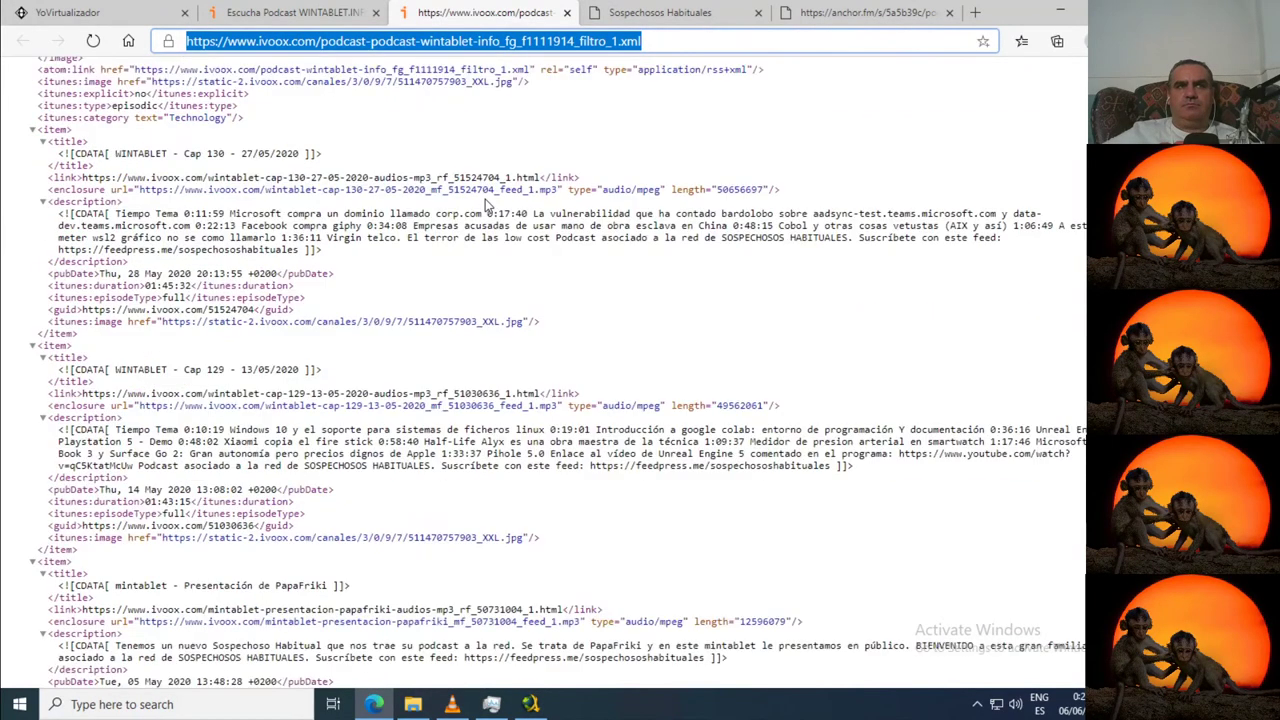
scroll(485, 199, down, 3)
scroll(485, 199, up, 5)
scroll(485, 199, down, 5)
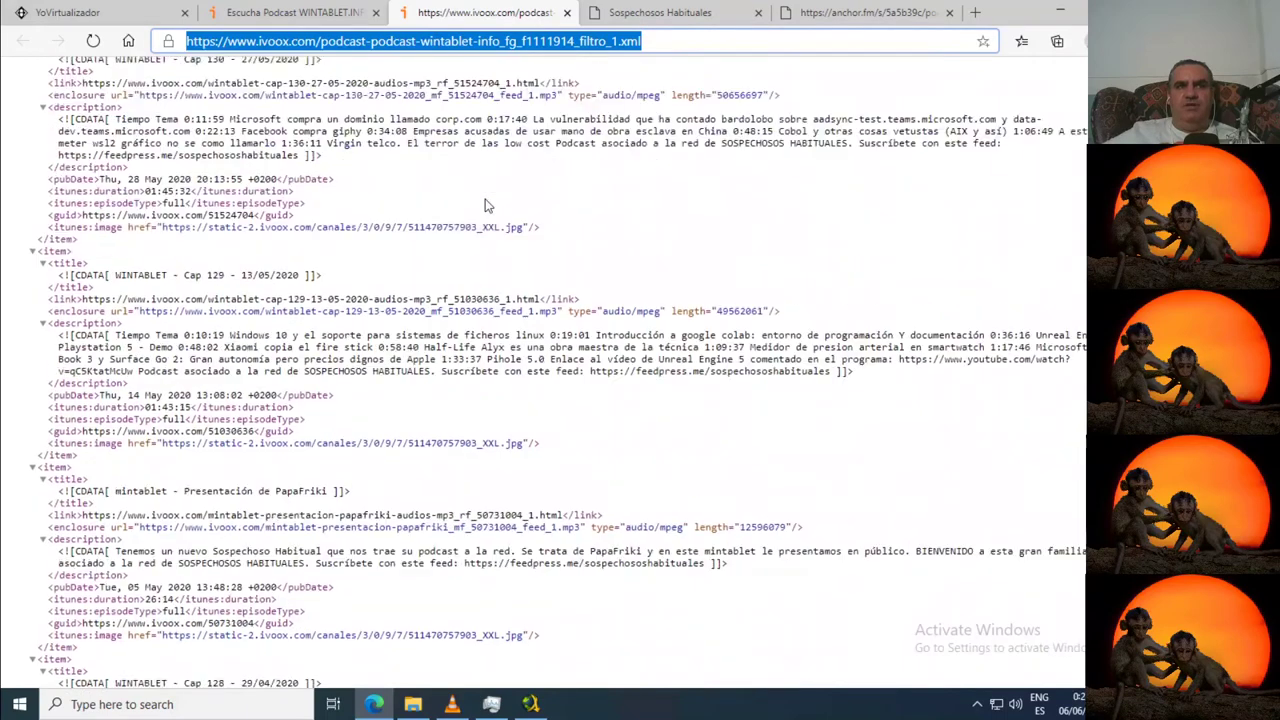
scroll(486, 203, down, 6)
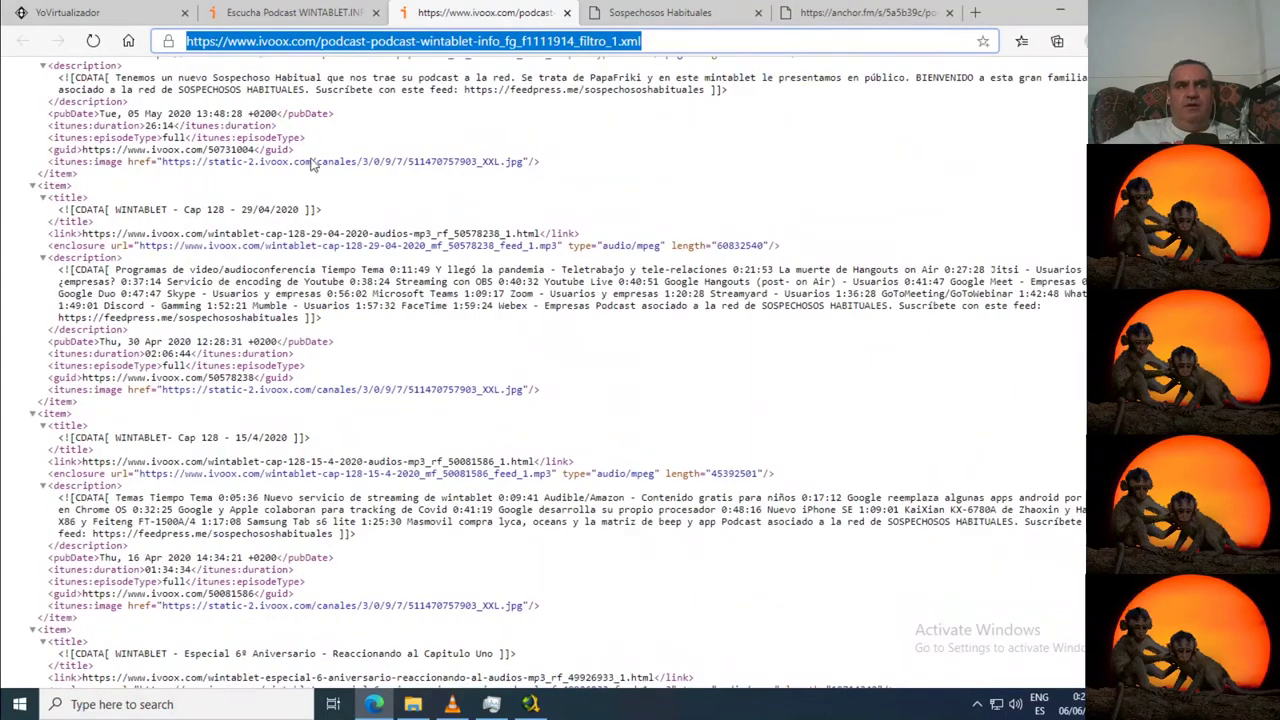
drag(165, 161, 521, 161)
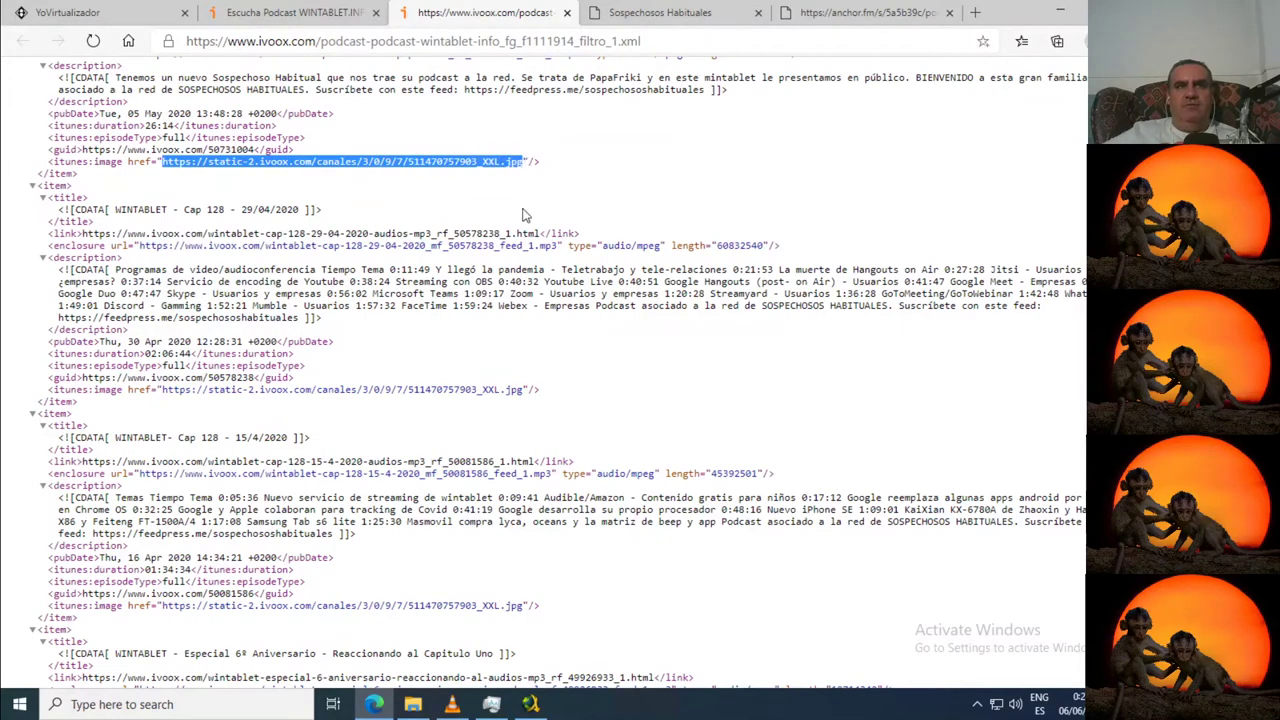
drag(140, 248, 578, 236)
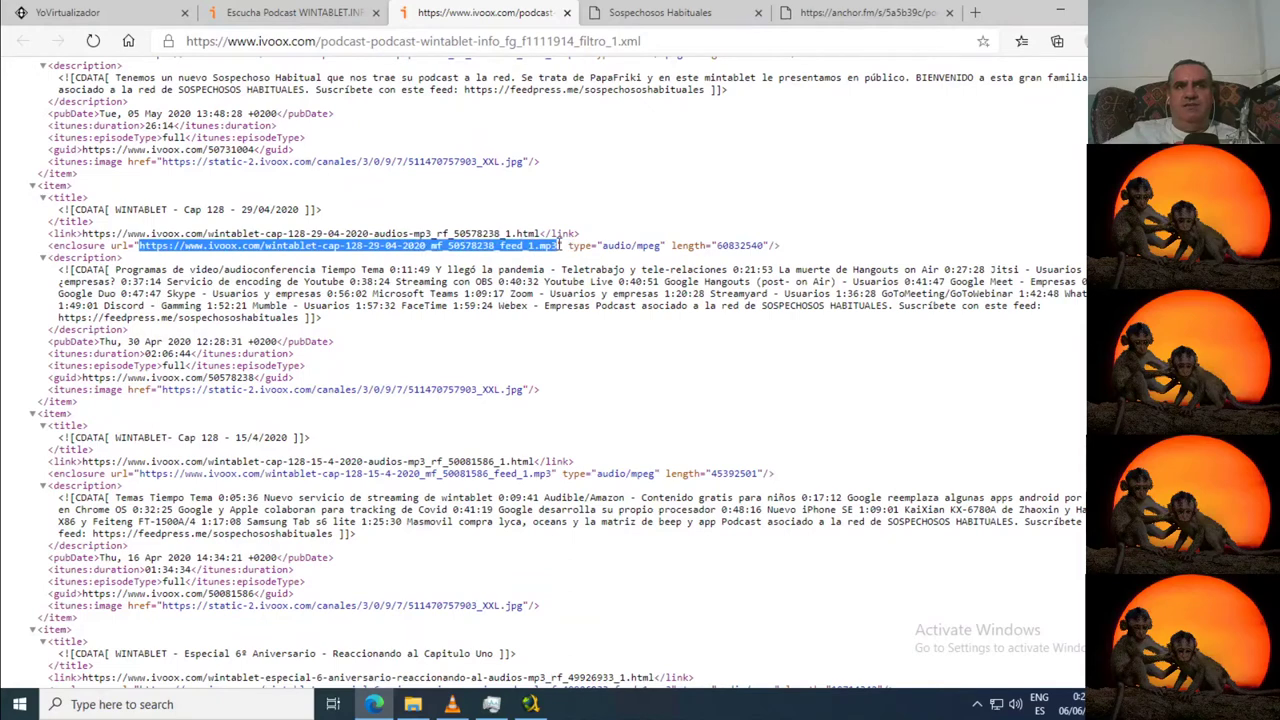
drag(60, 270, 330, 327)
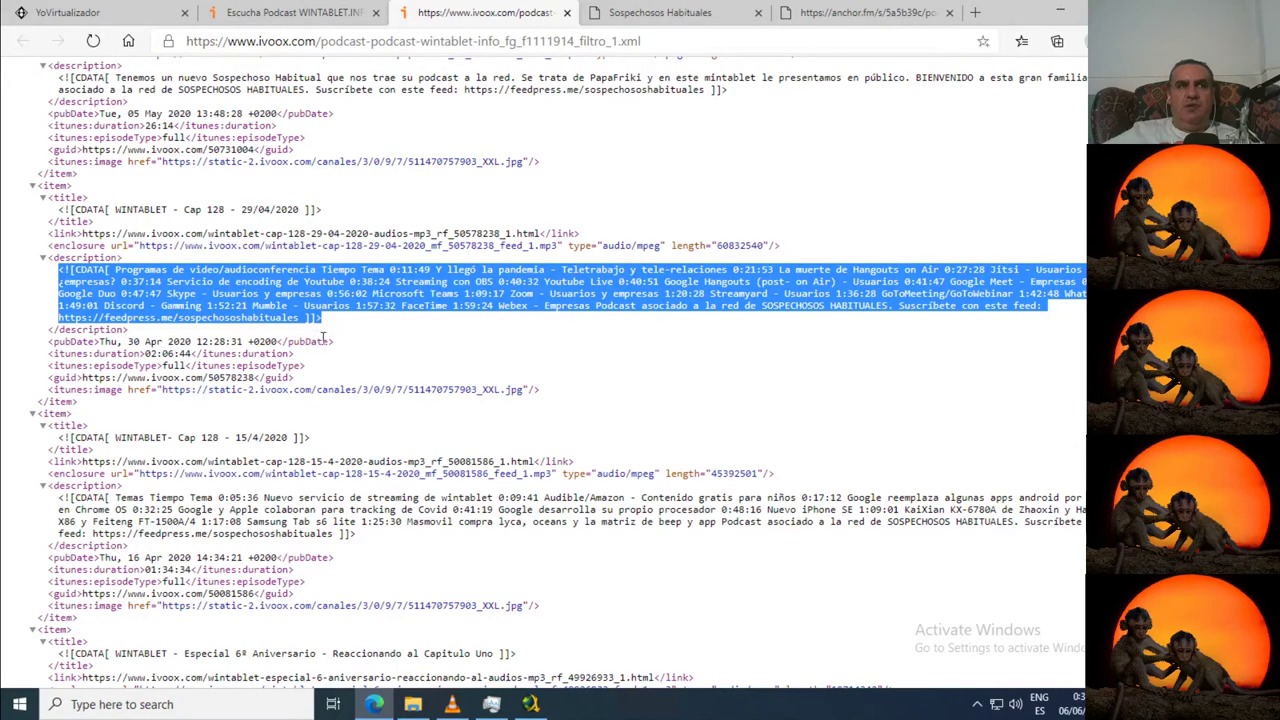
click(364, 352)
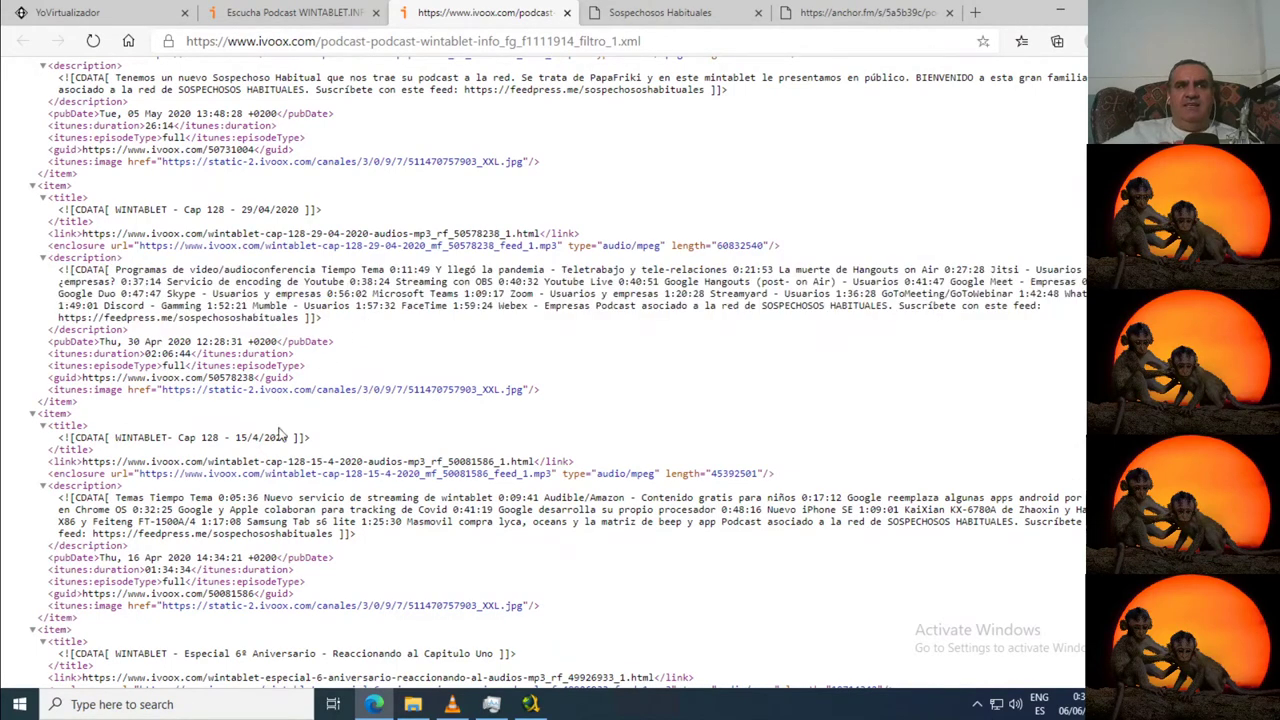
- Compare the page link and the MP3 enclosure URL of the WINTABLET Cap 126 (1/4/2020) item in the feed
scroll(220, 472, down, 4)
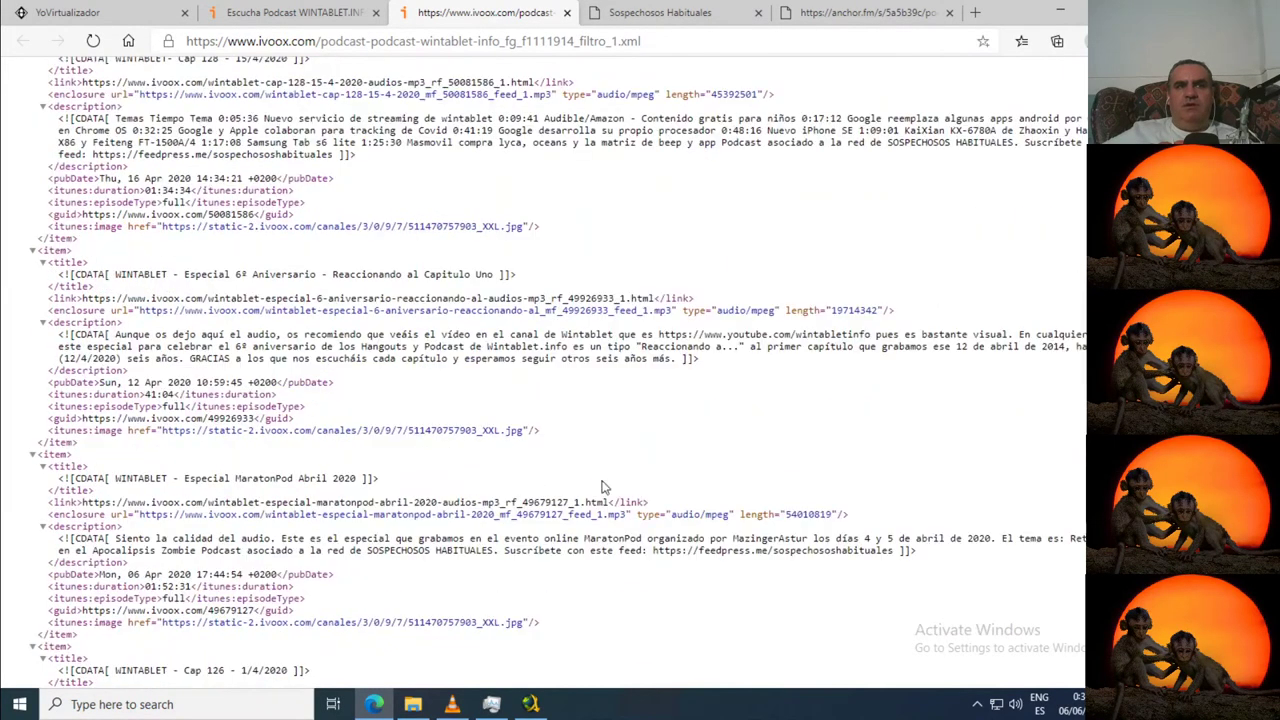
scroll(532, 476, down, 1)
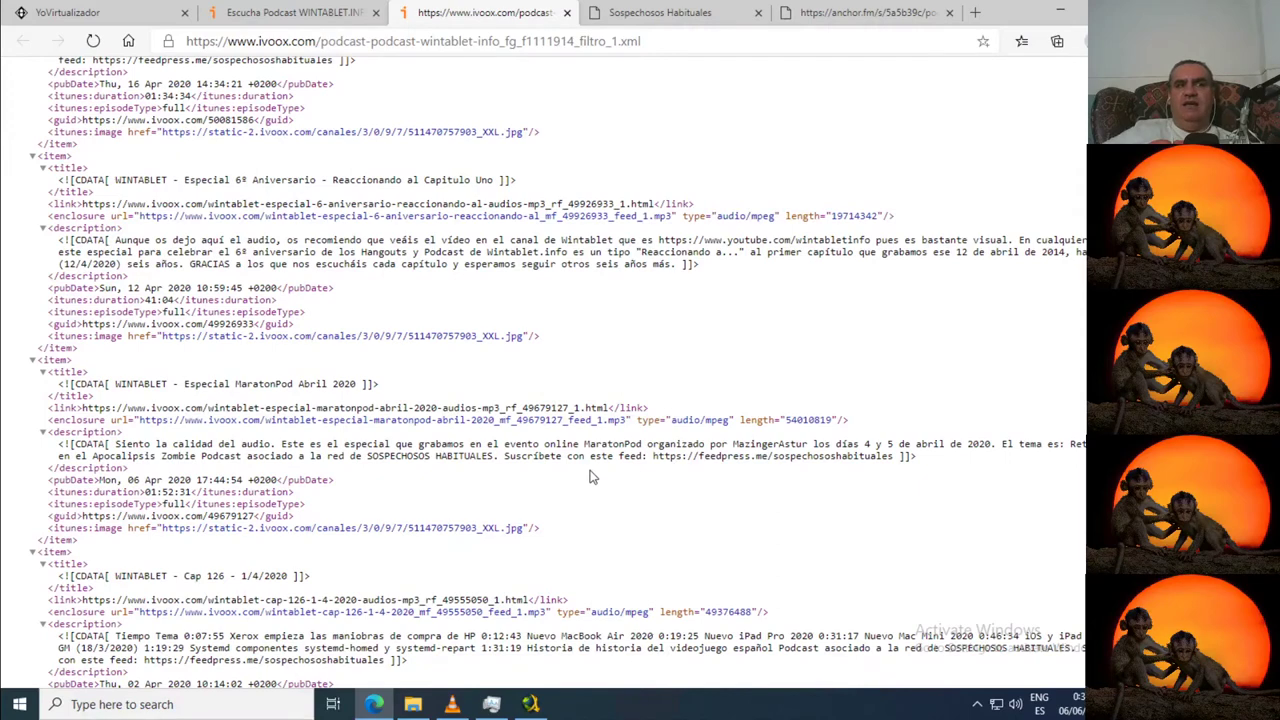
scroll(590, 477, down, 1)
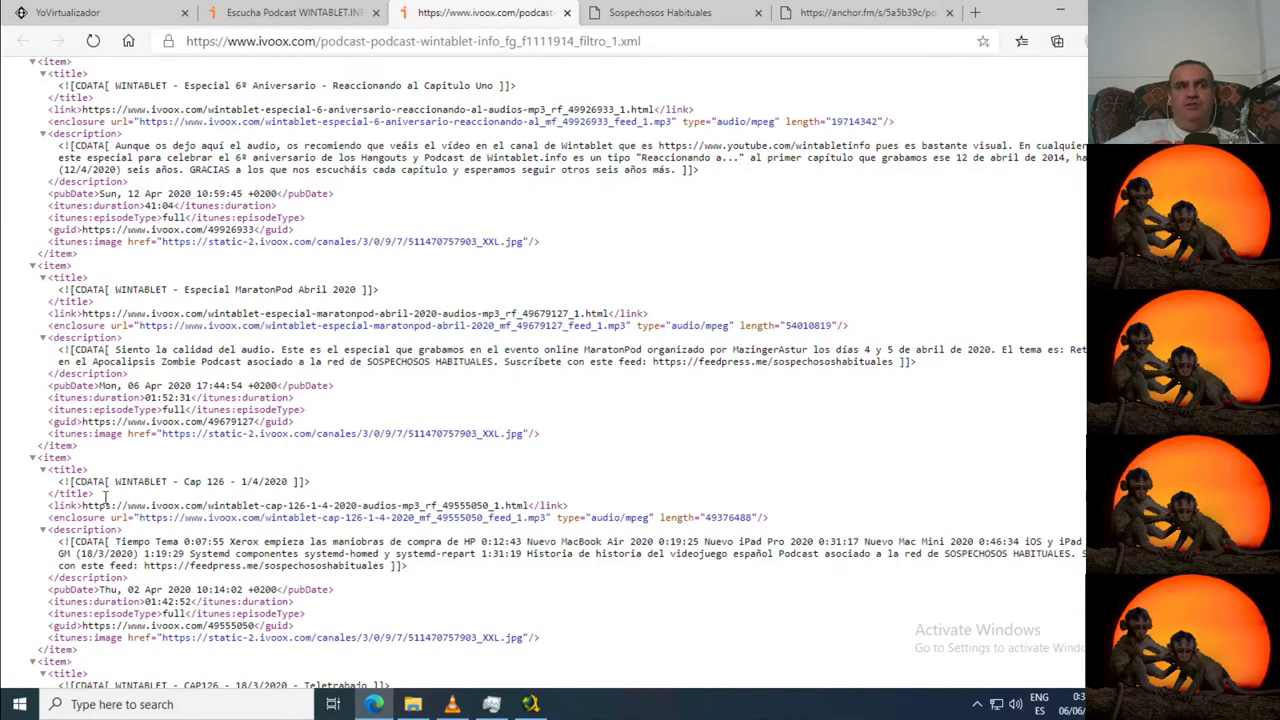
drag(43, 457, 94, 463)
drag(51, 506, 568, 507)
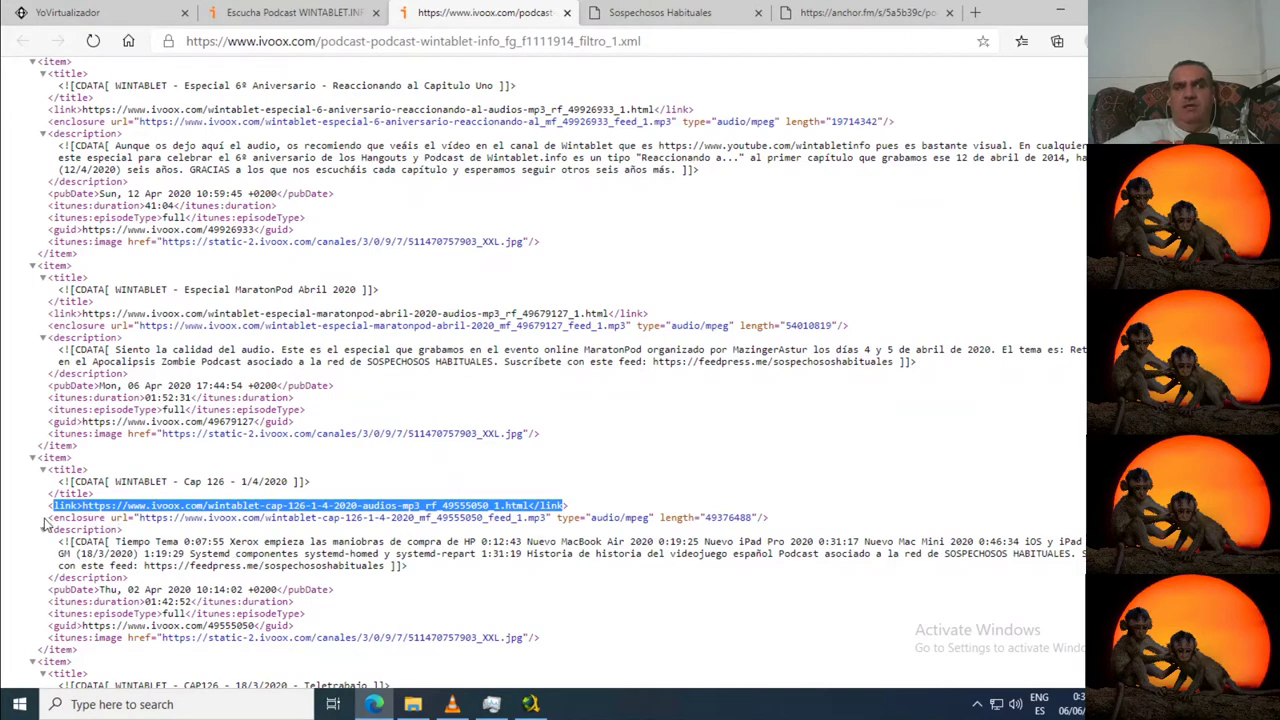
drag(50, 517, 550, 520)
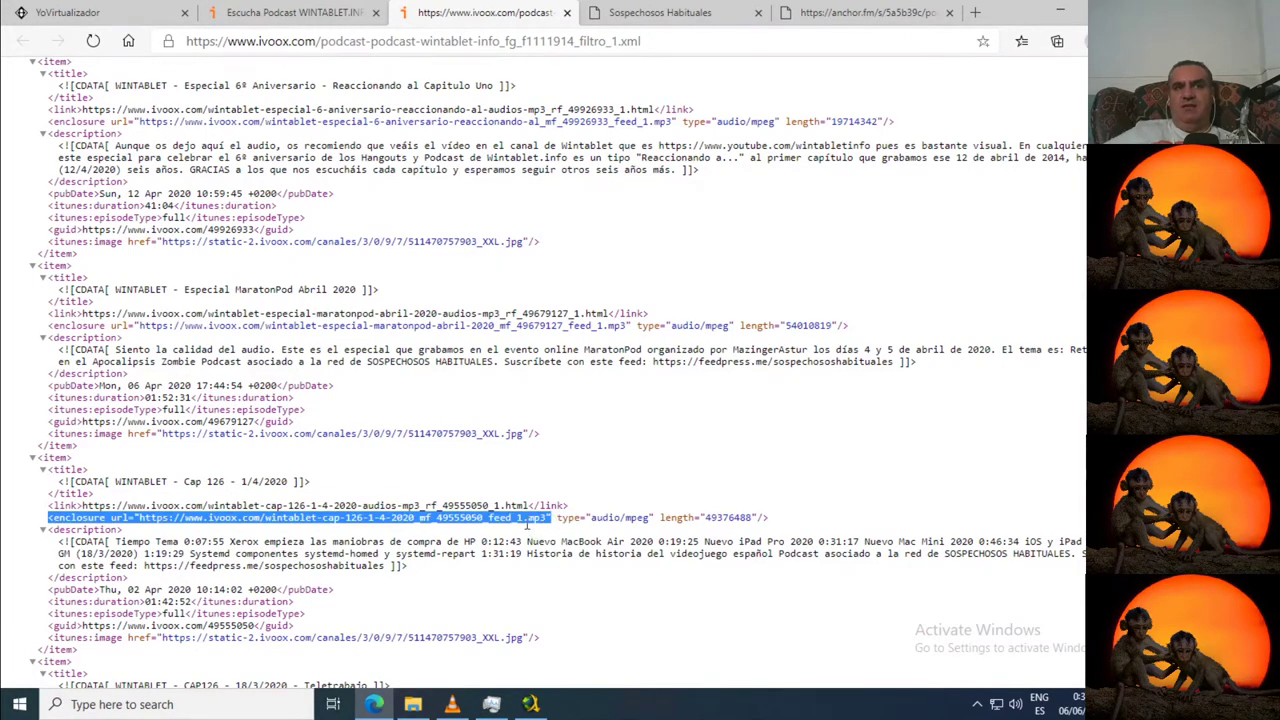
click(545, 530)
drag(545, 519, 270, 519)
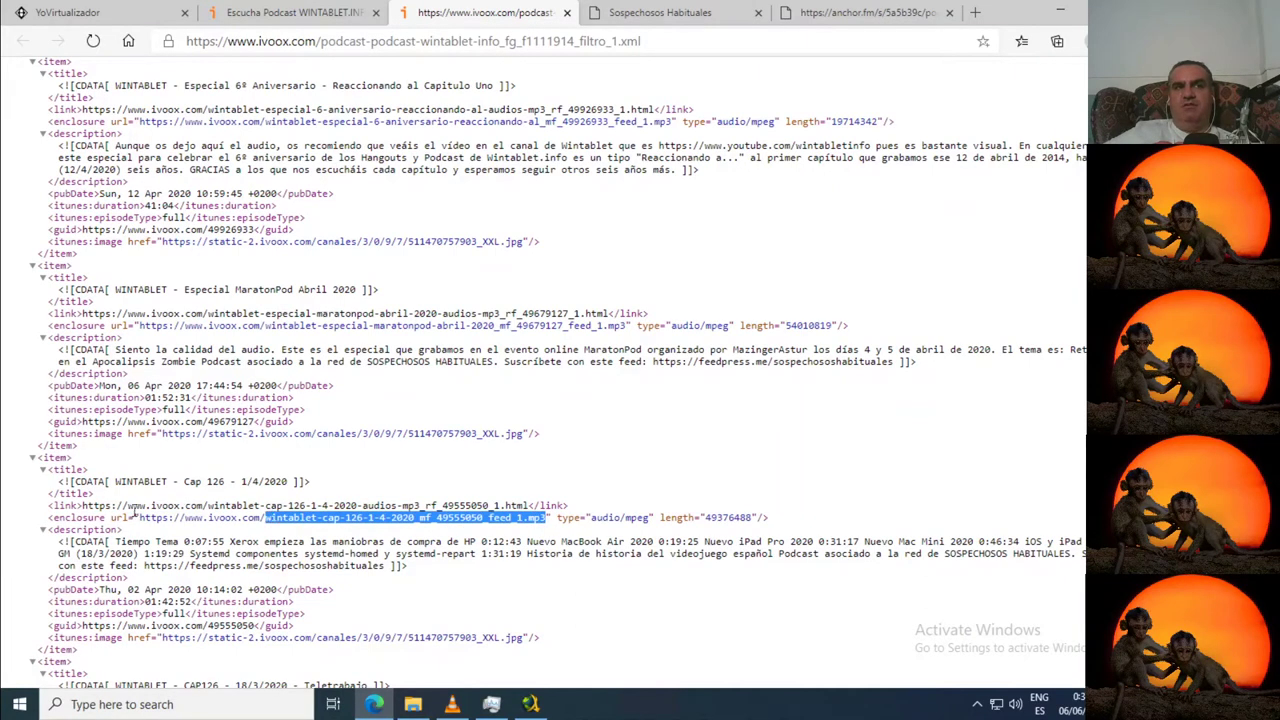
drag(113, 507, 547, 504)
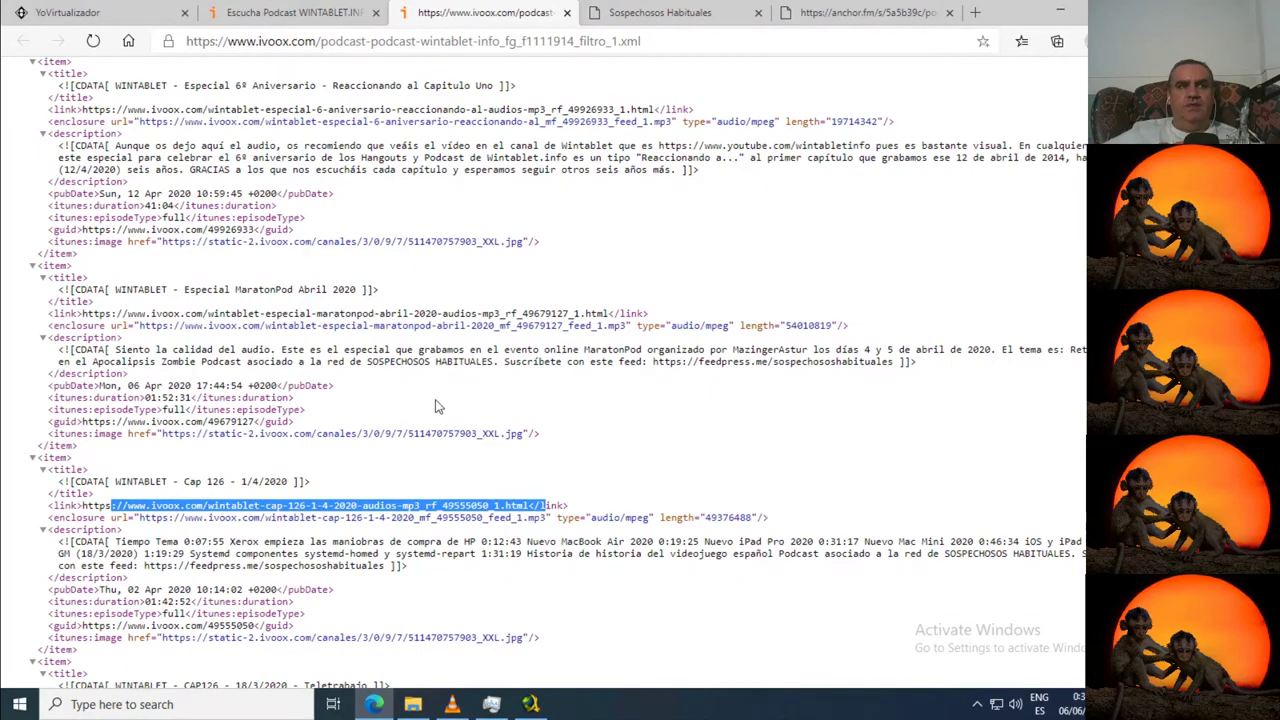
click(532, 477)
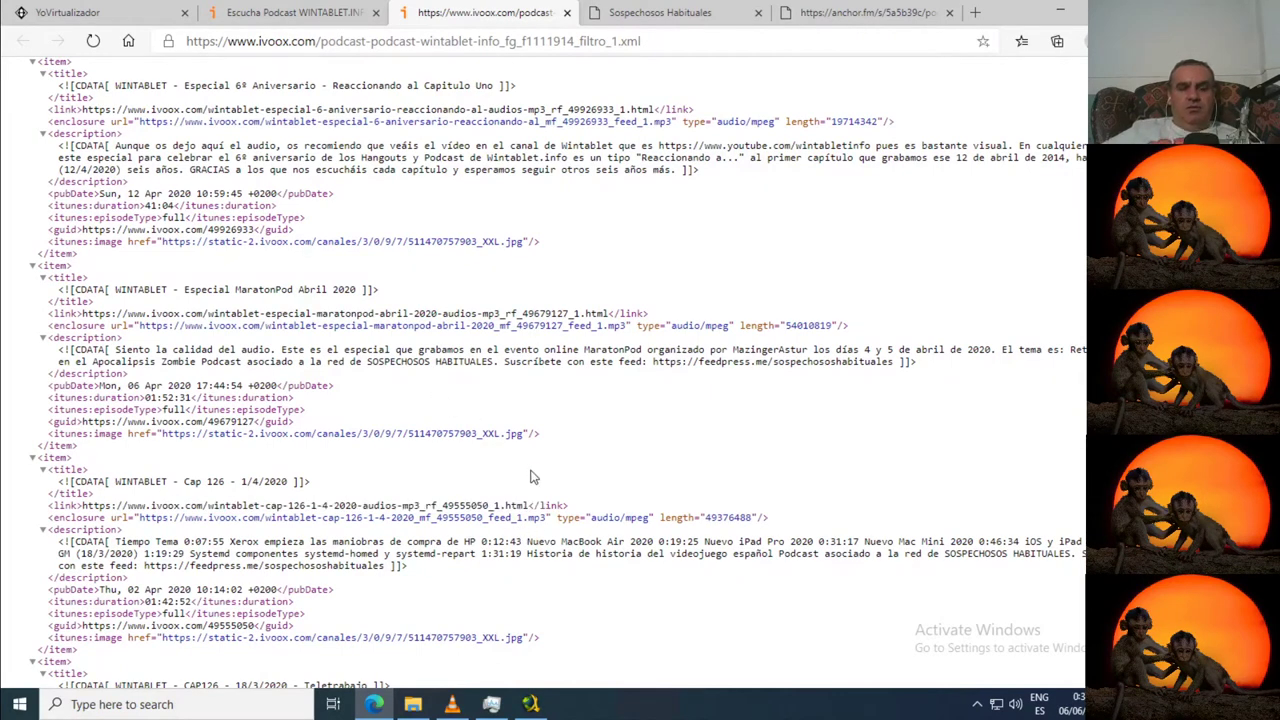
- Search the feed for "you" and highlight the Unreal Engine 5 YouTube link text in the Cap 129 description
key(ctrl+f)
text(you)
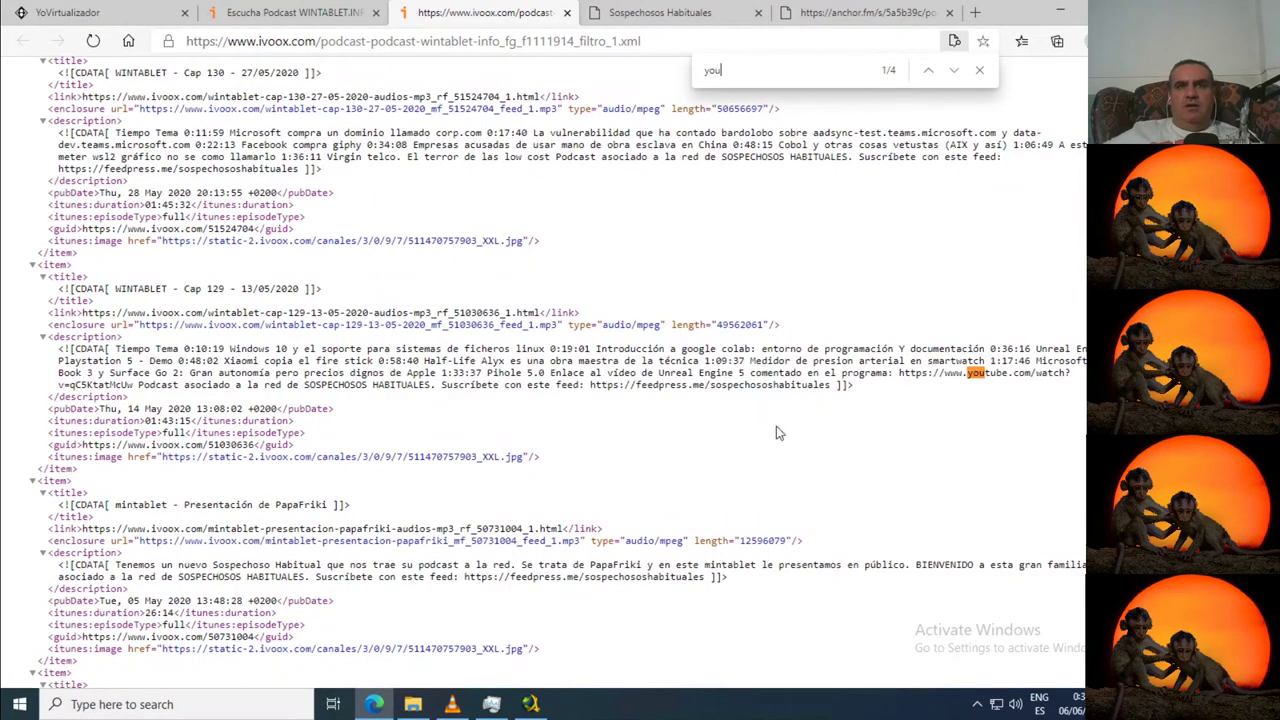
drag(546, 373, 672, 388)
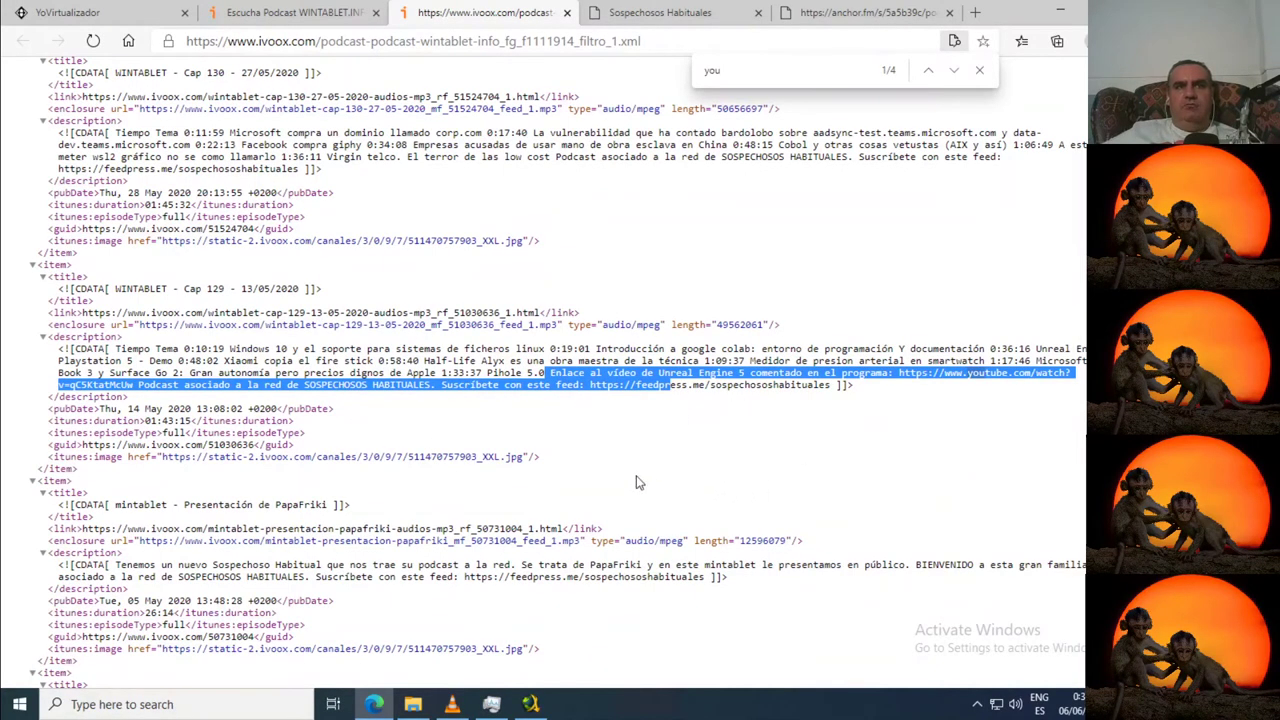
click(530, 705)
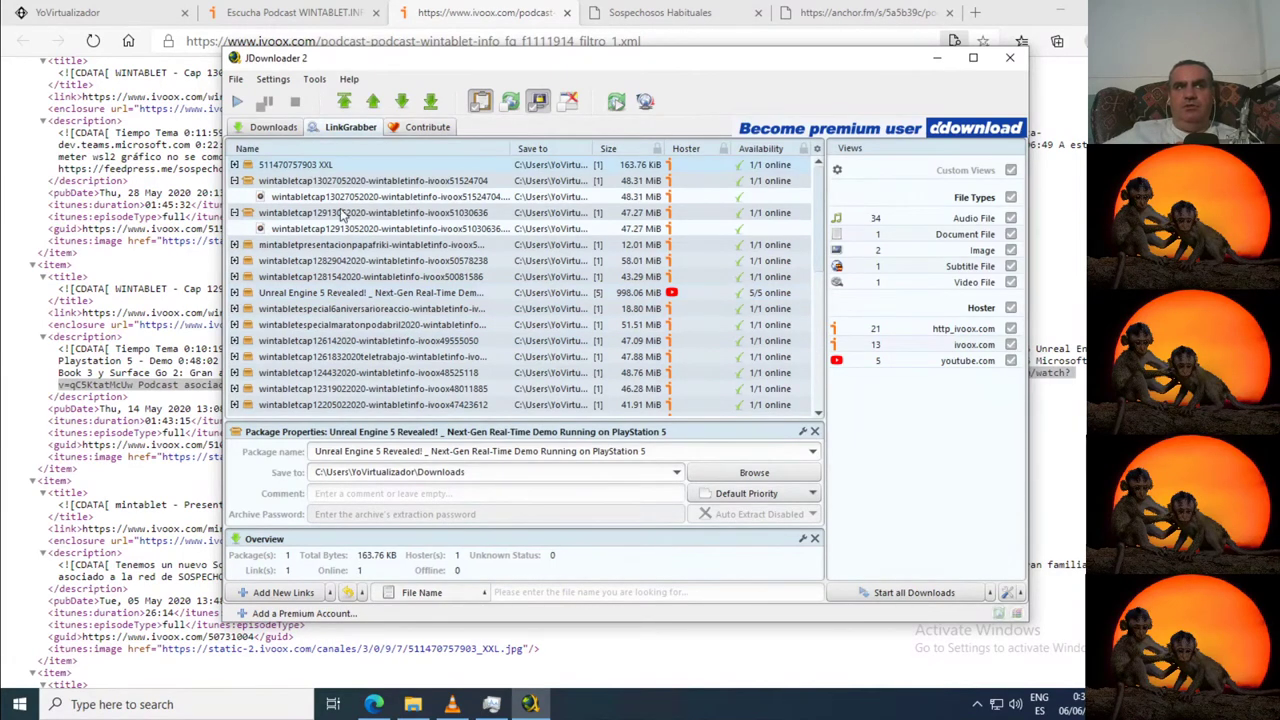
click(316, 168)
scroll(380, 400, down, 5)
shift+click(380, 409)
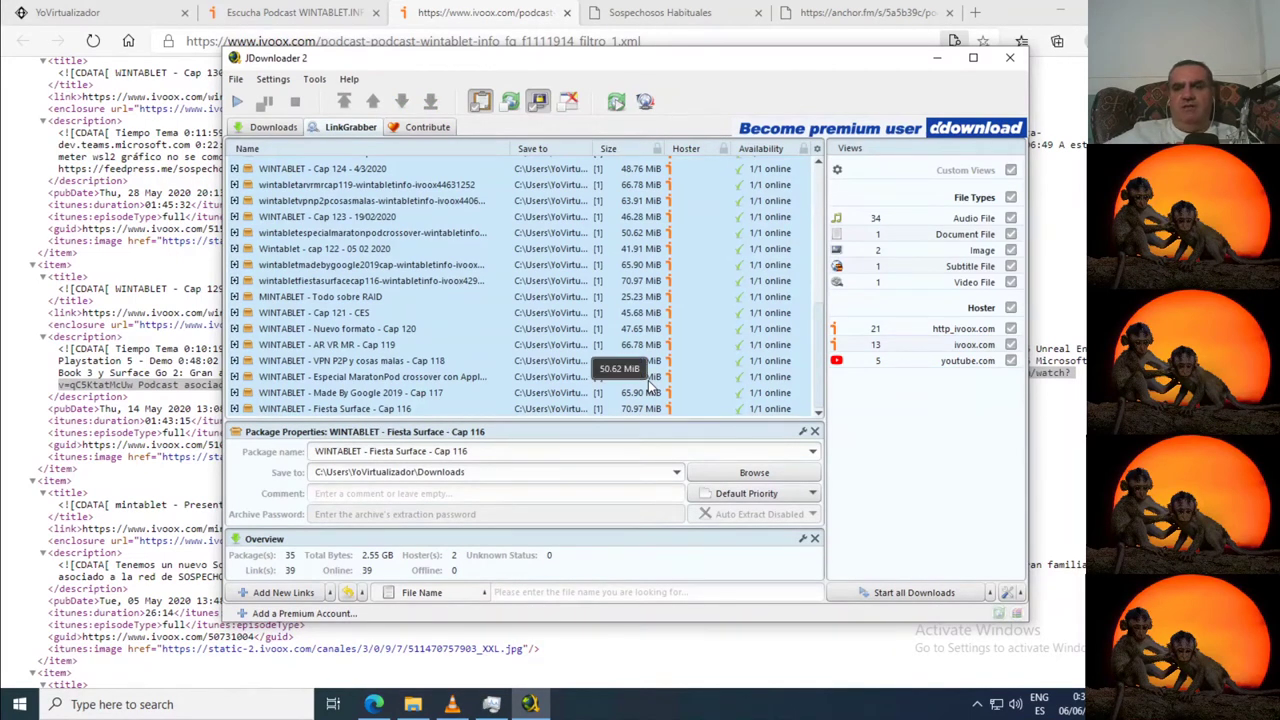
key(Delete)
click(688, 382)
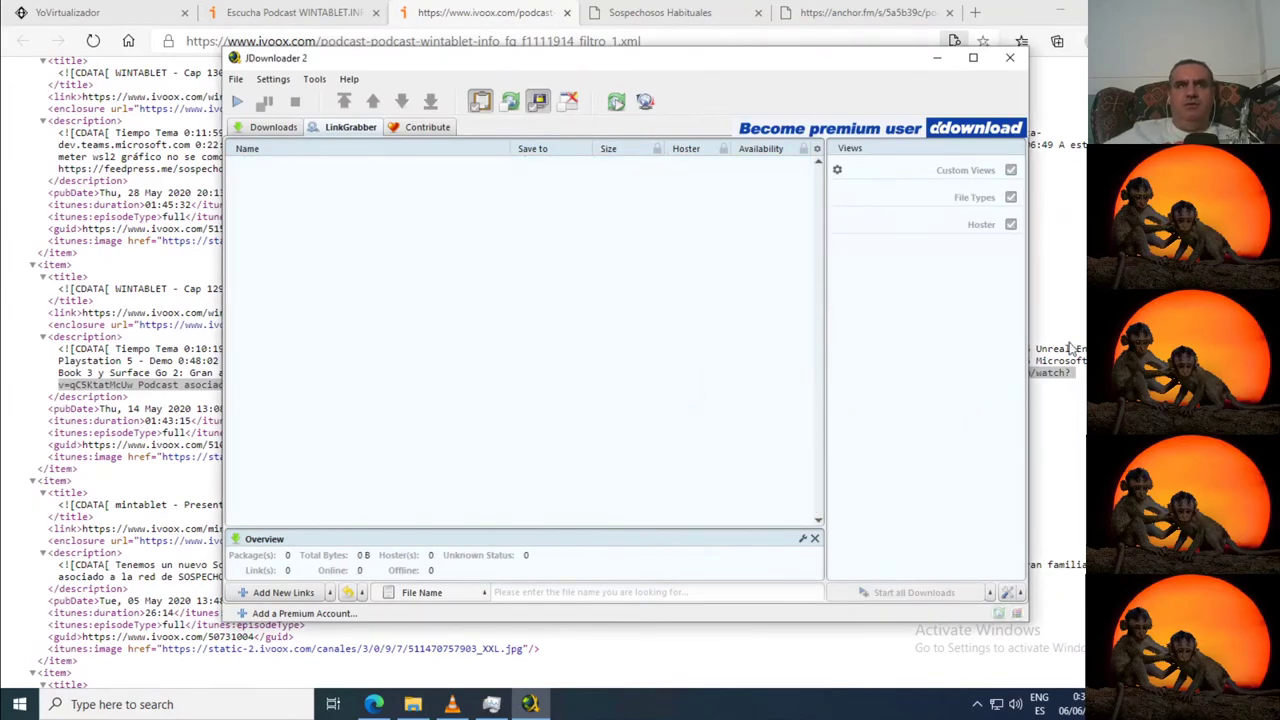
- Switch to the browser and close the iVoox WINTABLET podcast page and its XML feed, leaving the Sospechosos Habituales page showing
click(366, 18)
click(366, 18)
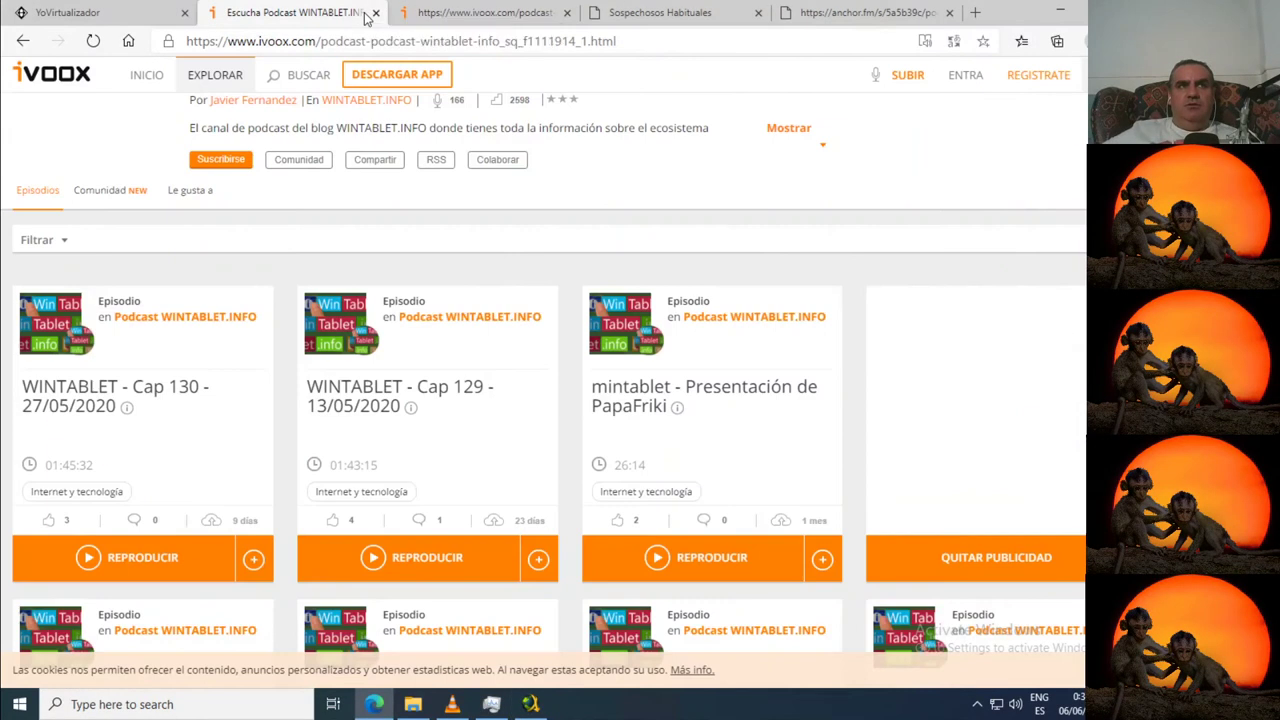
click(376, 14)
click(377, 14)
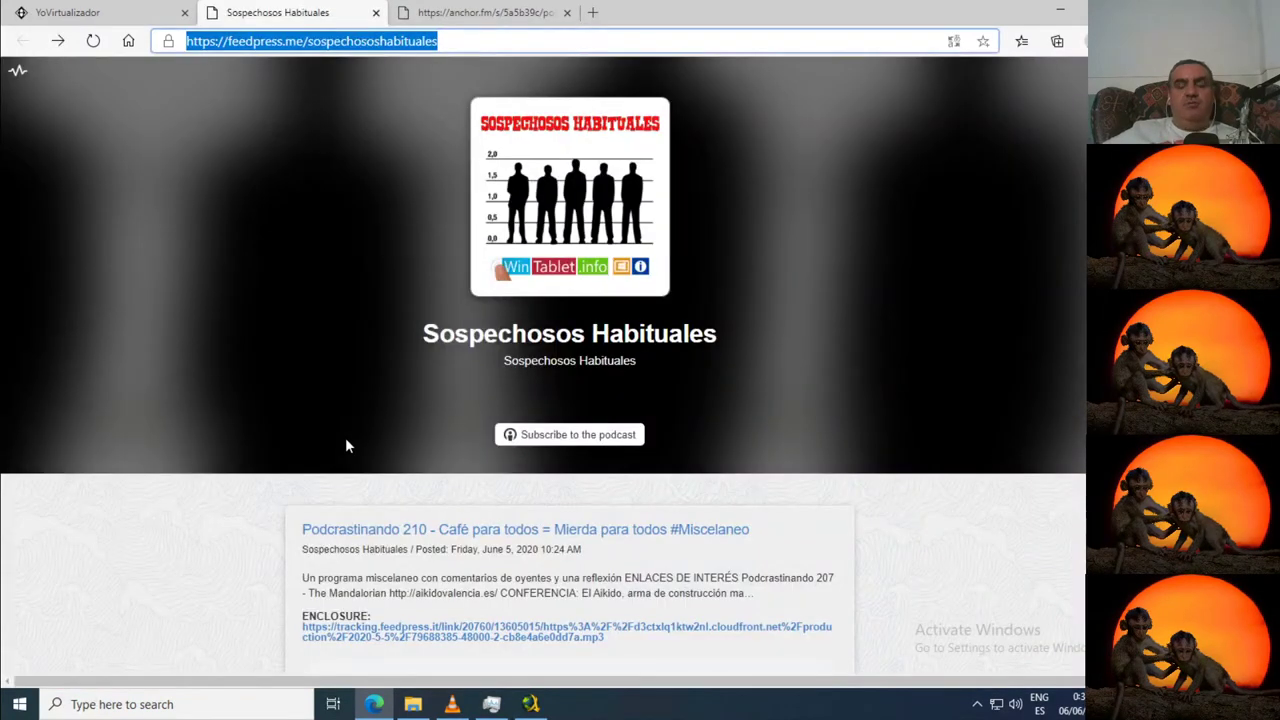
- Look through the Sospechosos Habituales feed down to its oldest 2008 episodes, highlighting the posting date of treki23 - podcast 9
click(360, 268)
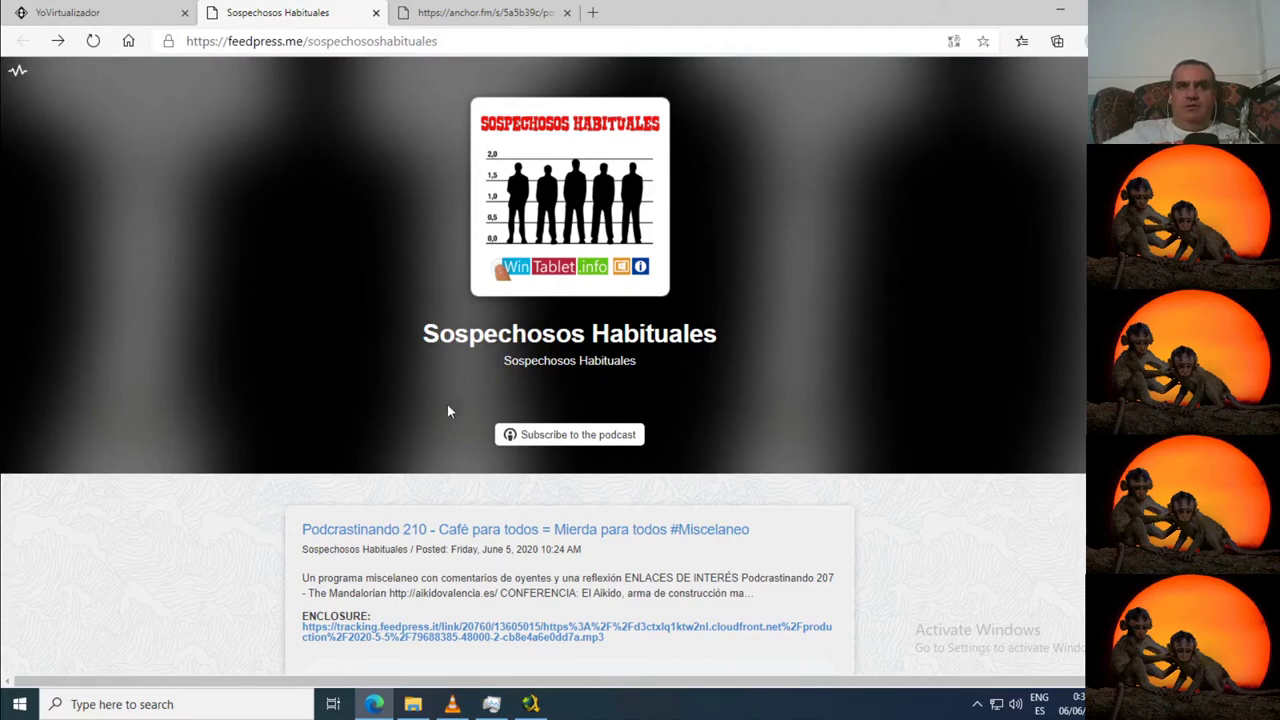
scroll(307, 477, down, 2)
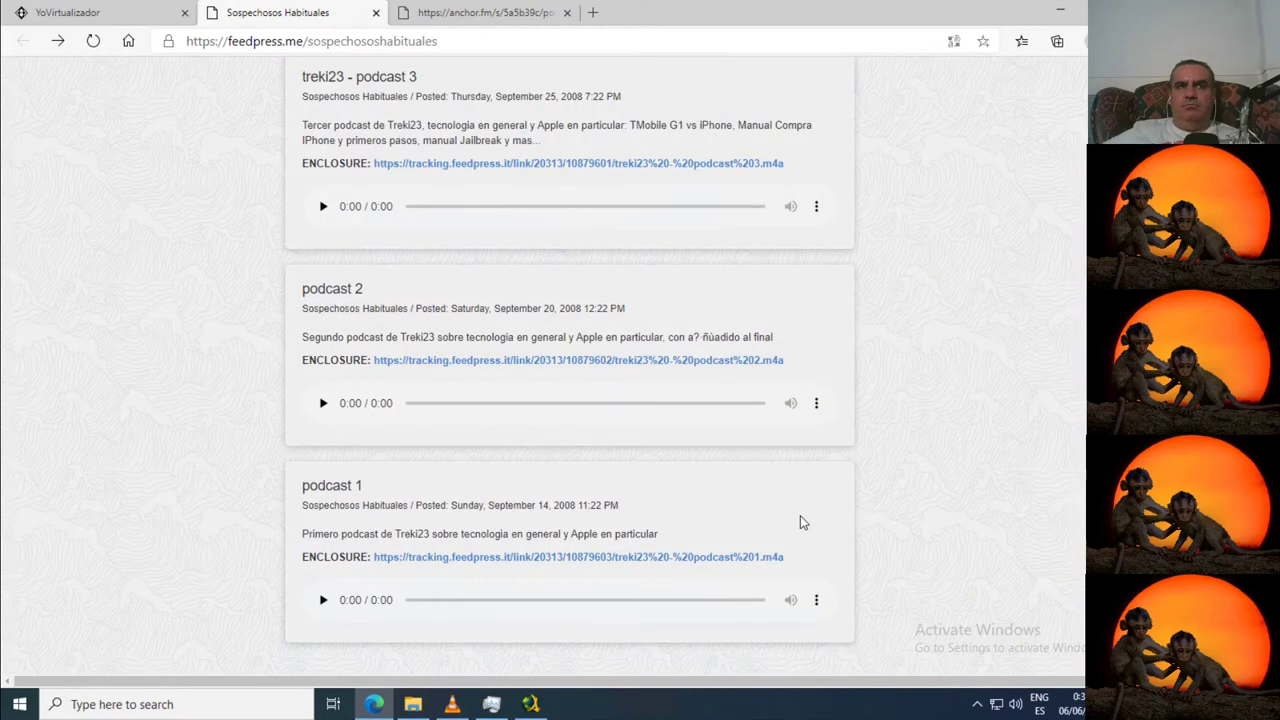
scroll(829, 563, up, 12)
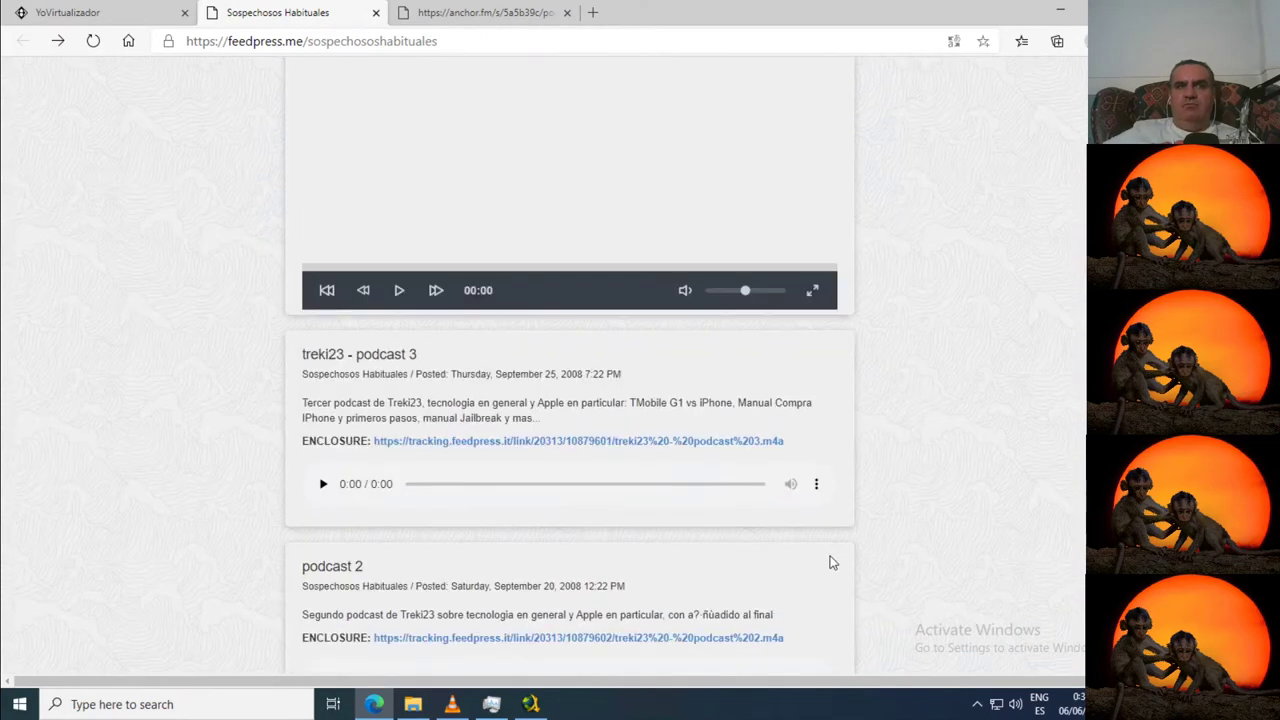
scroll(829, 563, up, 9)
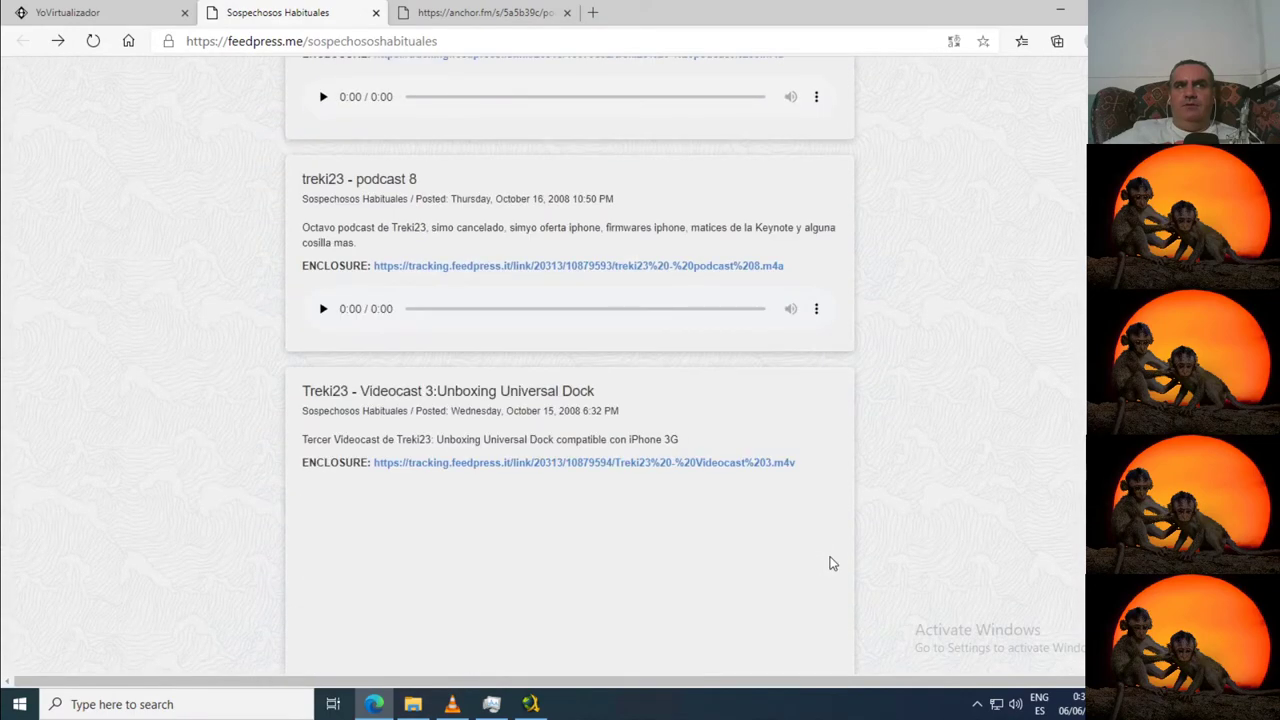
scroll(829, 563, up, 5)
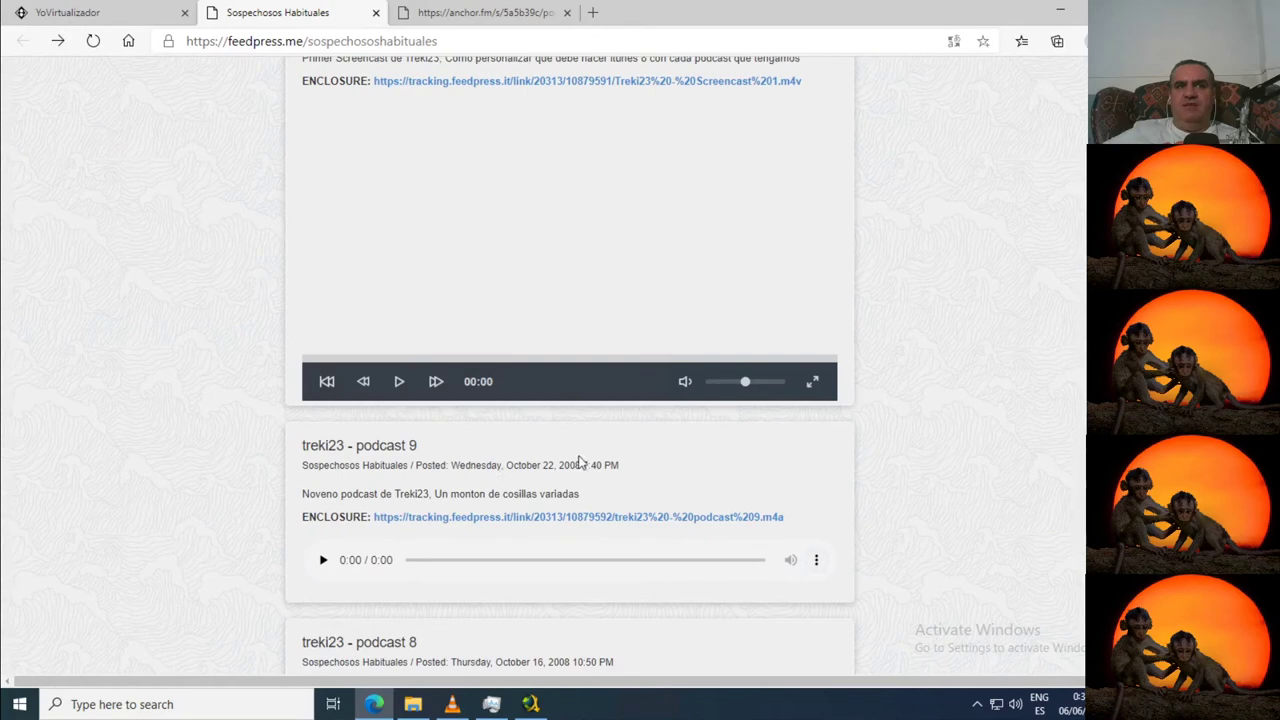
drag(587, 465, 463, 462)
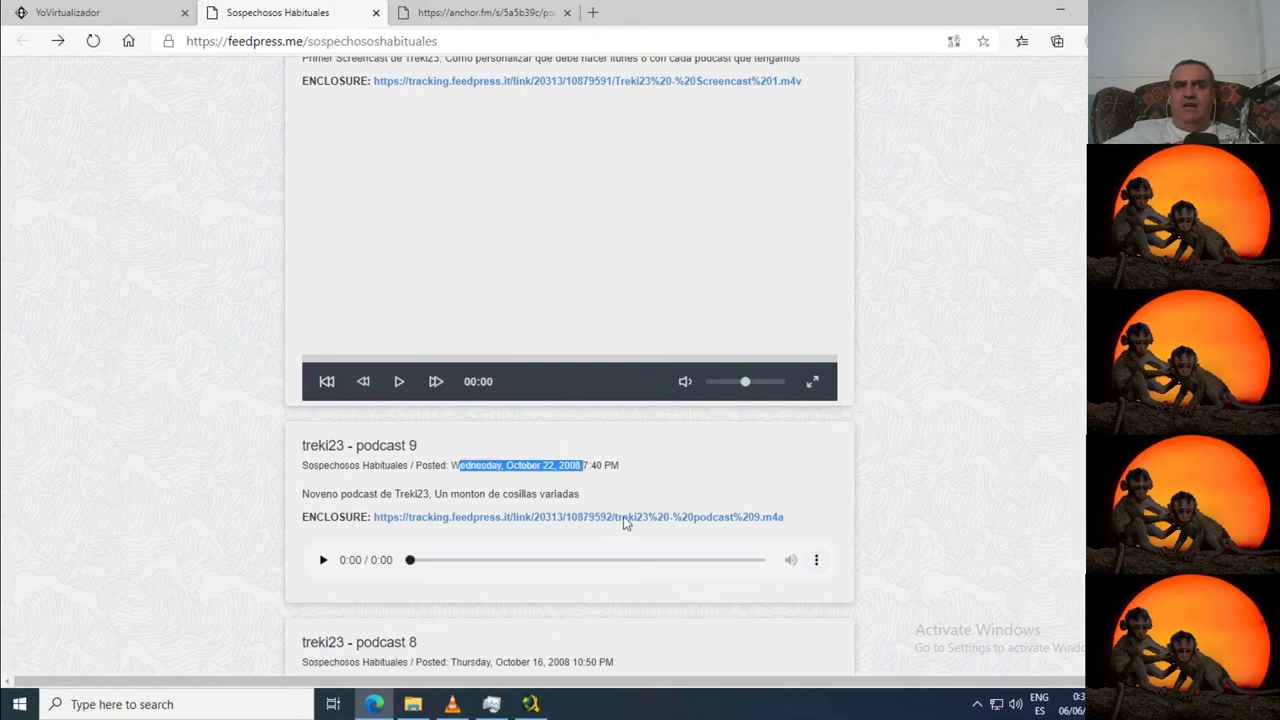
scroll(900, 563, up, 5)
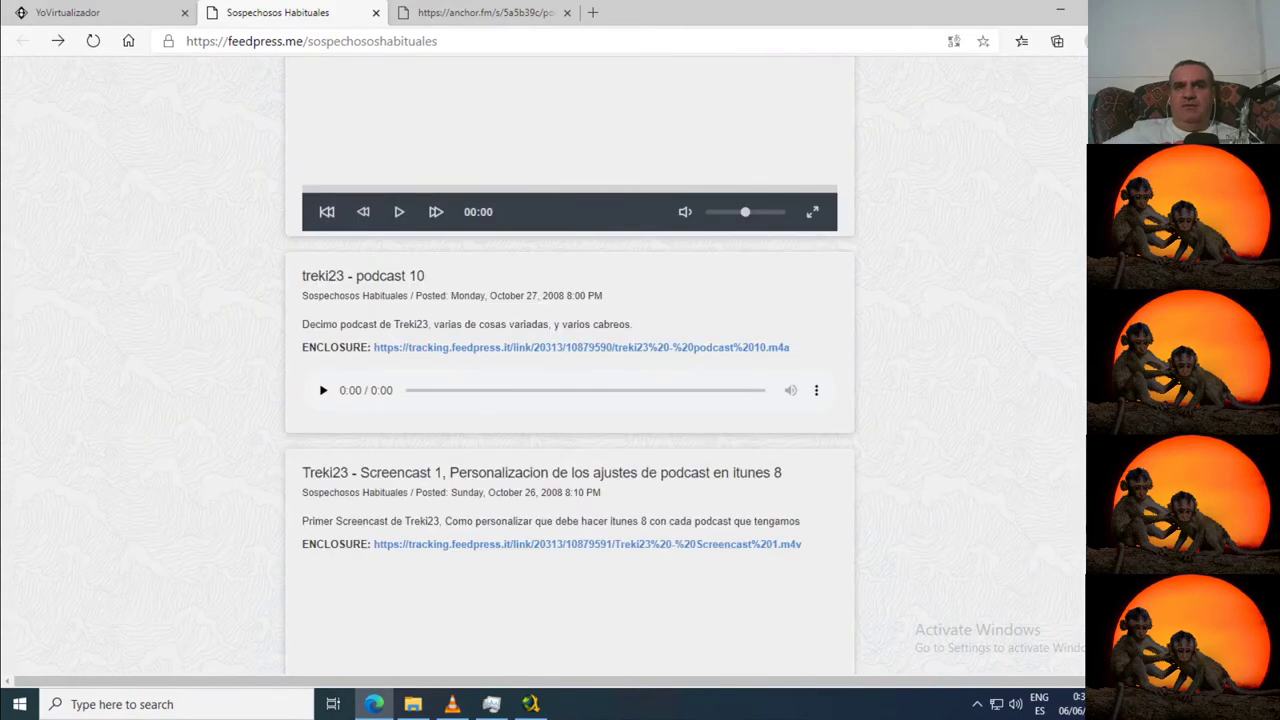
- Look back up through the Sospechosos Habituales feed, highlighting the posting date of the Clientes de Twitter episode
scroll(570, 365, up, 20)
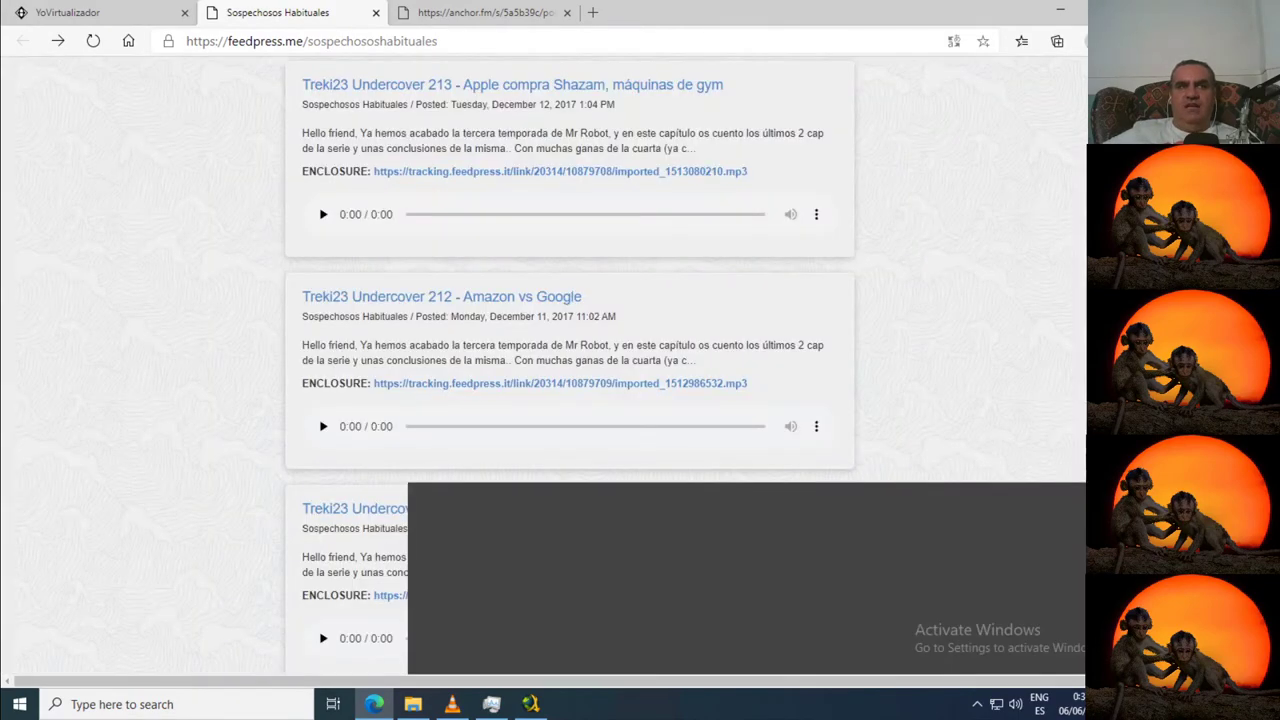
scroll(386, 338, up, 15)
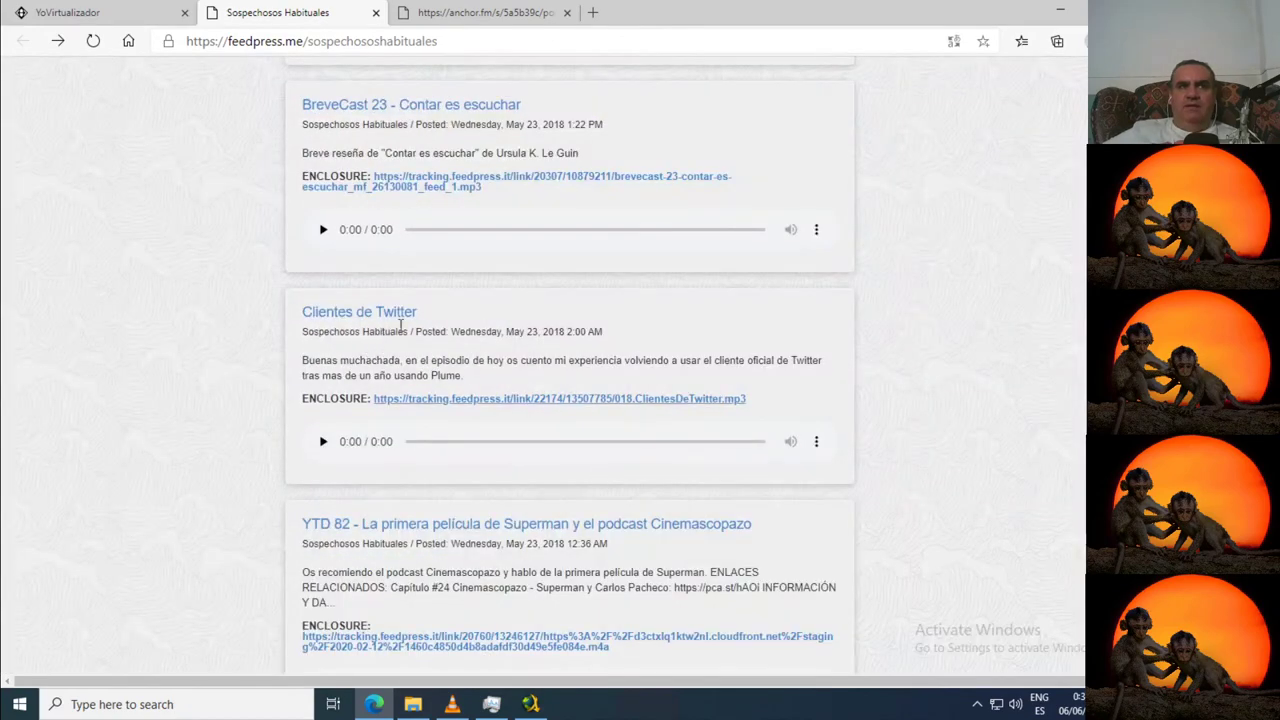
drag(521, 335, 650, 338)
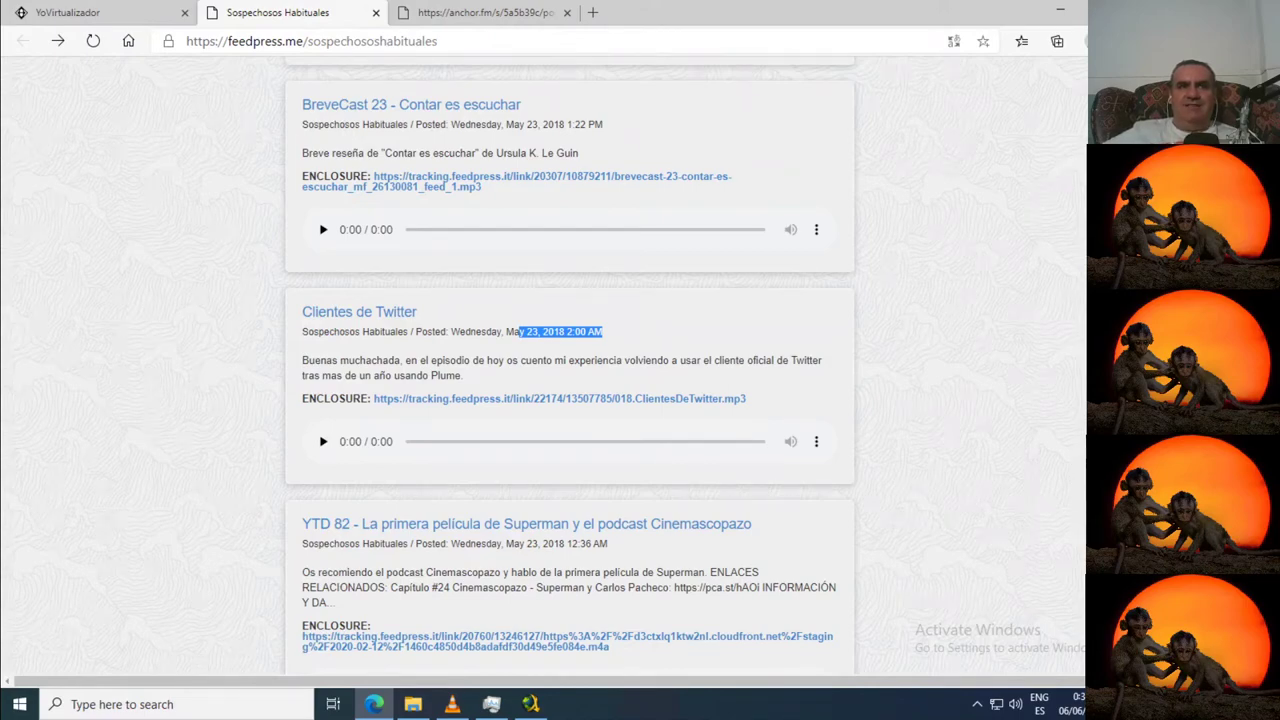
scroll(560, 342, up, 20)
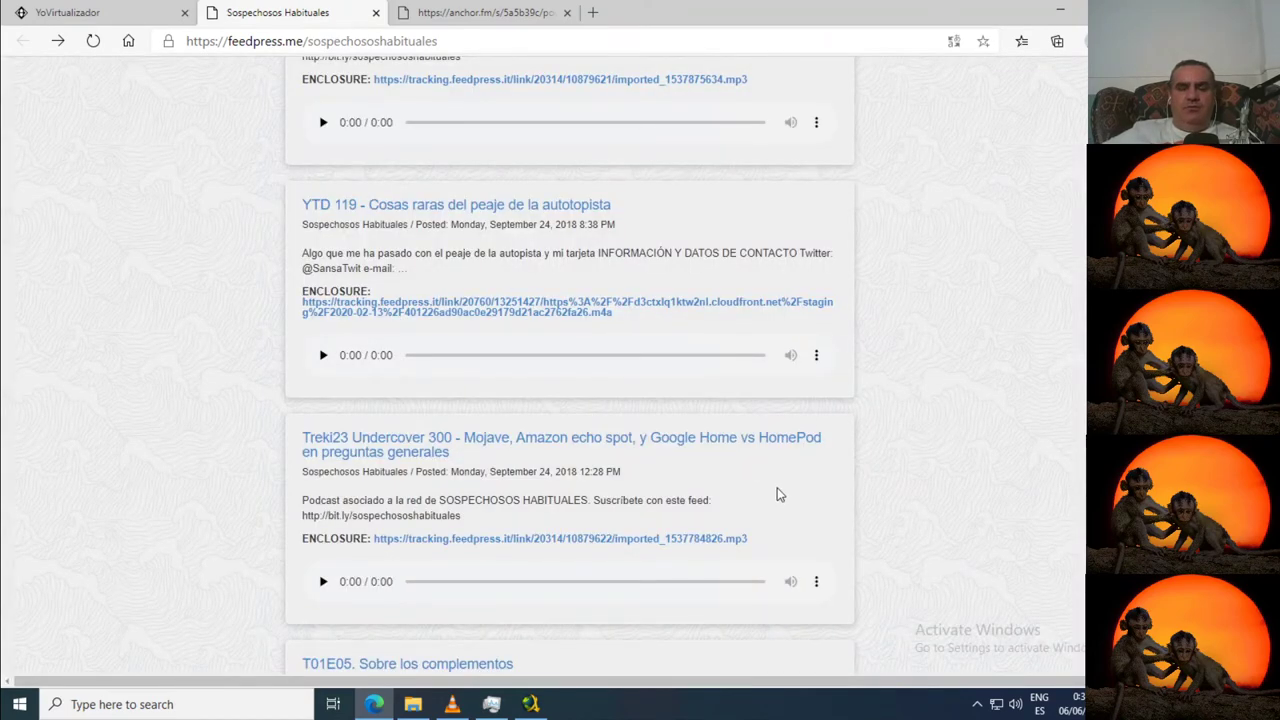
- Select all content of the Sospechosos Habituales page, switch to JDownloader 2 and open the Analyse and Add Links dialog
key(ctrl+a)
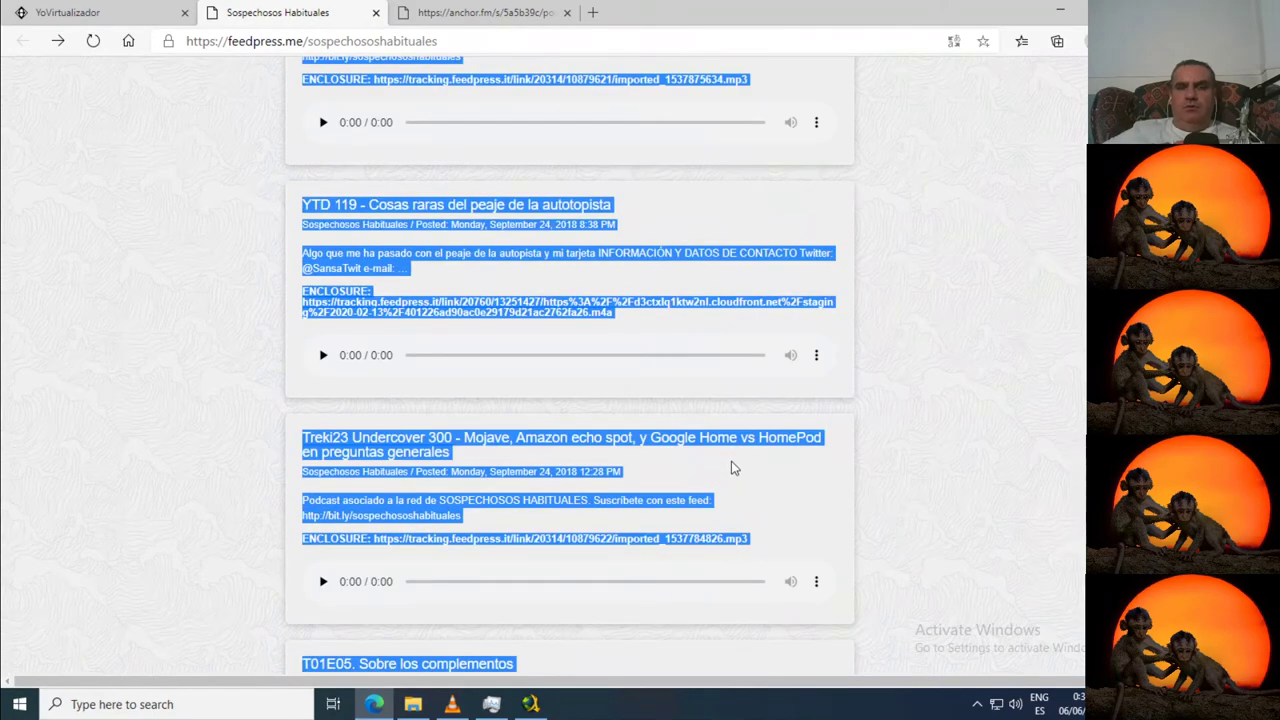
click(533, 704)
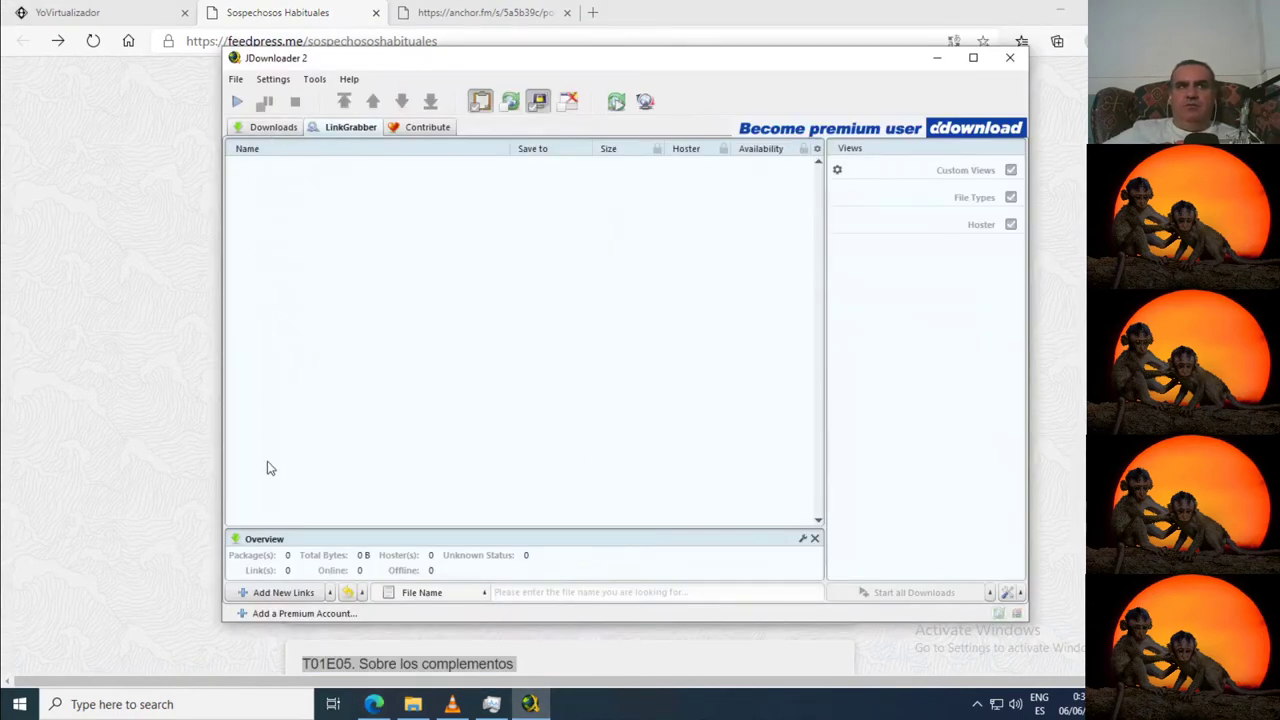
click(276, 592)
click(435, 289)
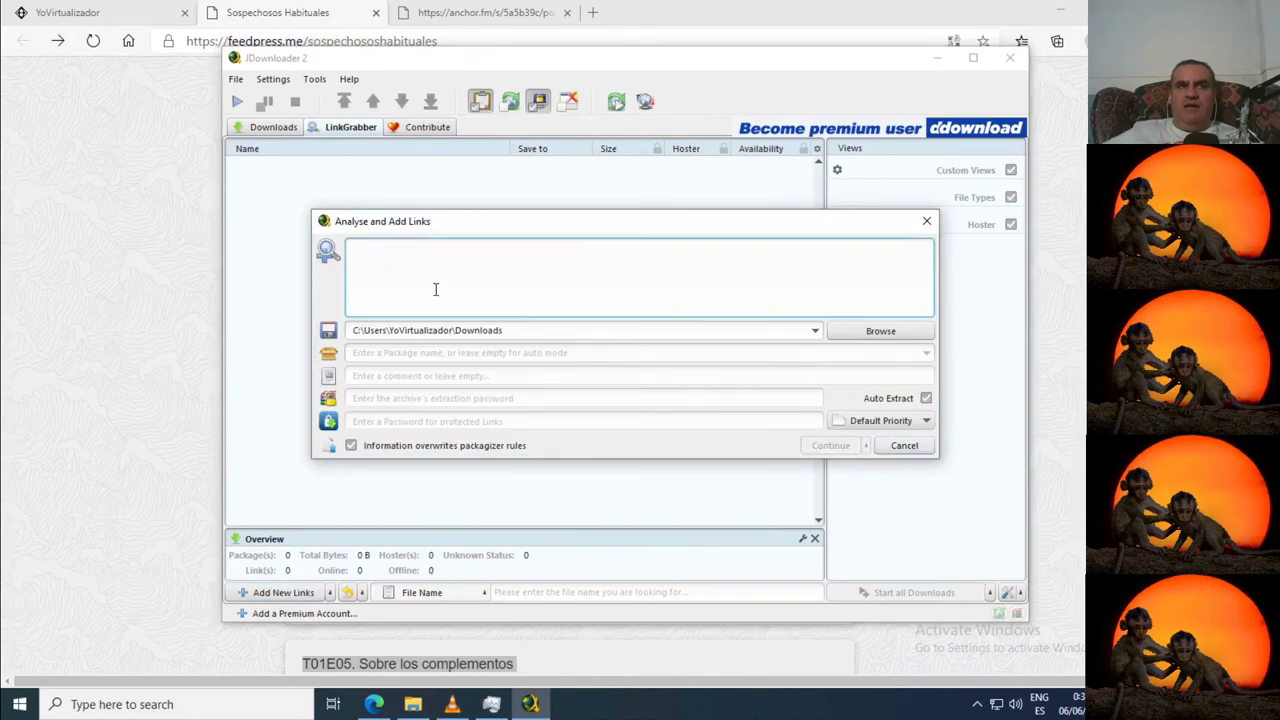
- Return to the browser, select the Sospechosos Habituales page content again and switch back to JDownloader 2's Analyse and Add Links dialog
click(455, 40)
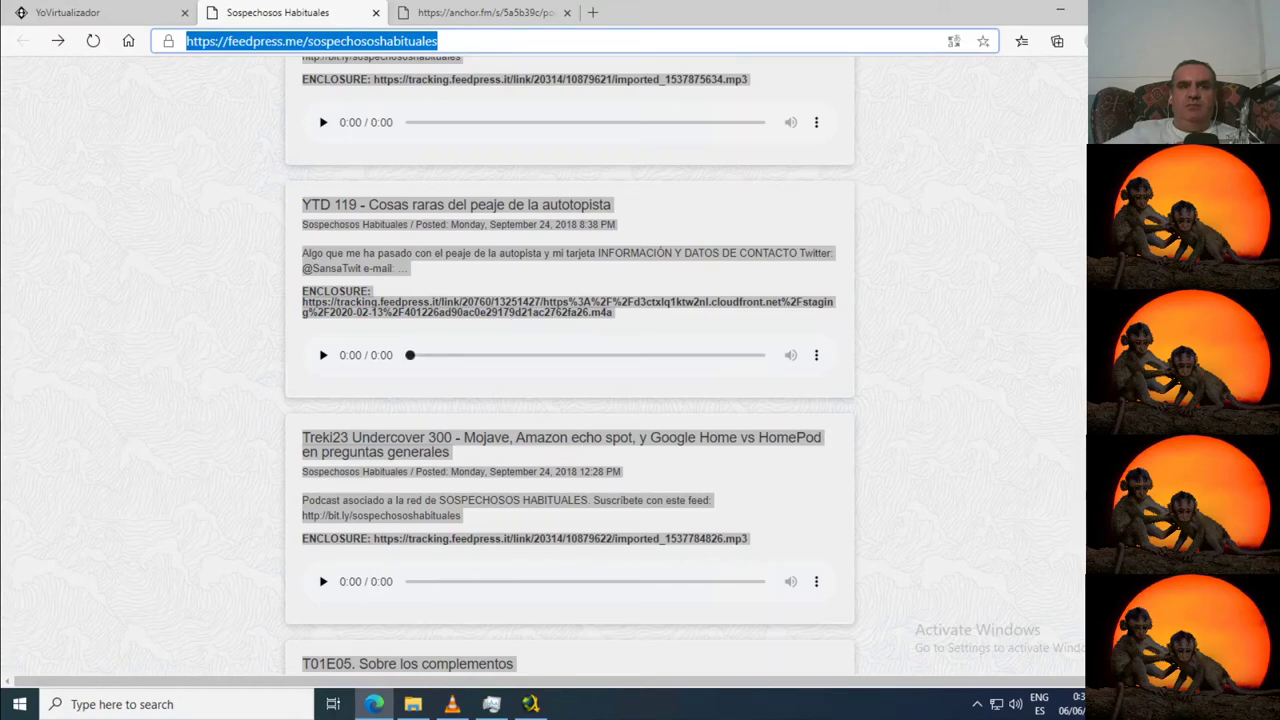
click(531, 704)
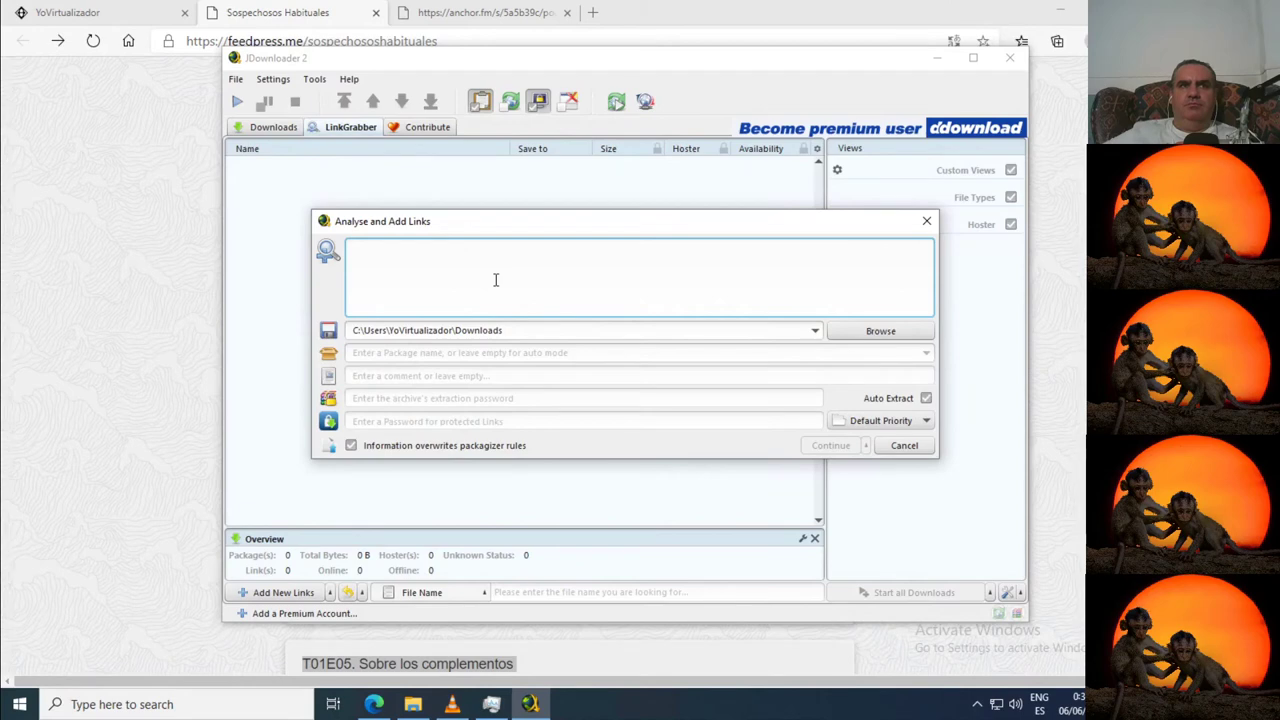
click(186, 262)
drag(658, 329, 216, 168)
drag(279, 100, 307, 175)
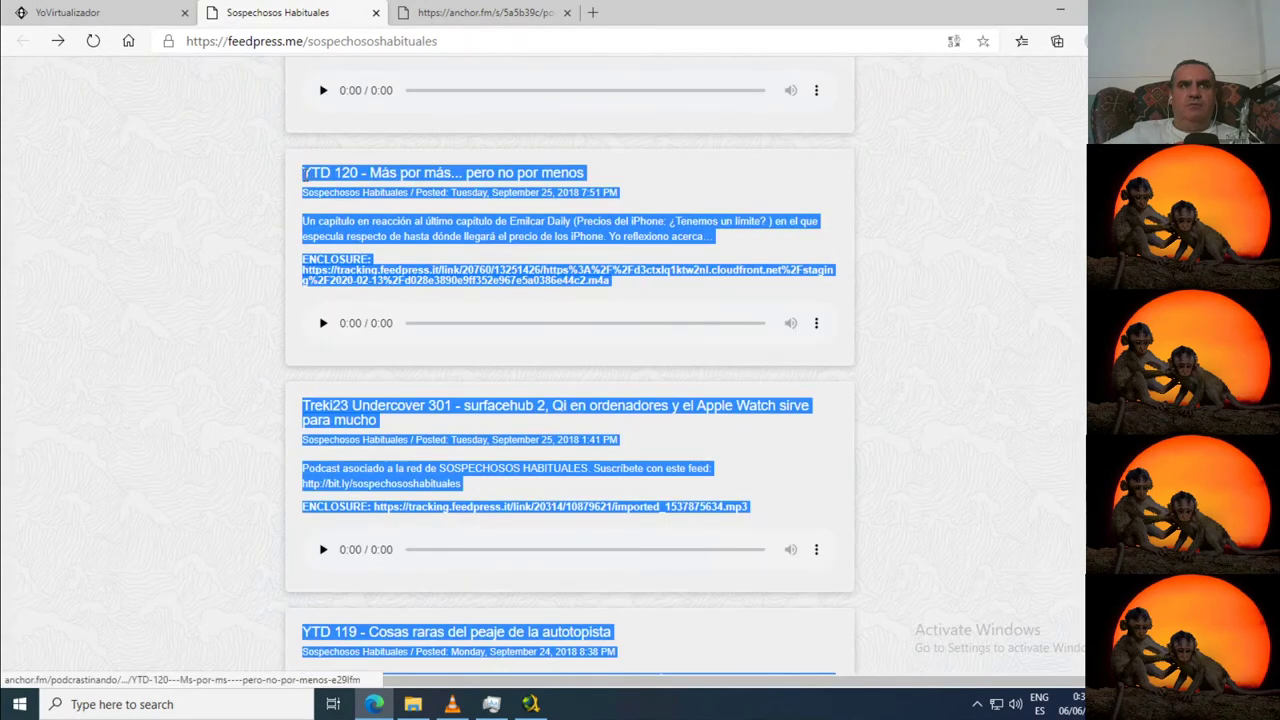
click(530, 705)
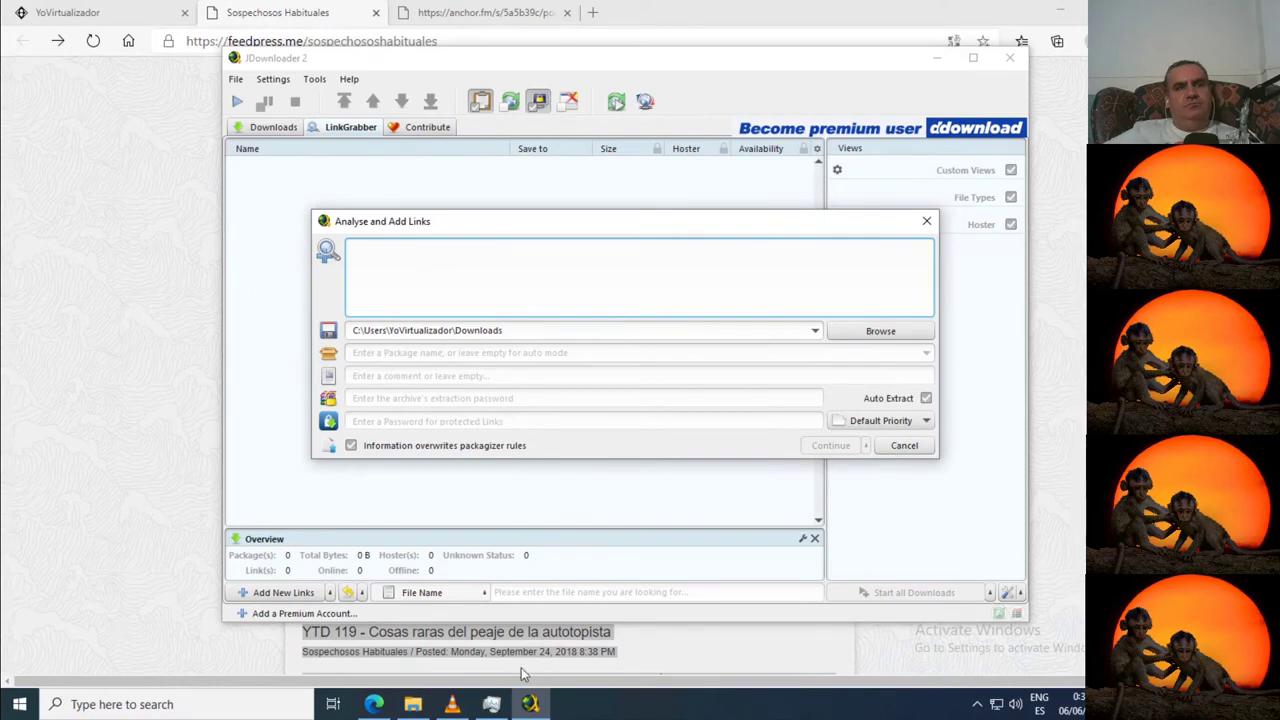
- Switch to Task Manager and examine JDownloader's processor load in the process details and the CPU performance graph, checking the link dialog in between
click(493, 705)
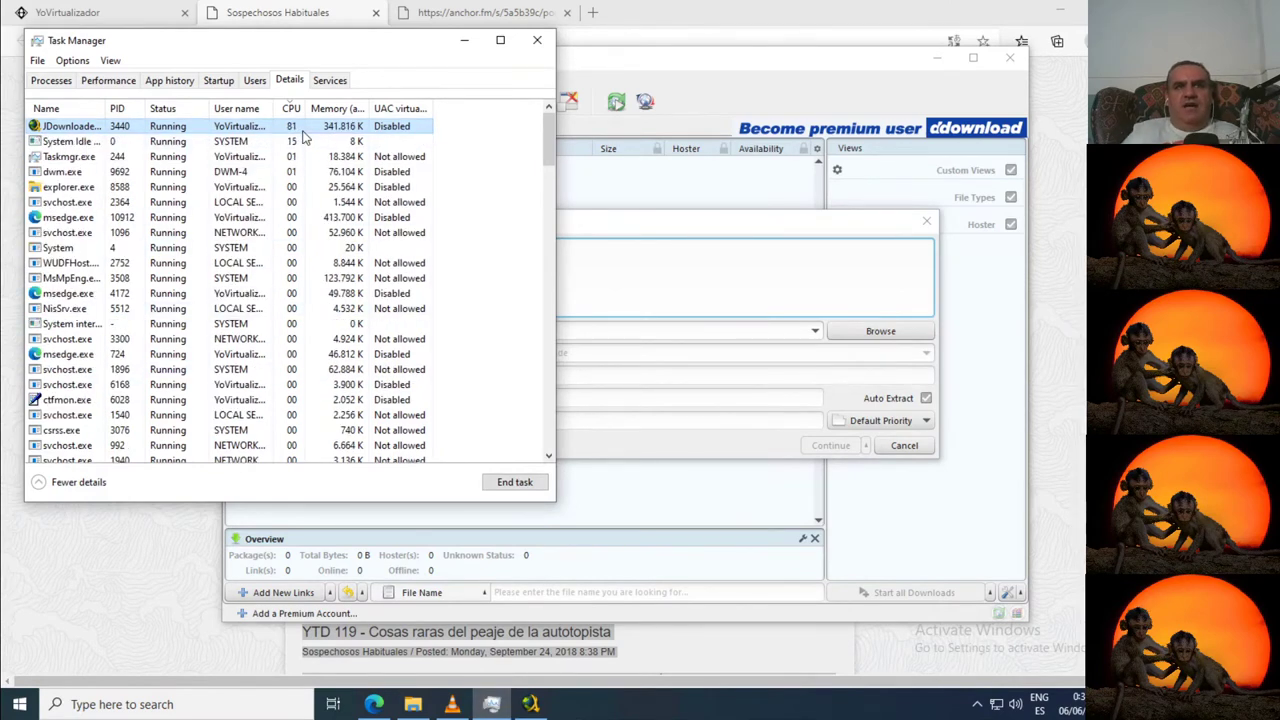
click(110, 81)
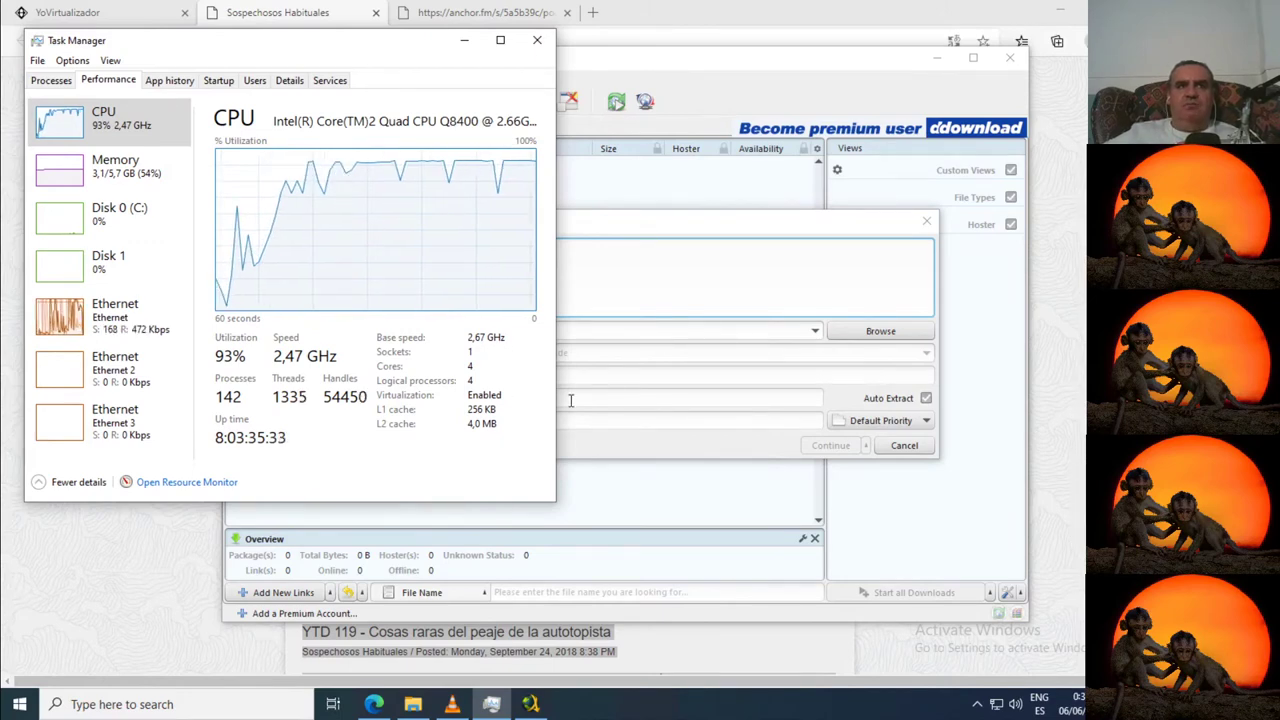
click(673, 447)
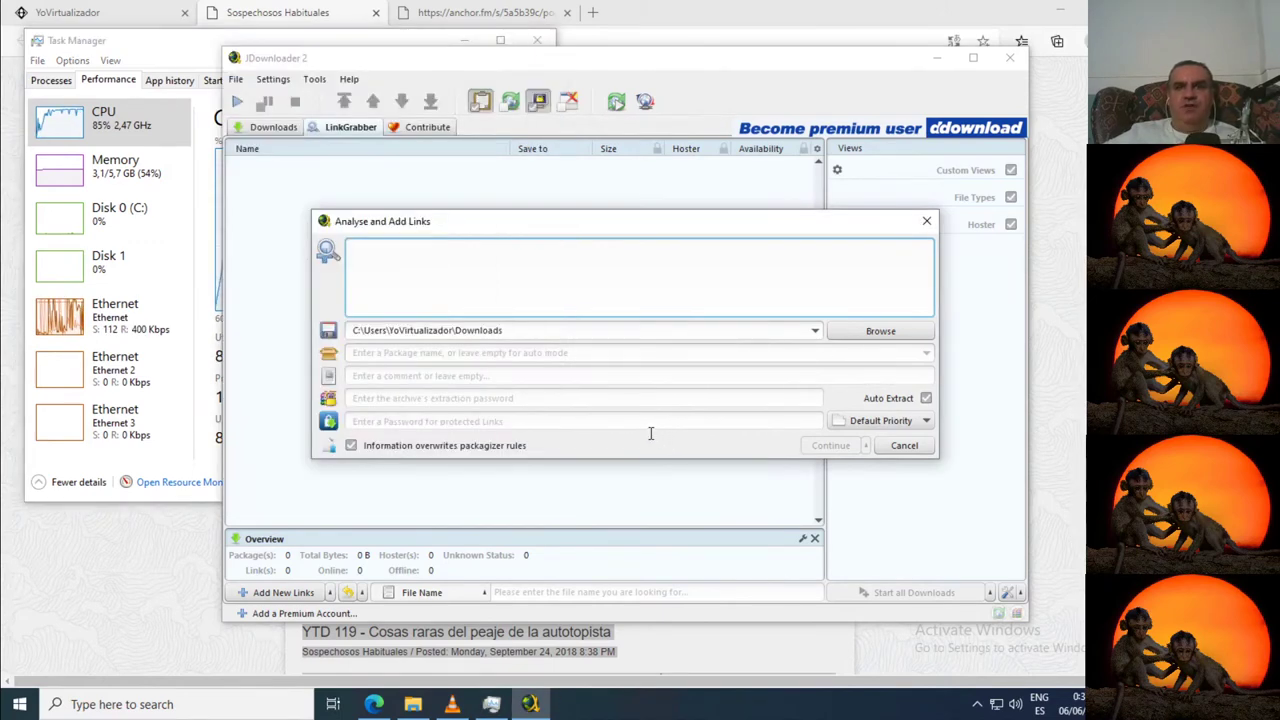
click(128, 44)
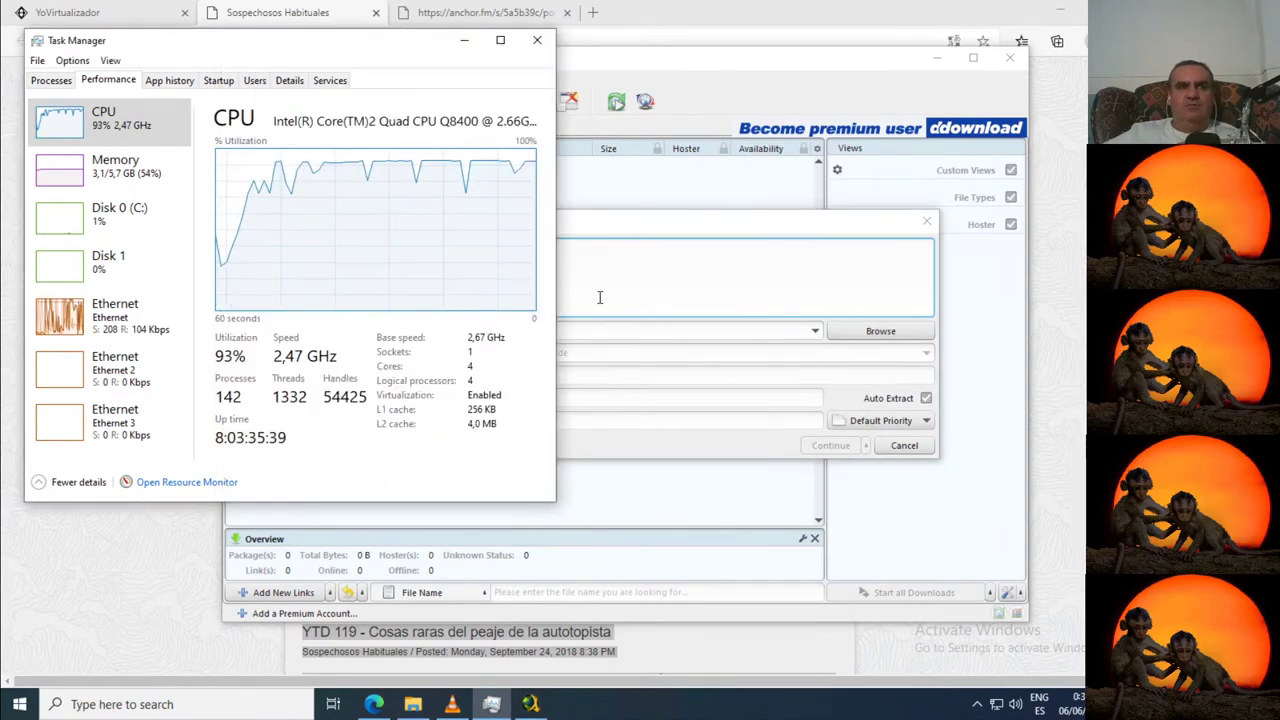
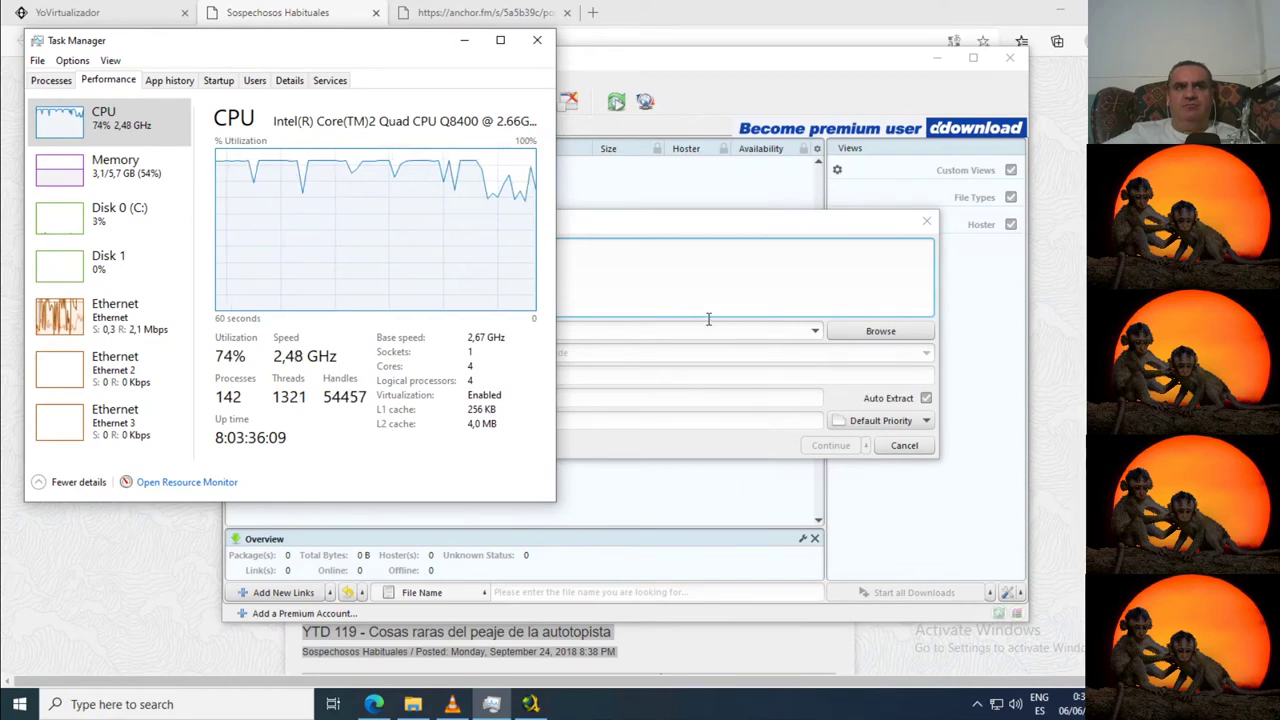
click(663, 263)
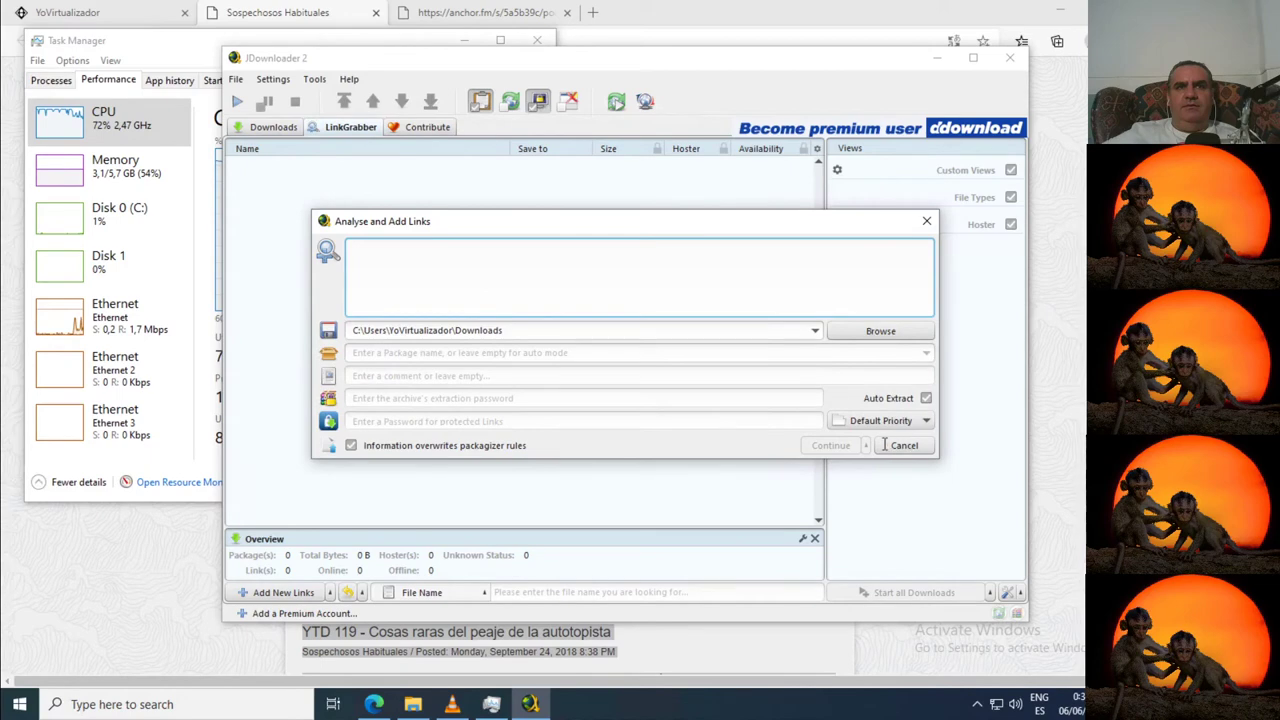
click(194, 46)
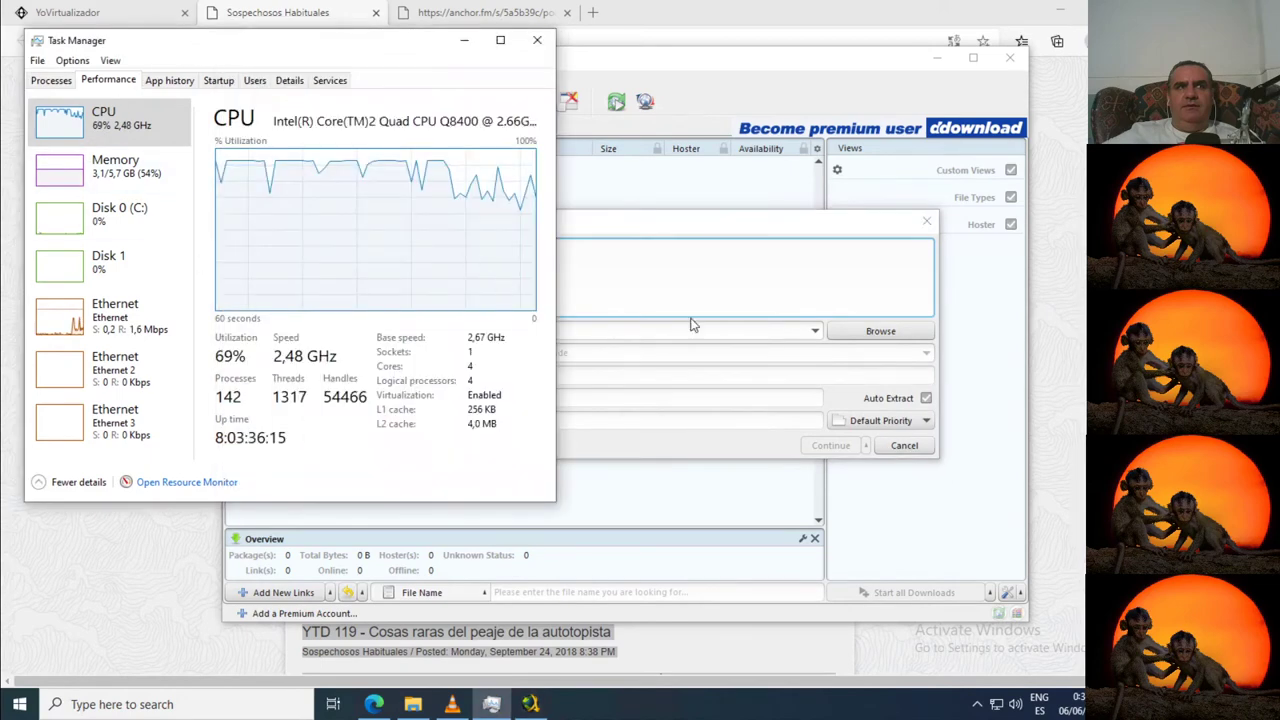
click(738, 268)
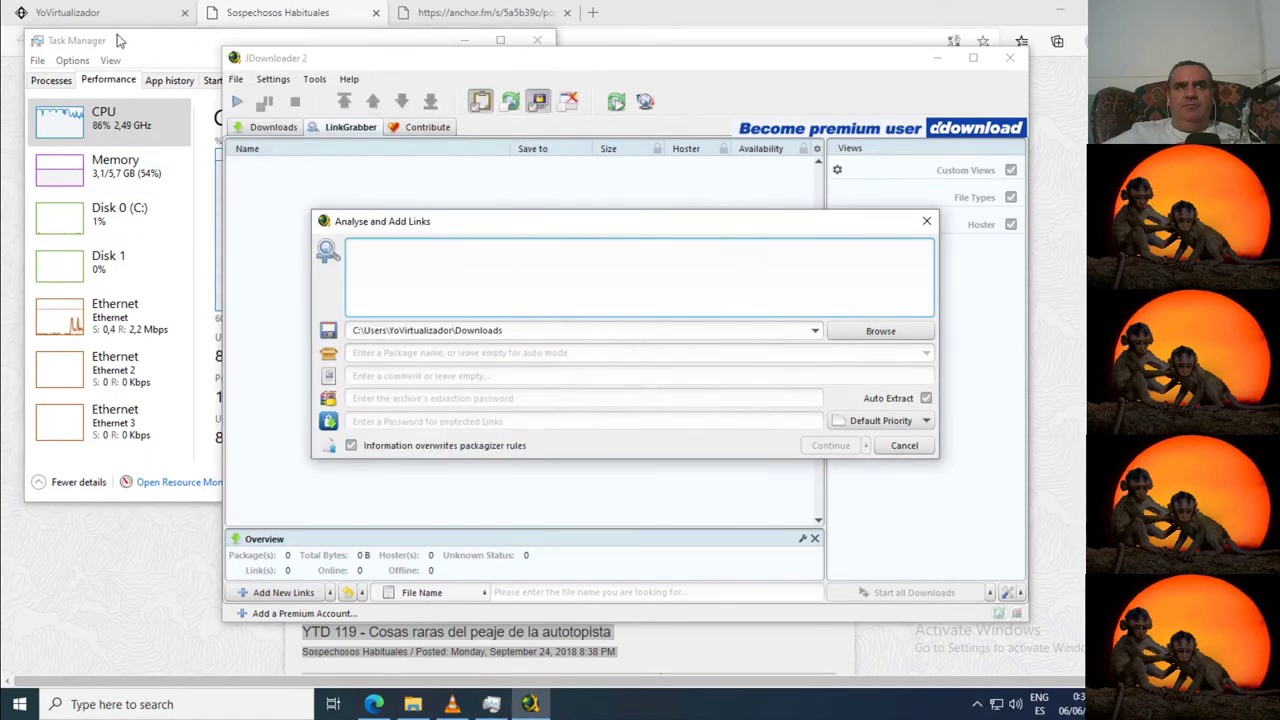
click(177, 48)
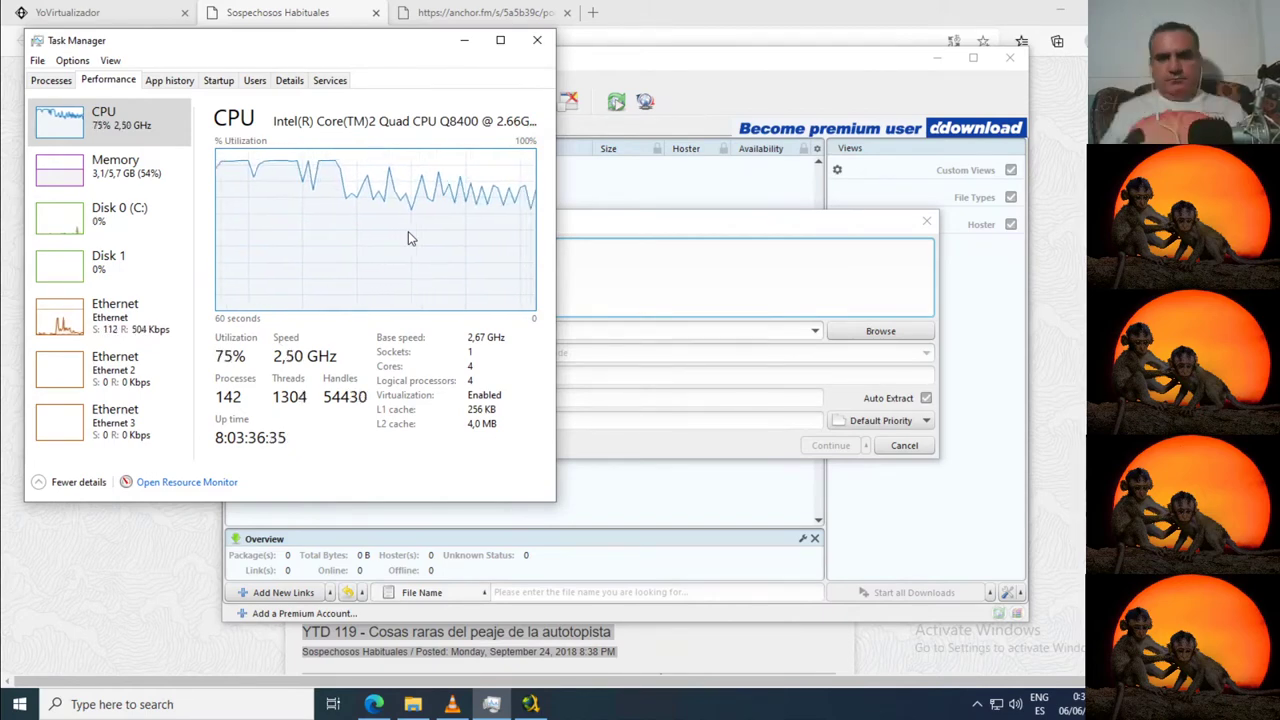
mouse_move(373, 704)
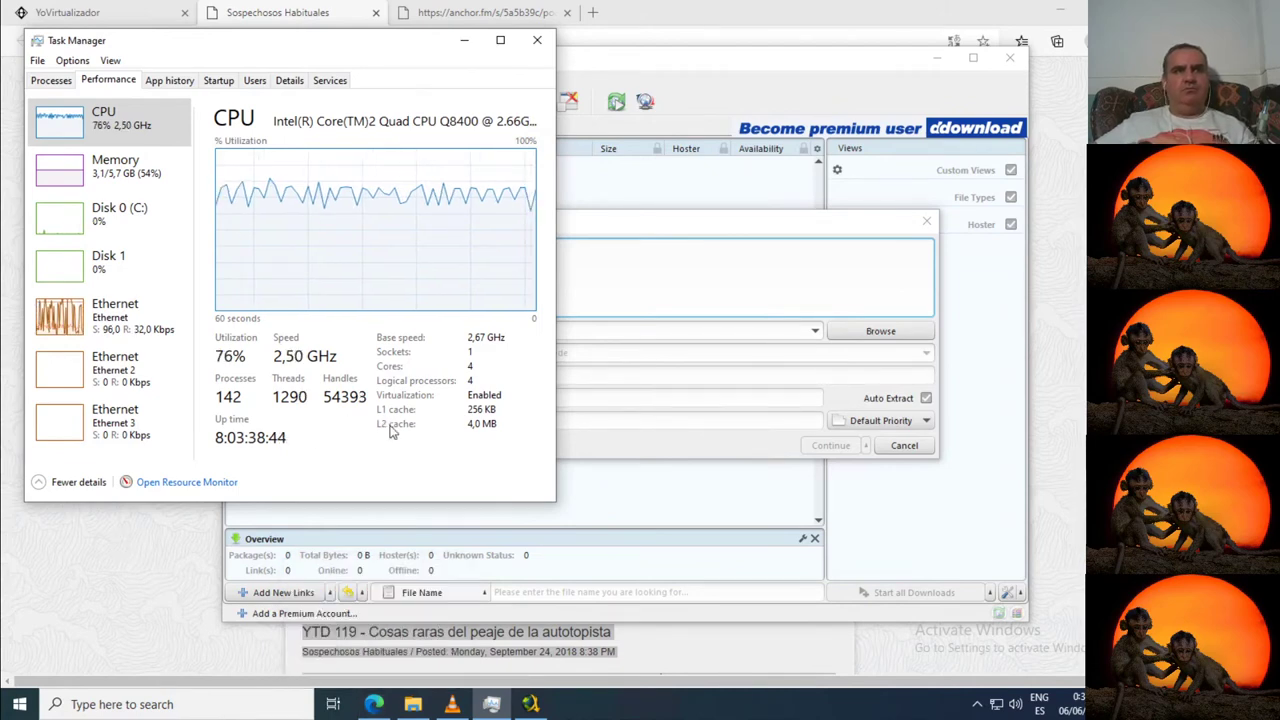
click(754, 289)
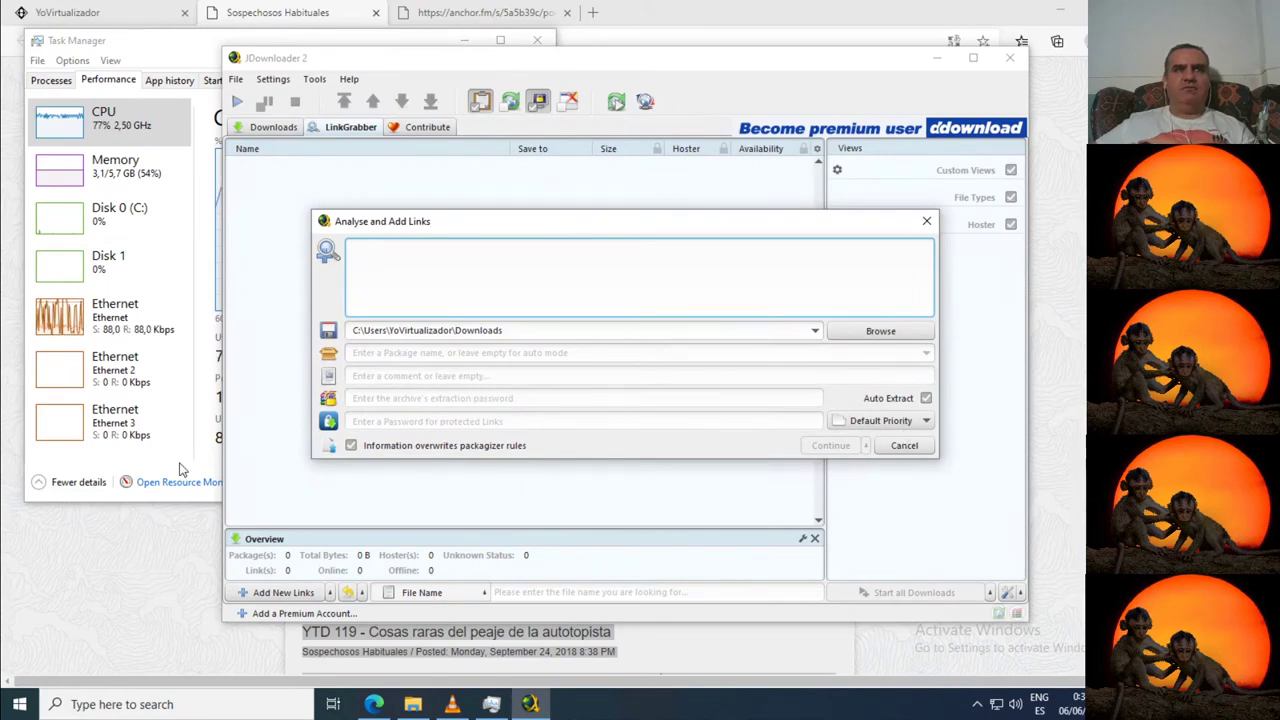
- End the JDownloader process from Task Manager's process details
drag(194, 448, 556, 448)
click(289, 80)
right_click(90, 128)
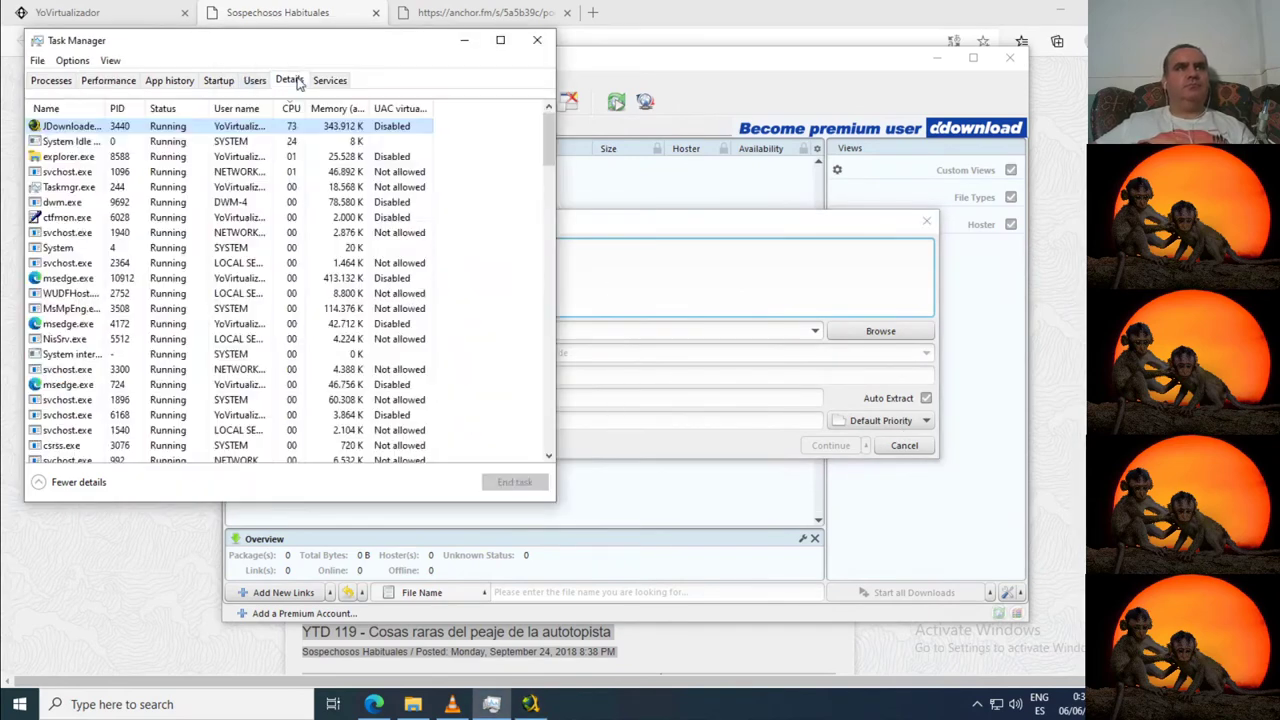
click(130, 162)
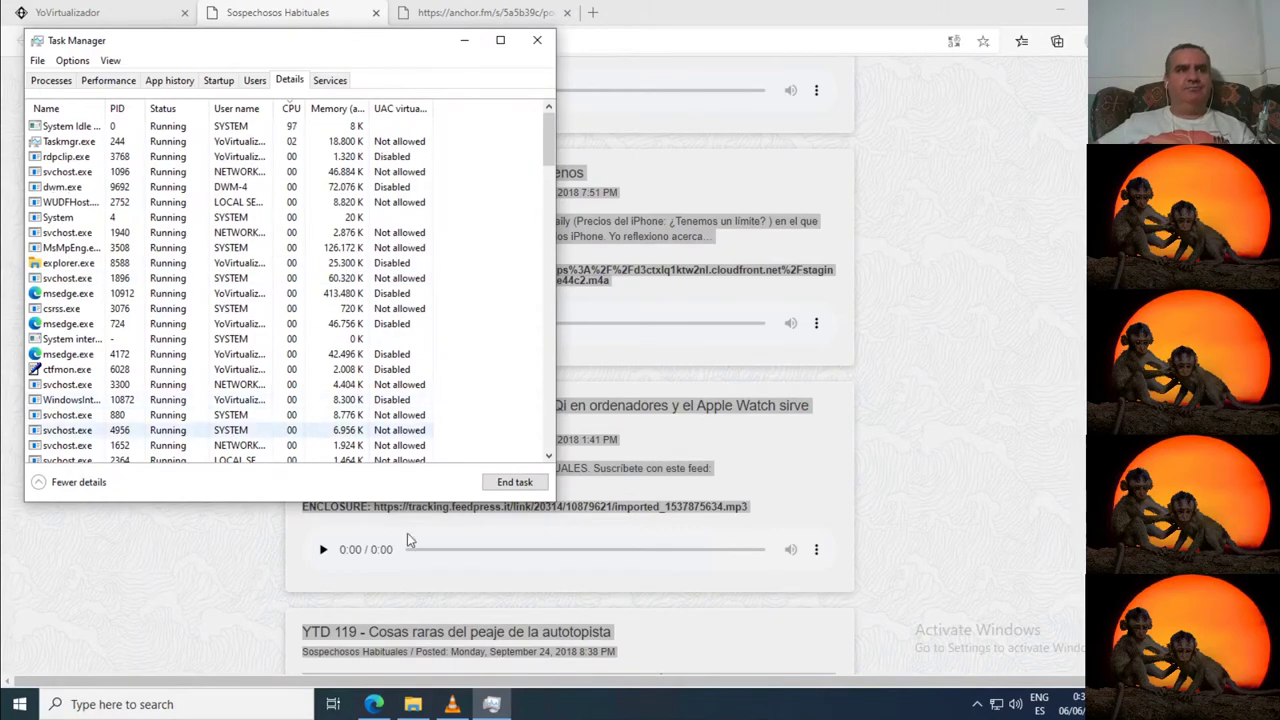
- Launch JDownloader 2 again and show its LinkGrabber list
click(20, 704)
click(743, 289)
click(743, 289)
click(794, 250)
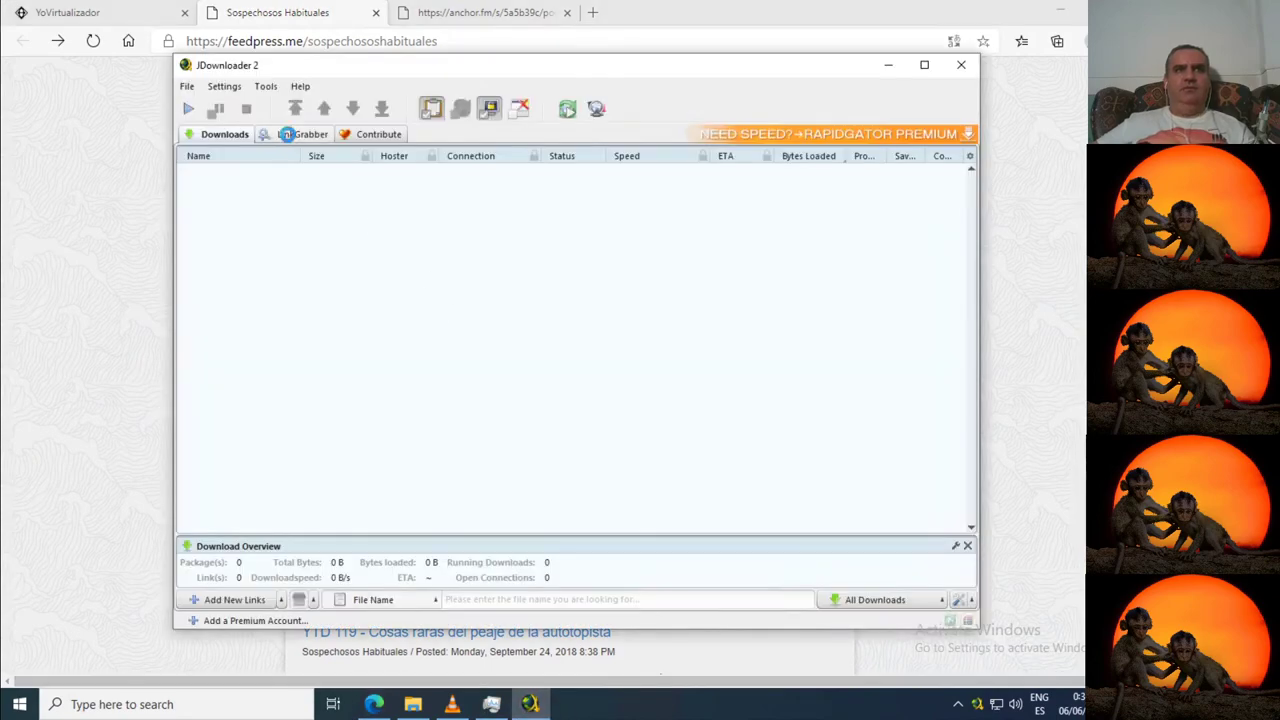
click(290, 134)
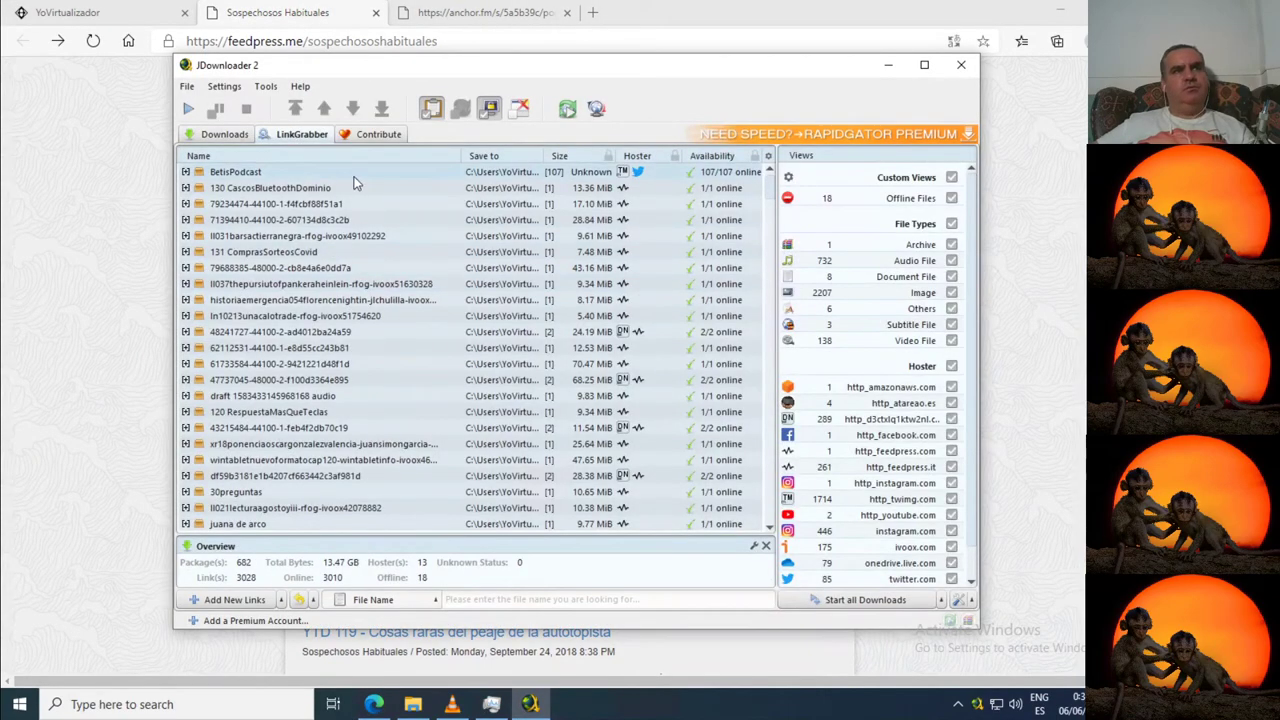
- Select the packages from BetisPodcast through 08133bccf98a484732c8e76dbfdb4470, review the file types and hosters, and delete the selected links
click(283, 175)
scroll(770, 207, down, 5)
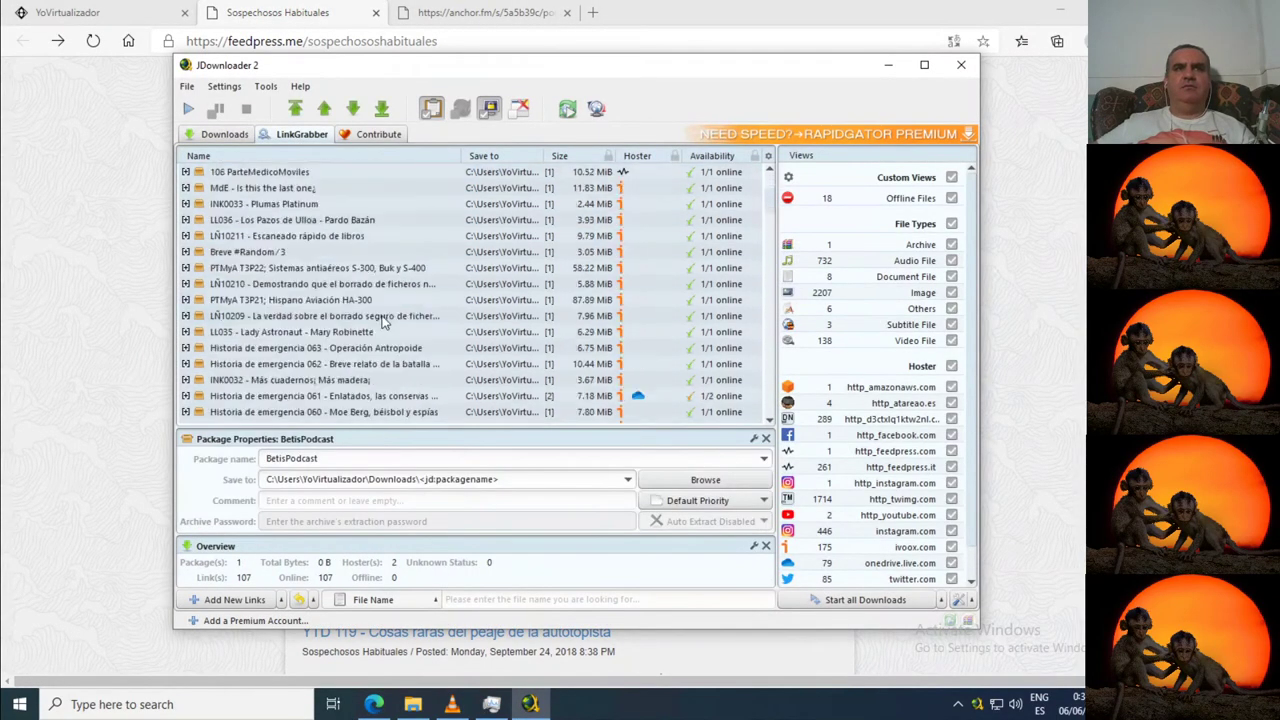
drag(770, 207, 767, 410)
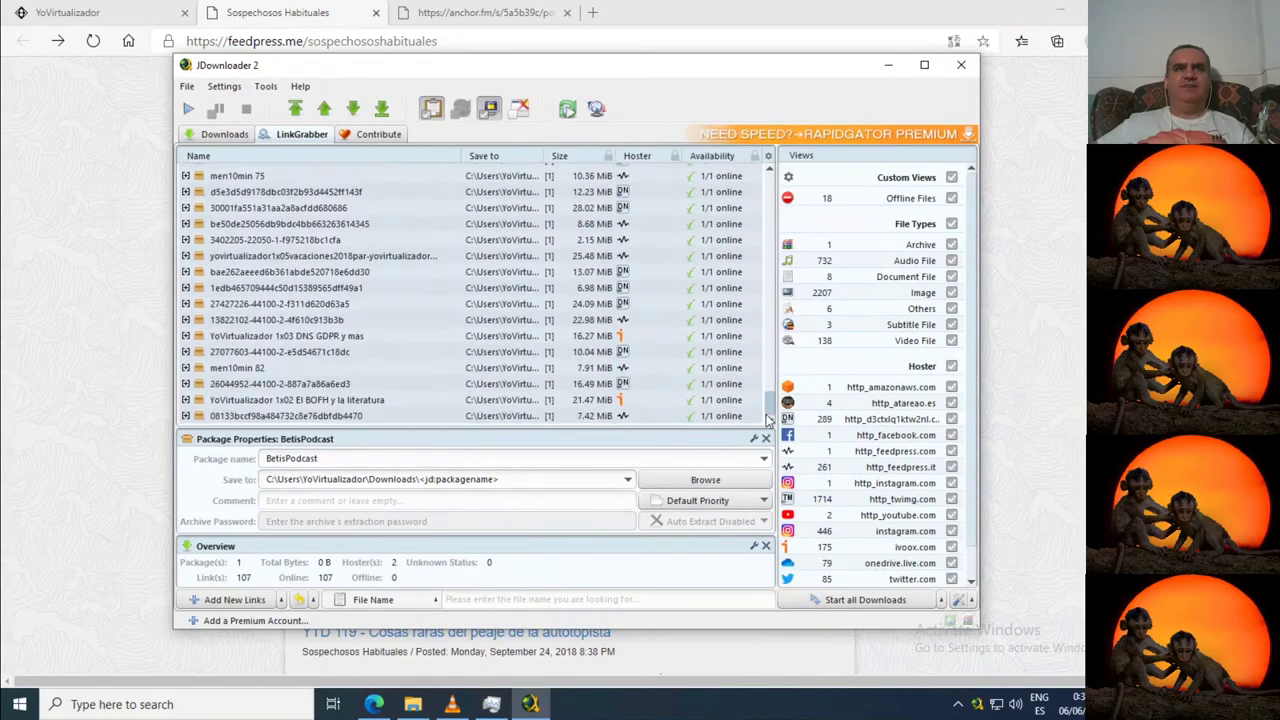
shift+click(341, 416)
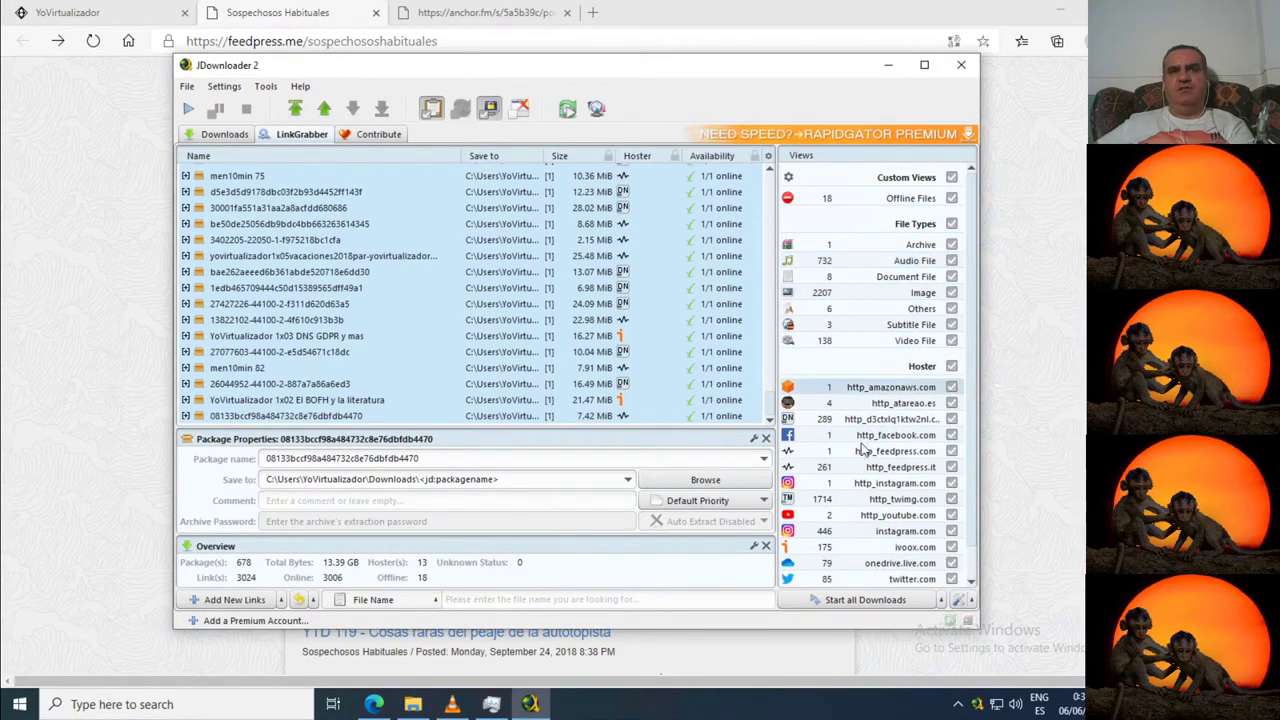
scroll(866, 550, down, 1)
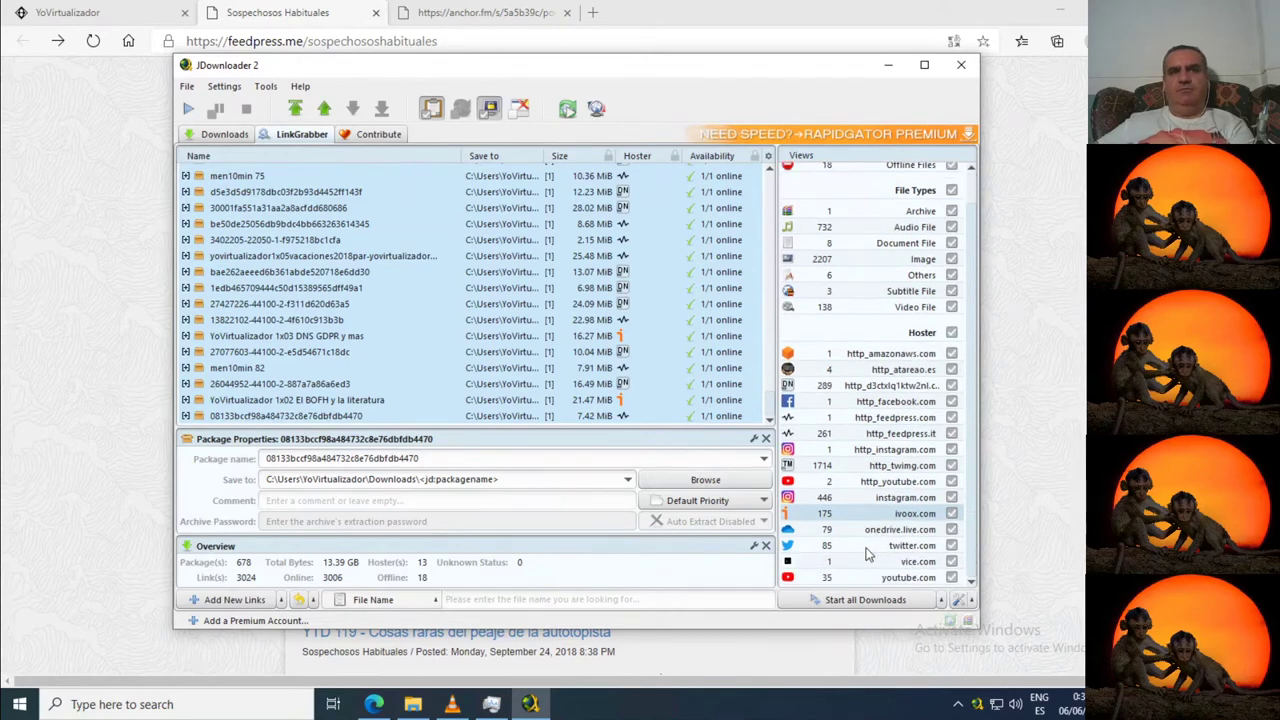
scroll(866, 545, up, 1)
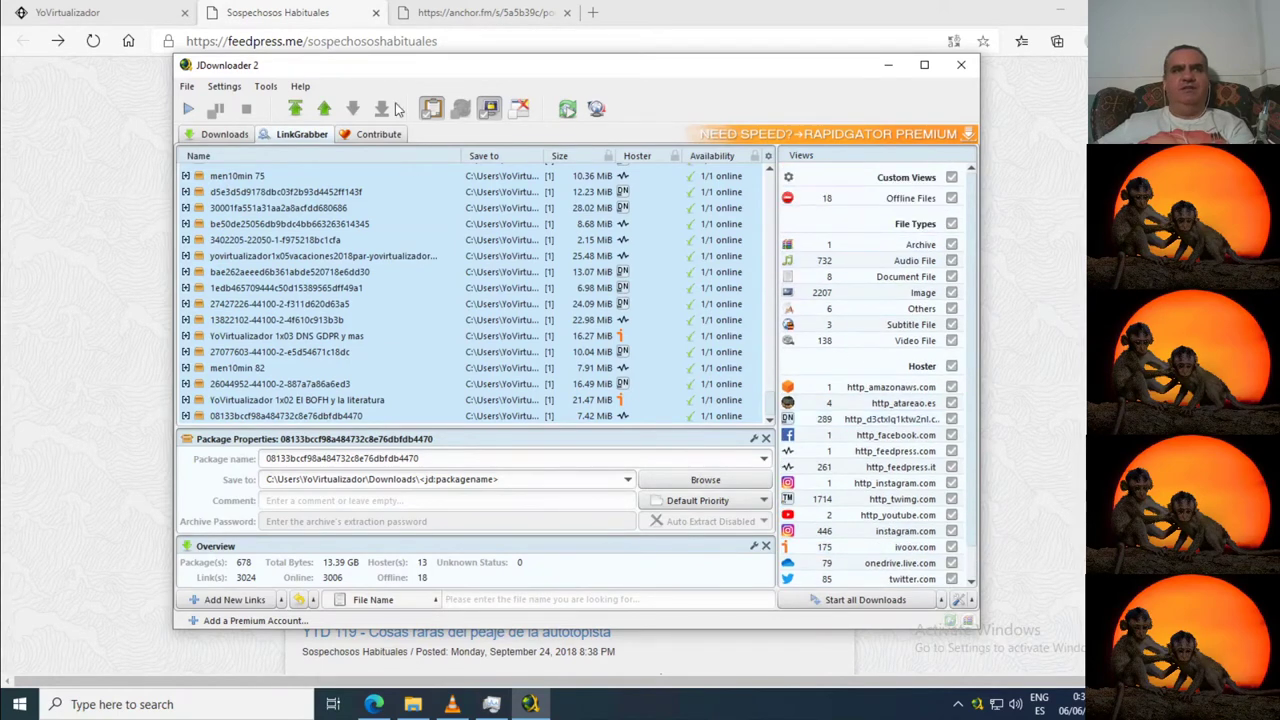
key(Delete)
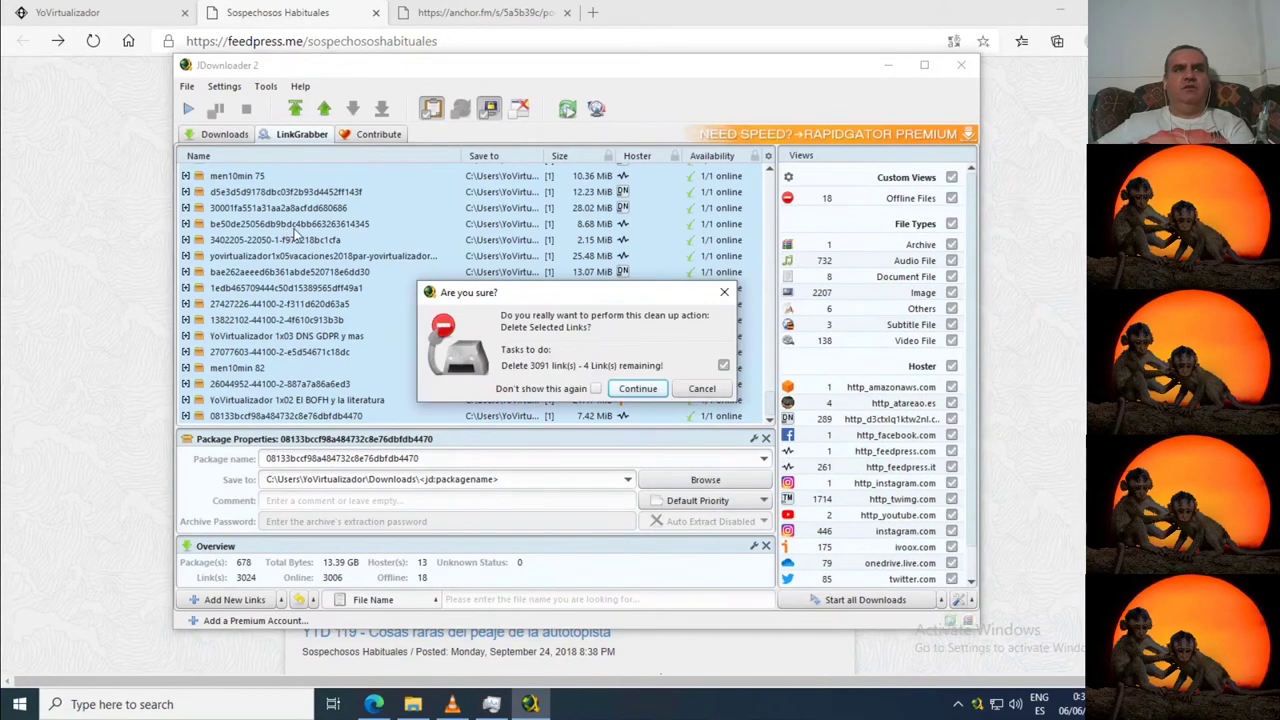
click(647, 392)
- Delete the four remaining packages from the LinkGrabber list and return to the Sospechosos Habituales page in the browser
click(337, 206)
click(337, 221)
key(ctrl+a)
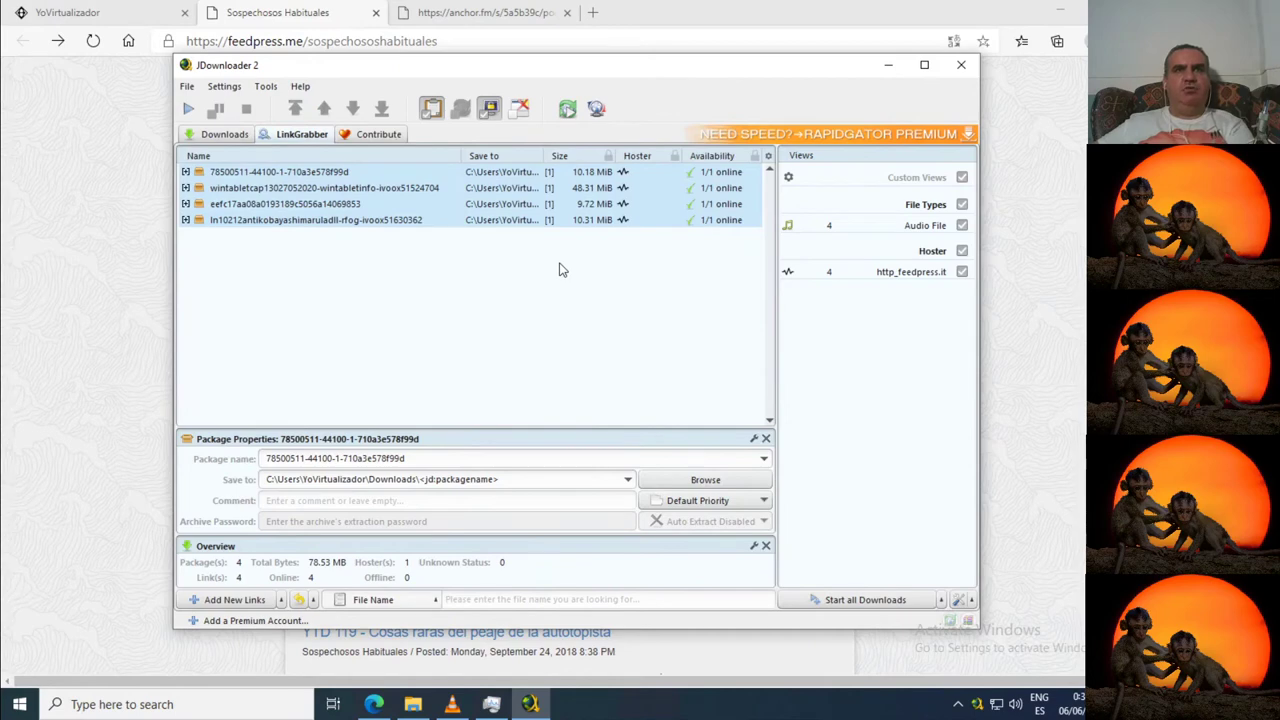
key(Delete)
click(641, 391)
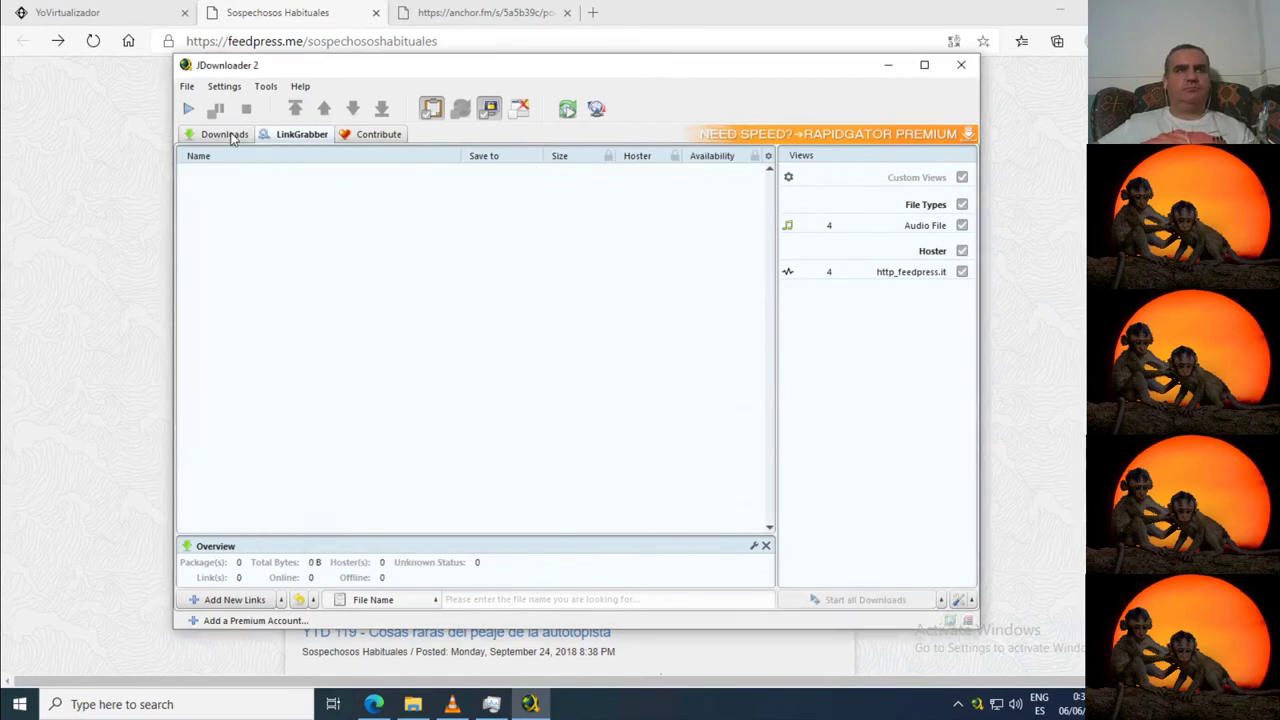
click(11, 289)
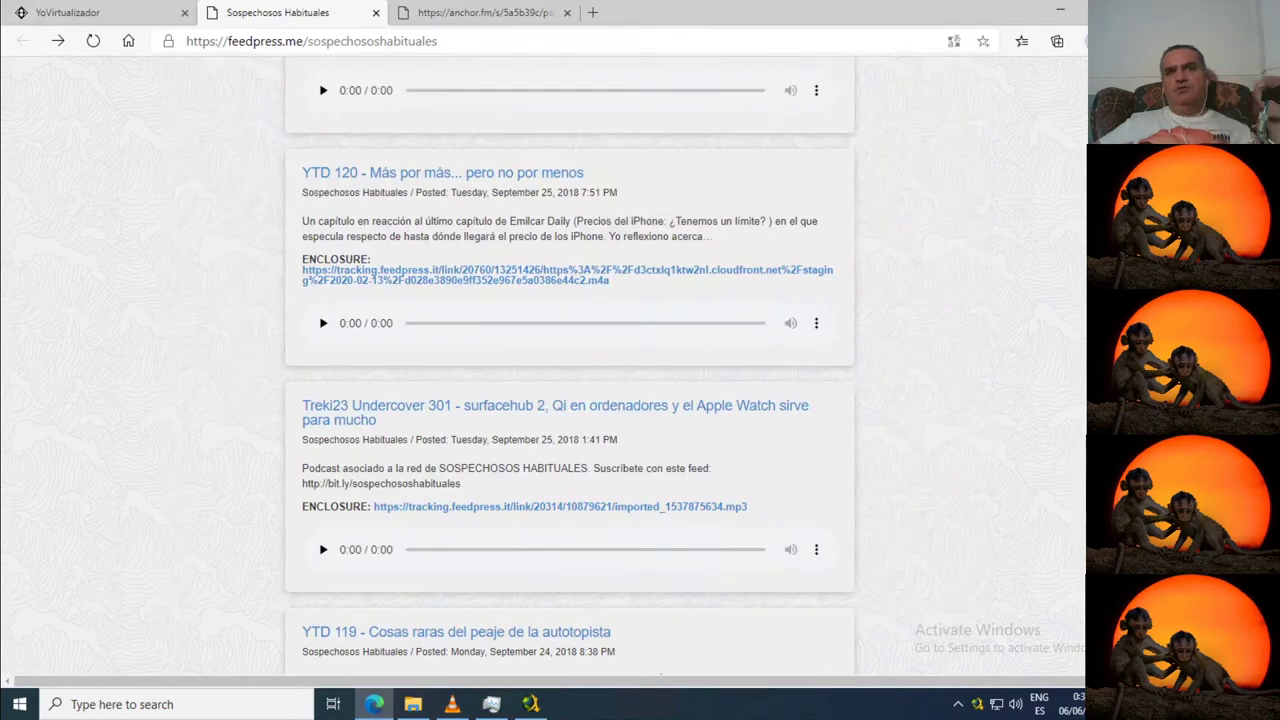
- Select and copy the Sospechosos Habituales page content from the Historia de emergencia 058 enclosure link up to the page header
scroll(544, 365, up, 10)
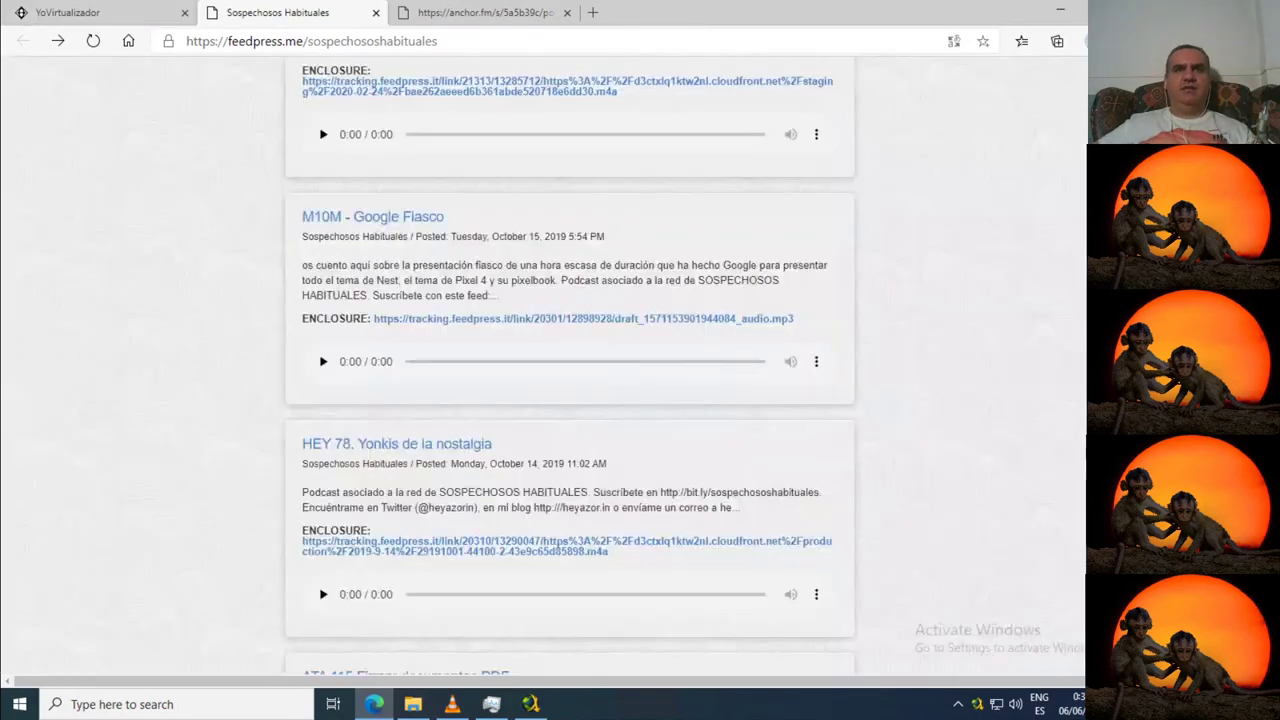
scroll(544, 365, up, 5)
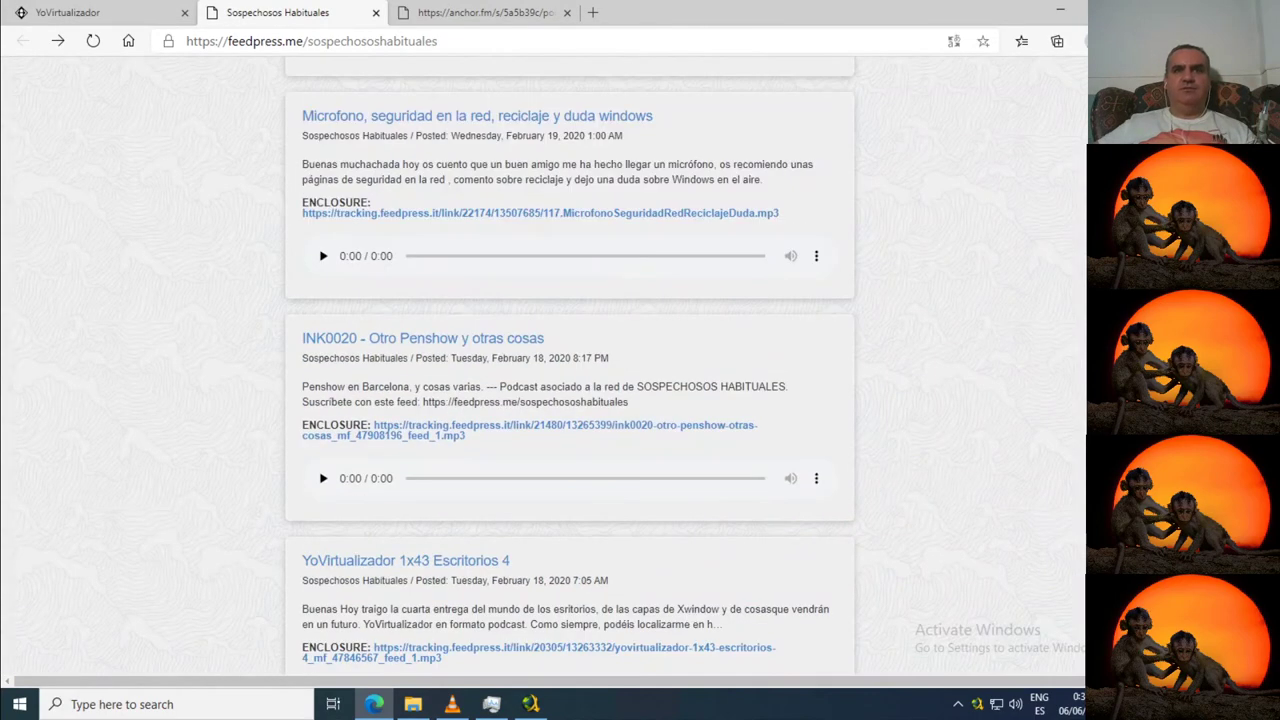
scroll(544, 365, up, 10)
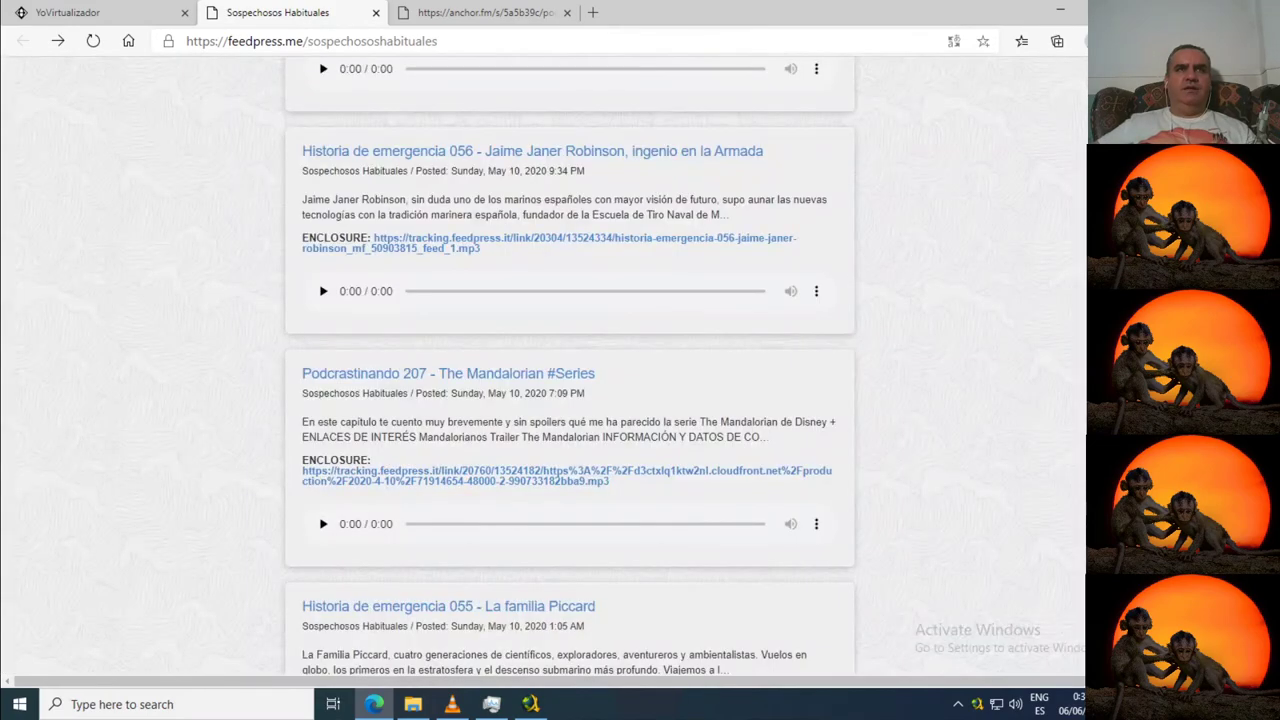
scroll(770, 470, up, 10)
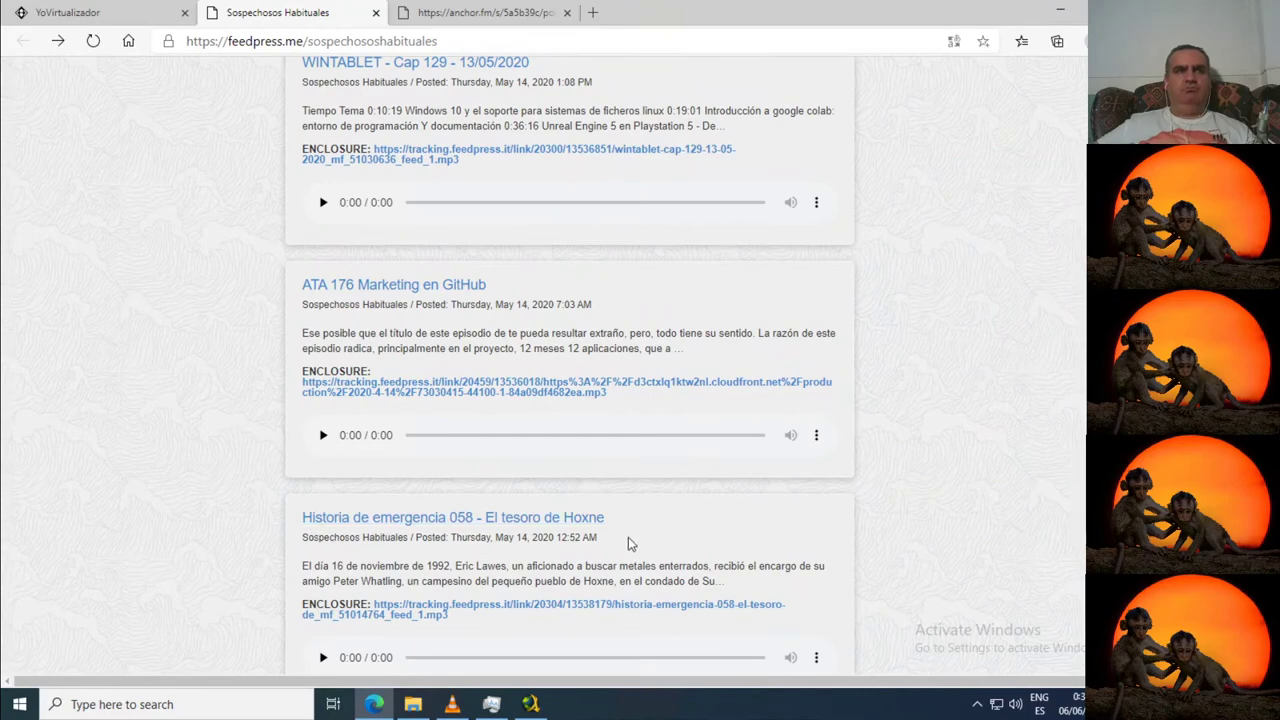
scroll(728, 576, down, 2)
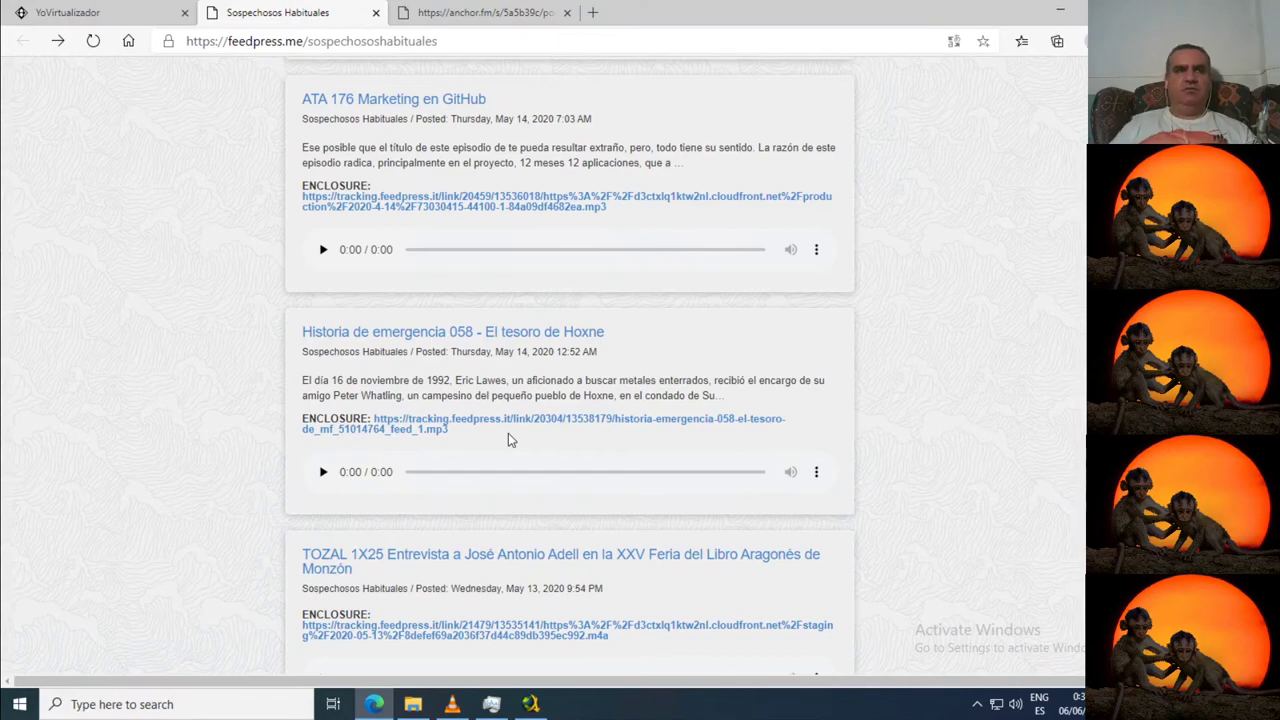
drag(508, 432, 400, 106)
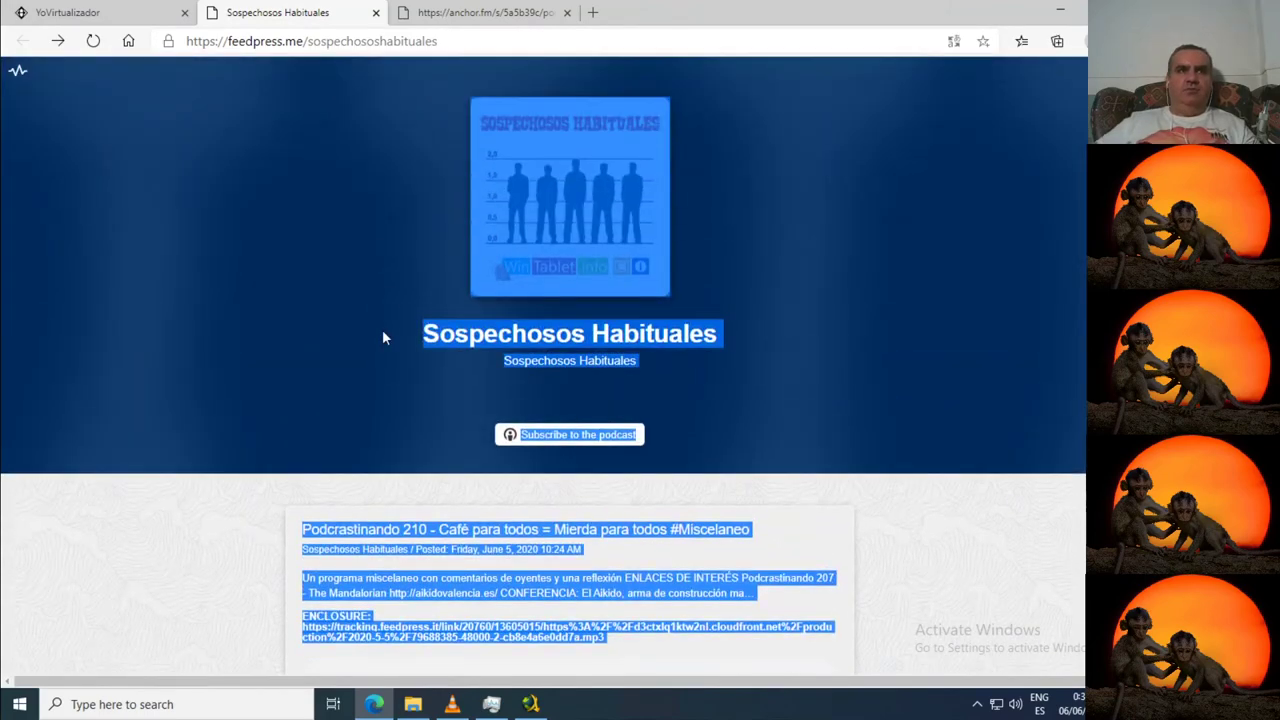
drag(383, 330, 381, 353)
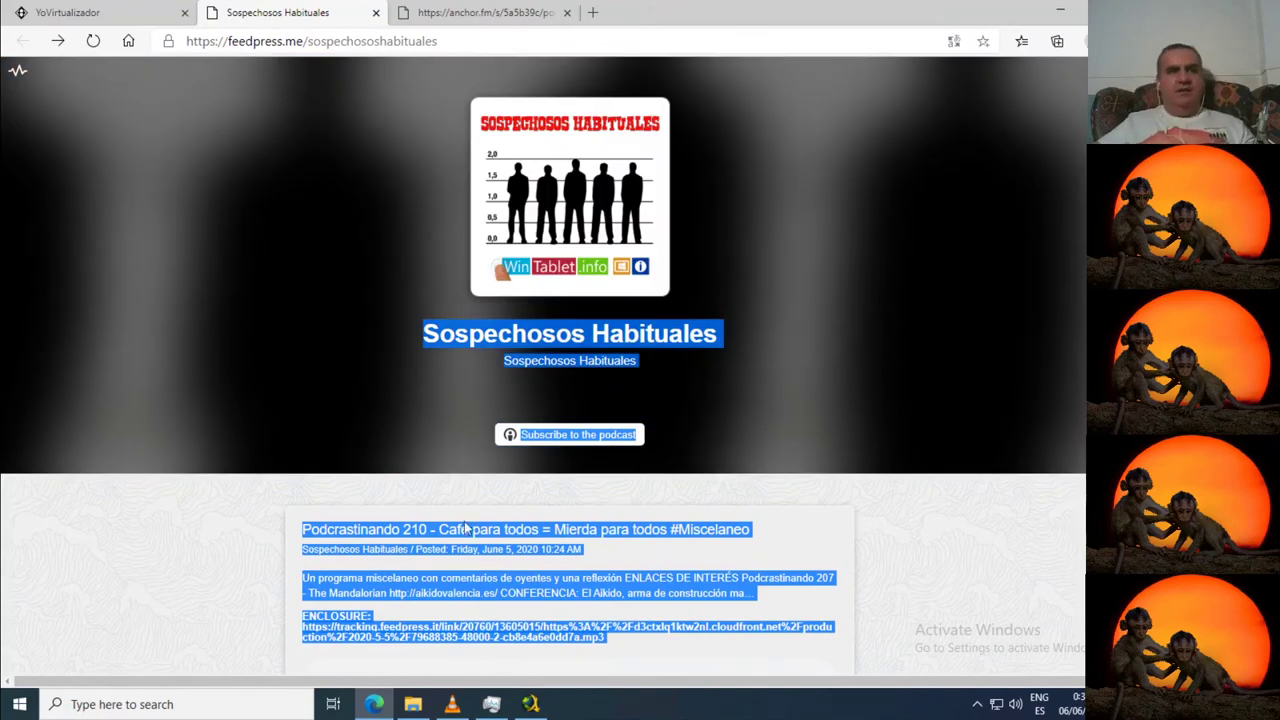
- Switch to JDownloader 2 and hide image files from the captured links in LinkGrabber
click(530, 705)
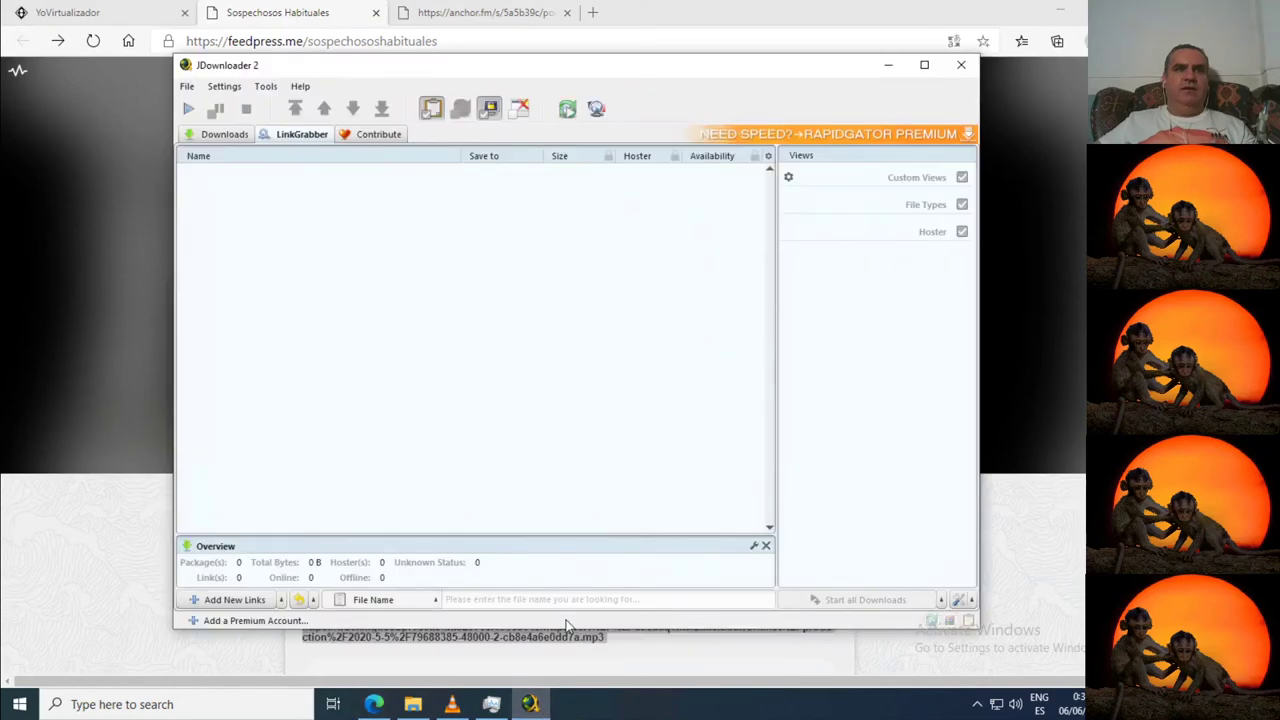
click(968, 622)
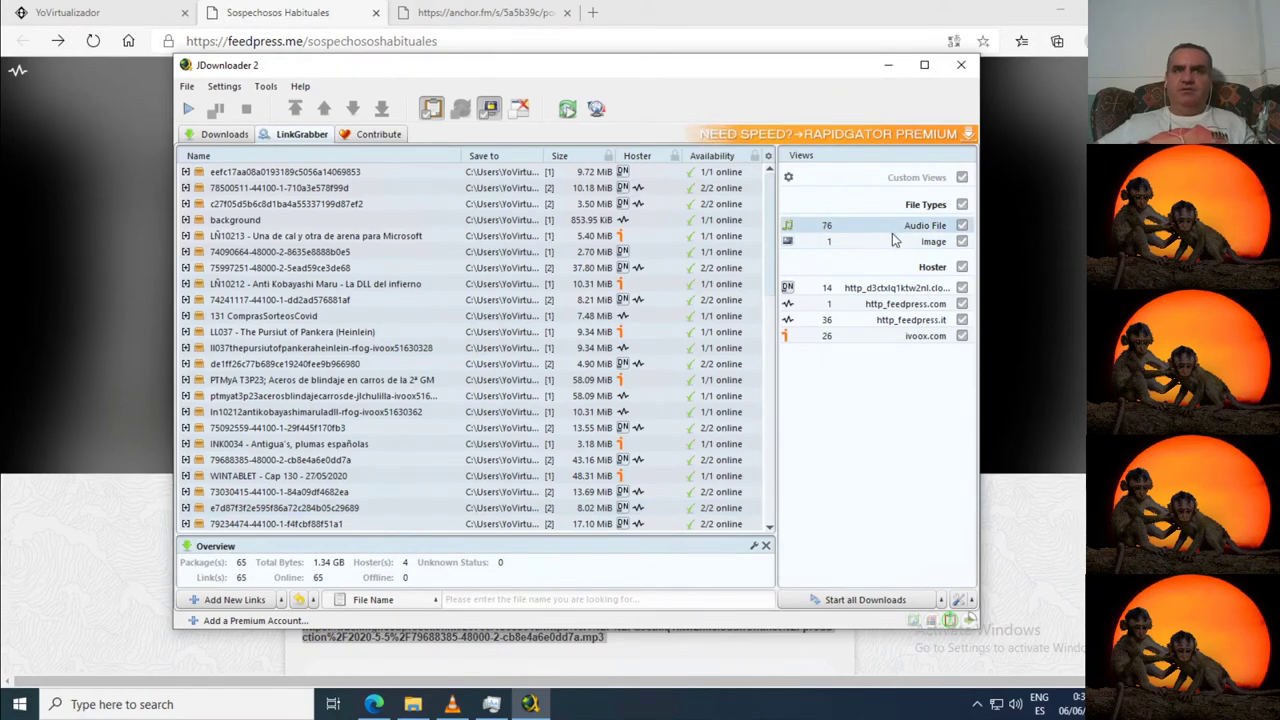
click(961, 242)
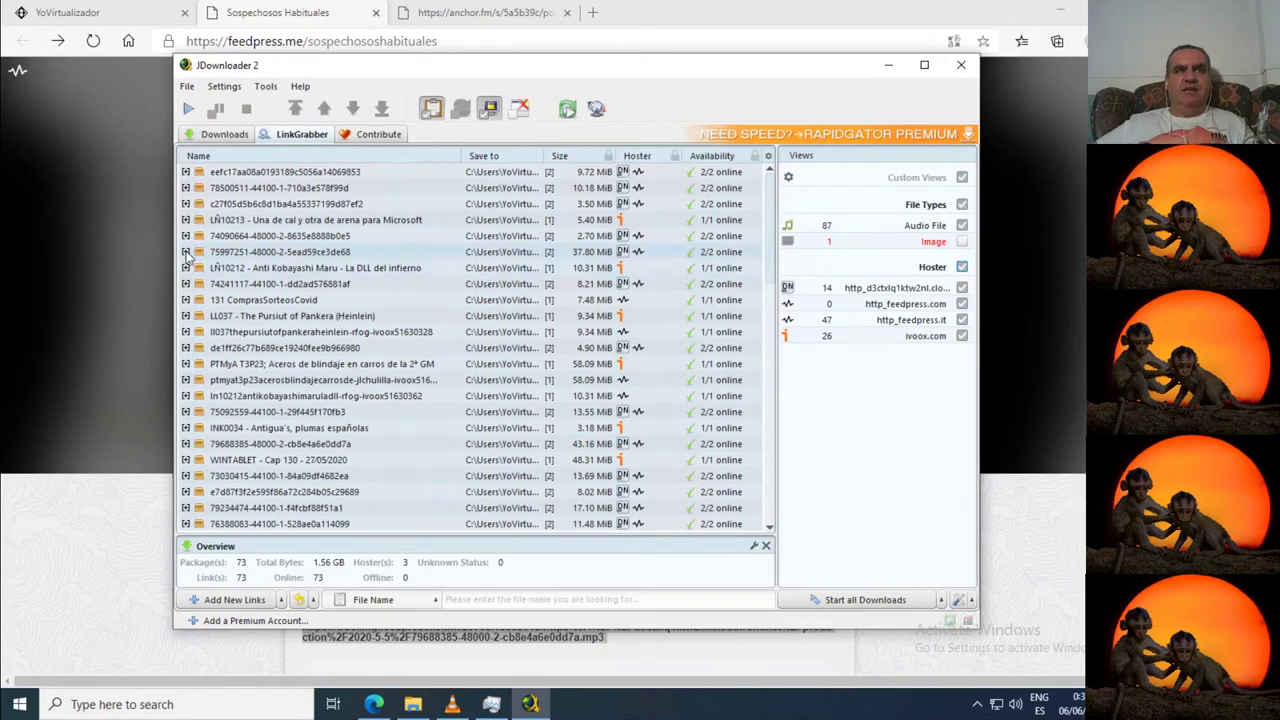
click(185, 252)
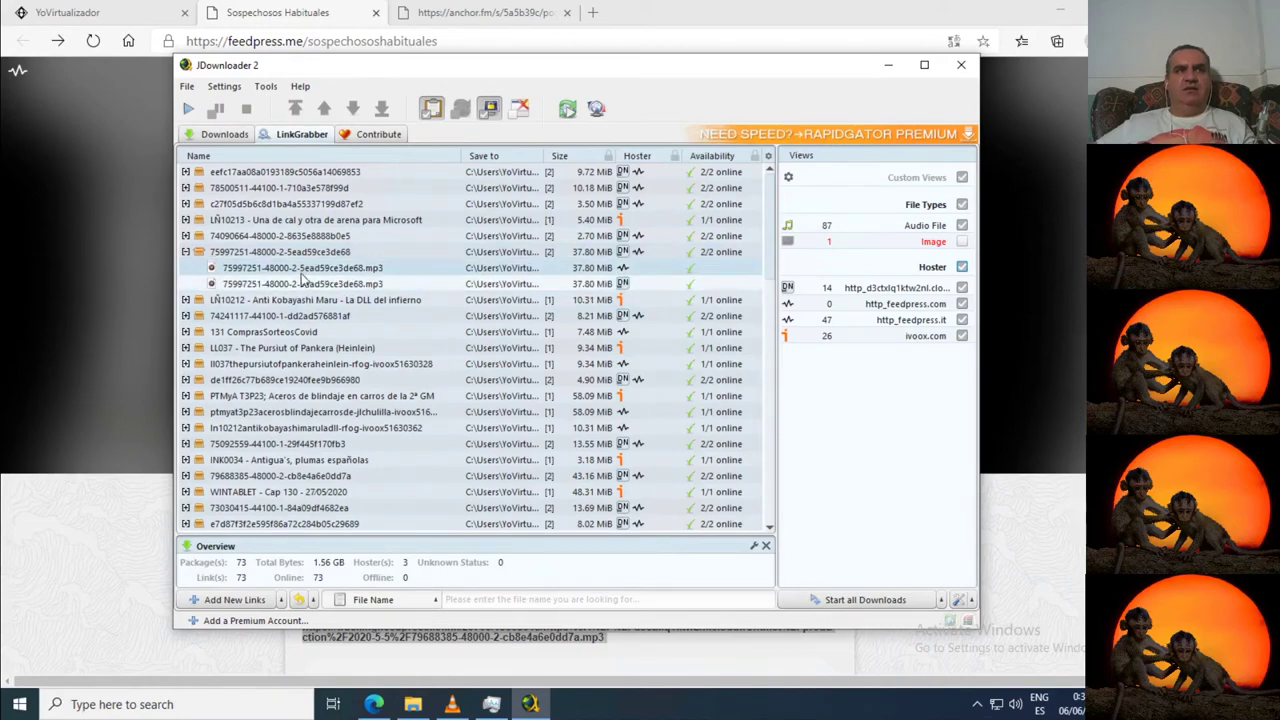
click(297, 286)
click(298, 287)
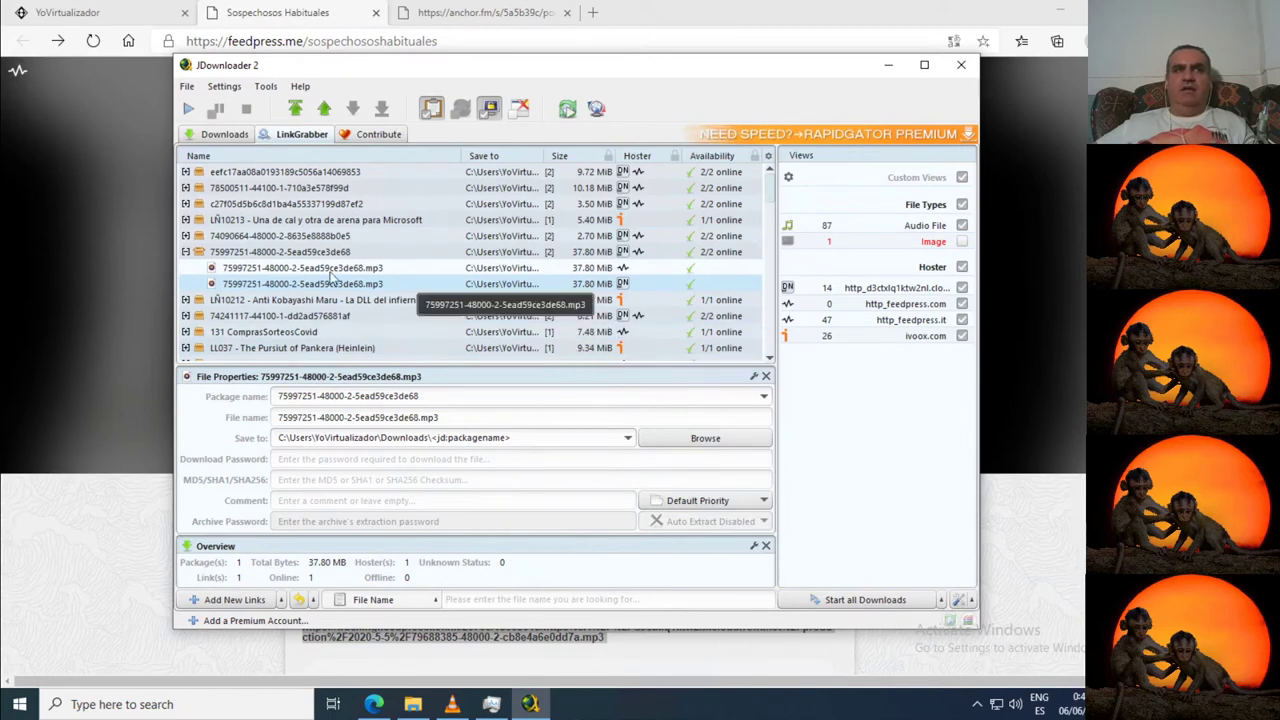
click(193, 254)
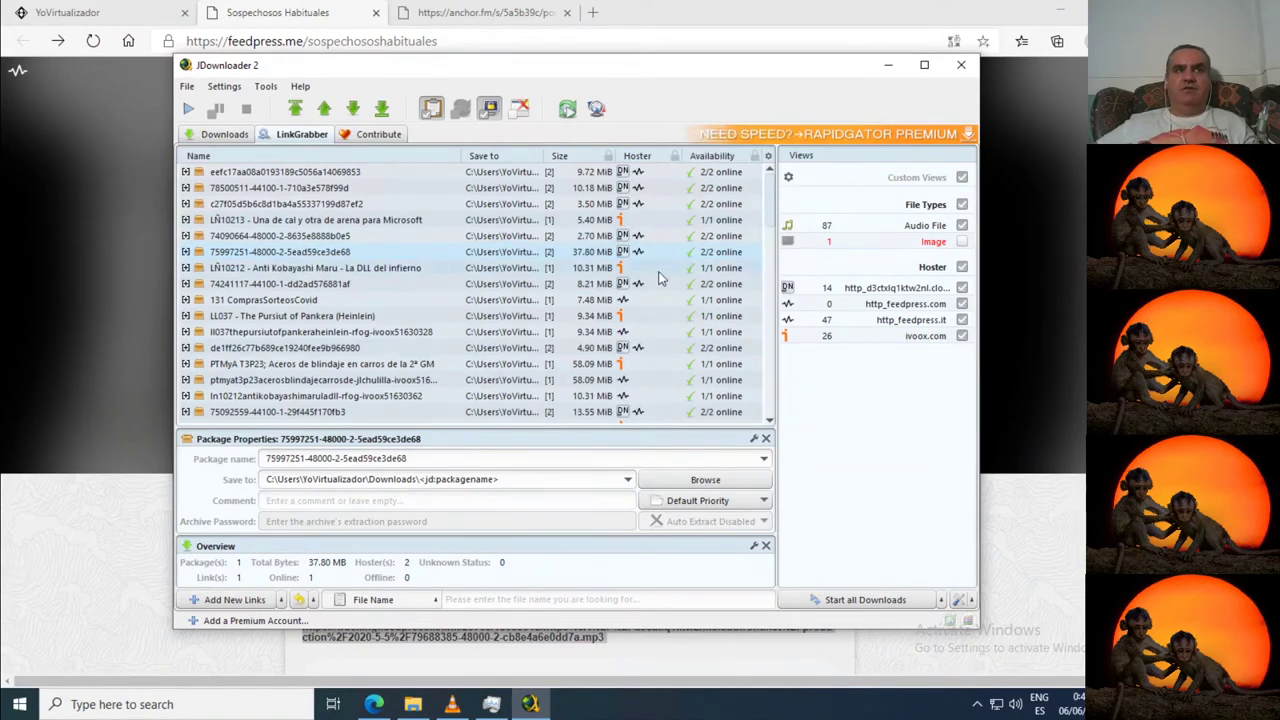
click(185, 252)
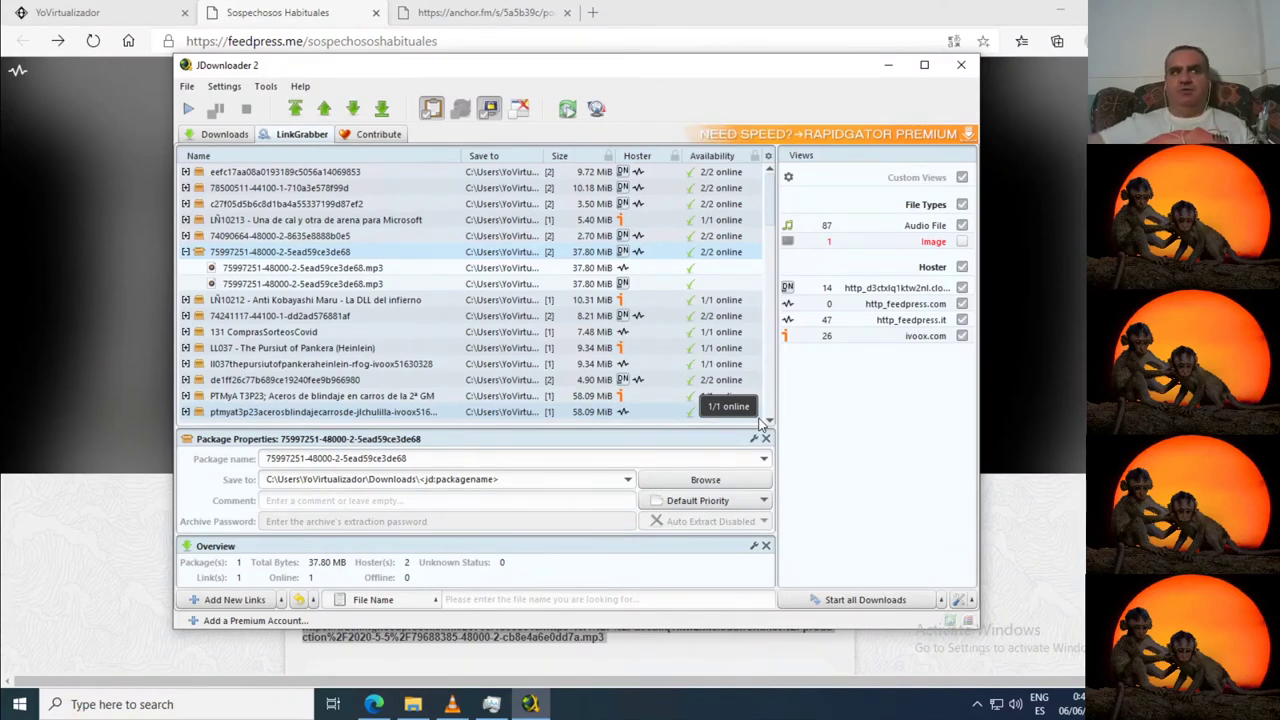
click(186, 253)
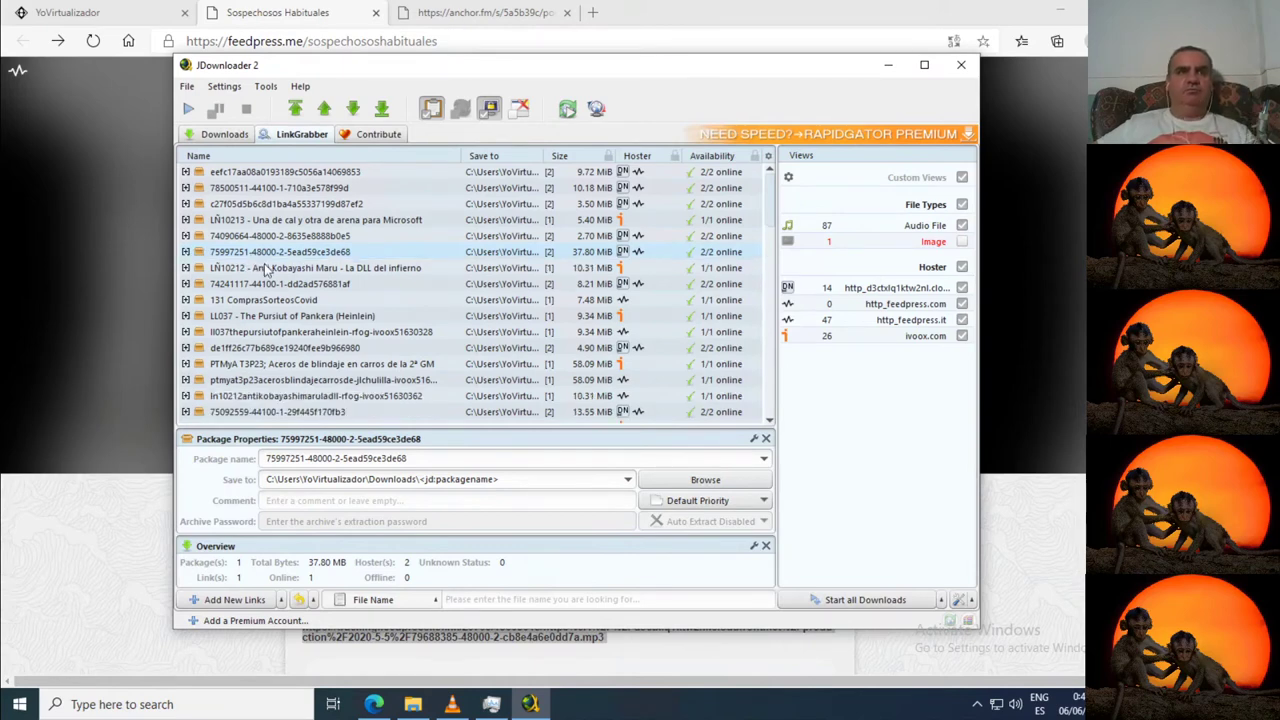
scroll(388, 400, down, 8)
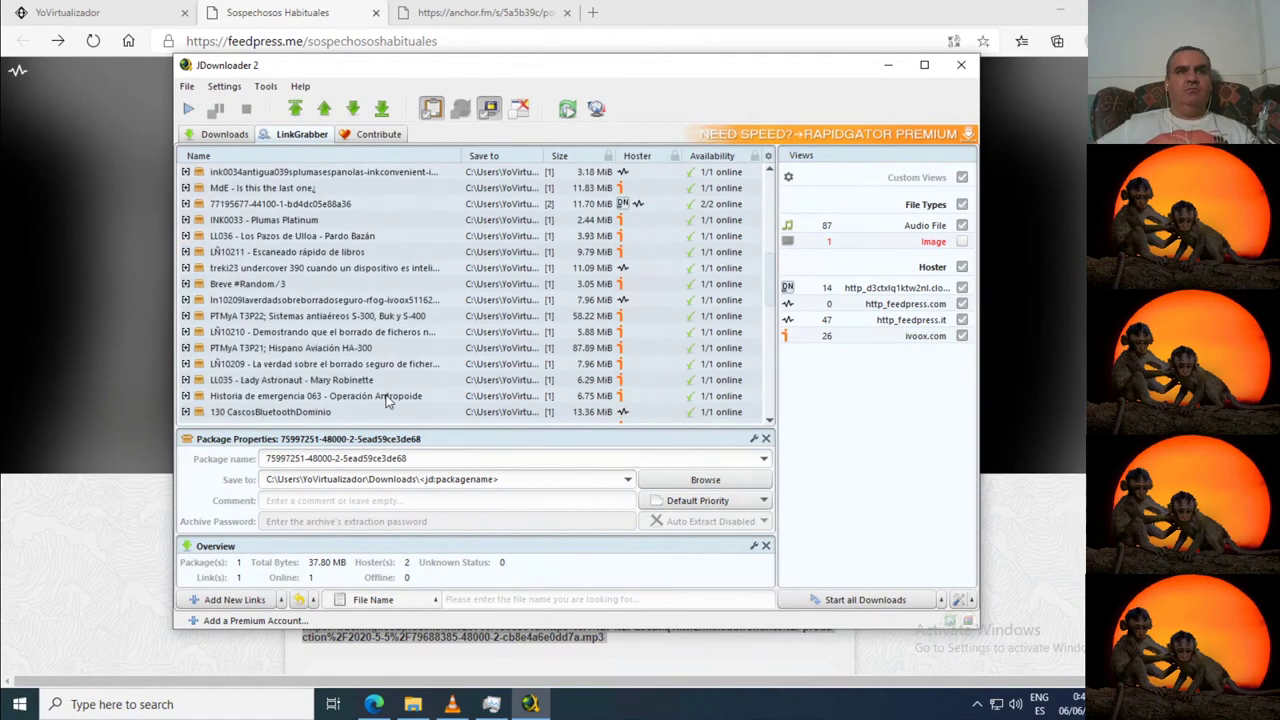
scroll(388, 400, down, 5)
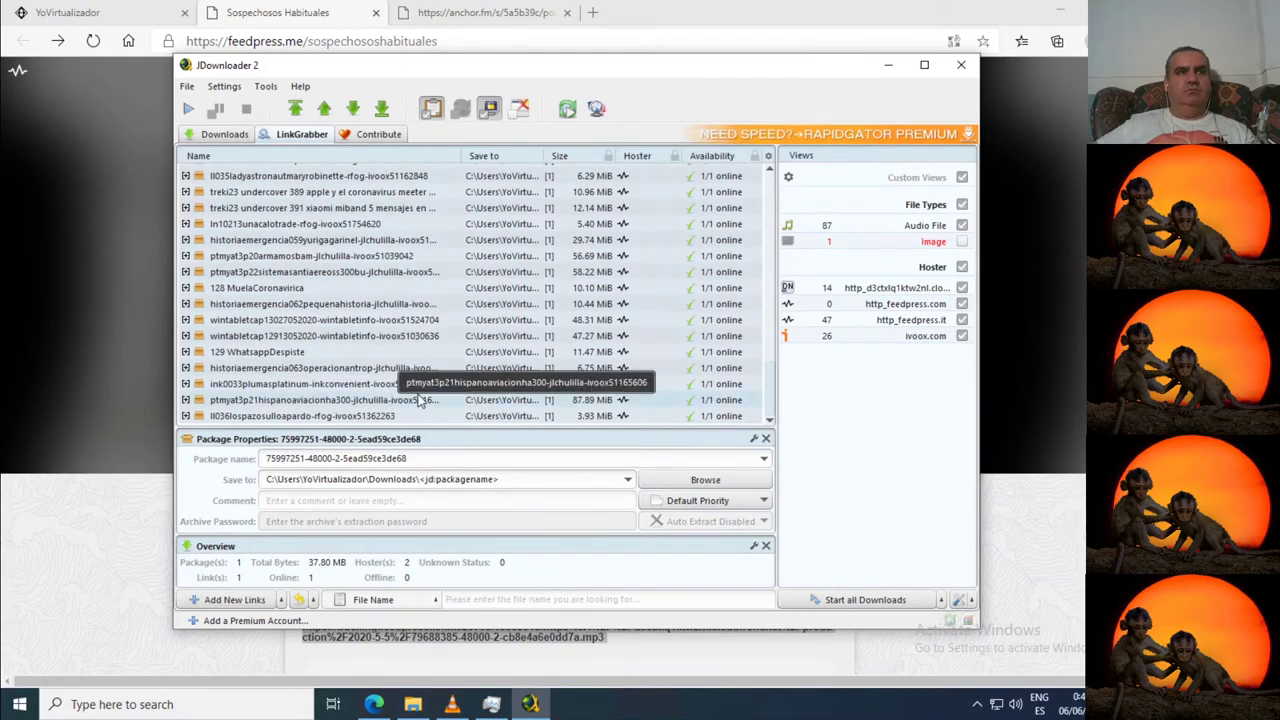
click(316, 415)
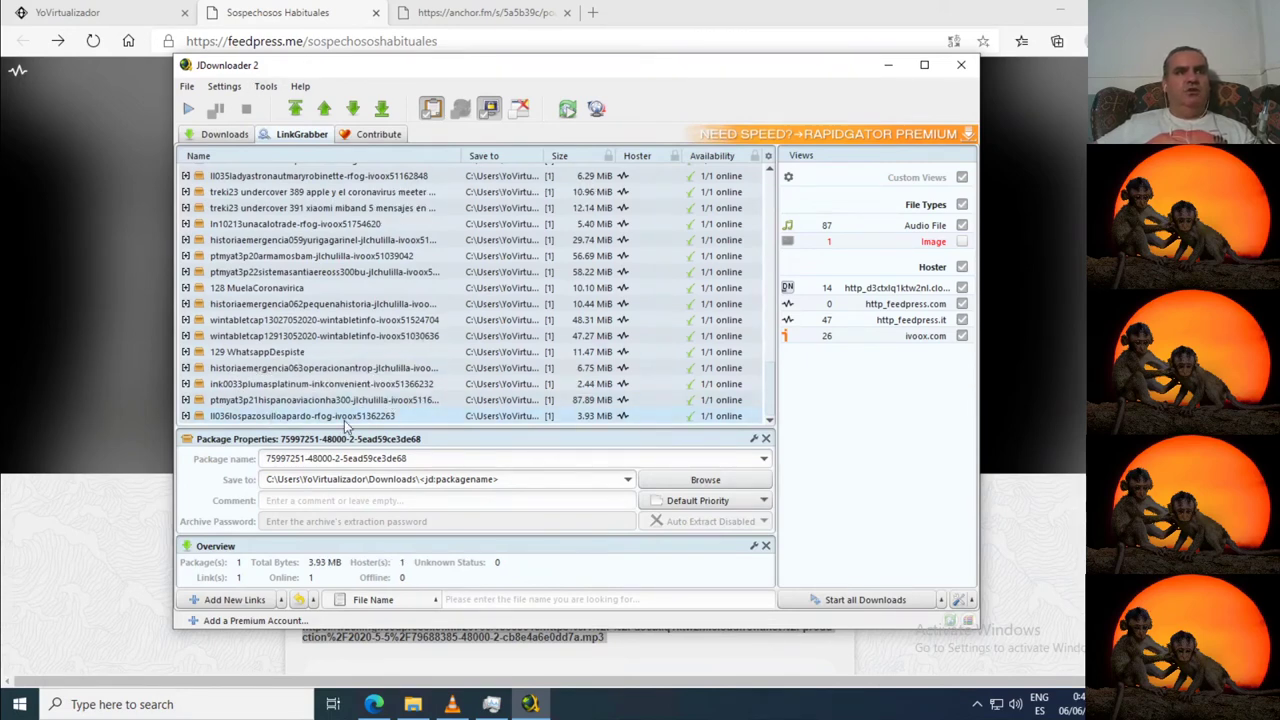
shift+click(257, 399)
shift+click(282, 384)
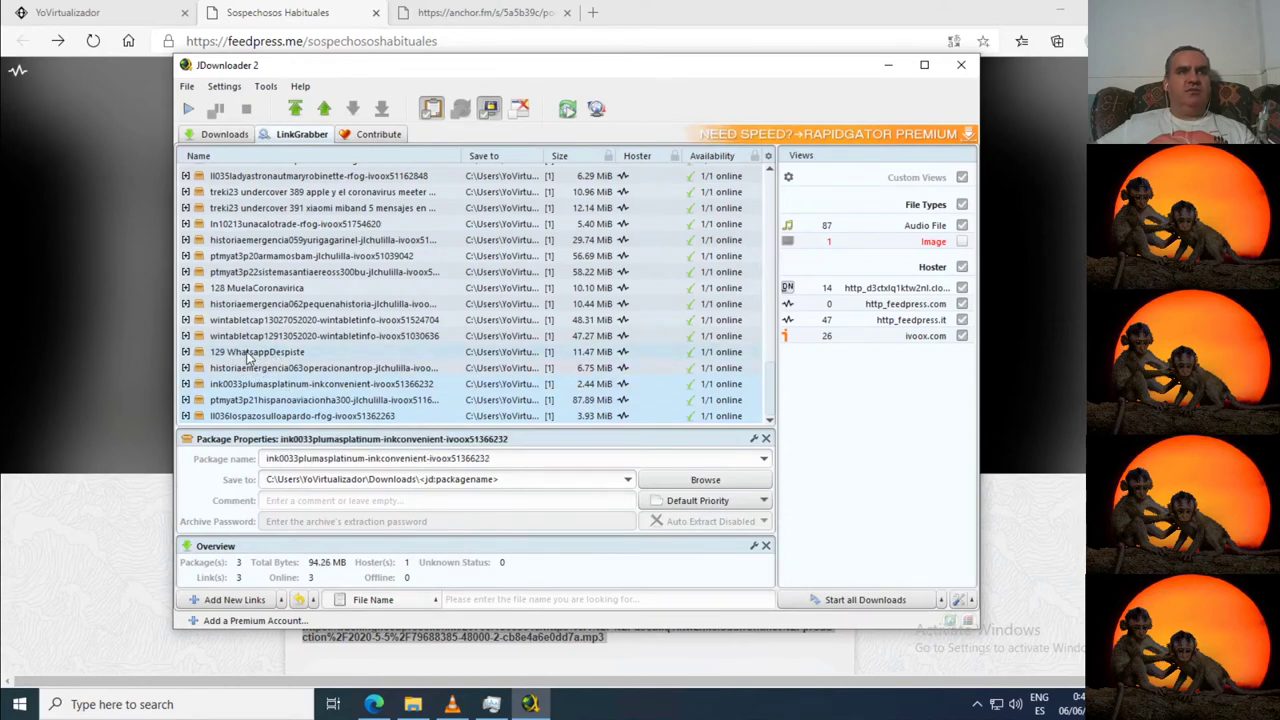
ctrl+click(248, 356)
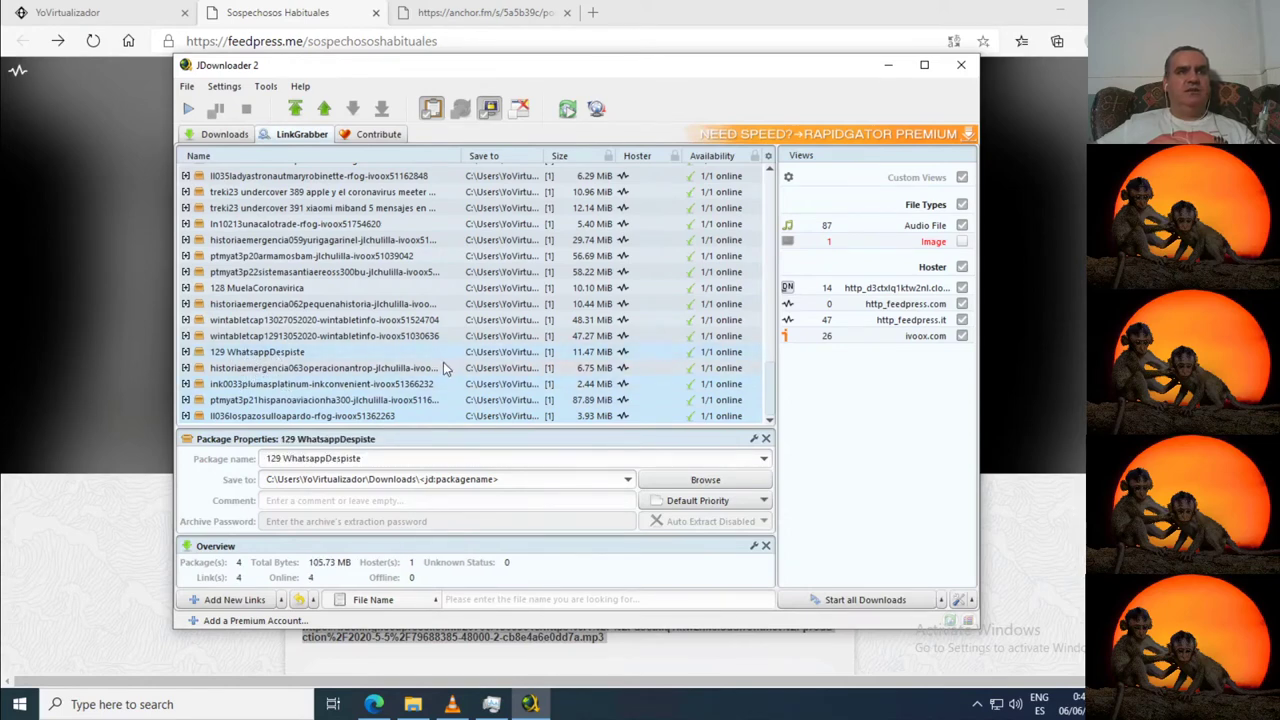
ctrl+click(240, 289)
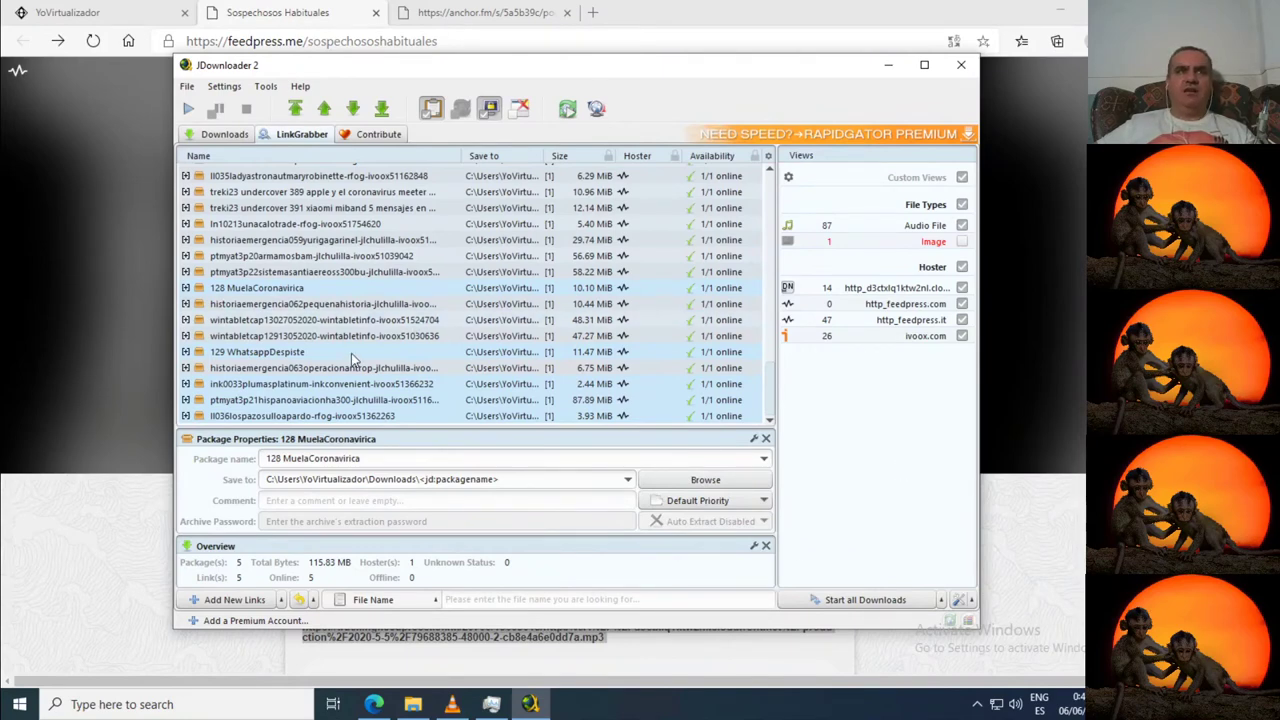
scroll(351, 353, up, 1)
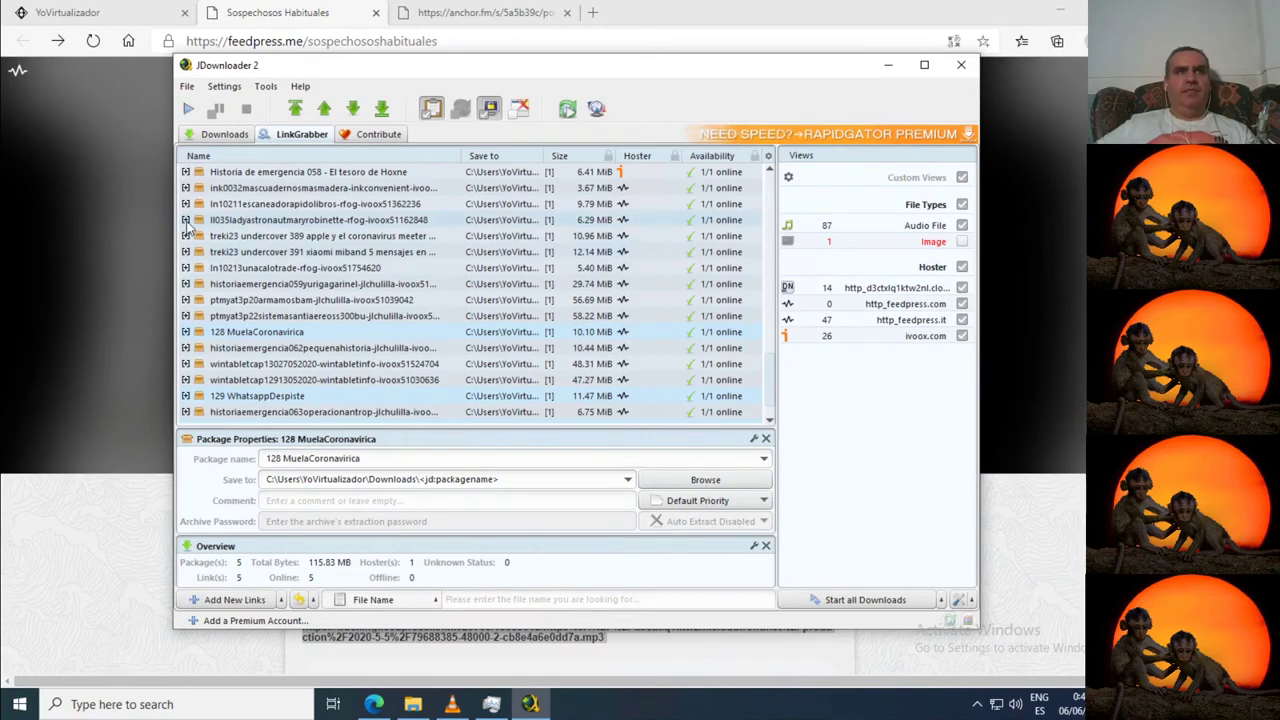
ctrl+click(268, 238)
ctrl+click(275, 252)
ctrl+click(285, 268)
ctrl+click(292, 300)
ctrl+click(292, 318)
scroll(282, 316, up, 1)
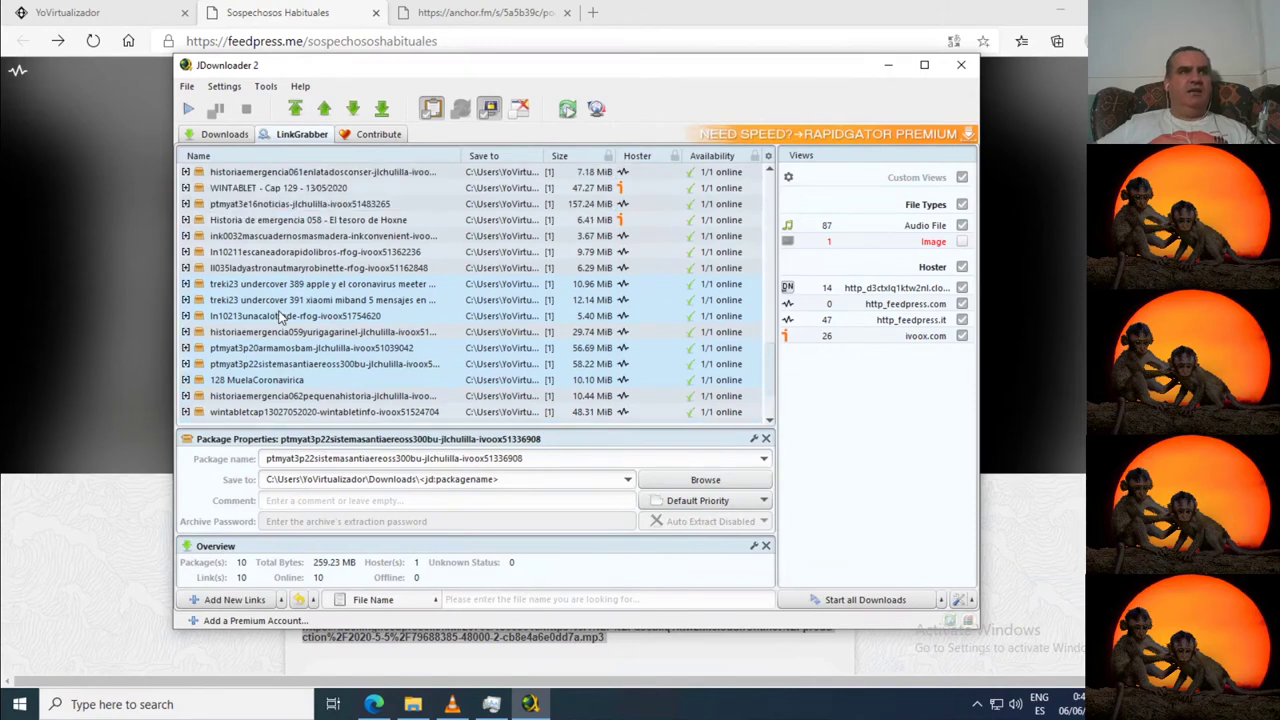
ctrl+click(252, 238)
ctrl+click(256, 253)
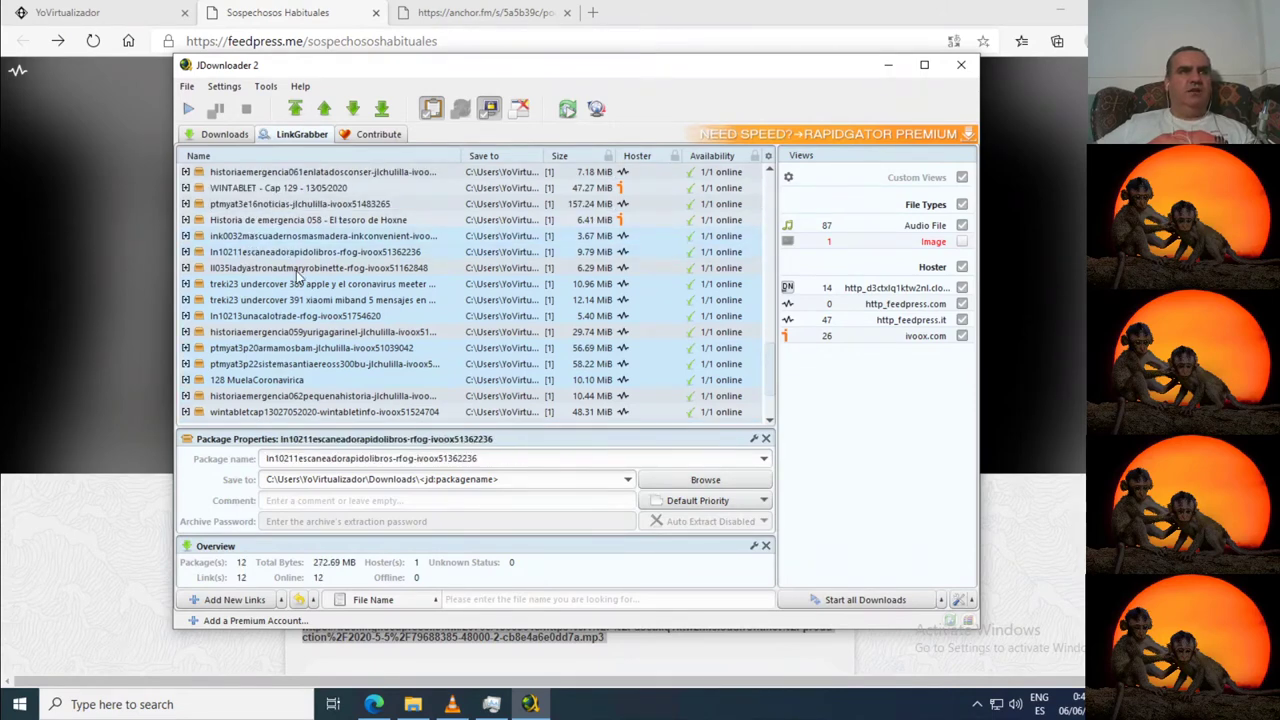
ctrl+click(288, 269)
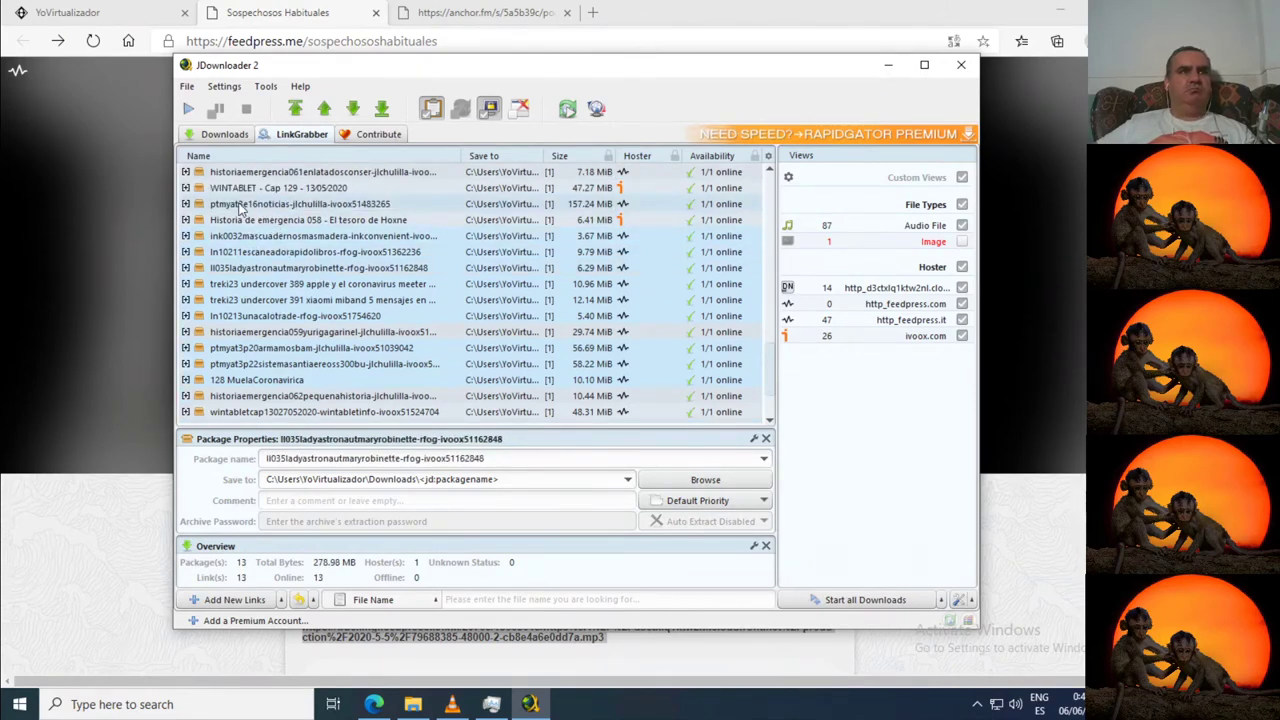
ctrl+click(270, 204)
scroll(294, 252, up, 3)
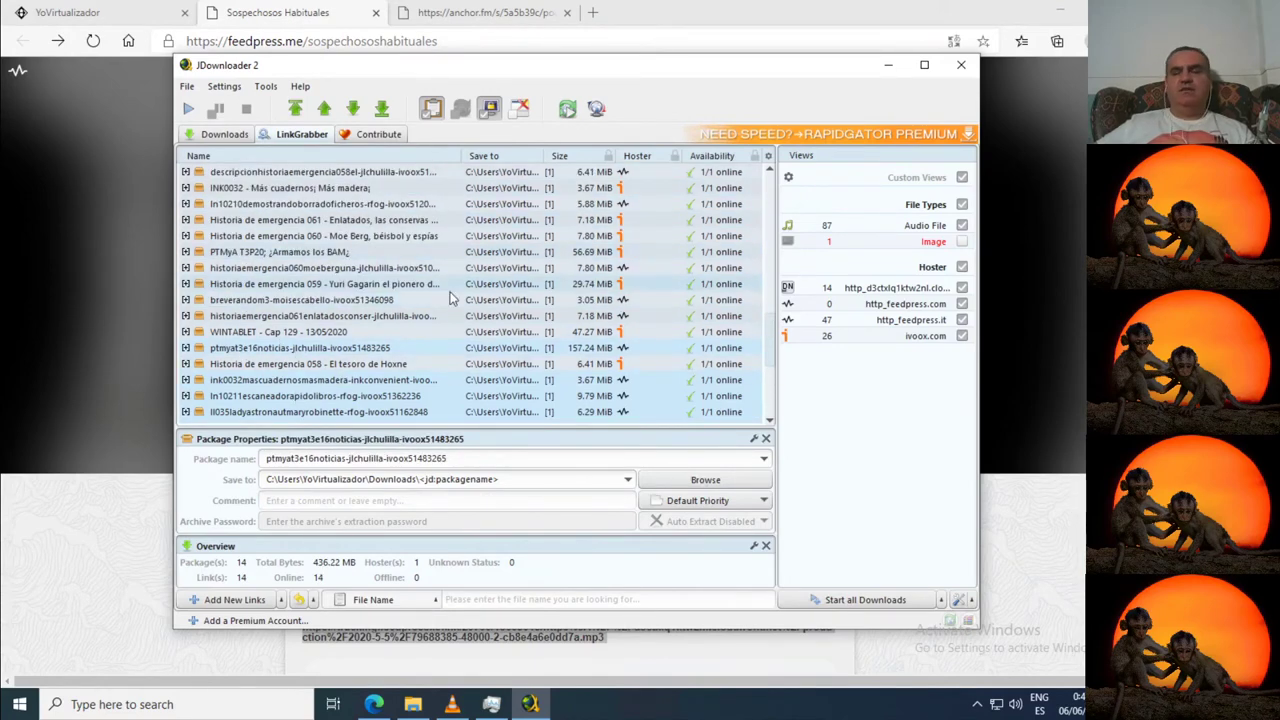
shift+click(283, 316)
shift+click(284, 300)
shift+click(282, 285)
ctrl+click(273, 268)
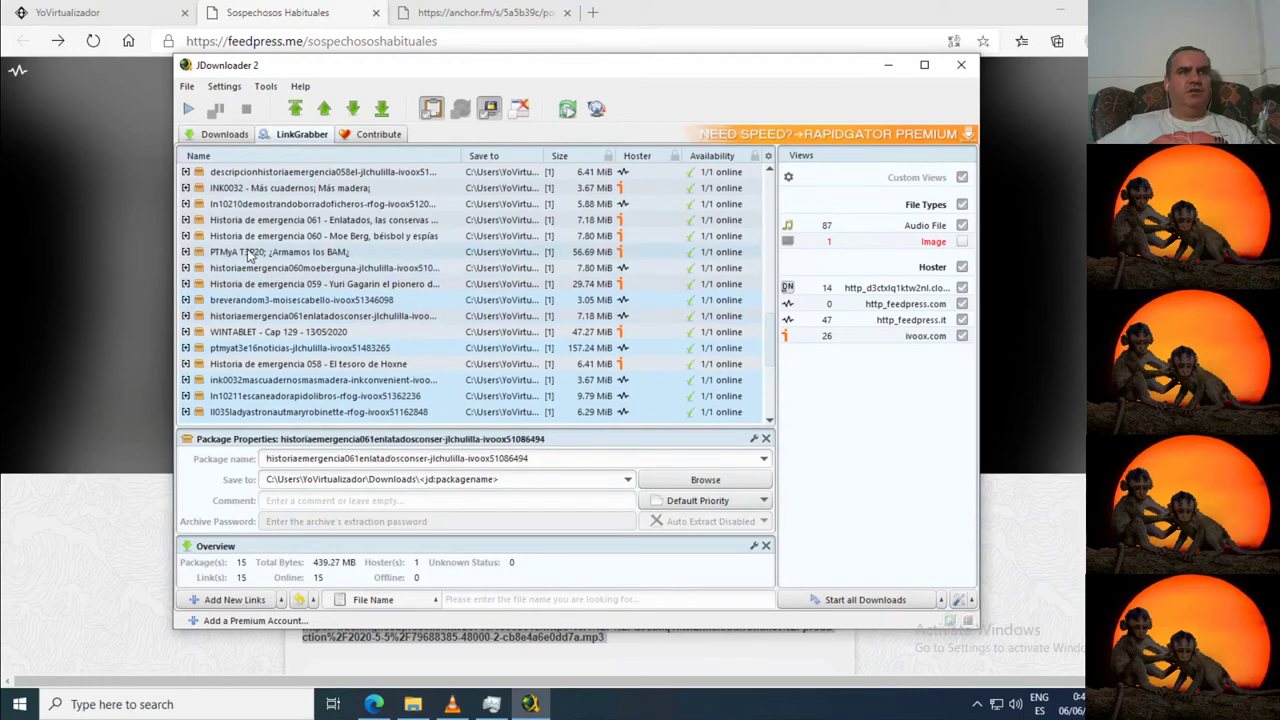
ctrl+click(251, 252)
ctrl+click(245, 204)
ctrl+click(240, 186)
scroll(224, 168, up, 2)
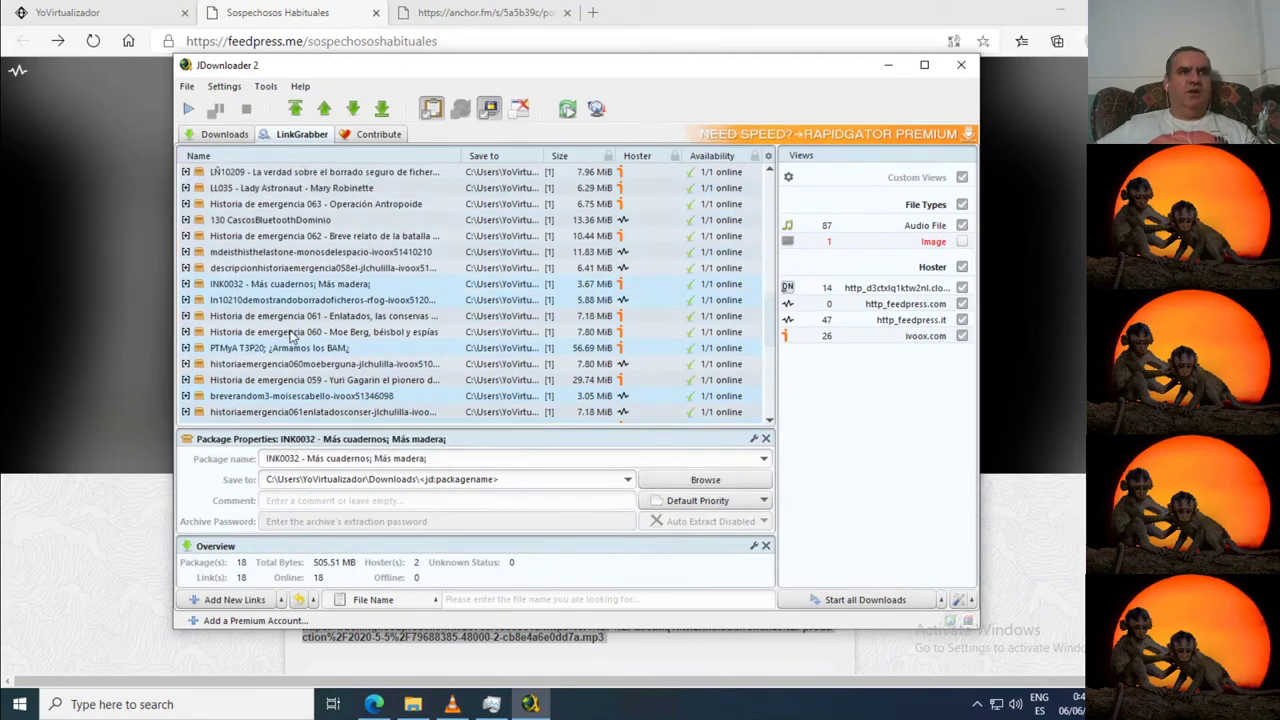
- Sort the LinkGrabber packages by name in ascending order and return to the start of the list
click(248, 150)
click(292, 175)
scroll(331, 263, up, 5)
click(331, 263)
scroll(345, 270, up, 5)
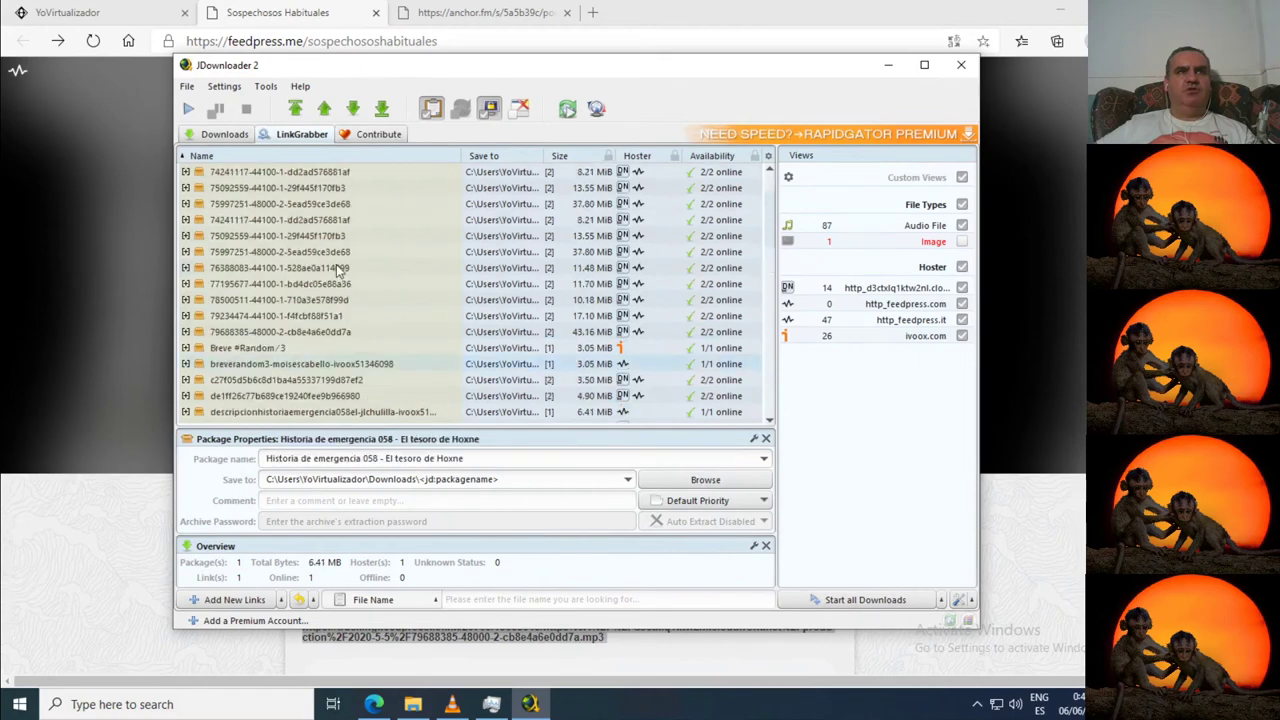
click(253, 173)
click(280, 218)
click(365, 315)
- Select the LinkGrabber packages from 128 MuelaCoronavirica through eefc17aa08a0193189c5056a14069853
click(278, 172)
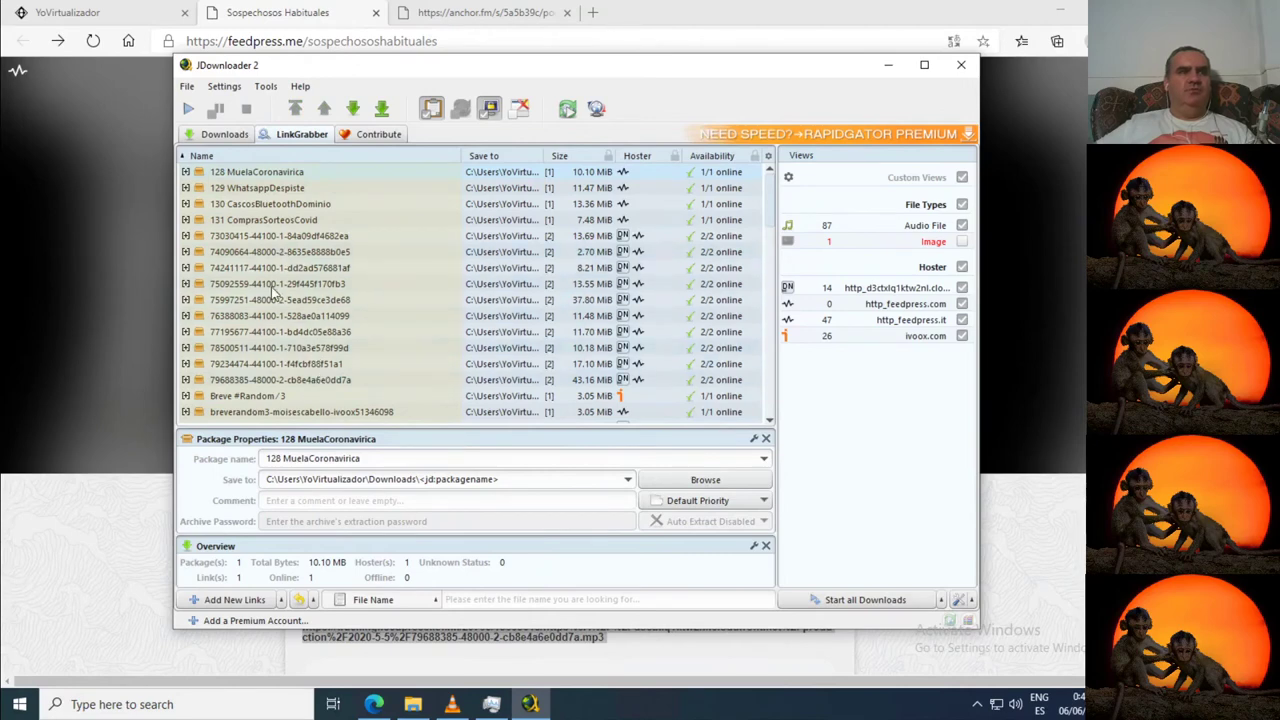
shift+click(306, 381)
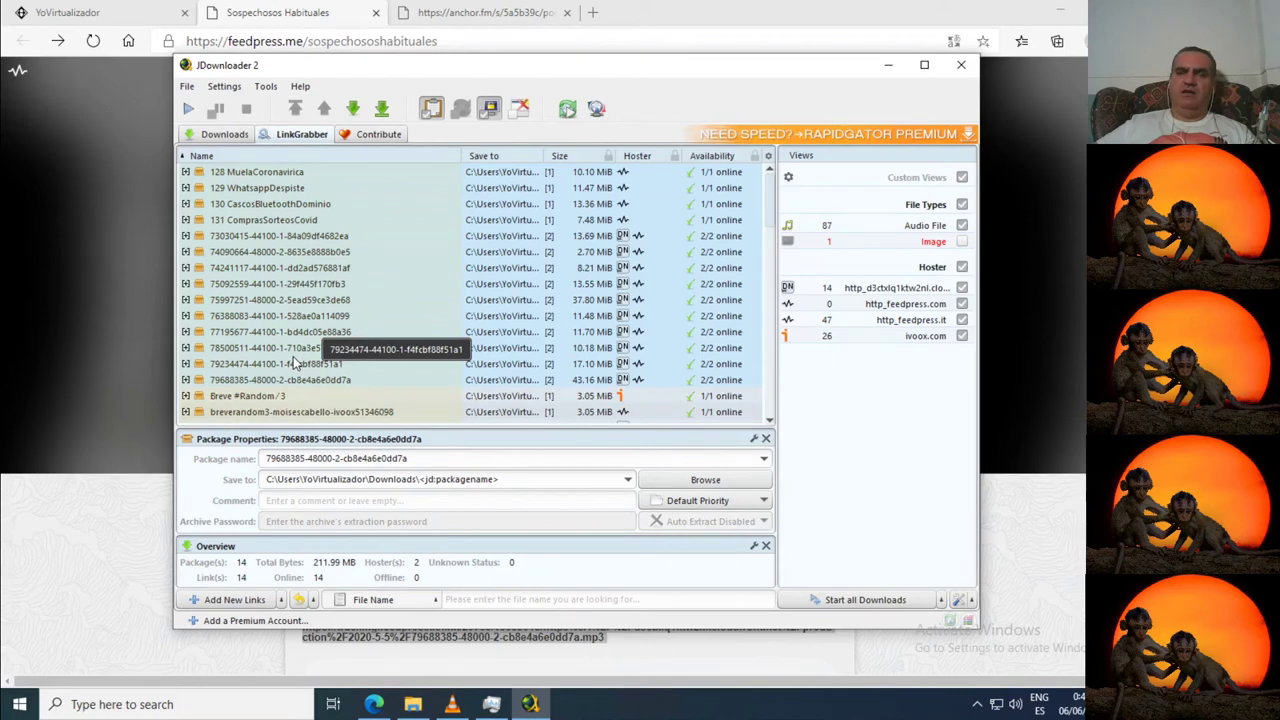
shift+click(262, 413)
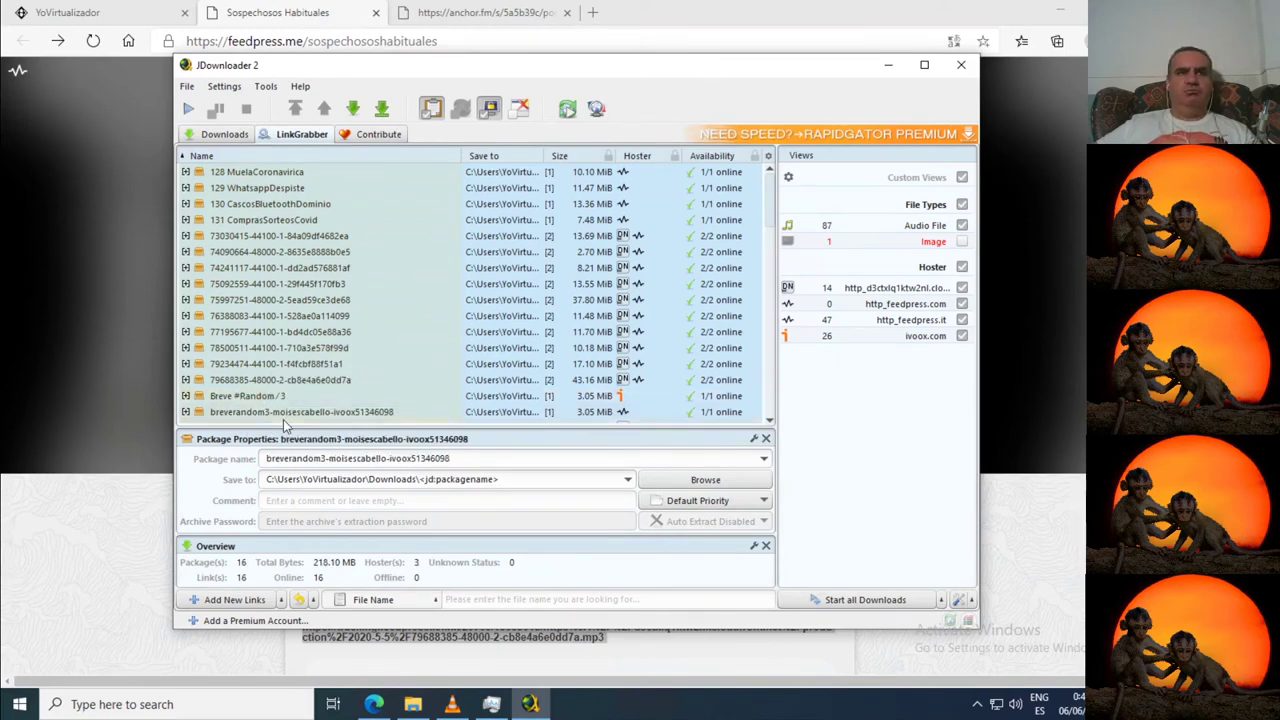
scroll(225, 372, down, 2)
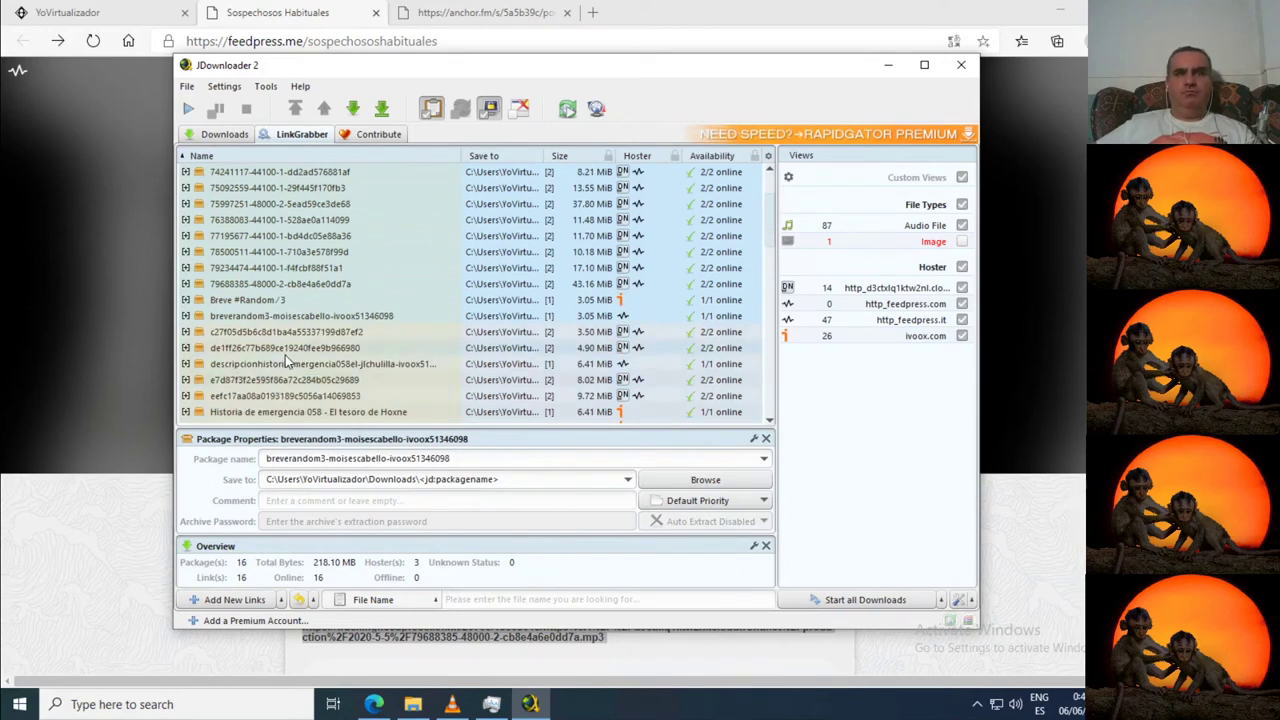
scroll(240, 300, down, 3)
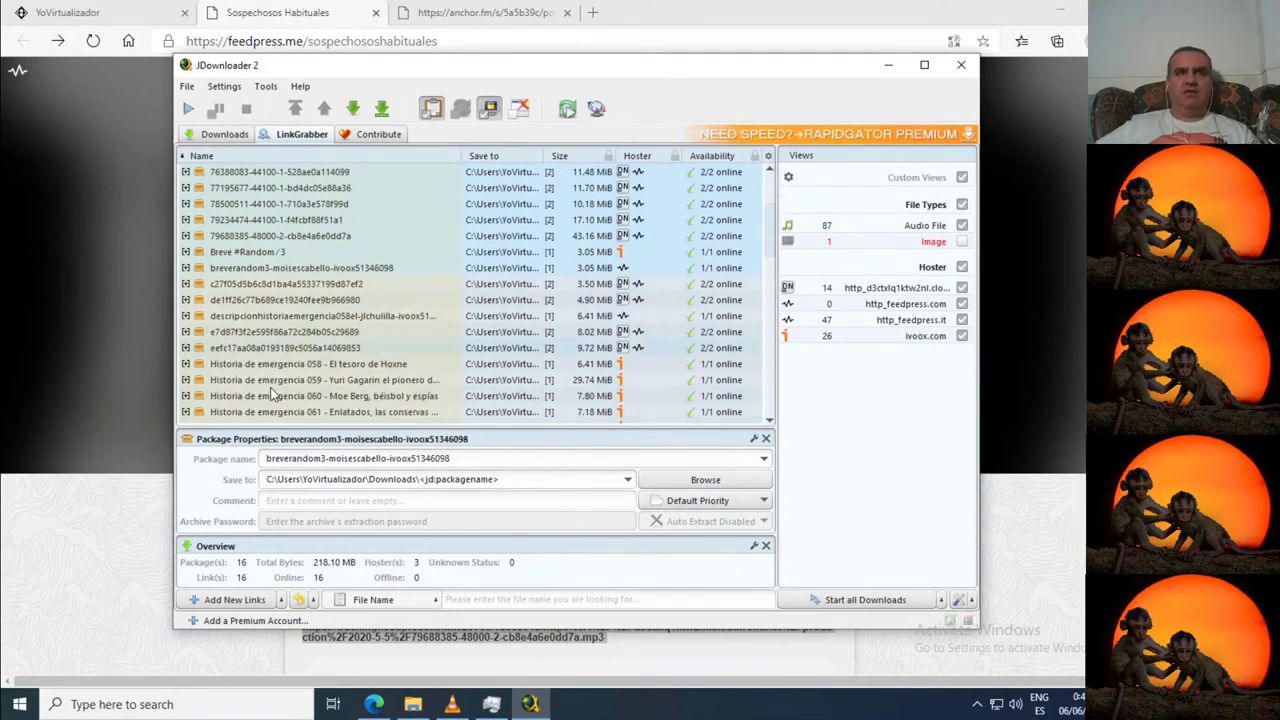
shift+click(252, 250)
scroll(296, 380, down, 2)
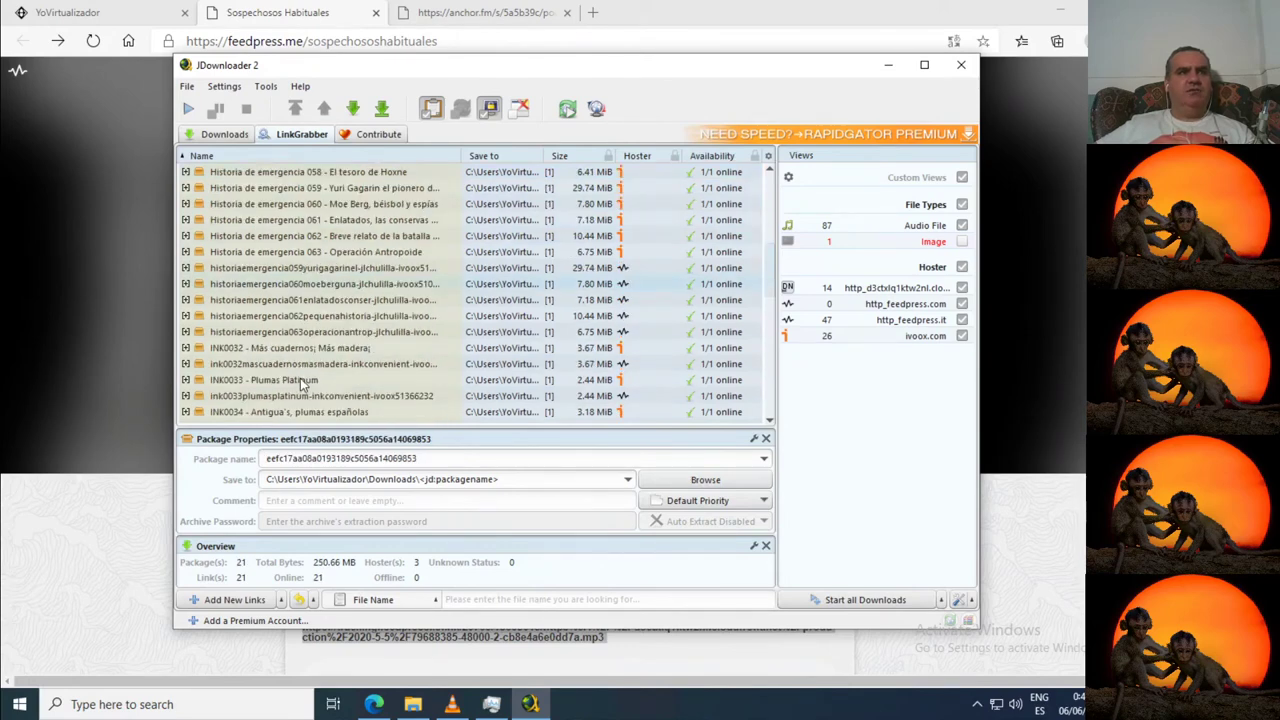
scroll(316, 332, up, 4)
scroll(316, 332, up, 3)
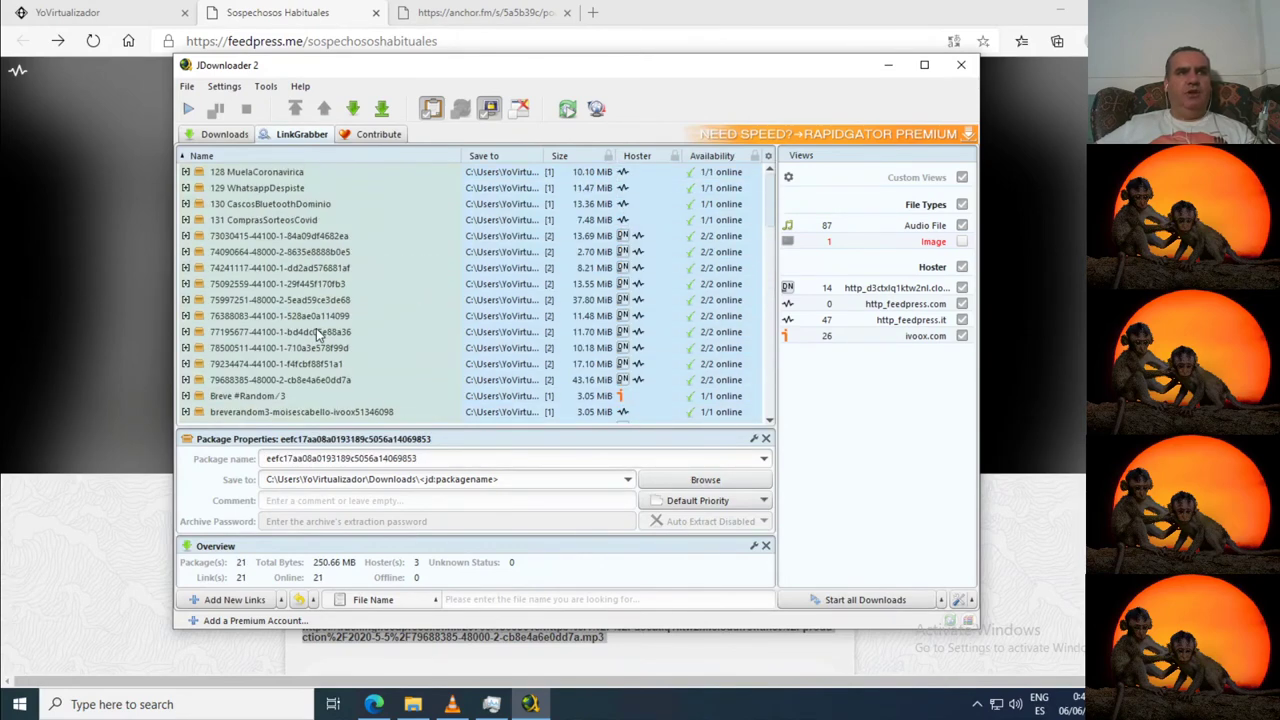
- Move the selected packages into a new package named descarga, keeping the save path Downloads\<jd:packagename>
right_click(255, 227)
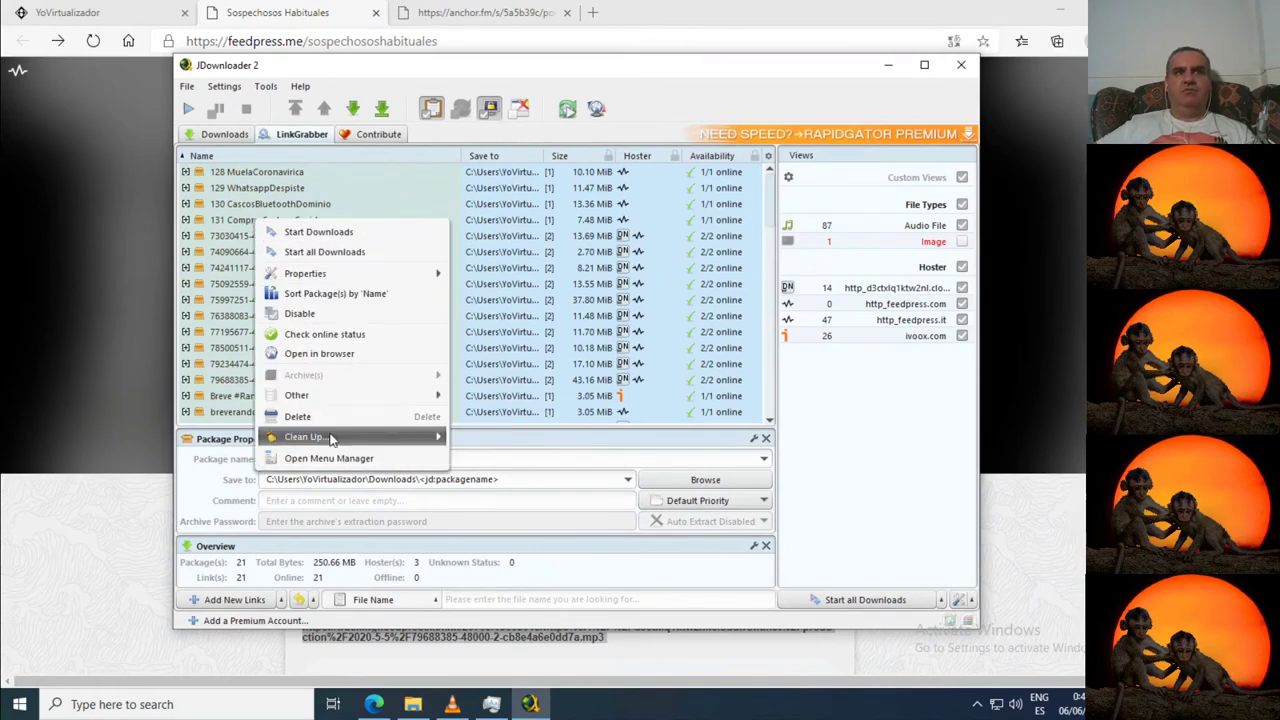
mouse_move(333, 397)
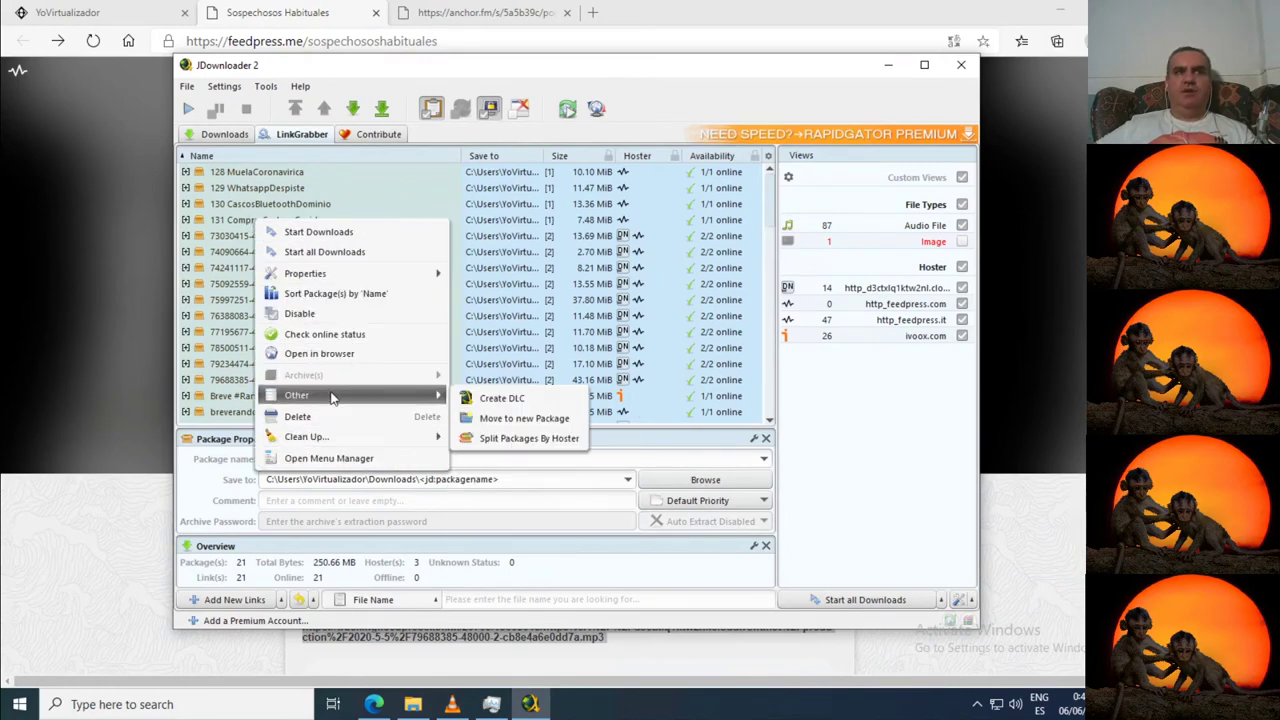
click(525, 418)
click(483, 332)
drag(484, 339, 206, 328)
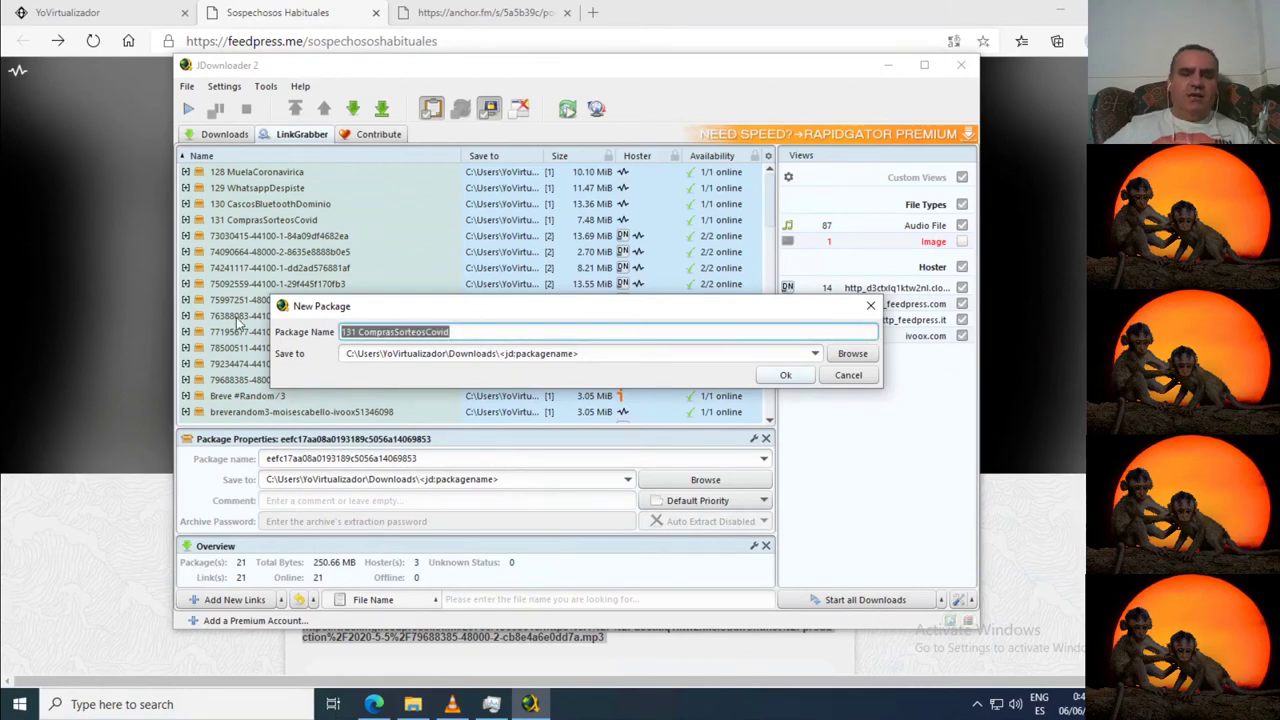
text(descarg)
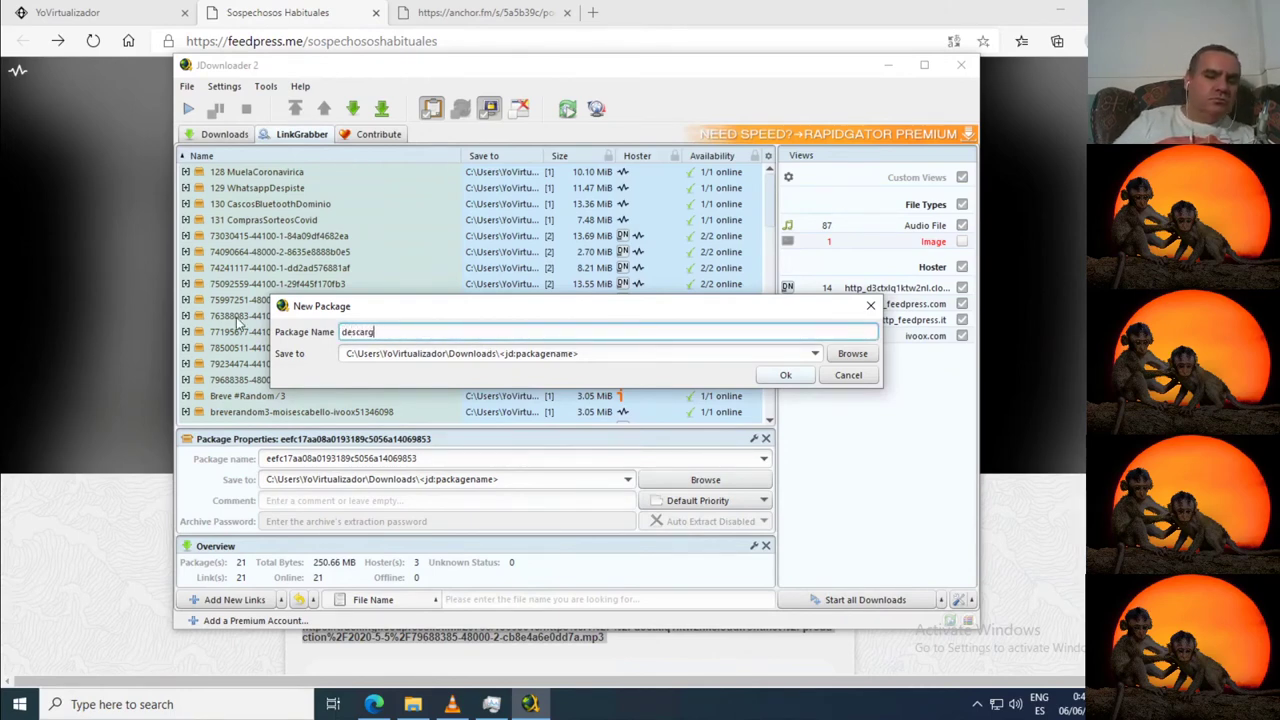
text(a)
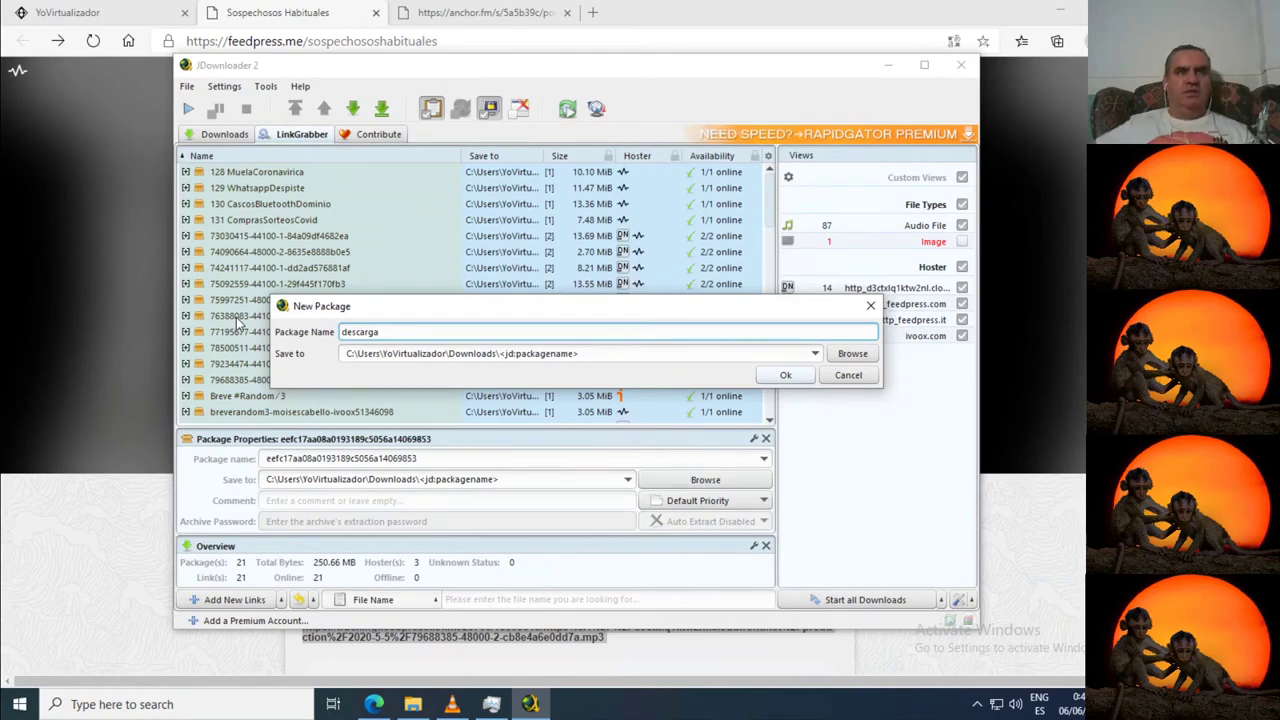
click(502, 352)
click(606, 352)
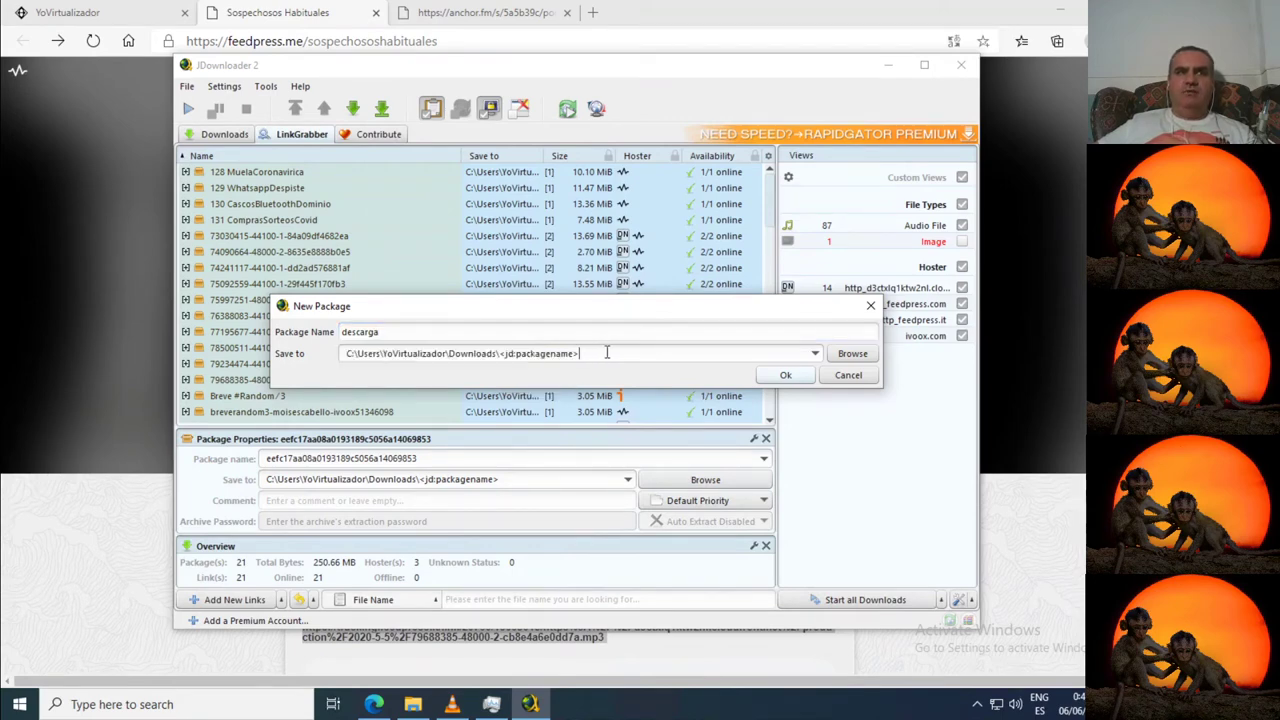
drag(588, 357, 507, 359)
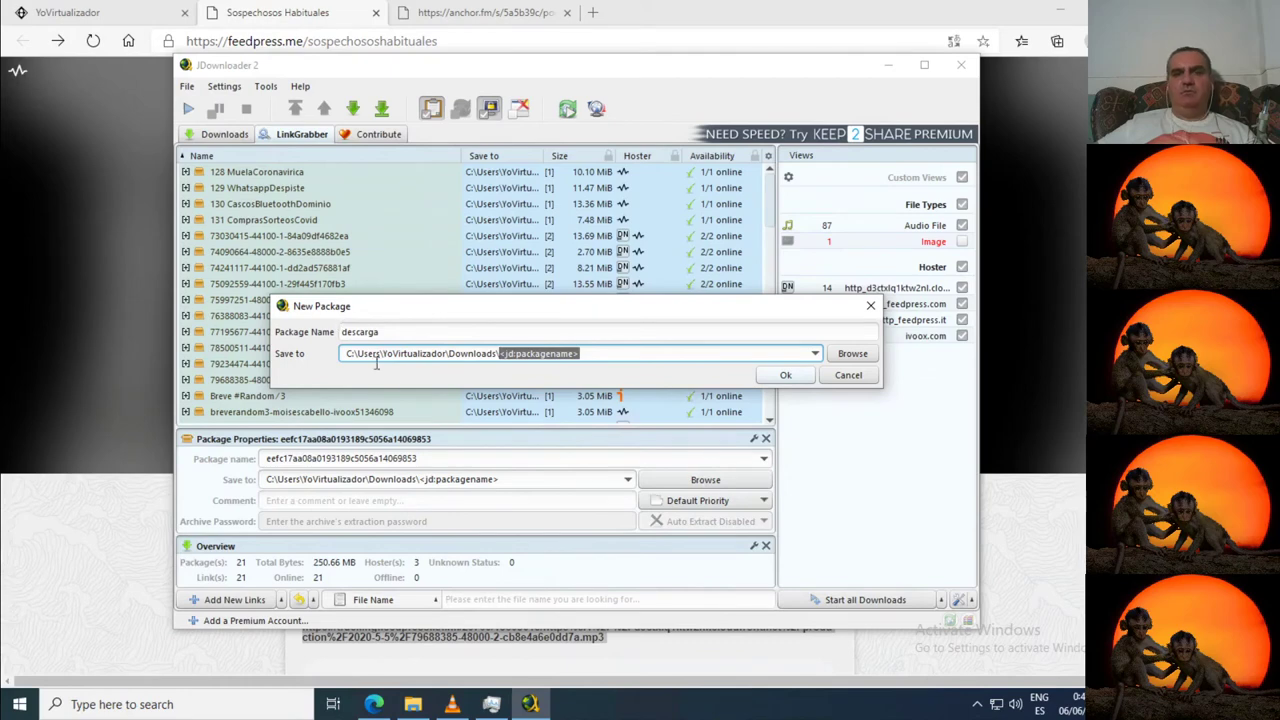
click(780, 376)
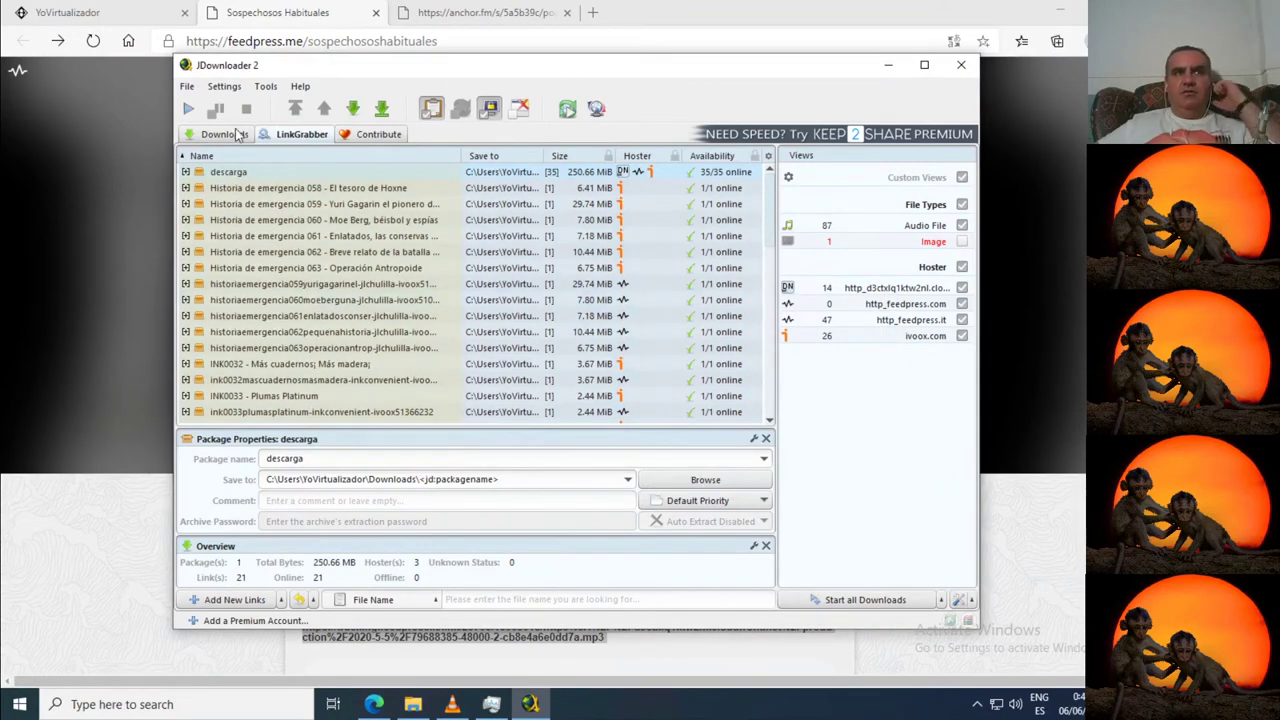
- Select the packages from INK0032 - Más cuadernos; Más madera; through treki23 undercover 391
click(320, 285)
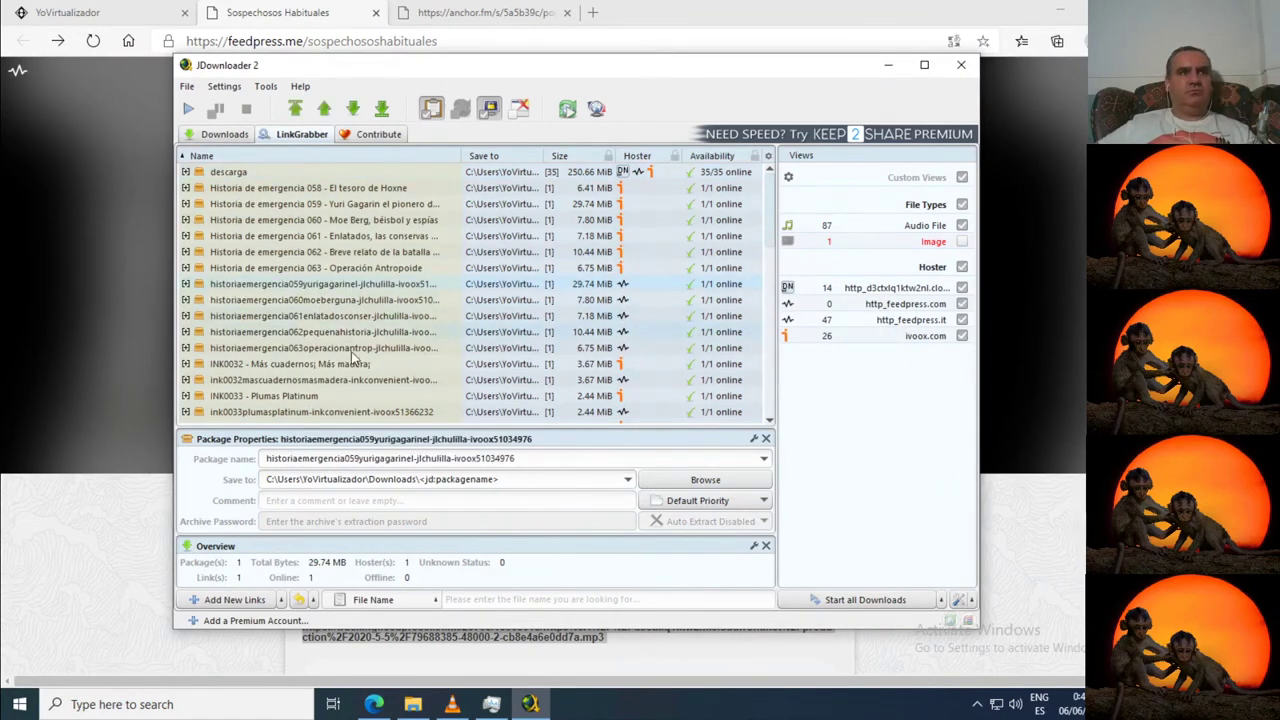
click(290, 364)
scroll(438, 355, down, 3)
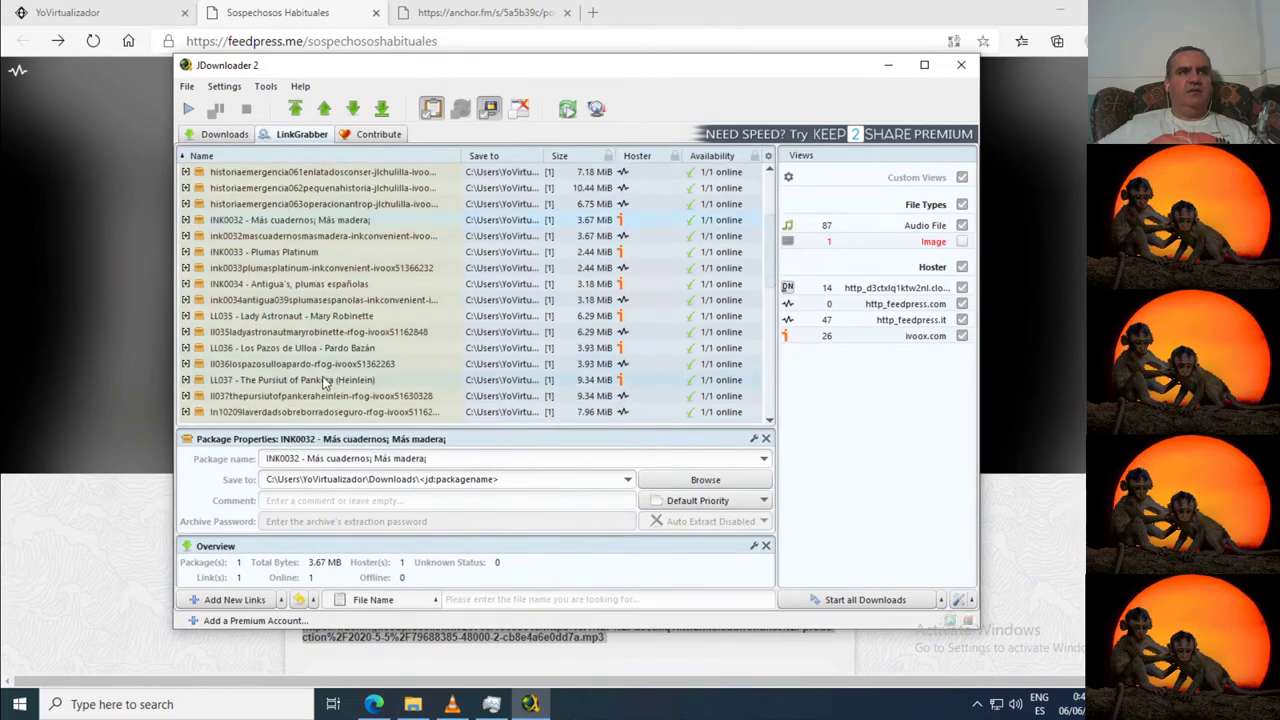
scroll(300, 385, down, 3)
scroll(300, 385, down, 3)
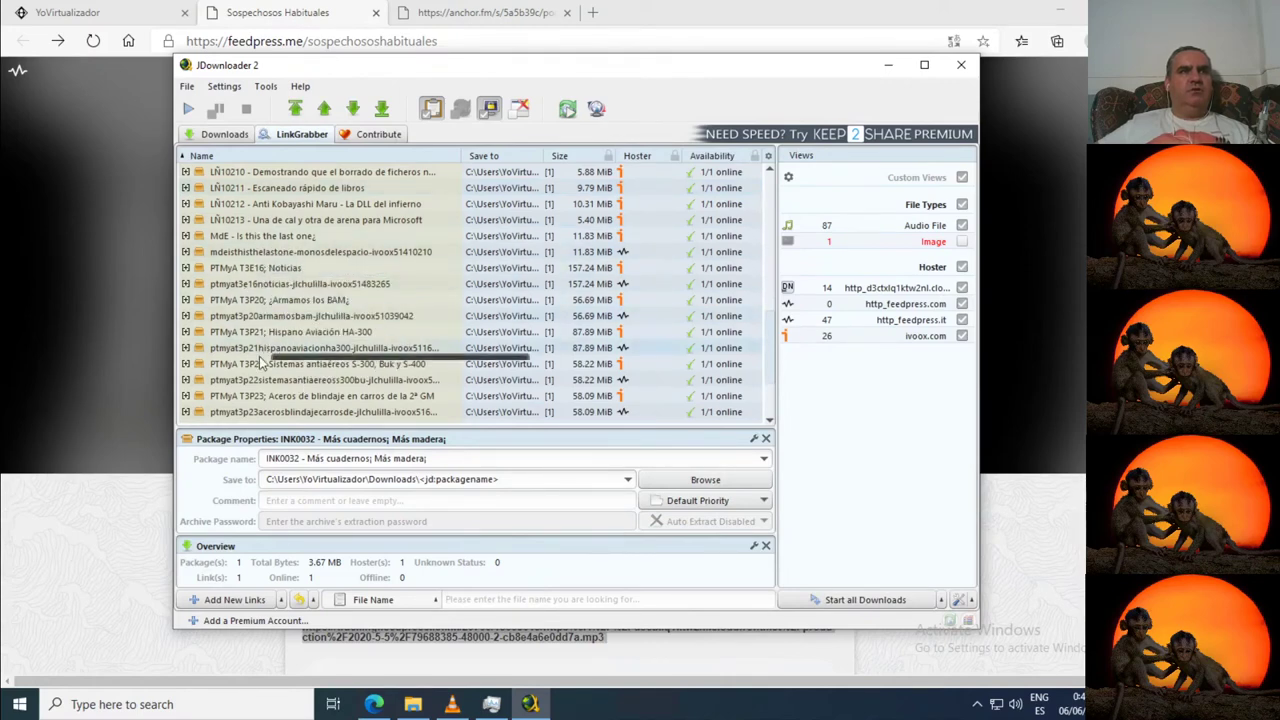
shift+click(307, 411)
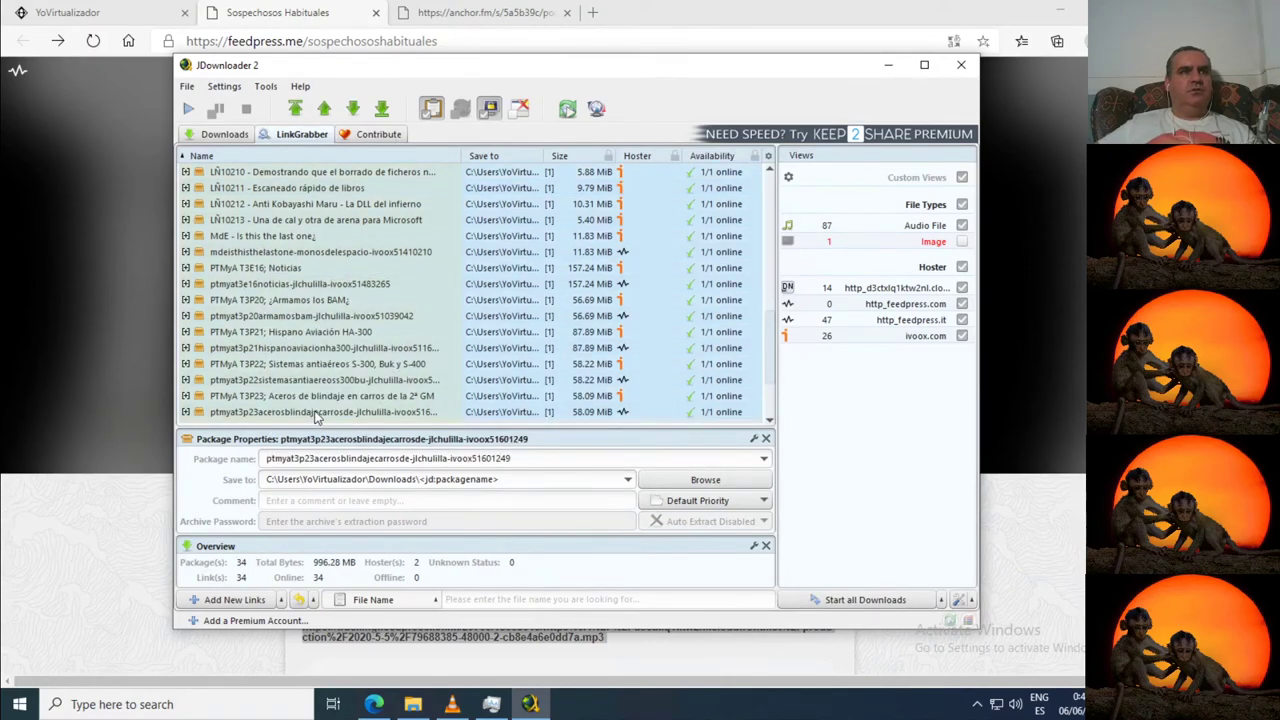
scroll(315, 415, down, 2)
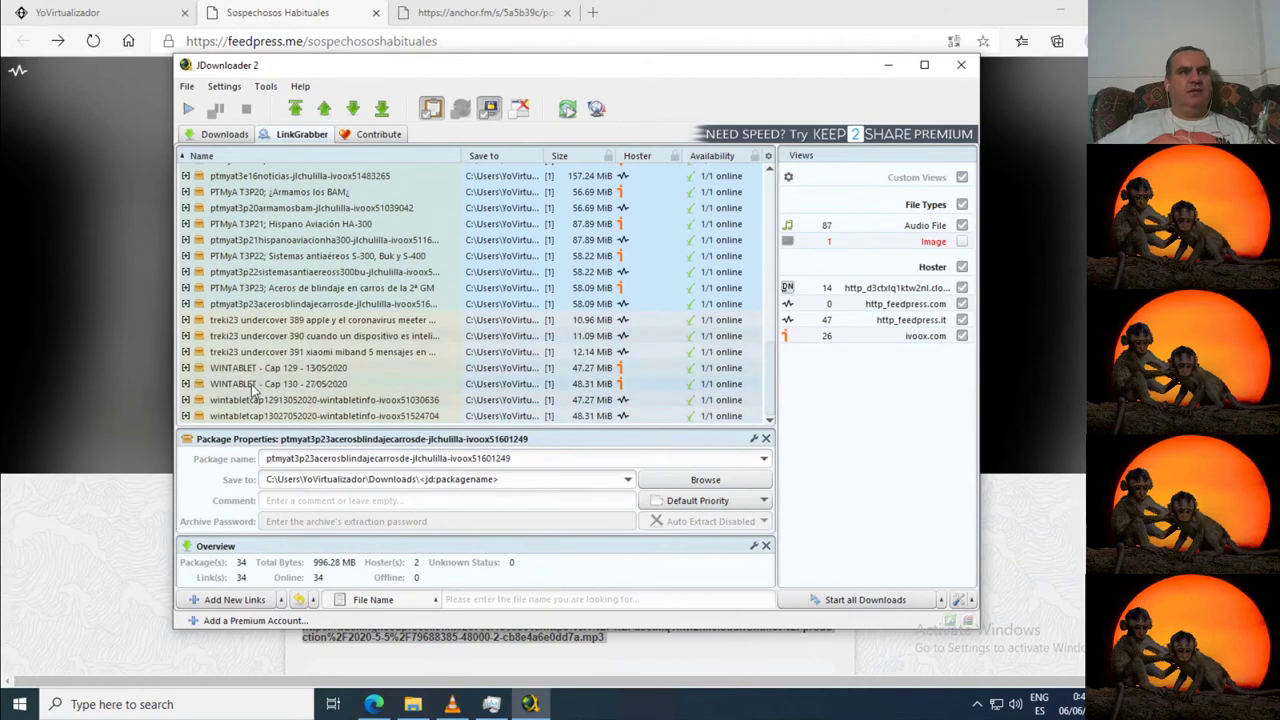
shift+click(258, 352)
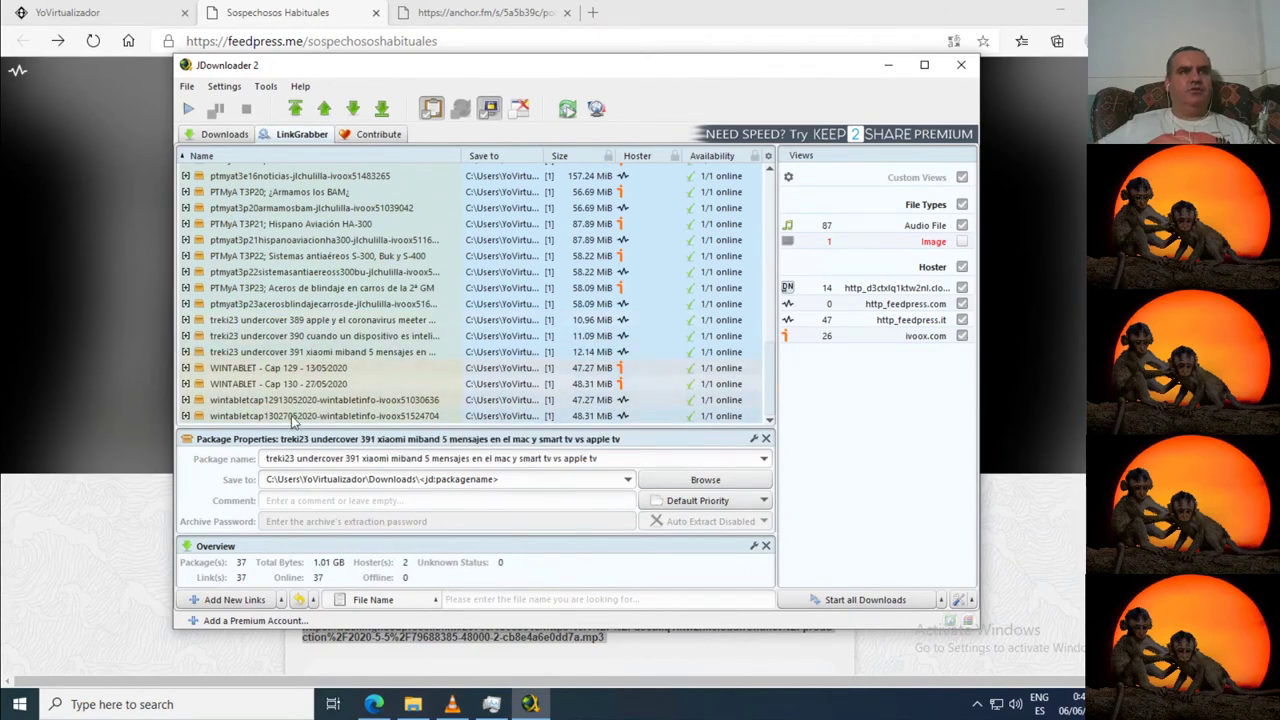
- Merge the selected INK0032 to treki23 packages into another new package, also named descarga
right_click(256, 207)
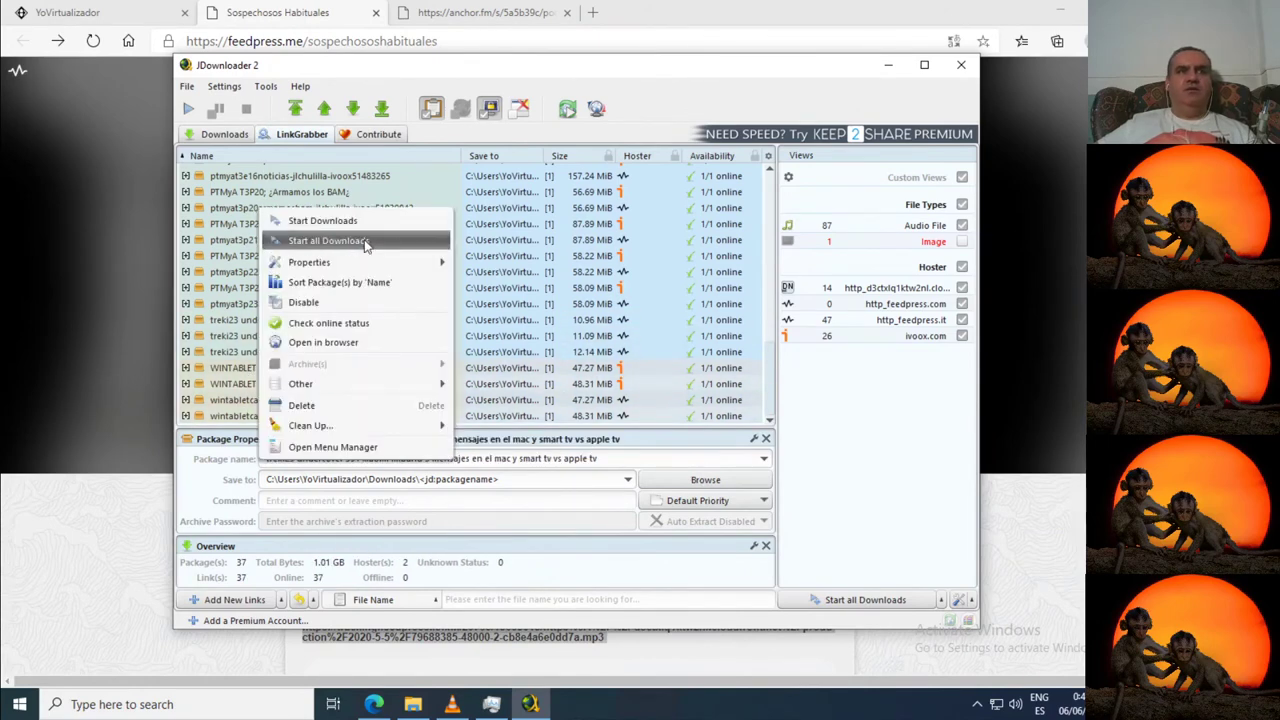
mouse_move(380, 387)
click(509, 410)
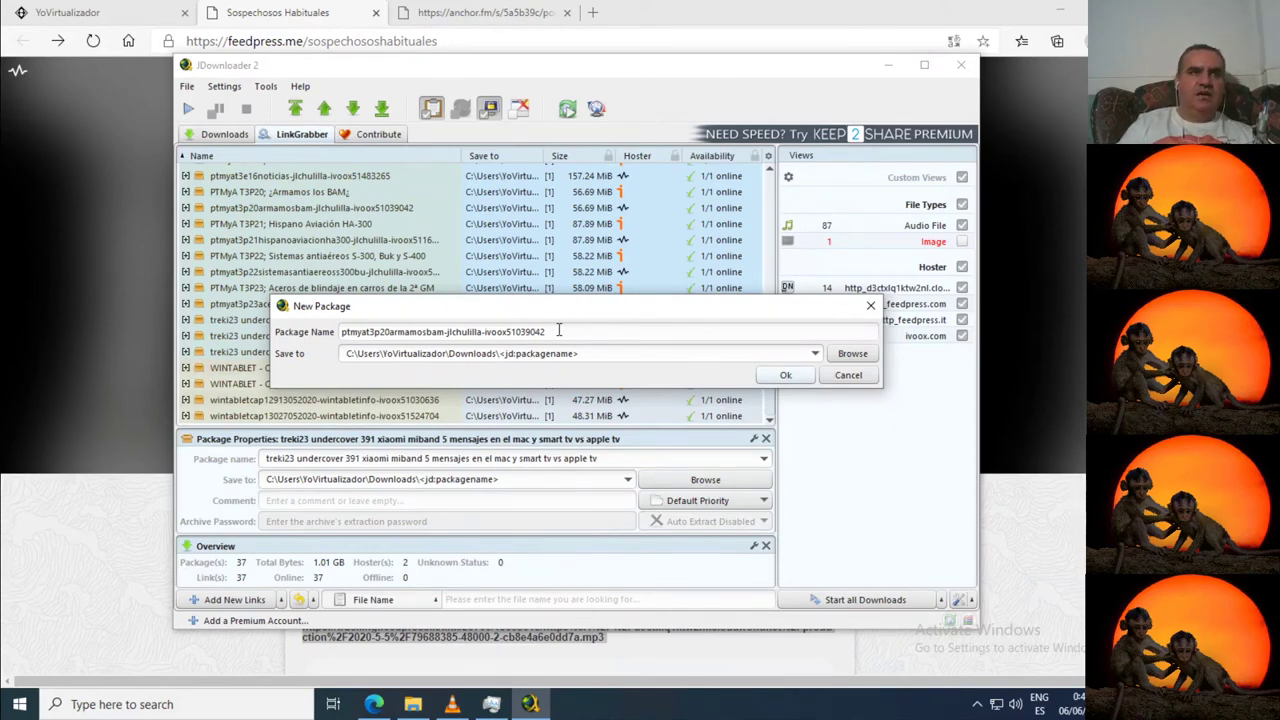
click(385, 333)
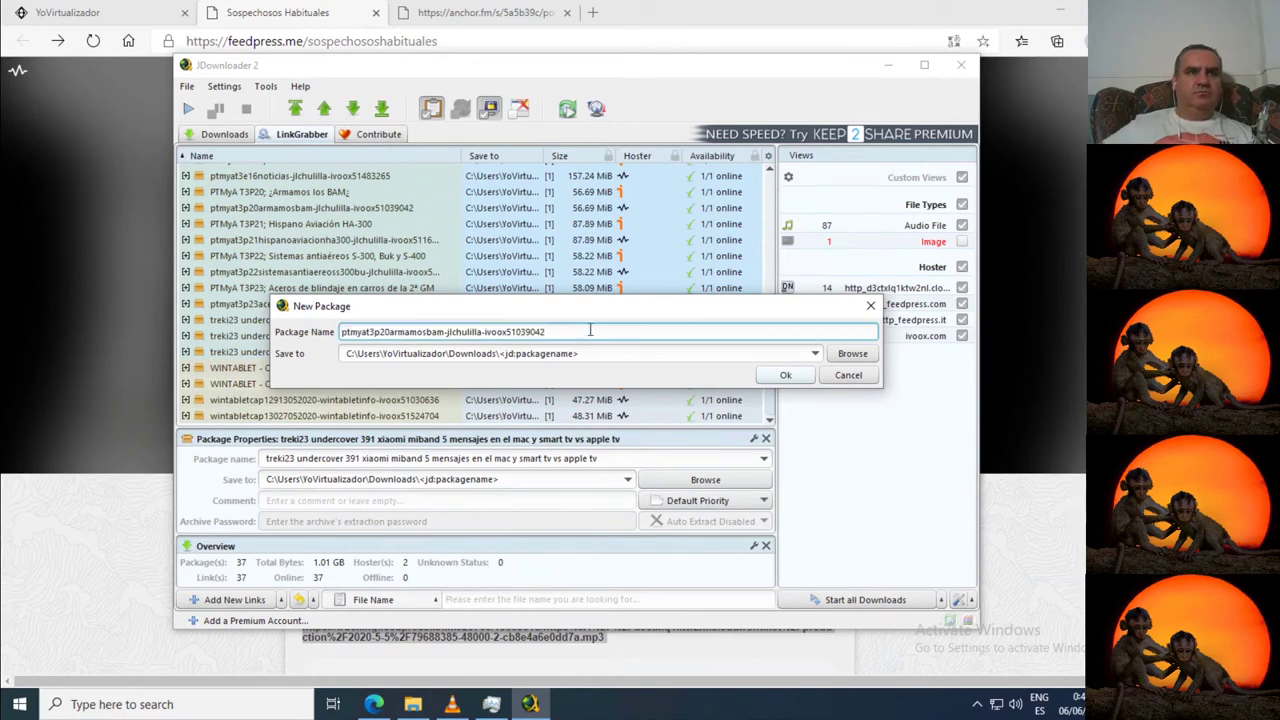
drag(591, 331, 114, 309)
text(descarga)
key(Return)
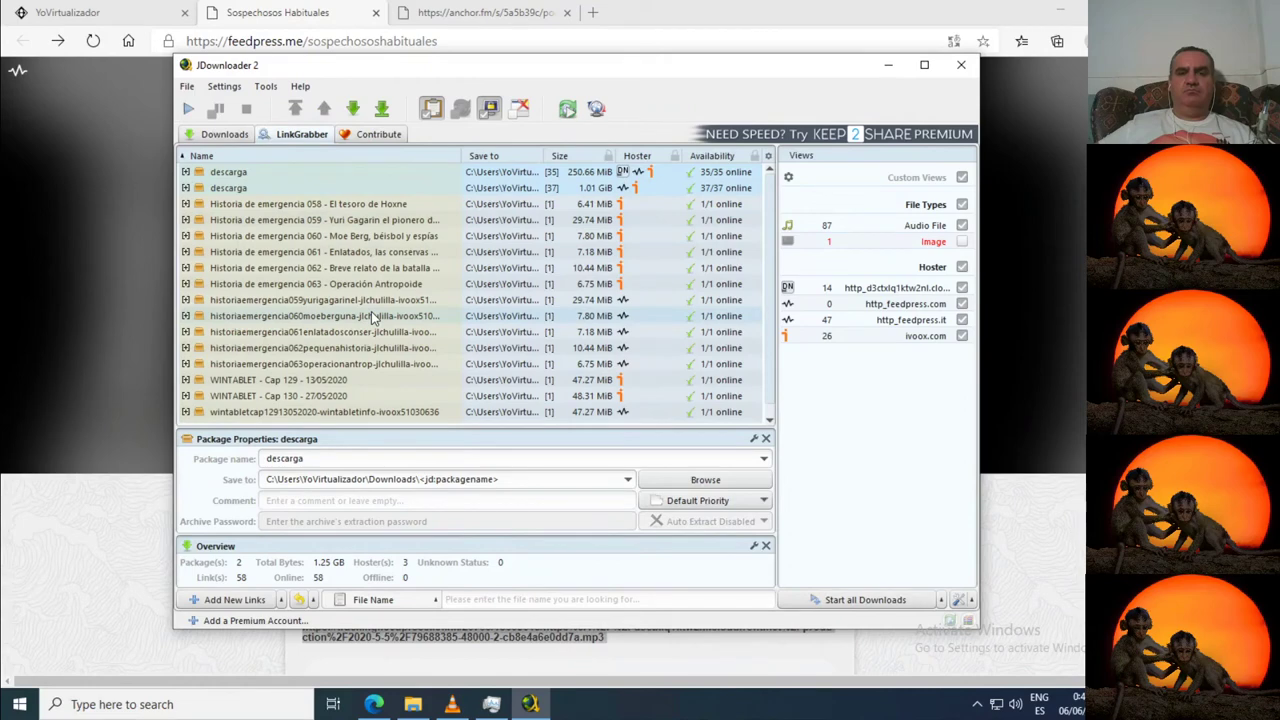
- Start downloading the two descarga packages and expand the first one in the download list
right_click(225, 178)
click(270, 188)
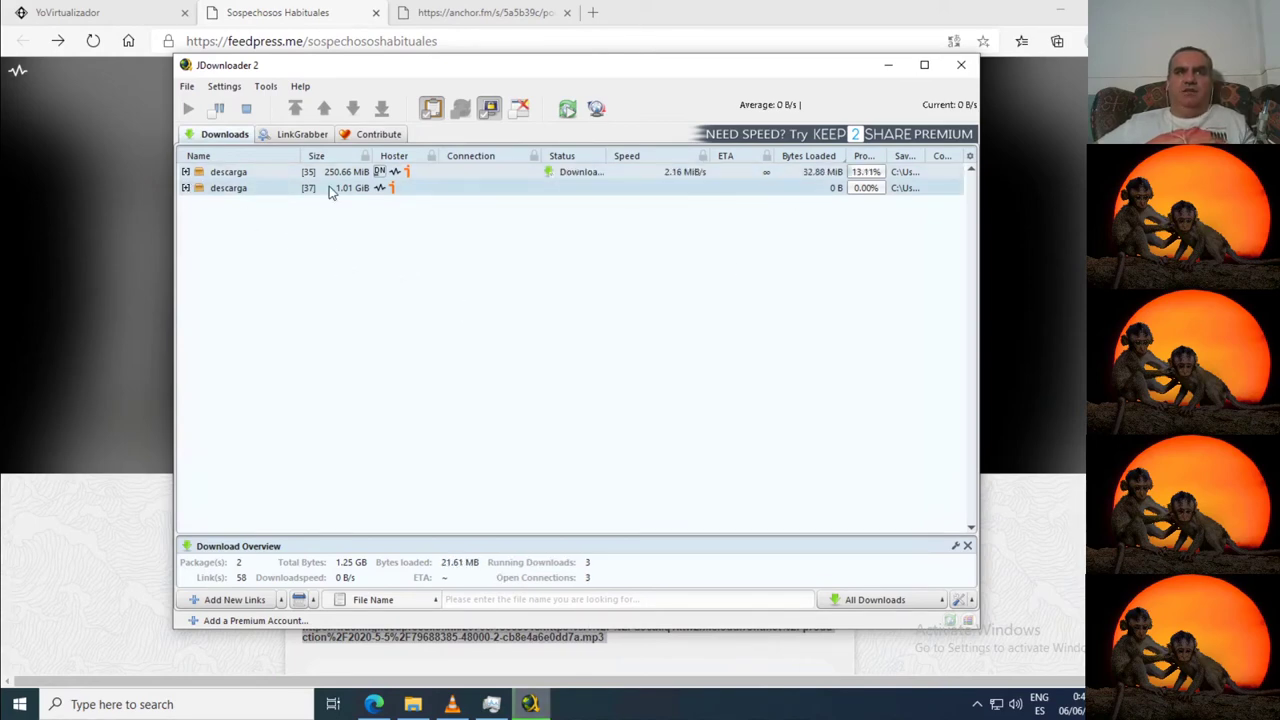
click(186, 172)
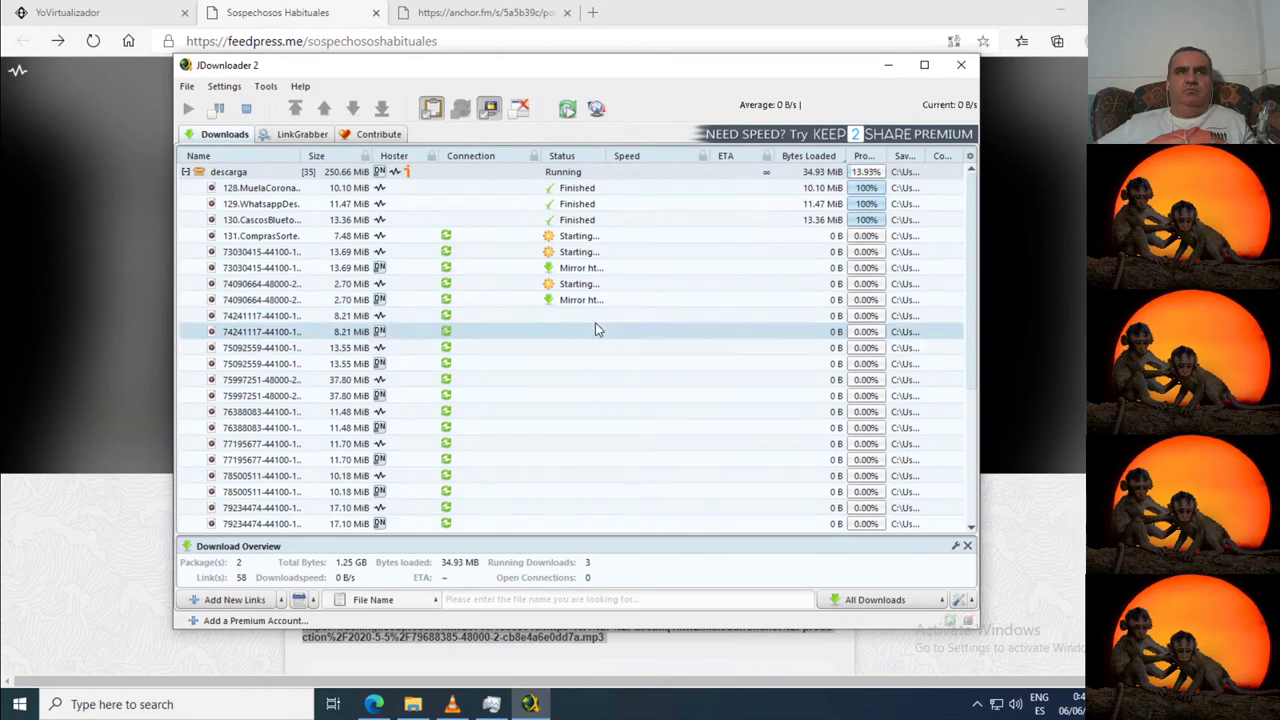
click(640, 267)
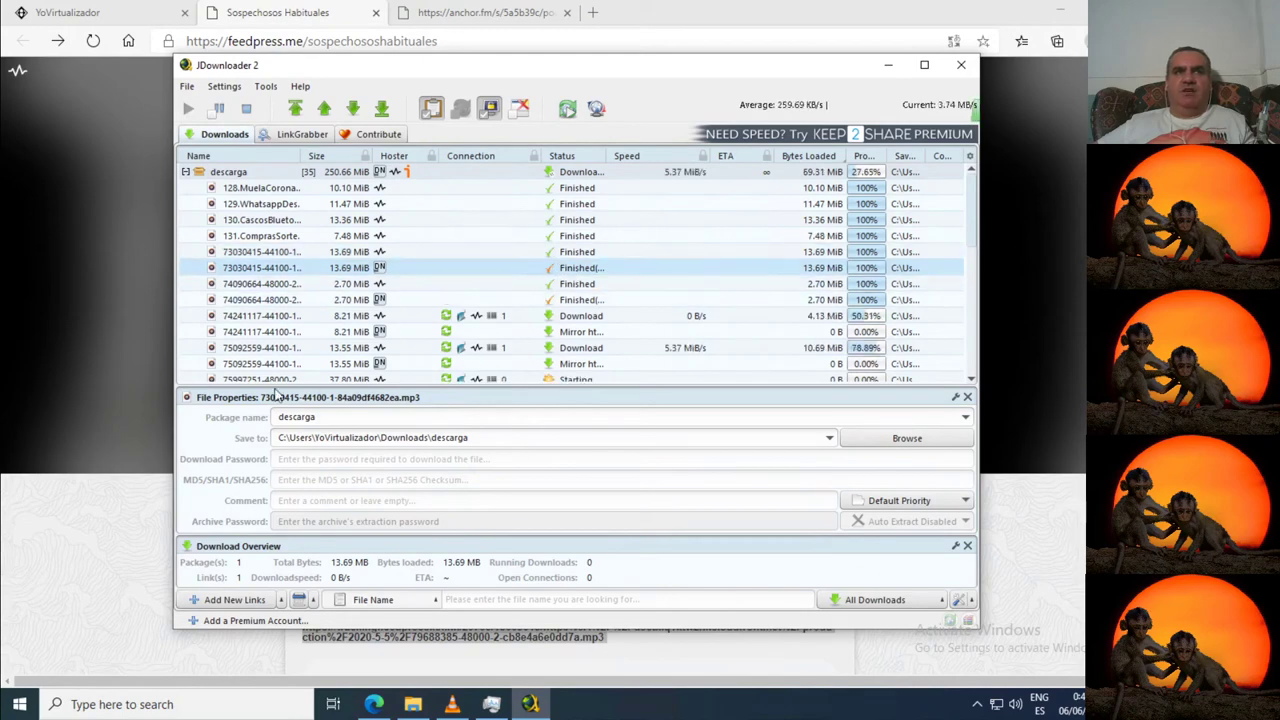
click(967, 397)
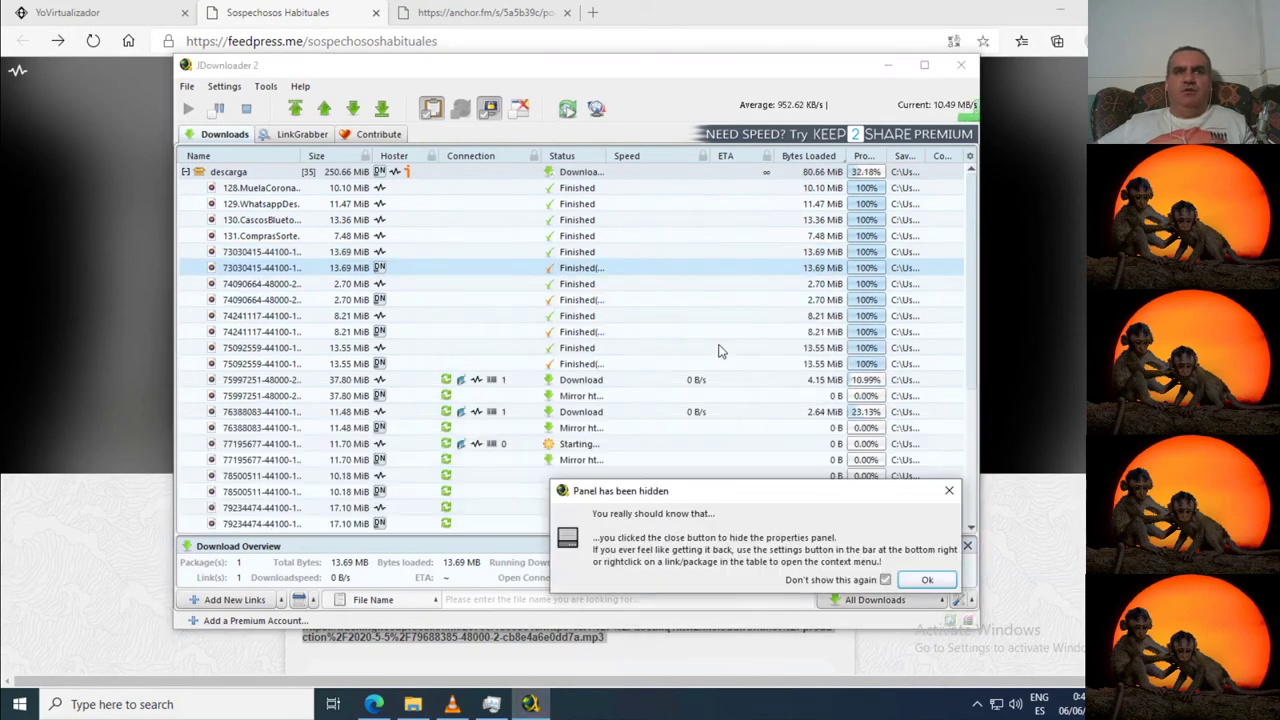
click(926, 580)
- Check the download progress of the links in both descarga packages and switch to the Downloads folder in File Explorer
scroll(808, 459, down, 3)
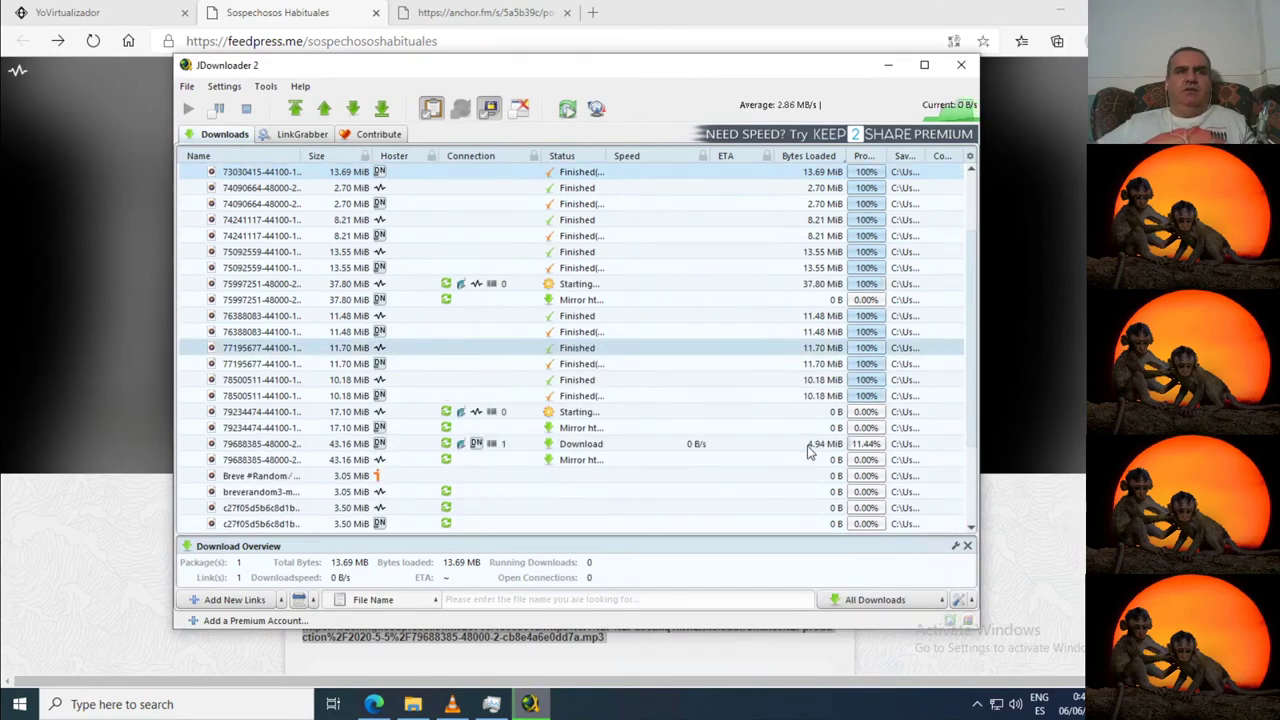
scroll(807, 459, down, 2)
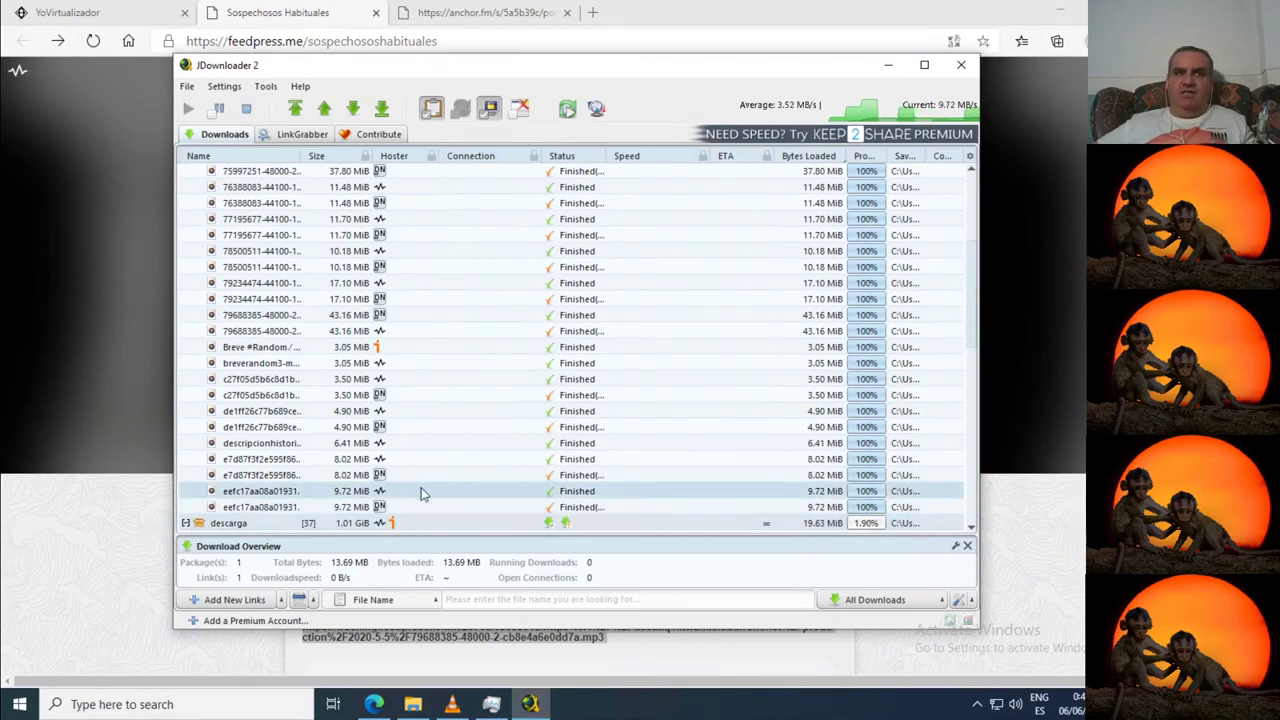
scroll(440, 492, down, 7)
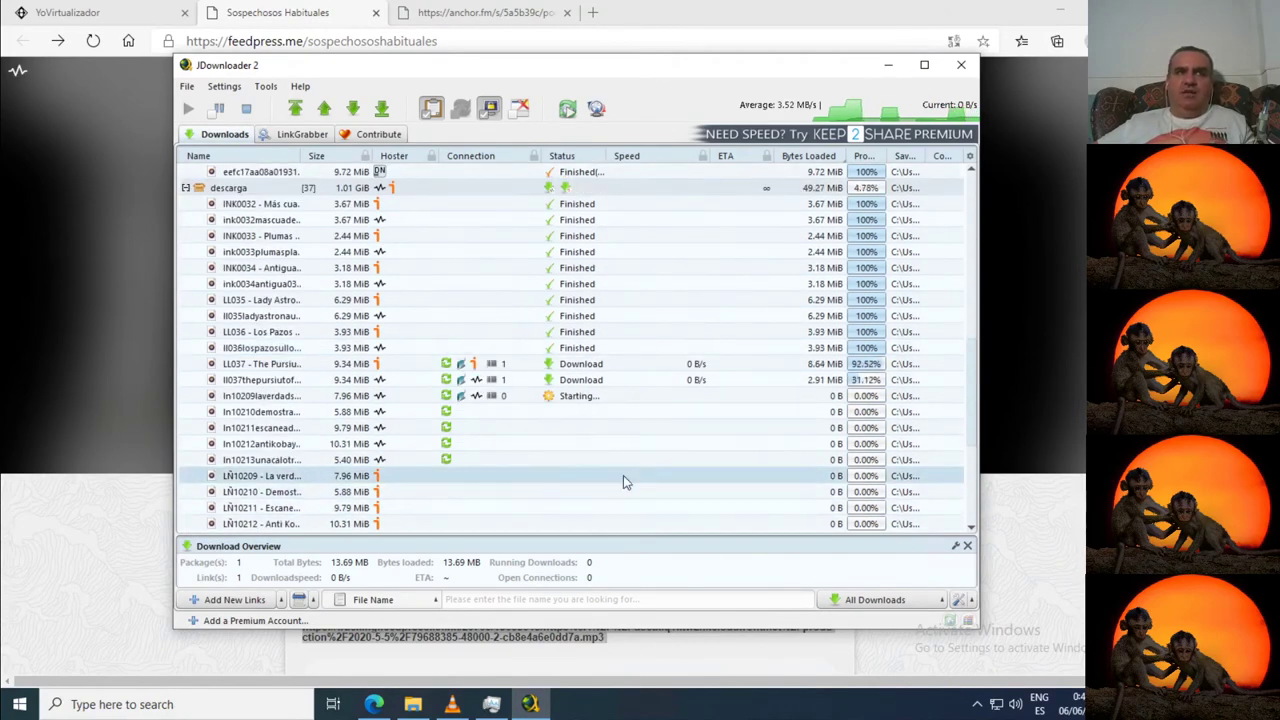
scroll(633, 476, down, 3)
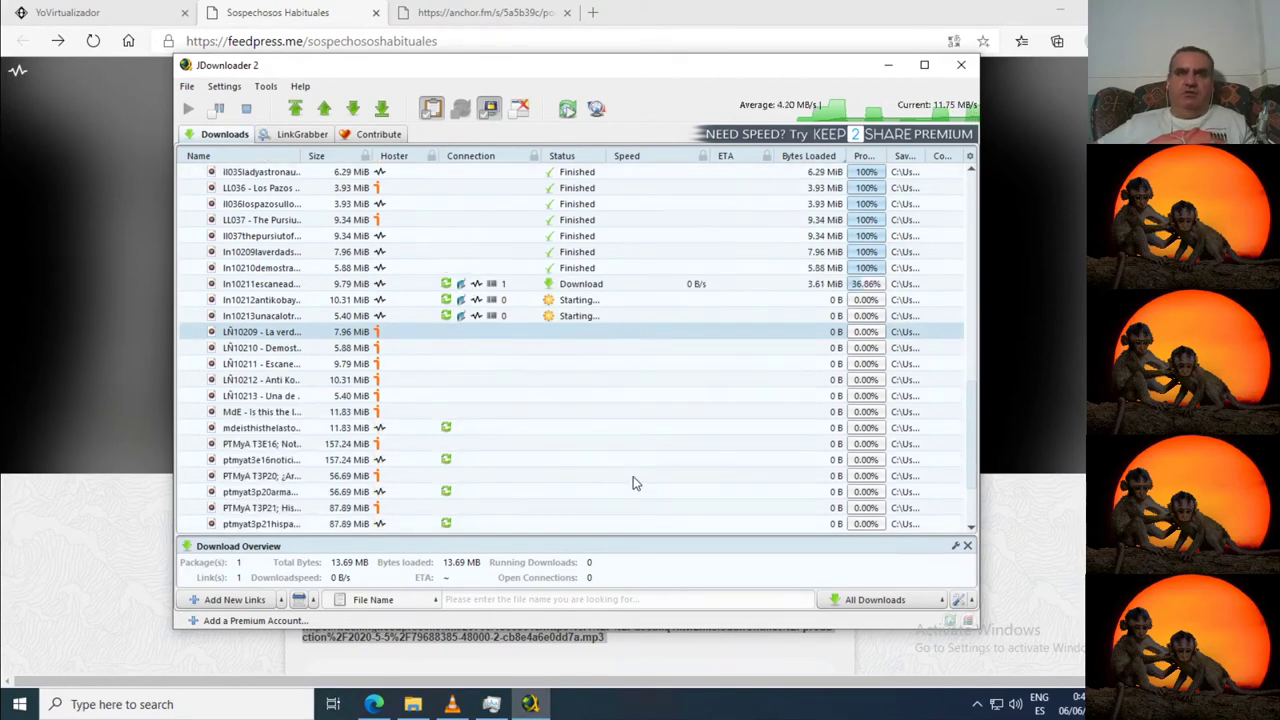
scroll(633, 483, down, 2)
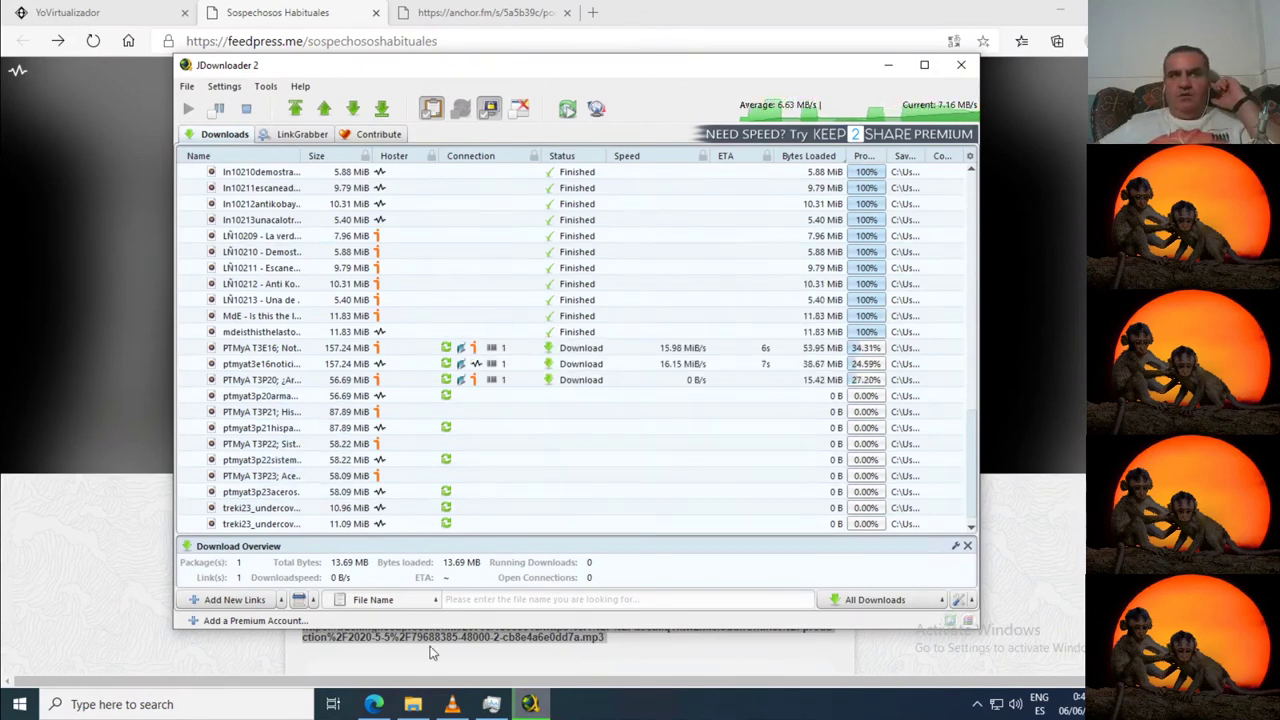
click(418, 707)
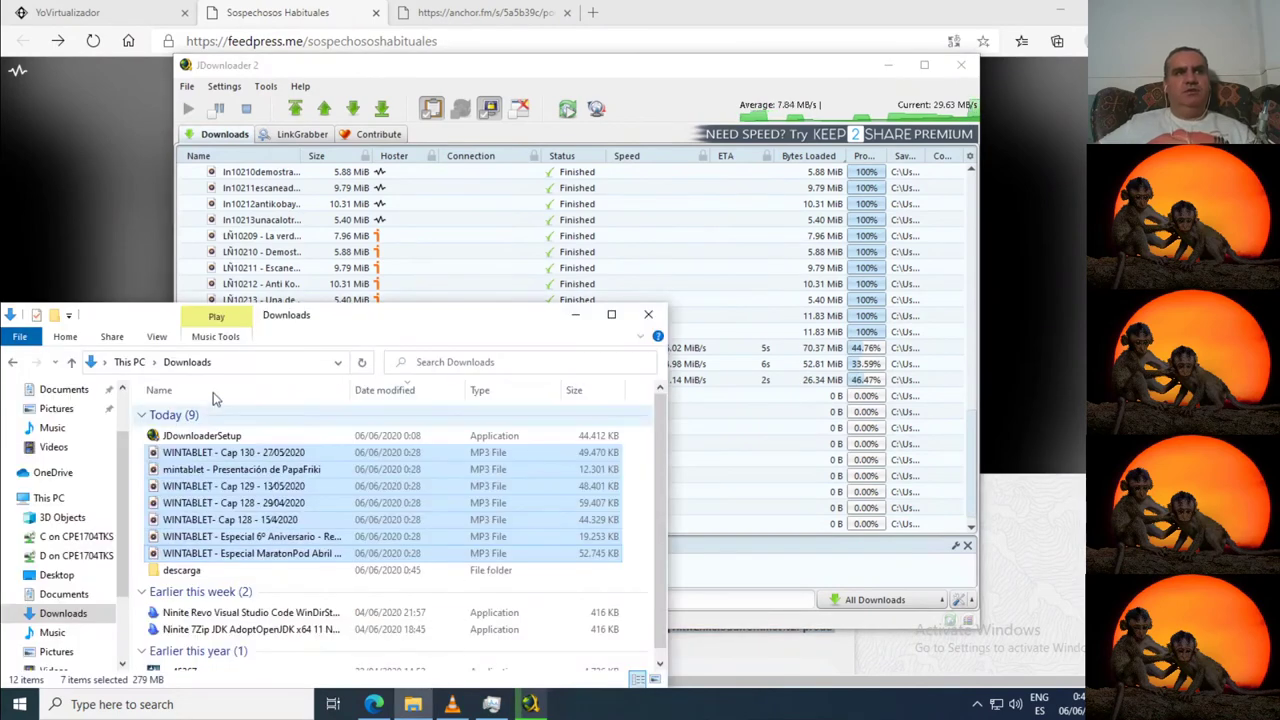
- Move the seven selected MP3 files into the descarga folder, and open that folder maximized with a wider Name column
drag(200, 513, 177, 578)
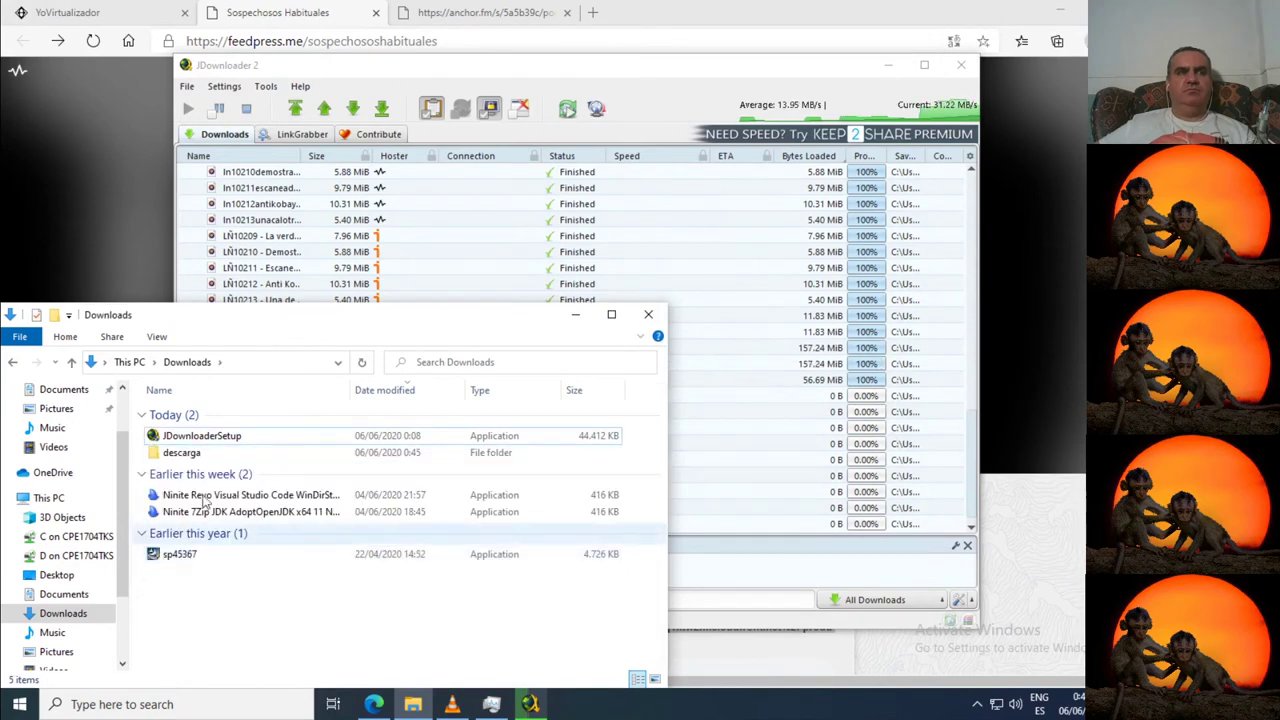
double_click(183, 452)
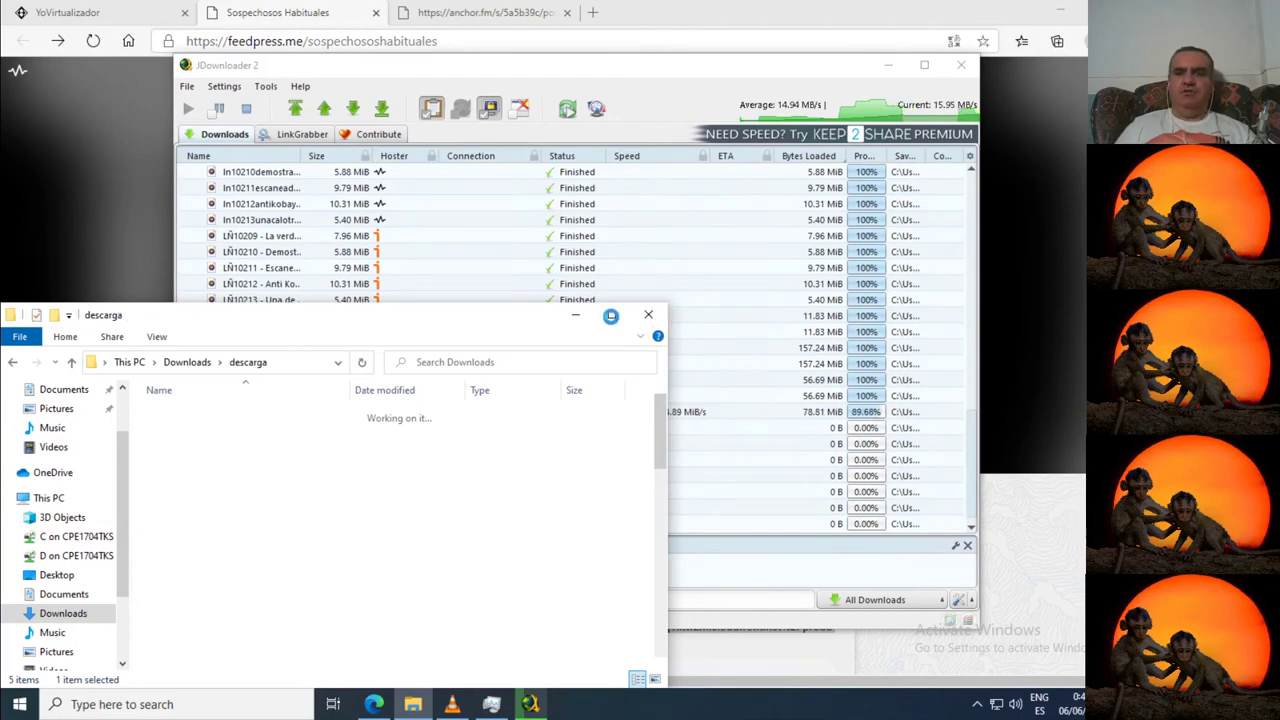
click(612, 316)
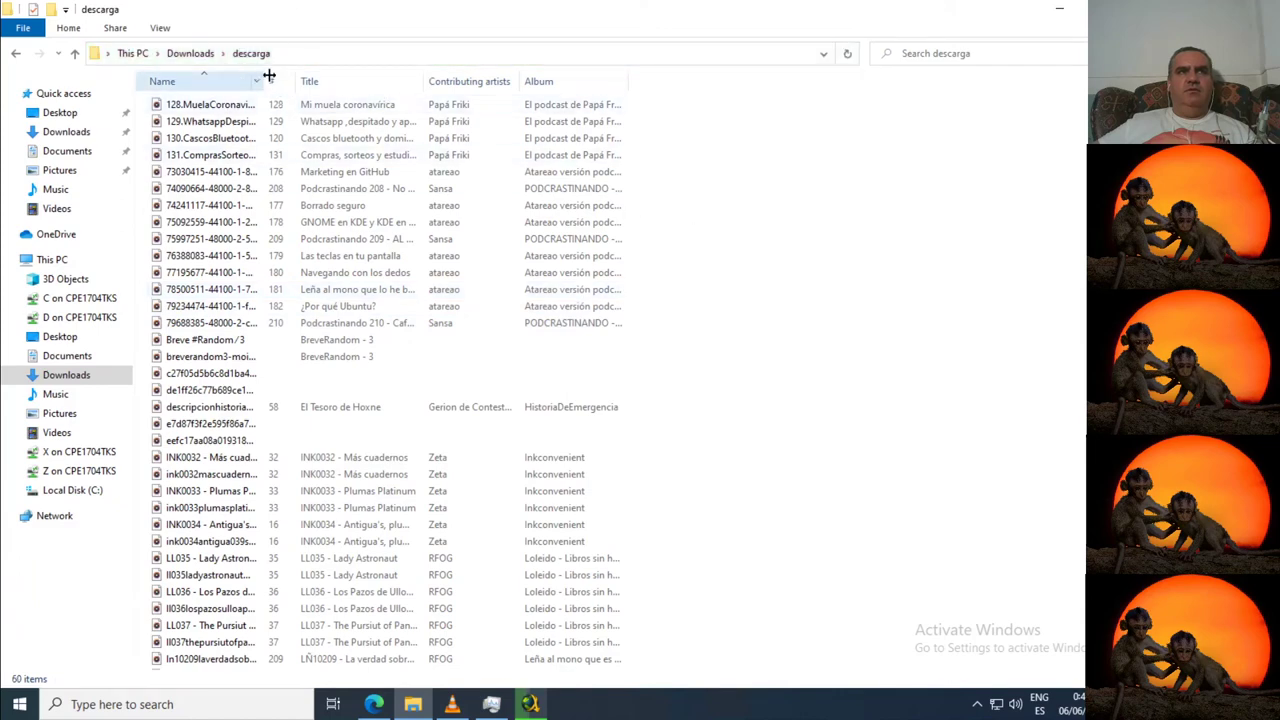
drag(266, 80, 342, 77)
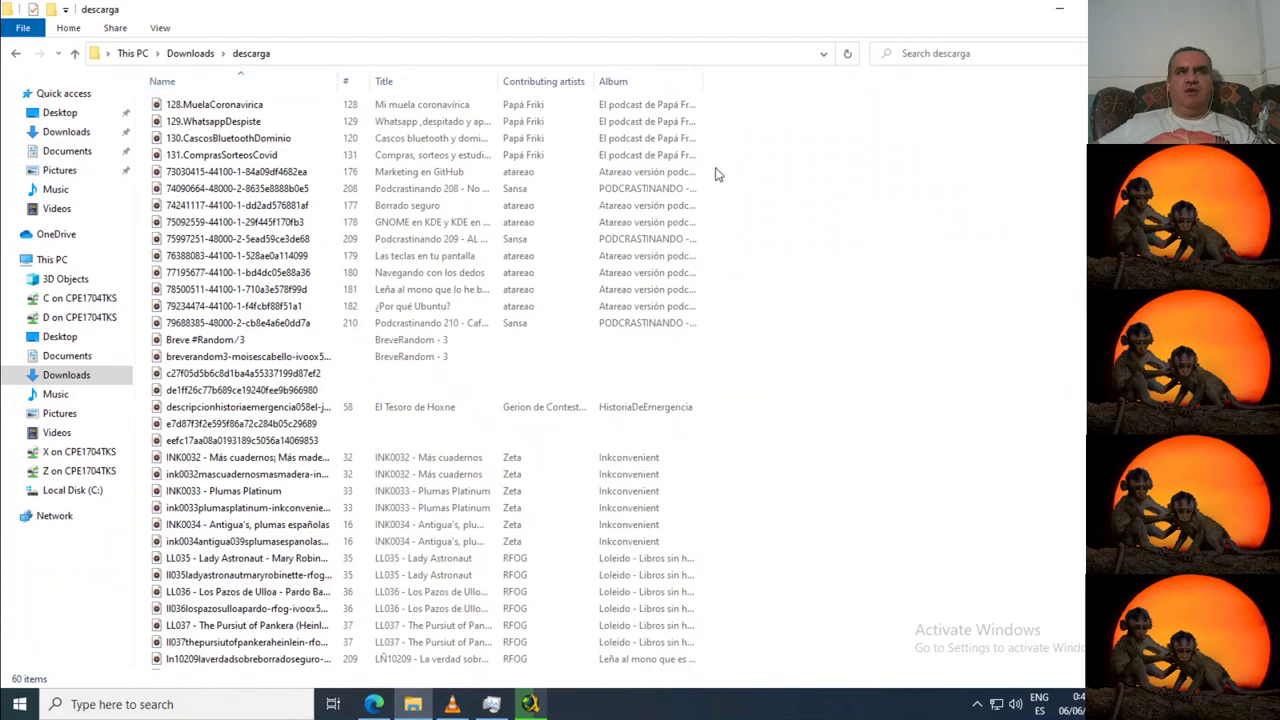
- Look through the episodes in descarga, highlighting the files numbered 128 to 131 and the El Tesoro de Hoxne episode
click(558, 107)
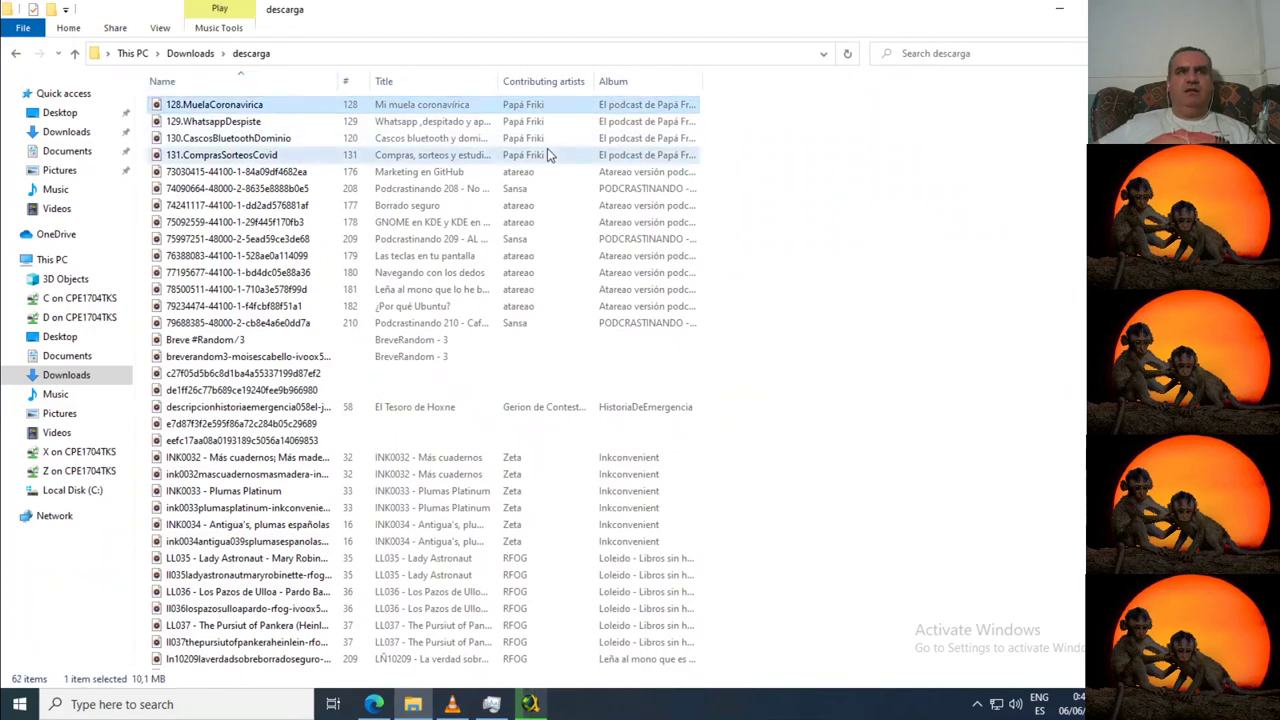
shift+click(550, 154)
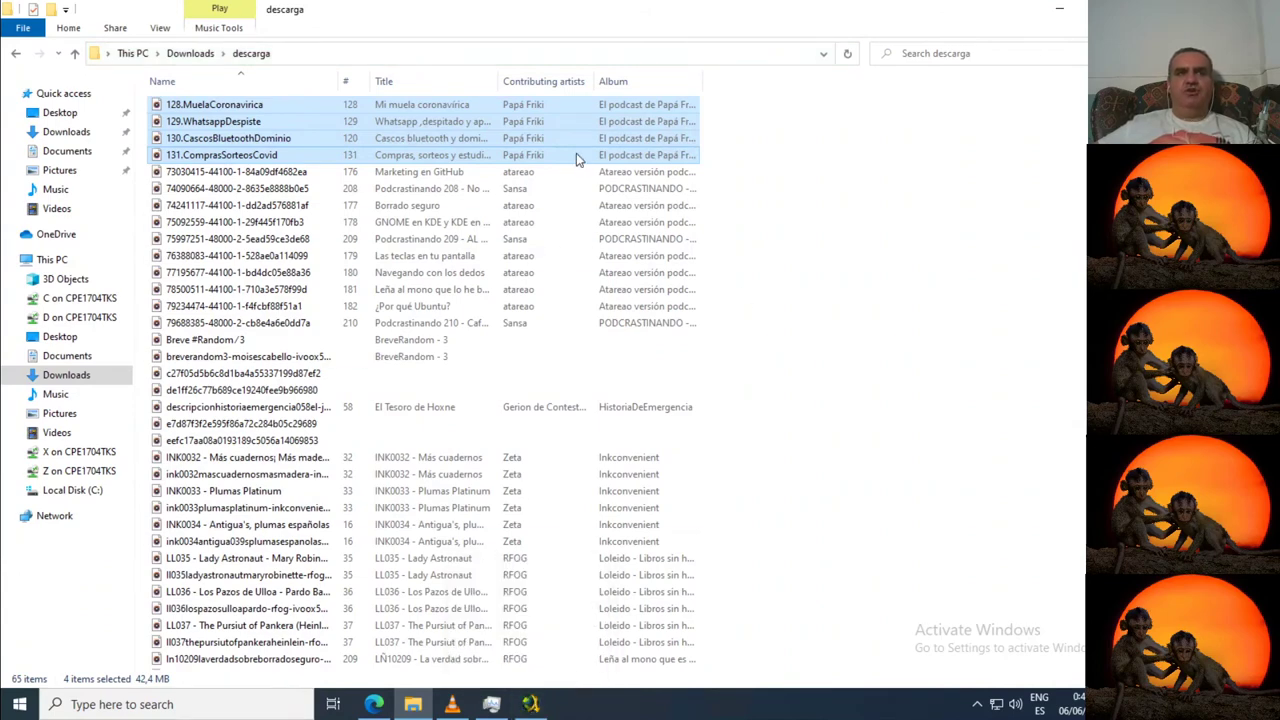
click(190, 410)
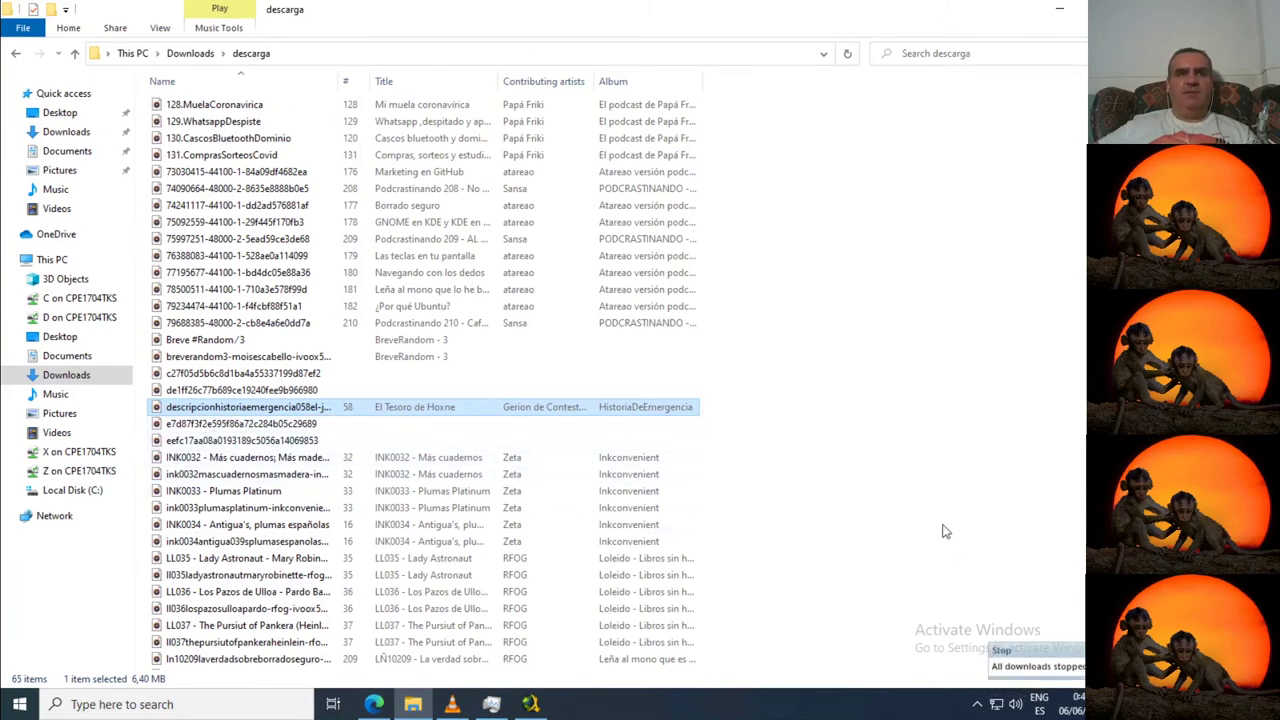
scroll(945, 532, down, 7)
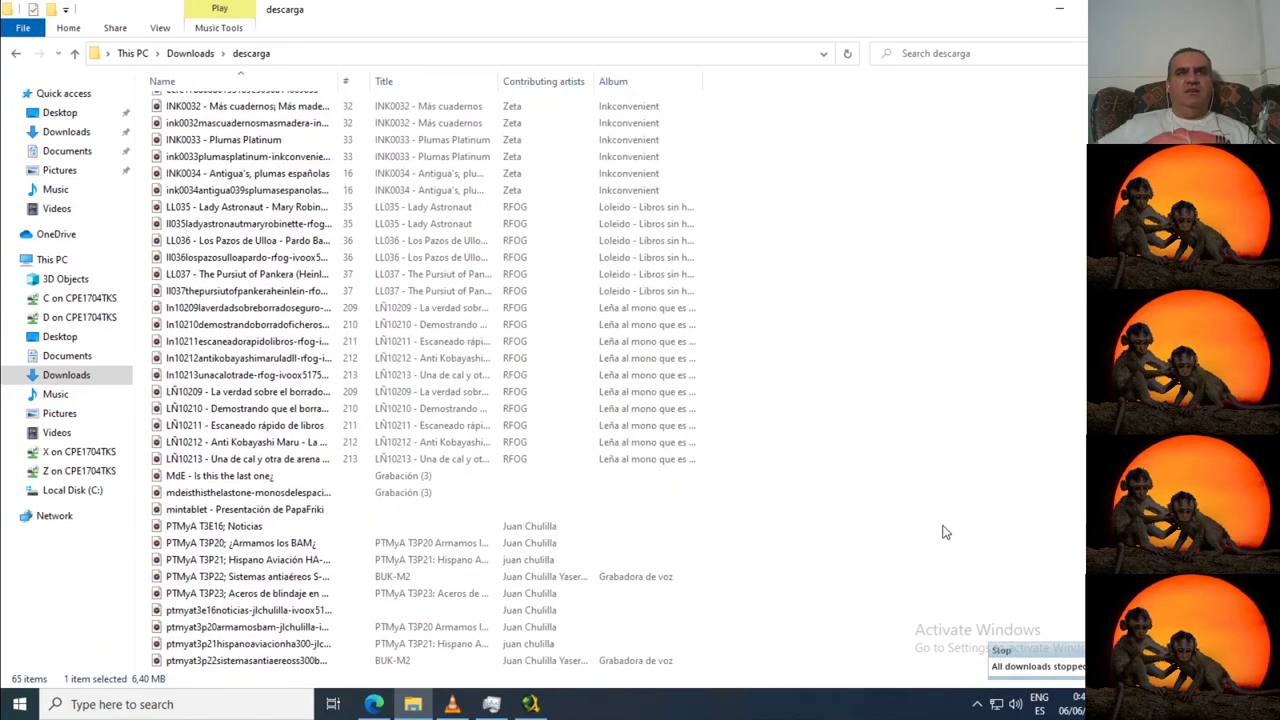
scroll(945, 532, down, 1)
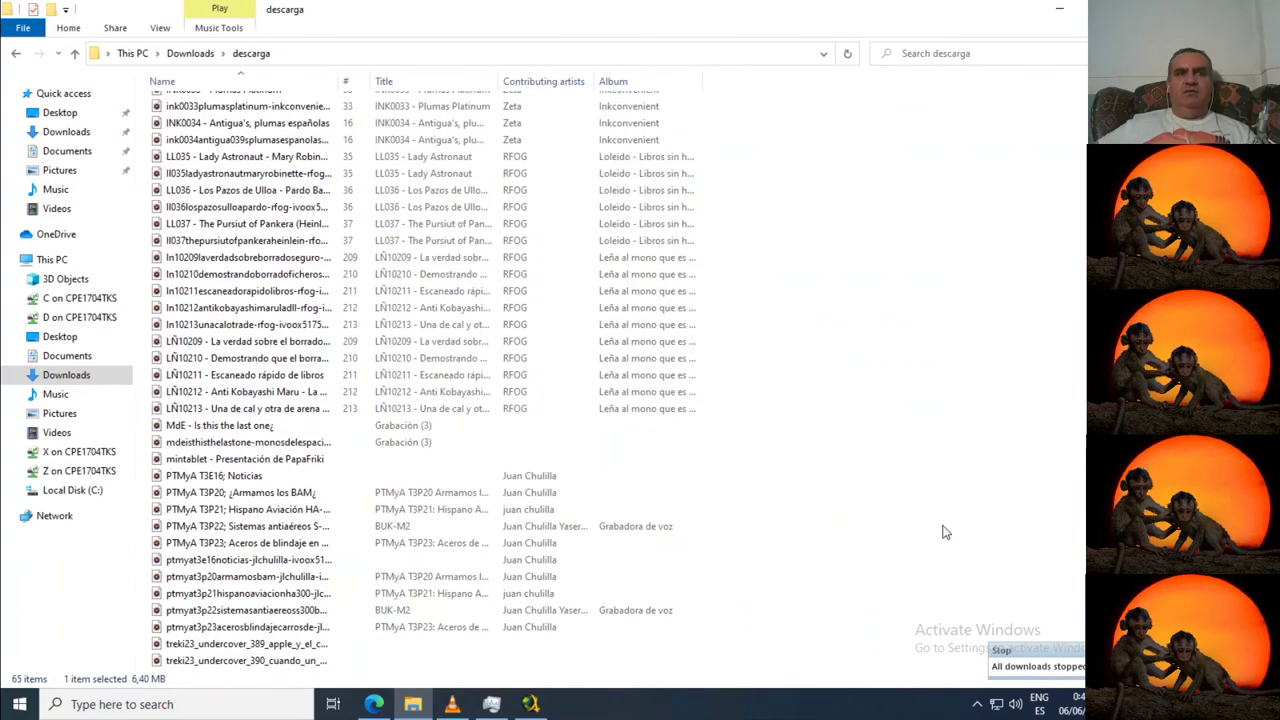
scroll(945, 532, up, 8)
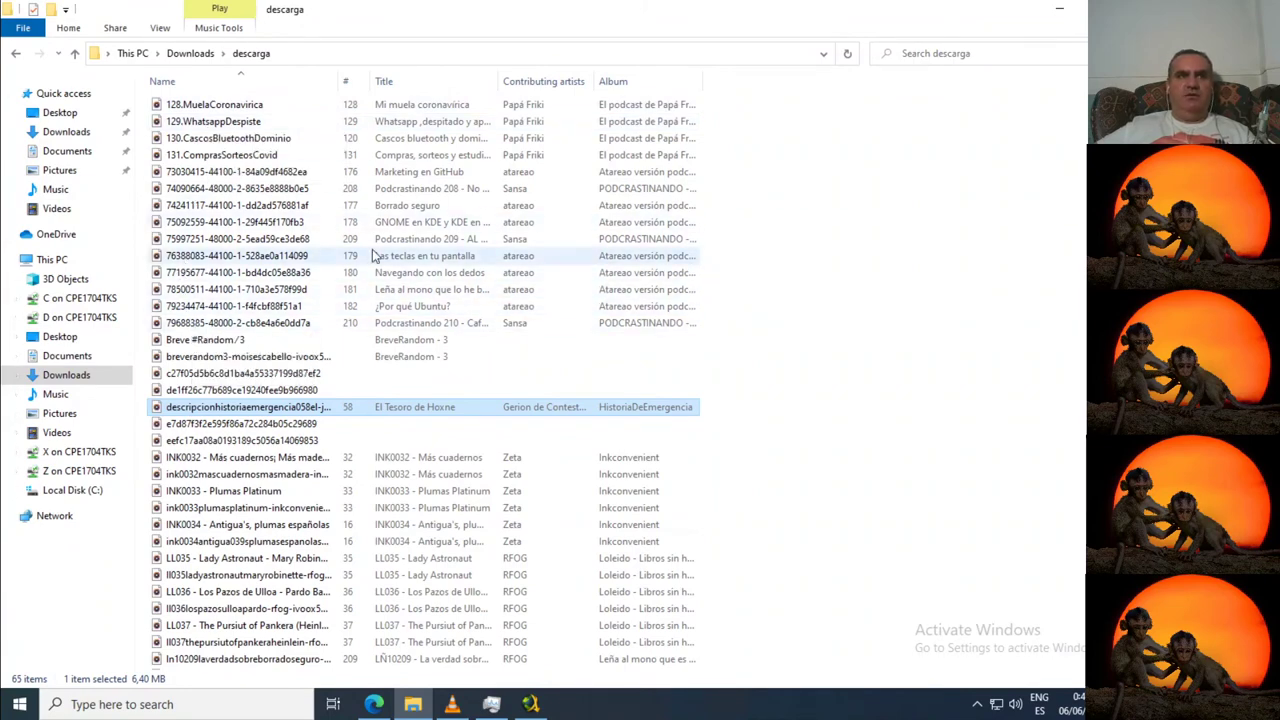
- Switch to the anchor.fm RSS feed in the browser and highlight the channel's itunes:image link
click(373, 704)
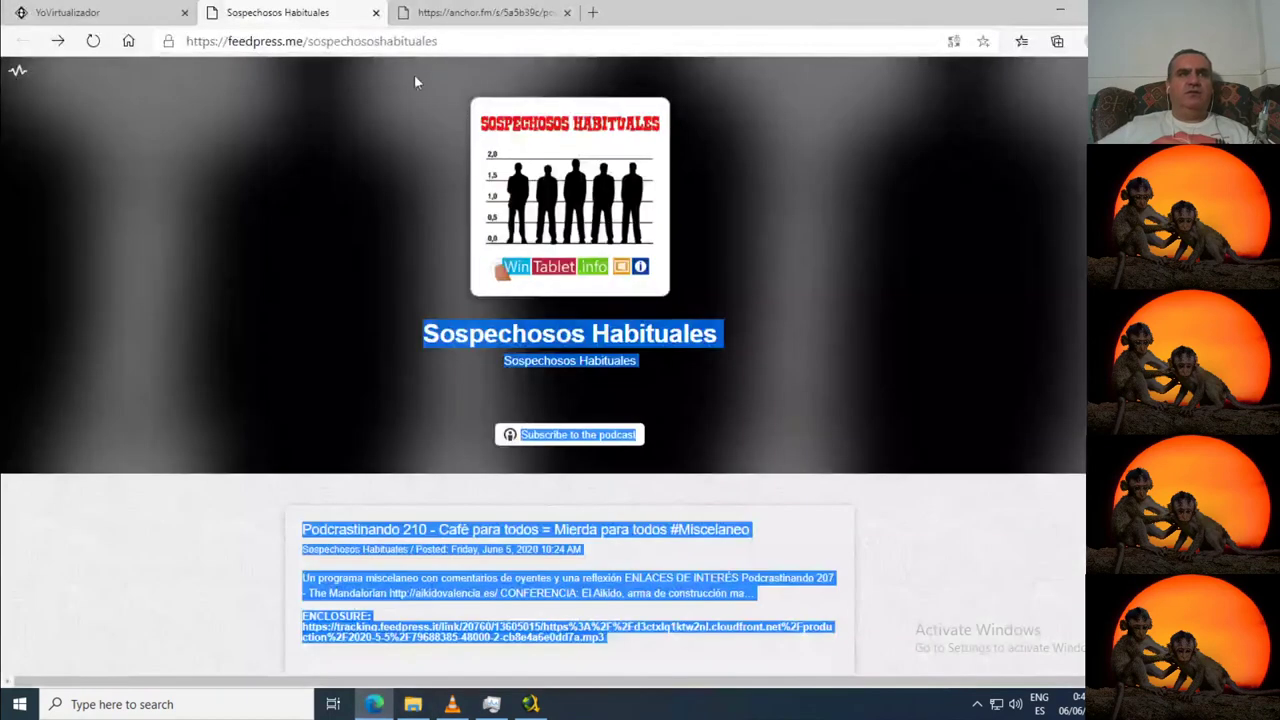
click(448, 20)
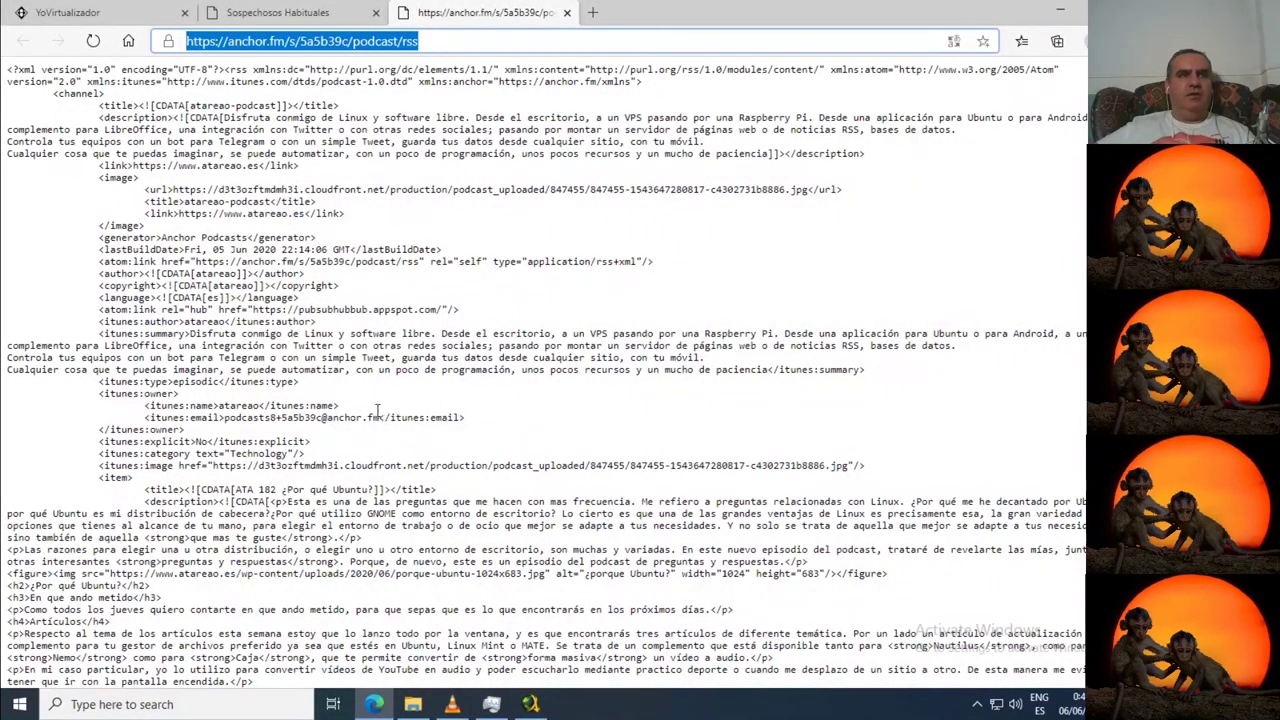
drag(218, 466, 845, 466)
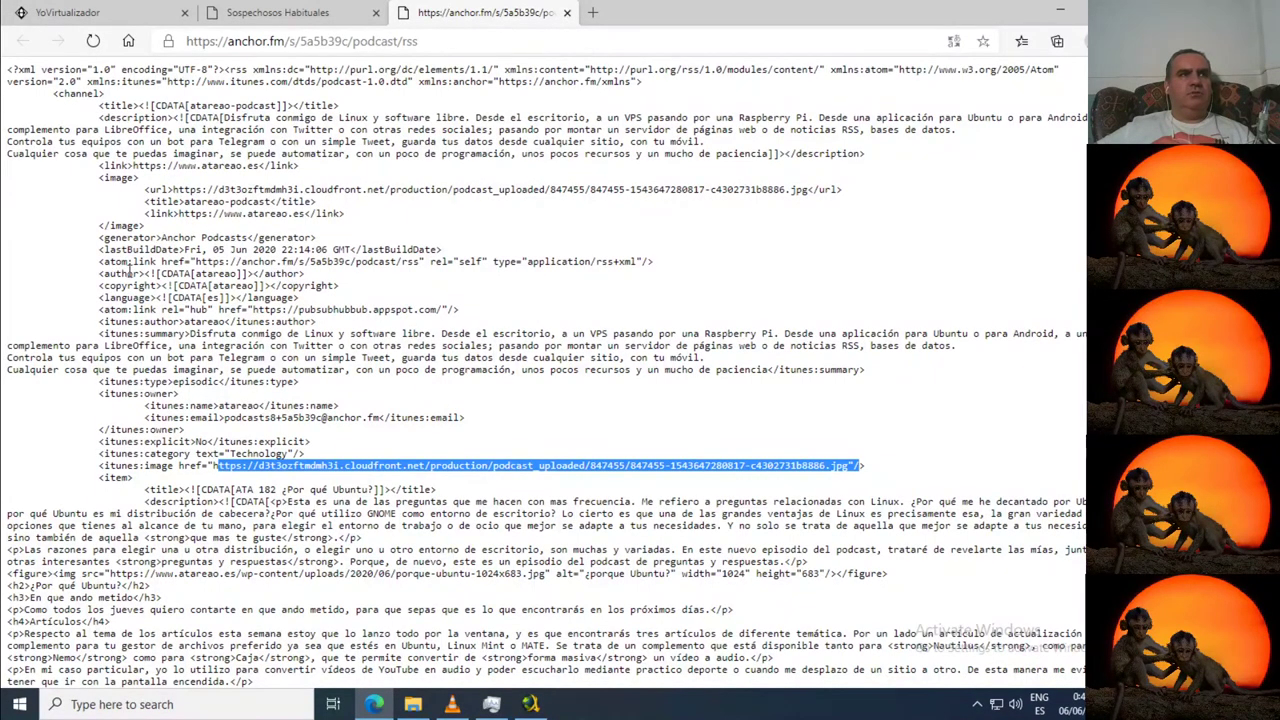
click(174, 280)
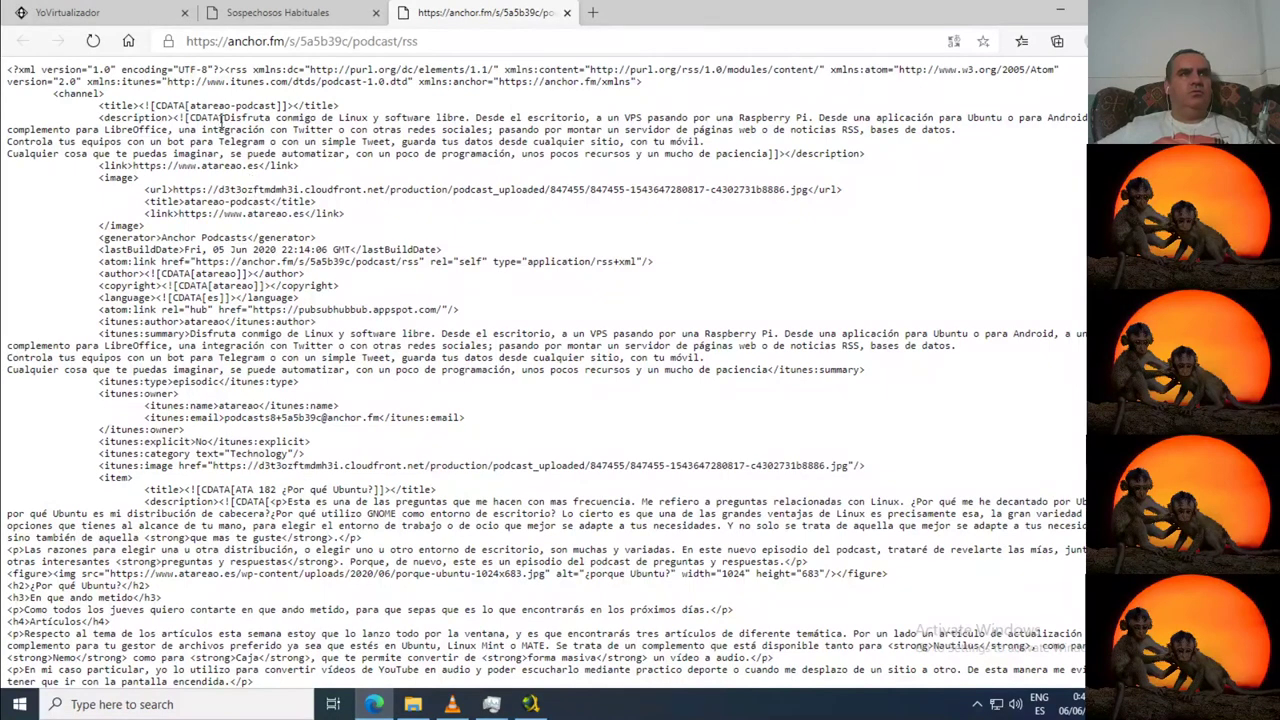
- Search the feed for "enclos" and highlight the enclosure URL line of the ATA 182 episode
key(ctrl+f)
text(e)
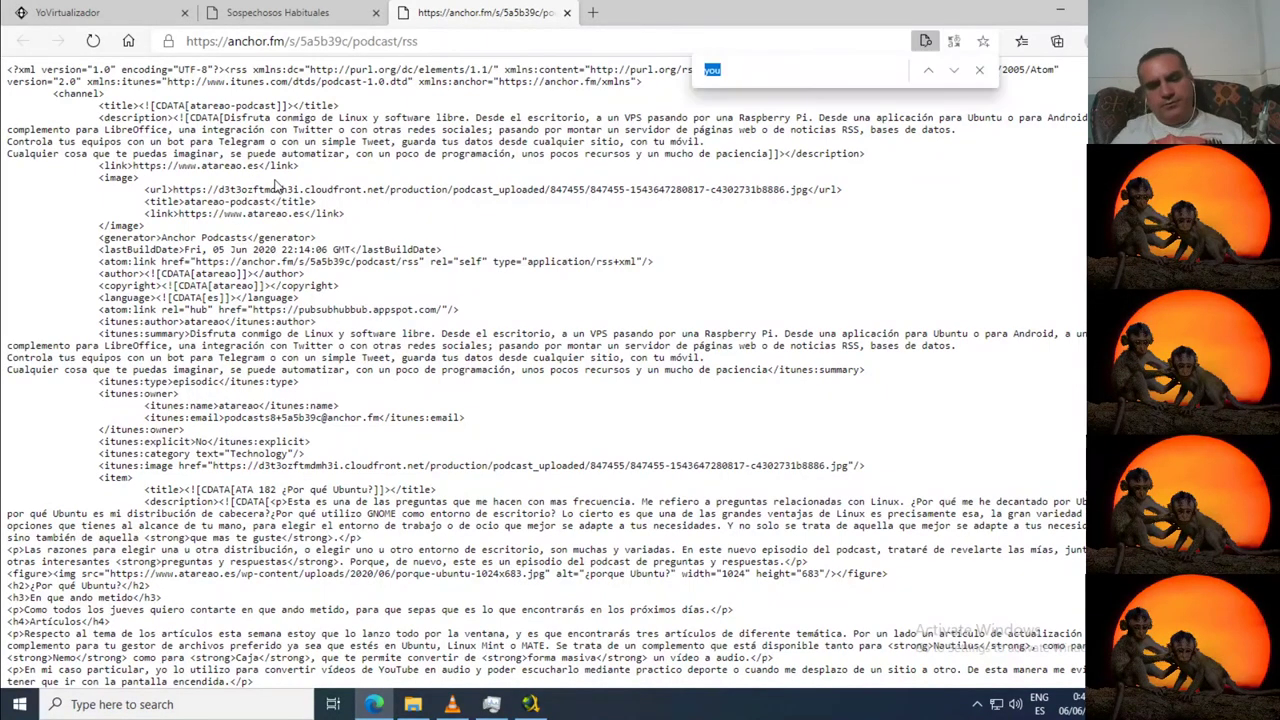
text(nclos)
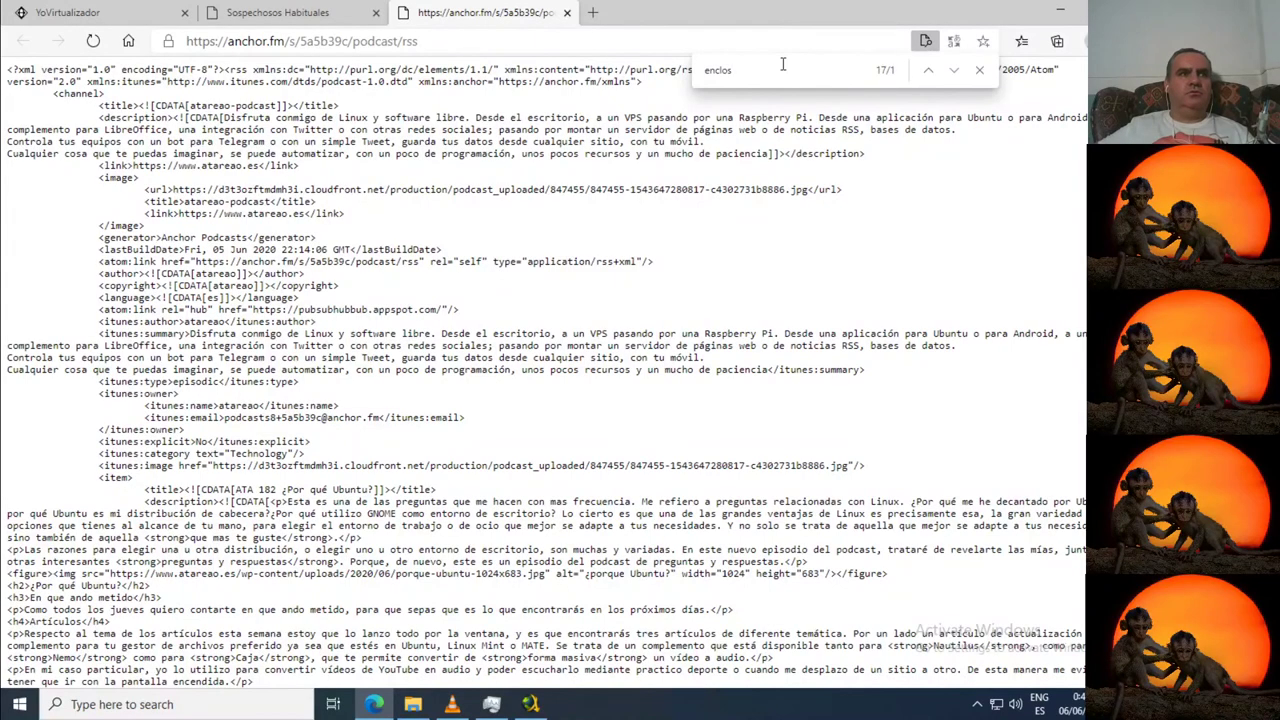
click(979, 70)
scroll(477, 308, down, 5)
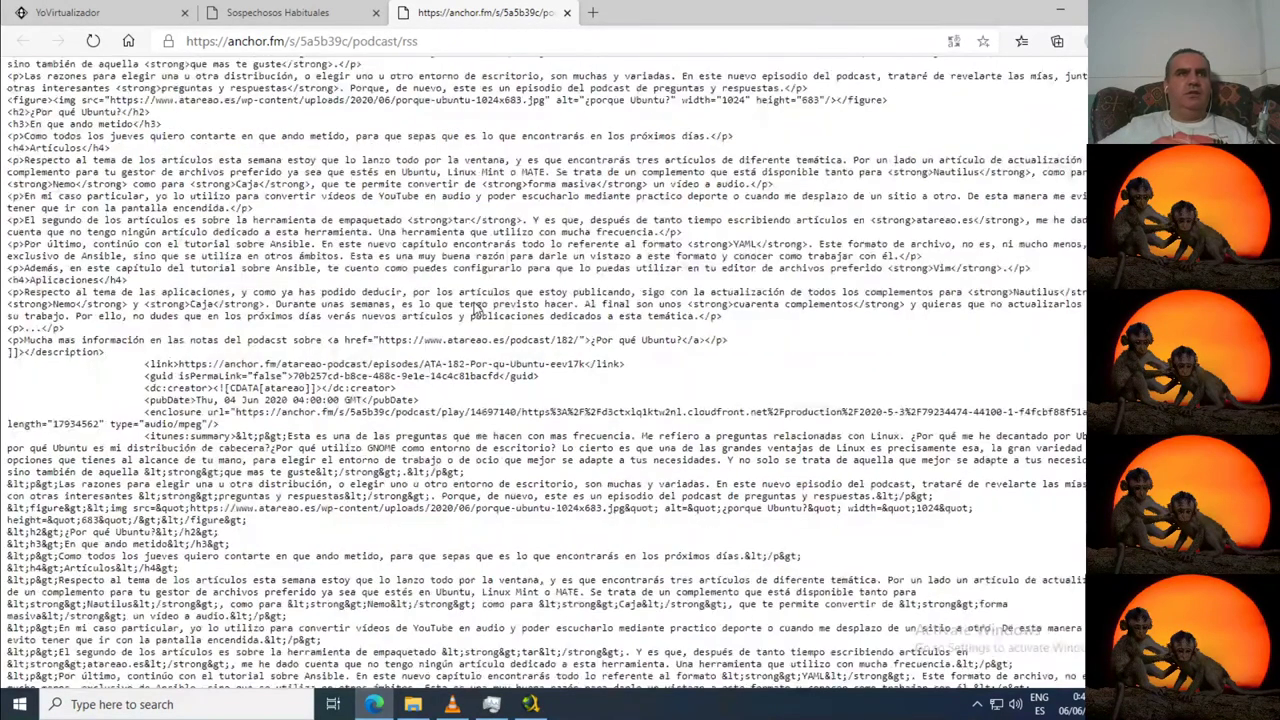
scroll(322, 372, down, 1)
click(154, 374)
drag(148, 374, 1088, 373)
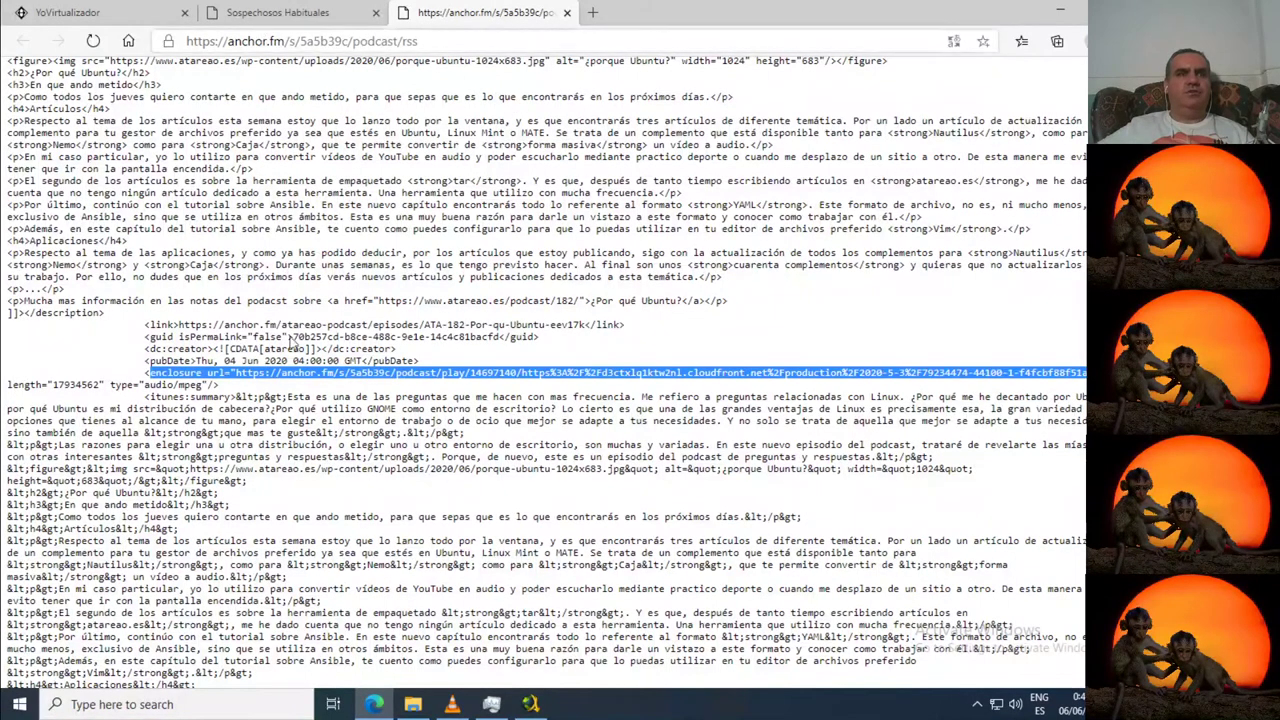
- Switch to JDownloader 2, review the beginning of the download list and minimize the window
click(530, 704)
scroll(300, 260, up, 15)
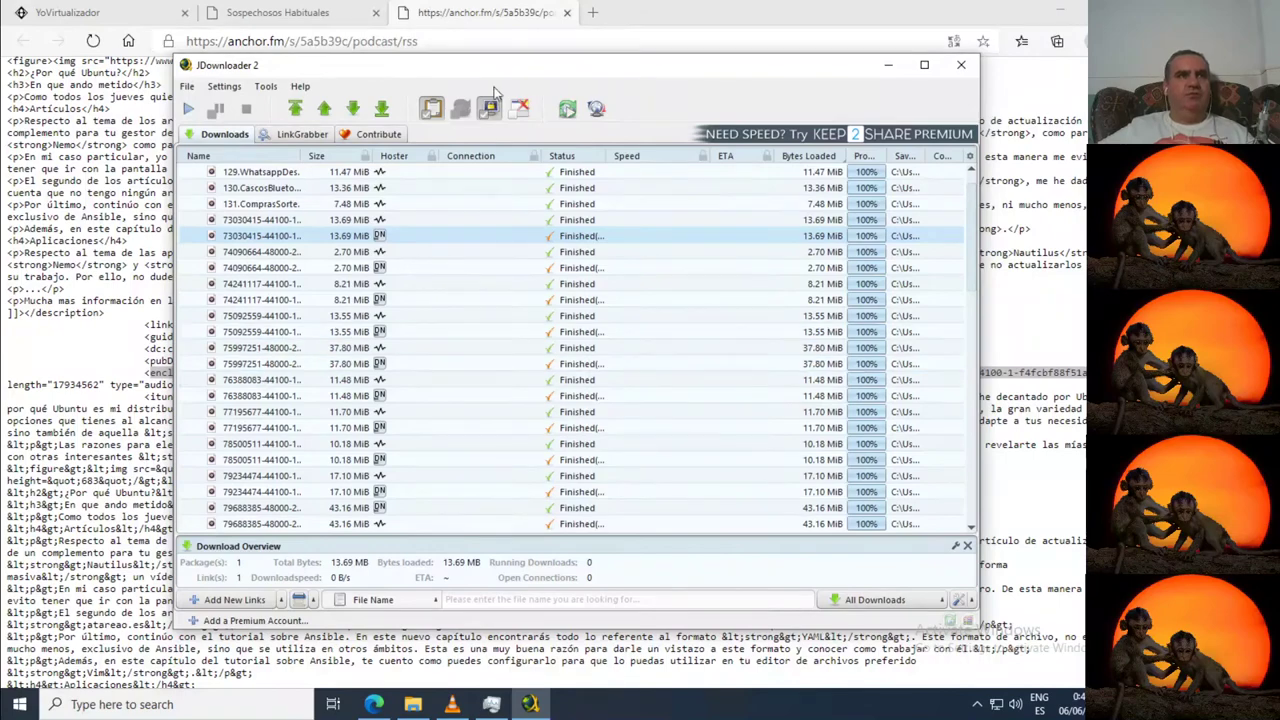
click(888, 65)
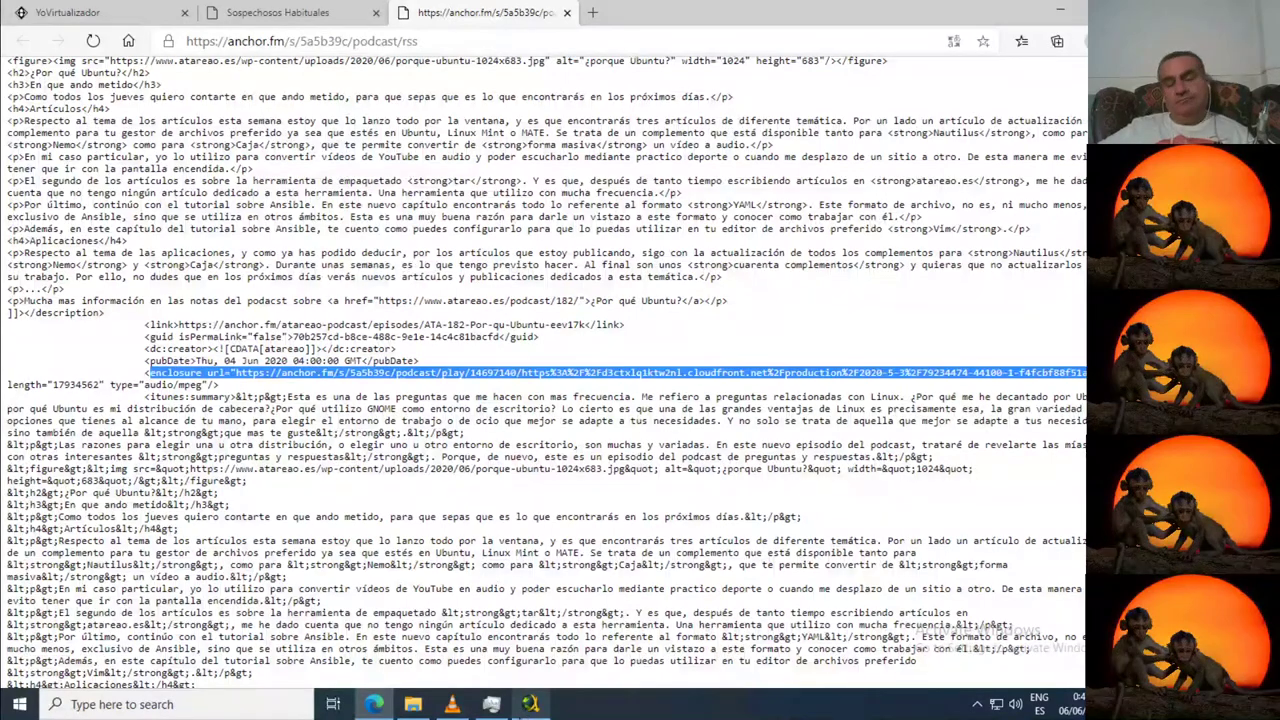
- Return to the descarga folder in File Explorer and sort its files by contributing artist
click(413, 704)
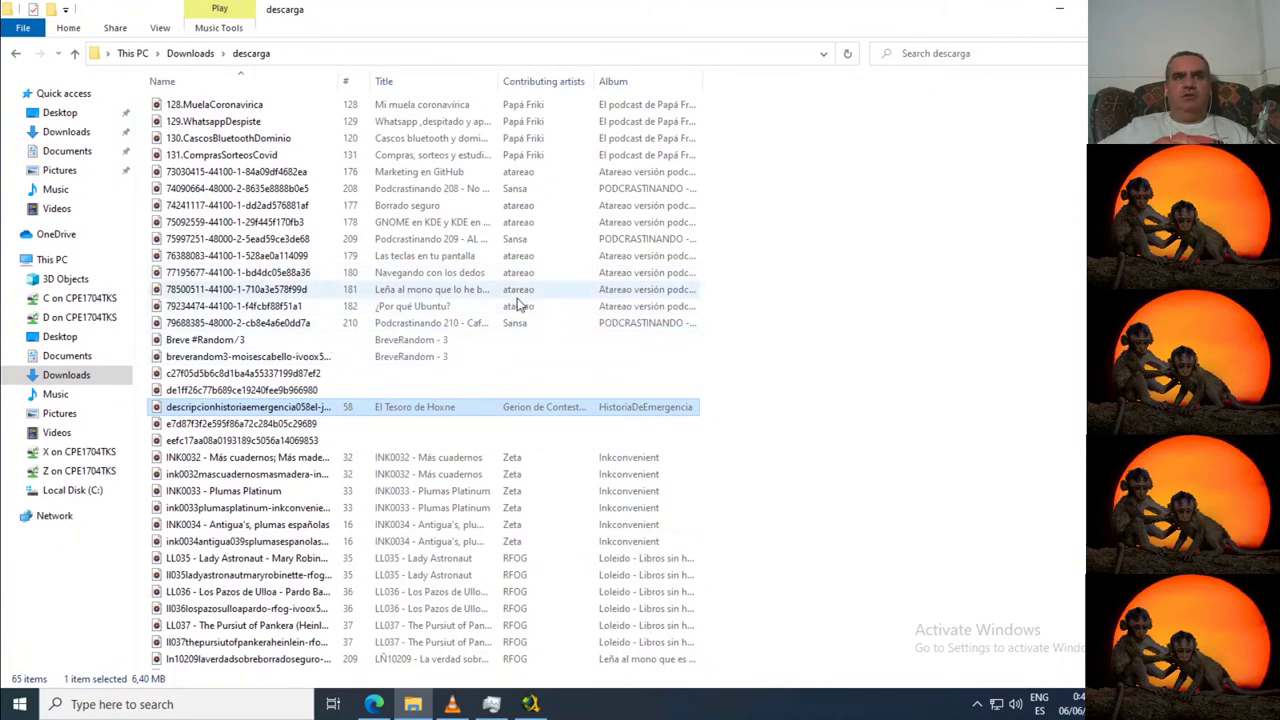
click(463, 323)
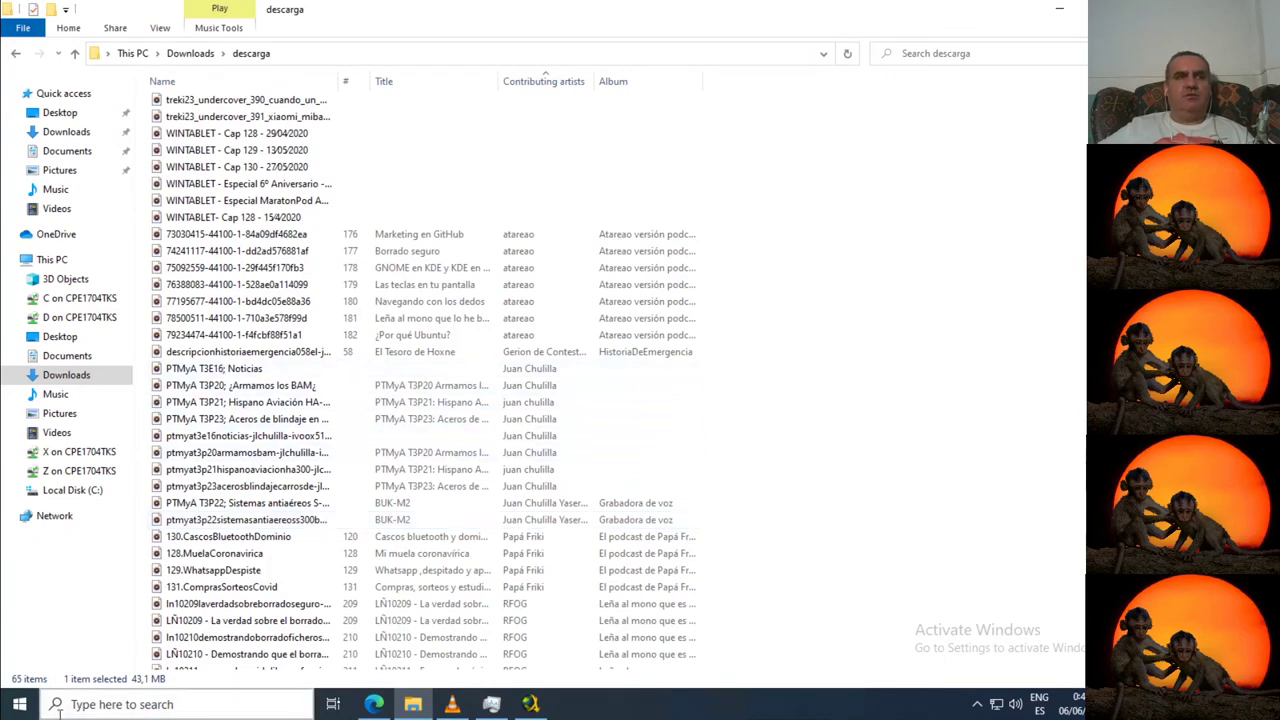
- Open VLC, select the four files numbered 128 to 131, and arrange the player and folder windows over the desktop with the browser minimized
click(452, 704)
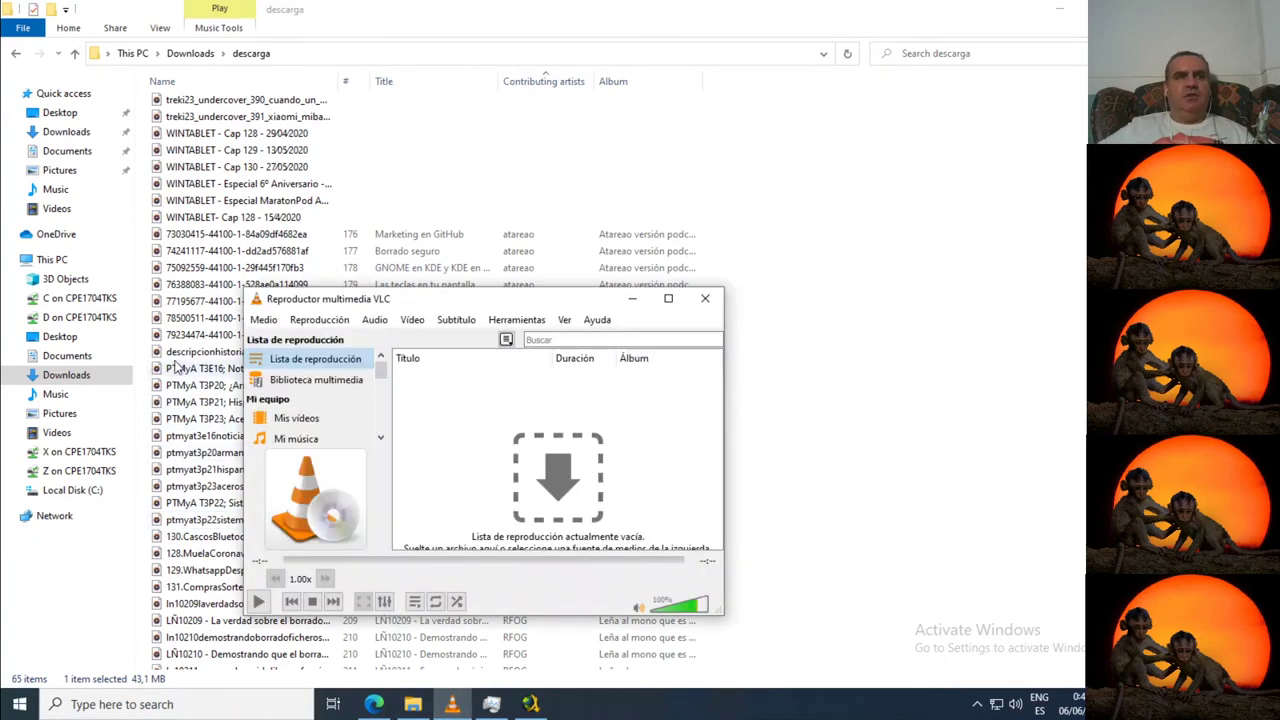
drag(459, 288, 838, 115)
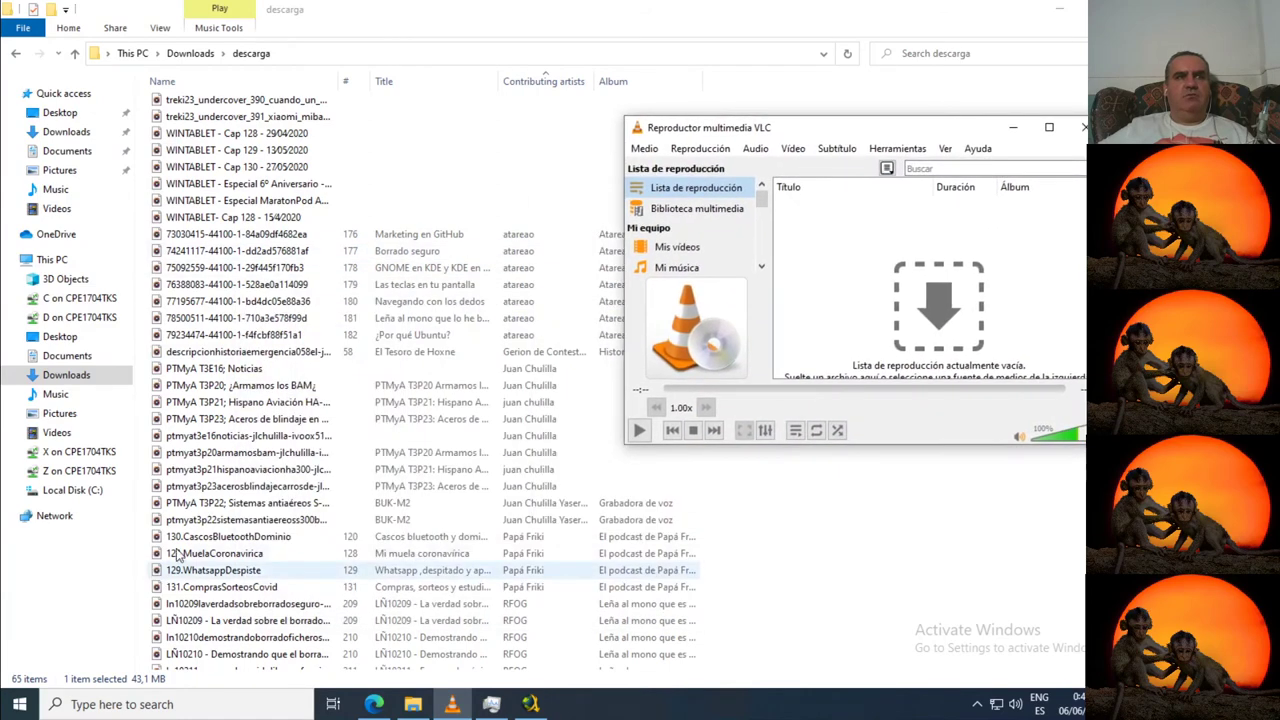
click(215, 538)
shift+click(215, 587)
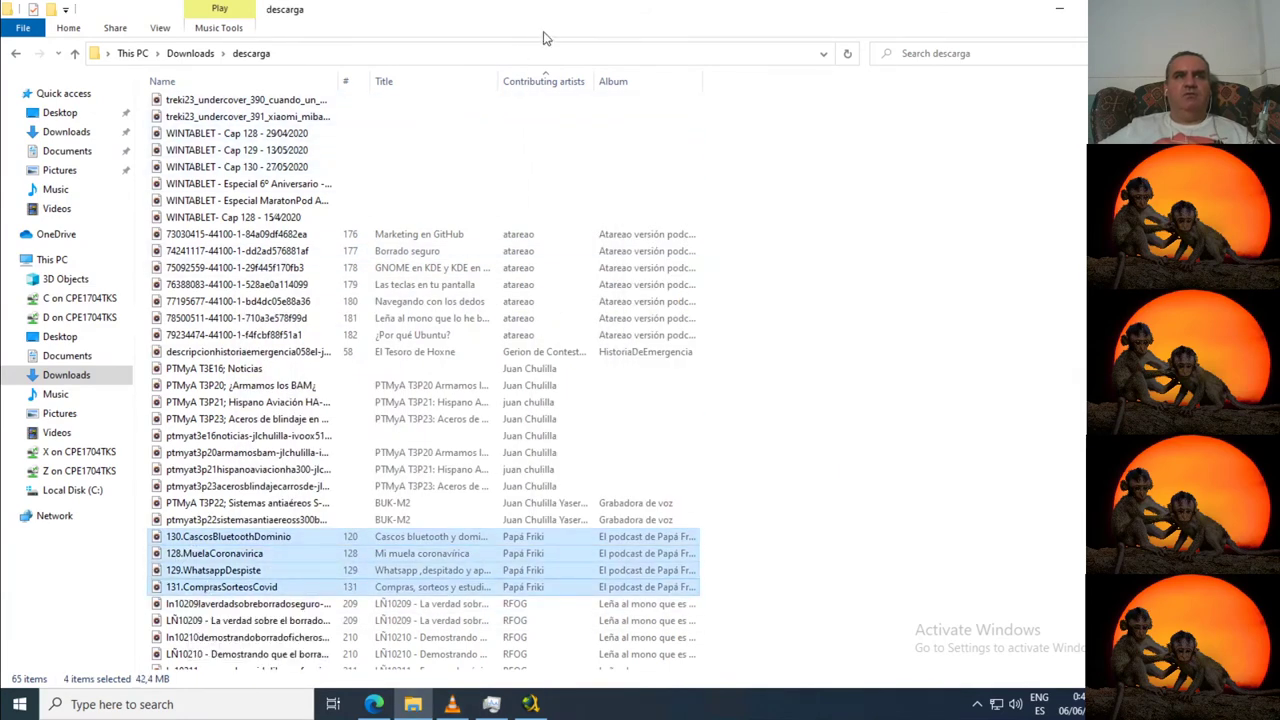
double_click(507, 20)
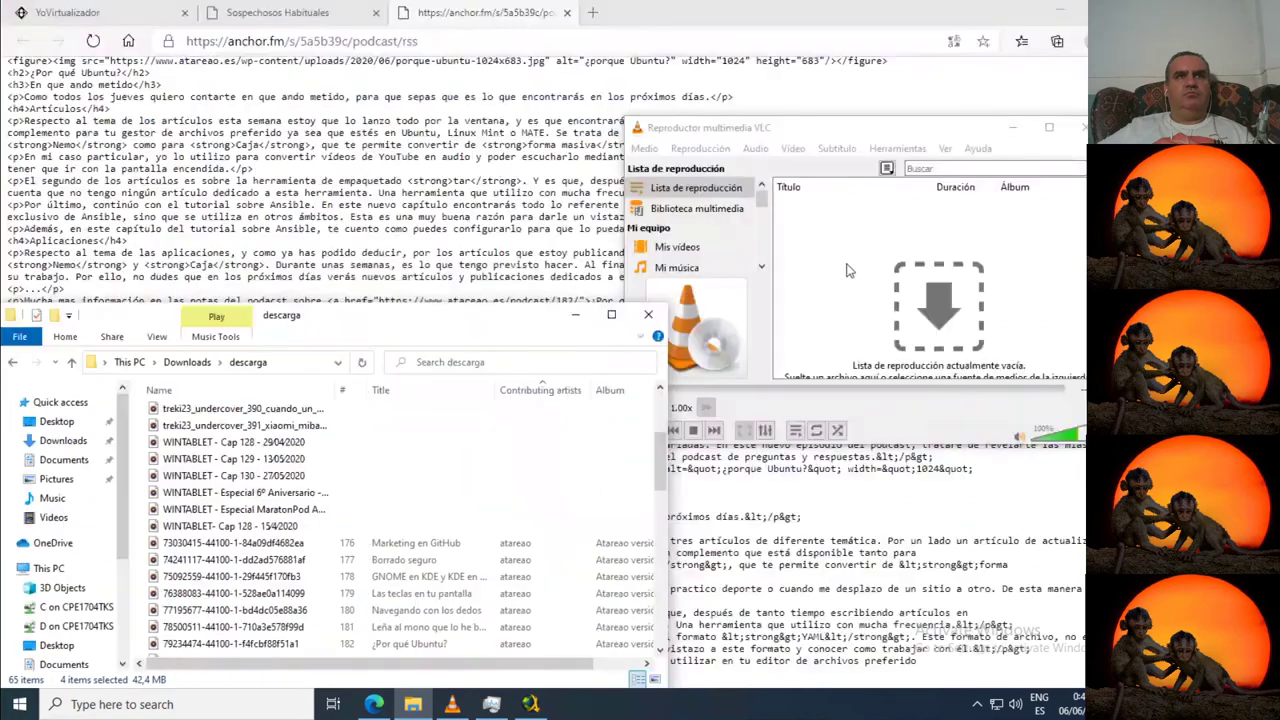
click(1067, 10)
click(1062, 10)
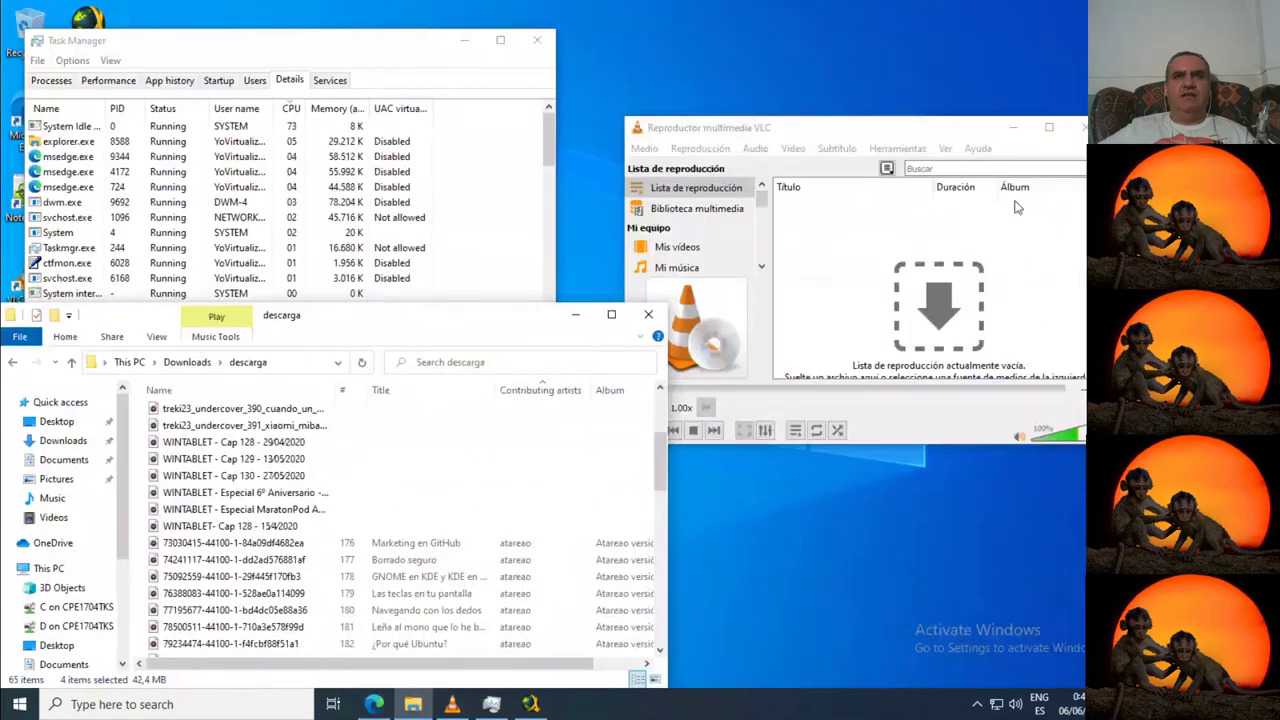
- Add the four selected episodes from descarga to the VLC playlist and reposition the player so it is fully visible
scroll(305, 598, down, 3)
scroll(305, 598, down, 4)
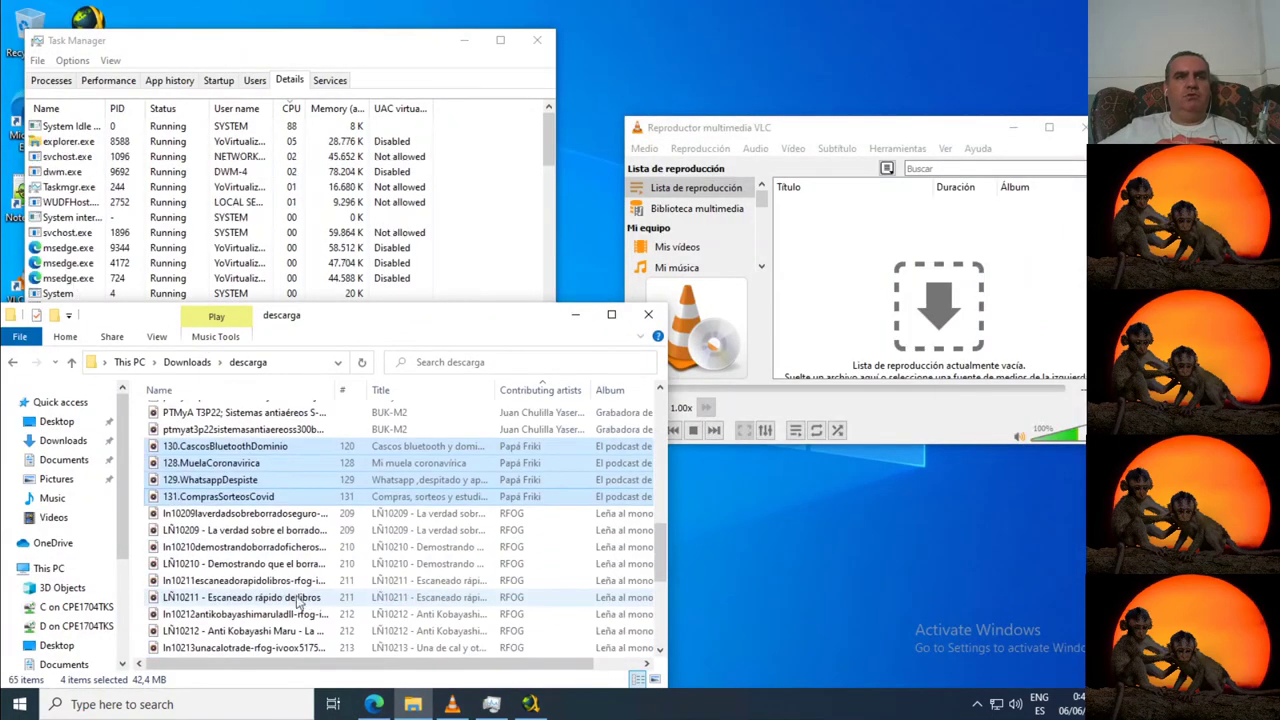
drag(218, 468, 968, 299)
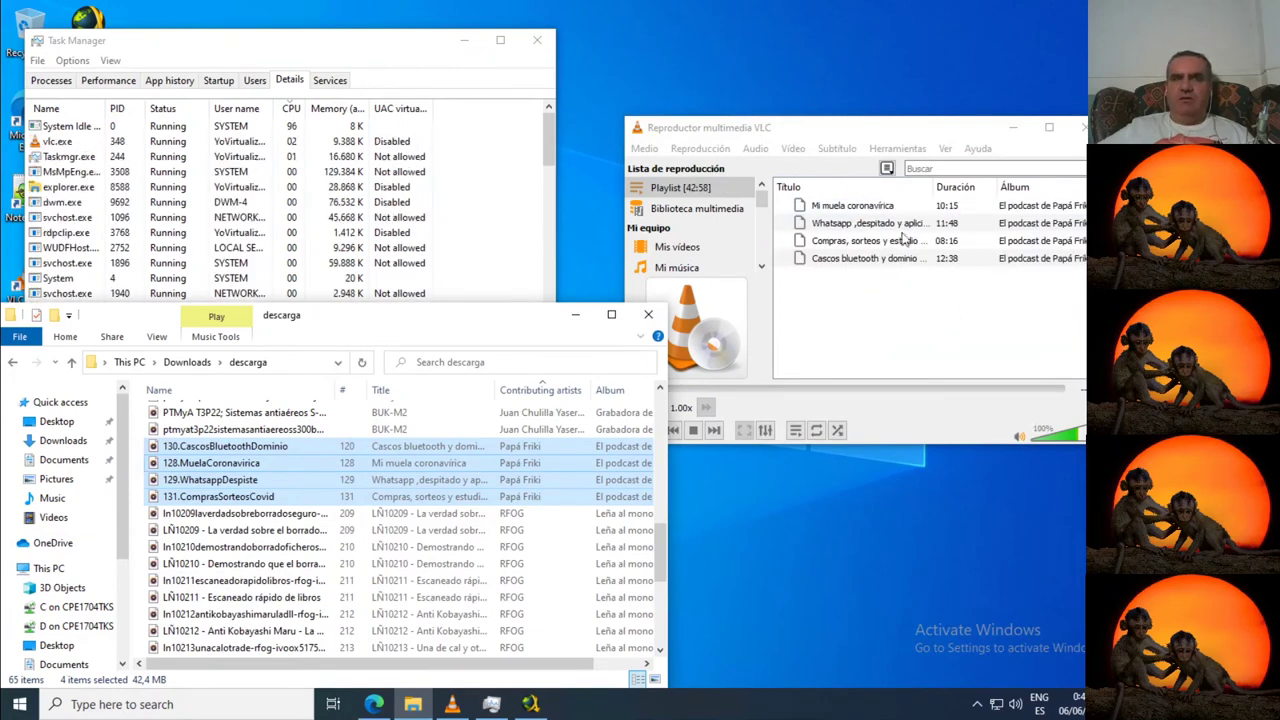
drag(742, 120, 689, 55)
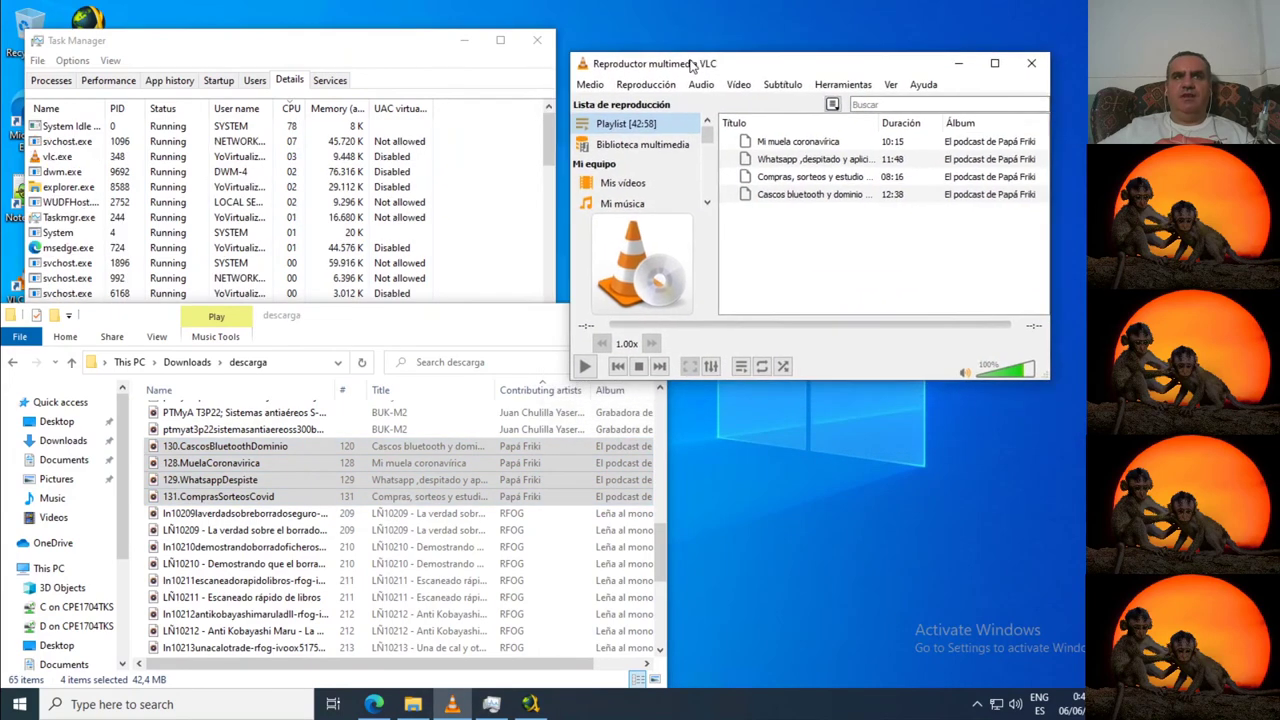
- Play the Mi muela coronavírica episode in VLC and lower the volume to 20%
click(810, 147)
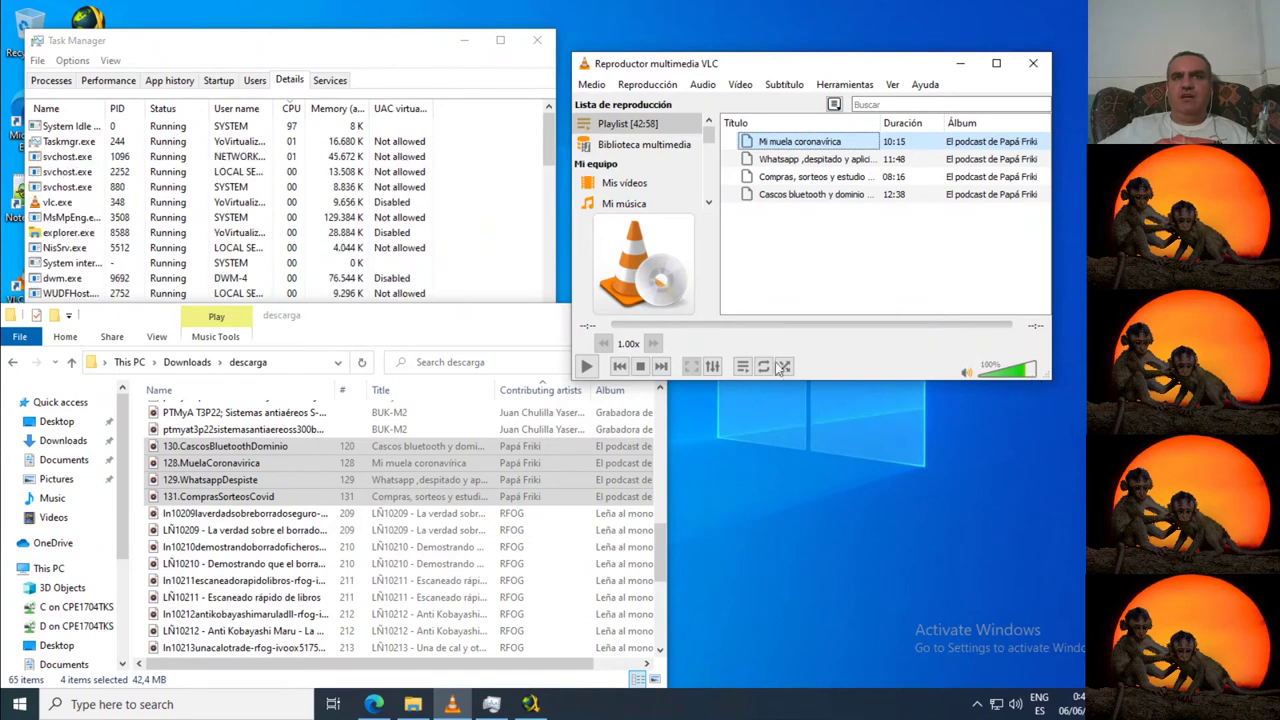
click(585, 367)
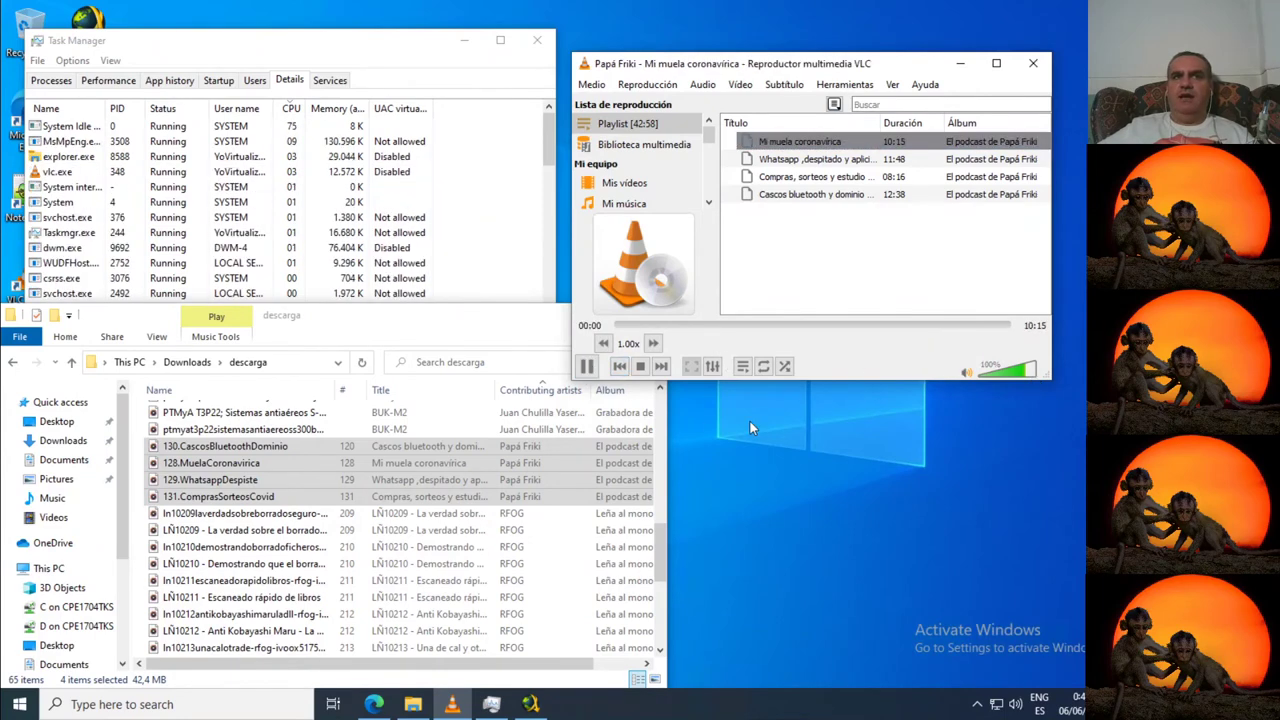
drag(1022, 375, 990, 378)
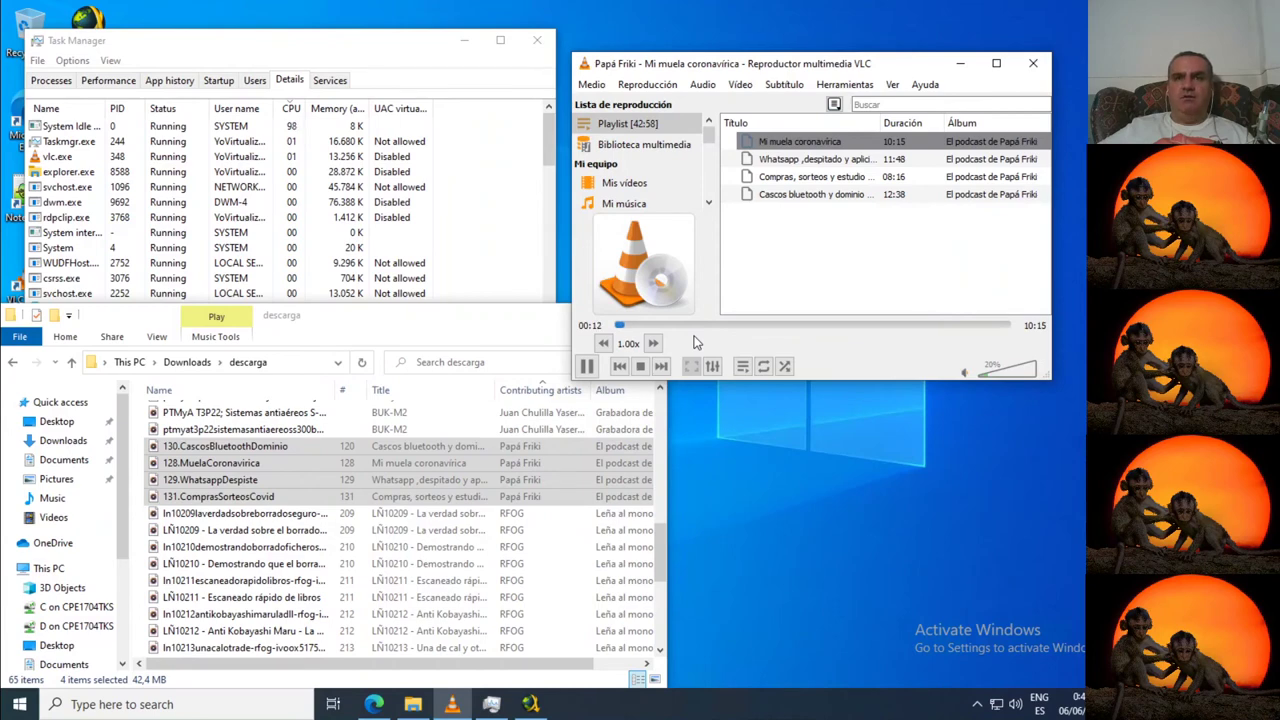
- Raise the playback speed to 1.50x and readjust it to 1.33x
click(652, 344)
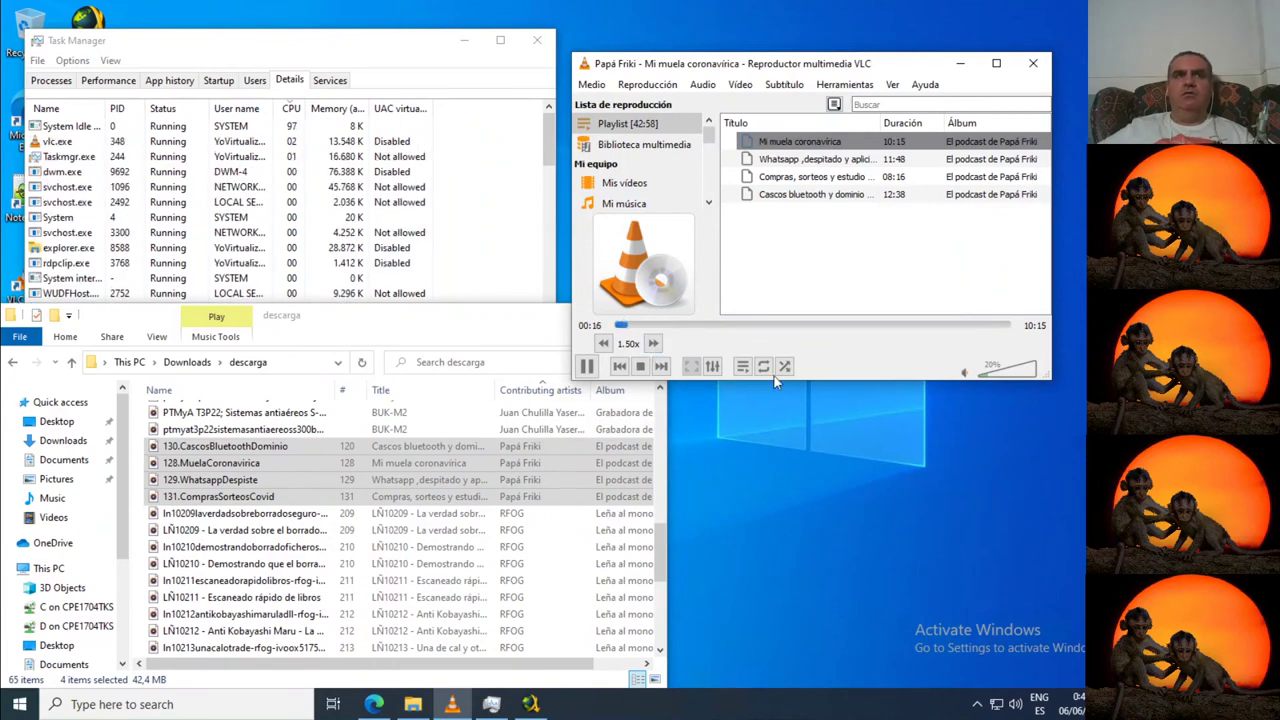
click(628, 343)
drag(645, 372, 653, 373)
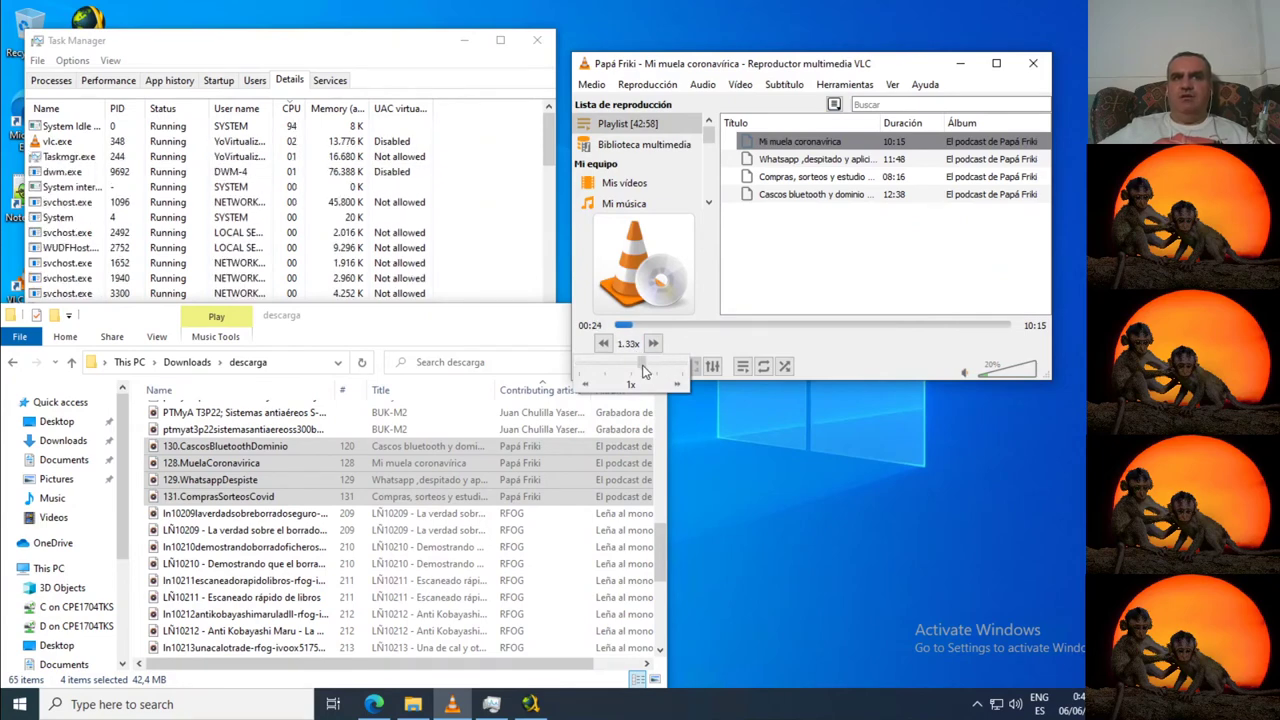
- Open VLC's interface customization editor and move the slower, speed and faster controls from Línea 1 to Línea 2 of the main toolbar
click(853, 346)
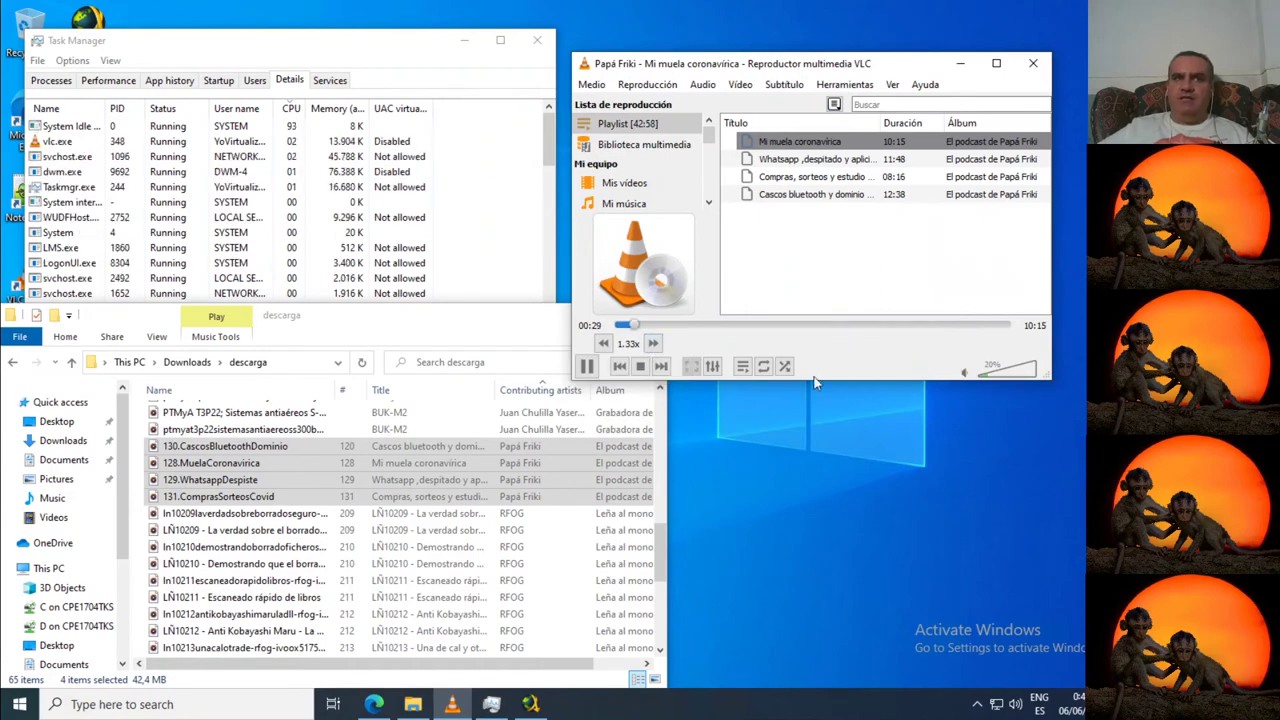
right_click(853, 373)
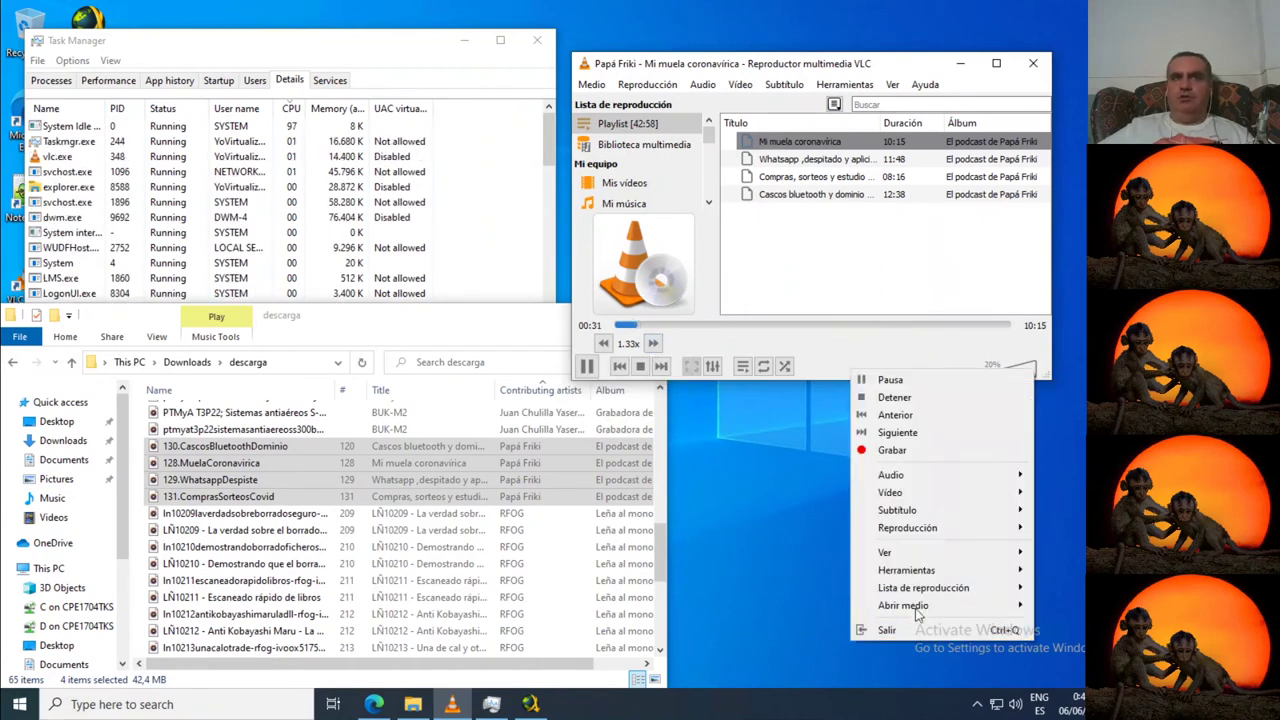
mouse_move(880, 571)
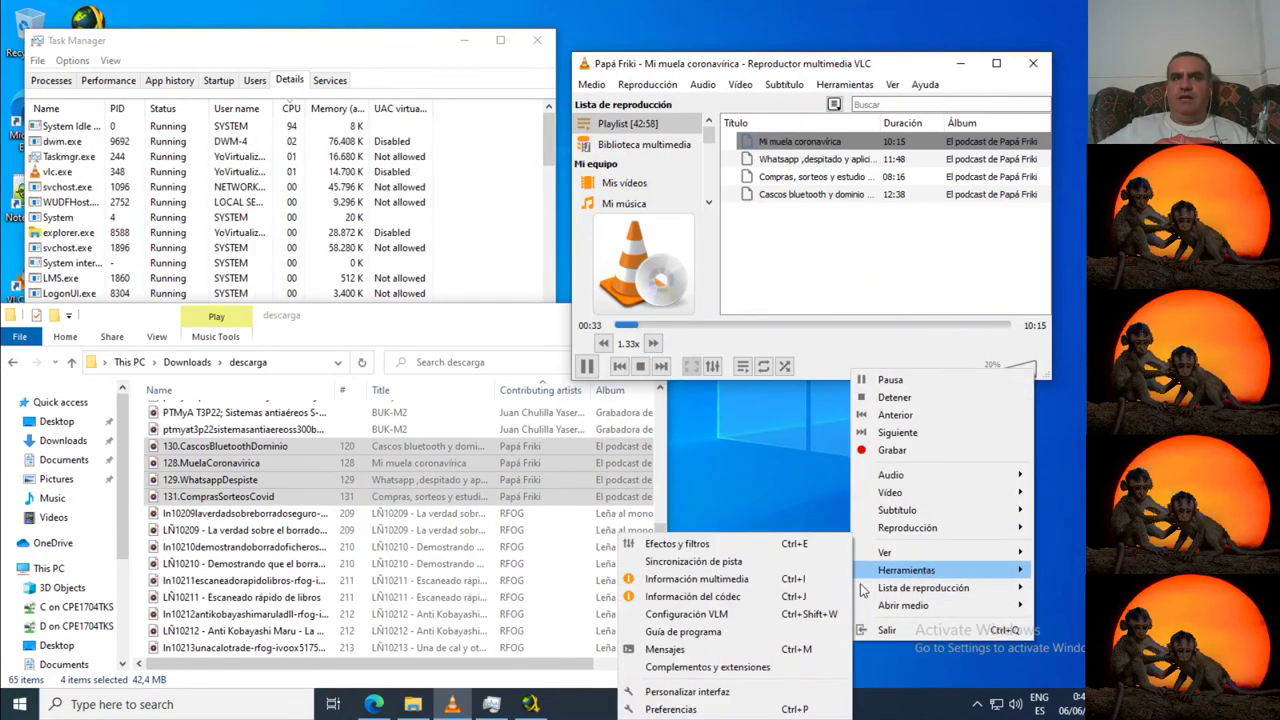
click(760, 691)
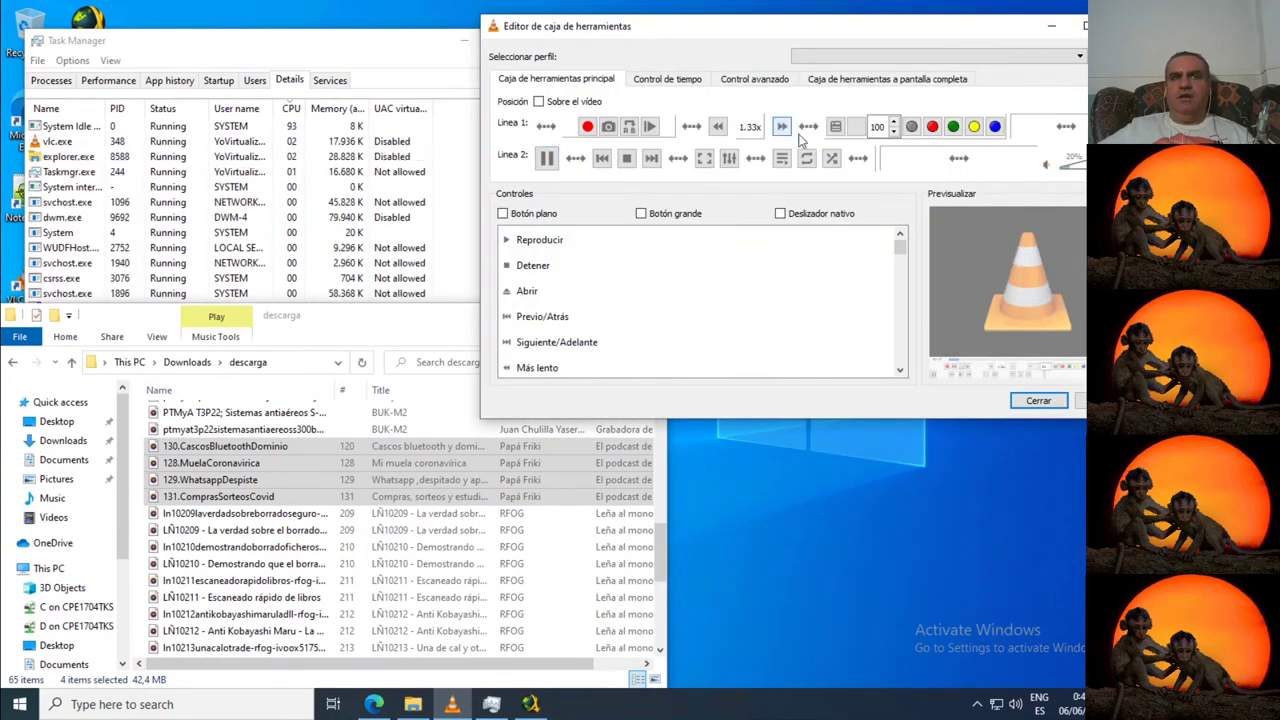
scroll(896, 258, down, 2)
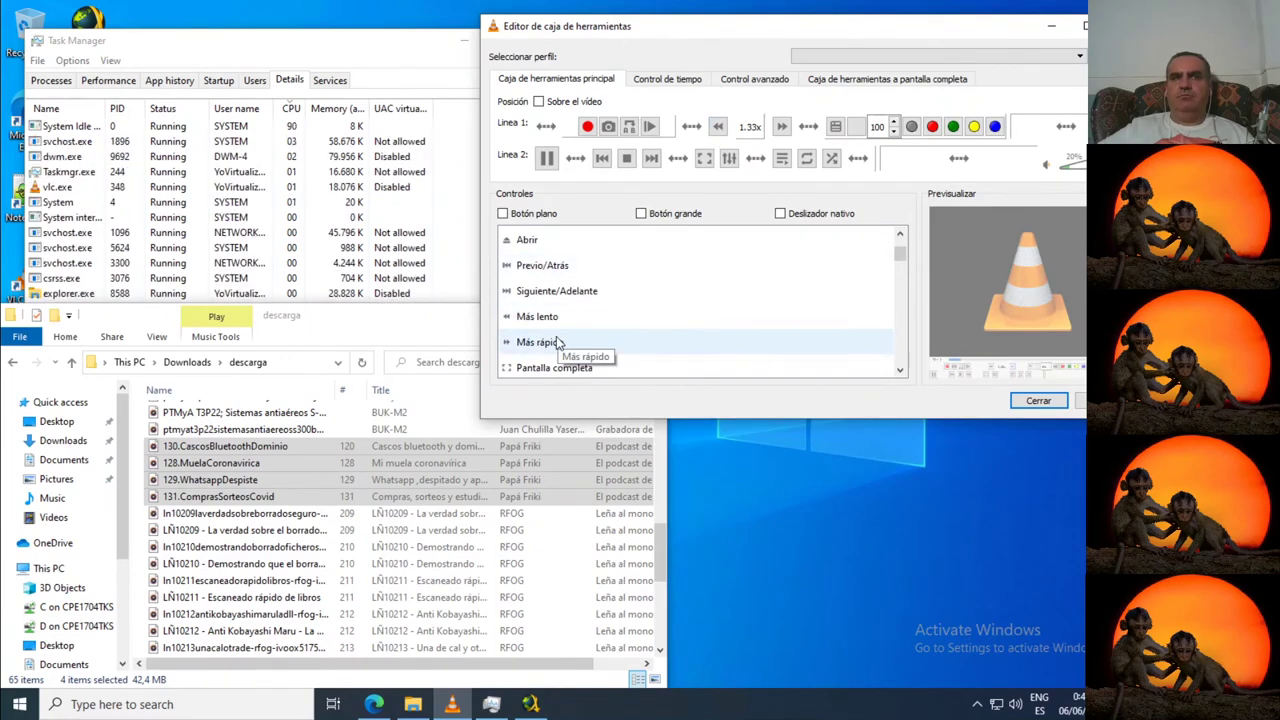
drag(718, 127, 704, 159)
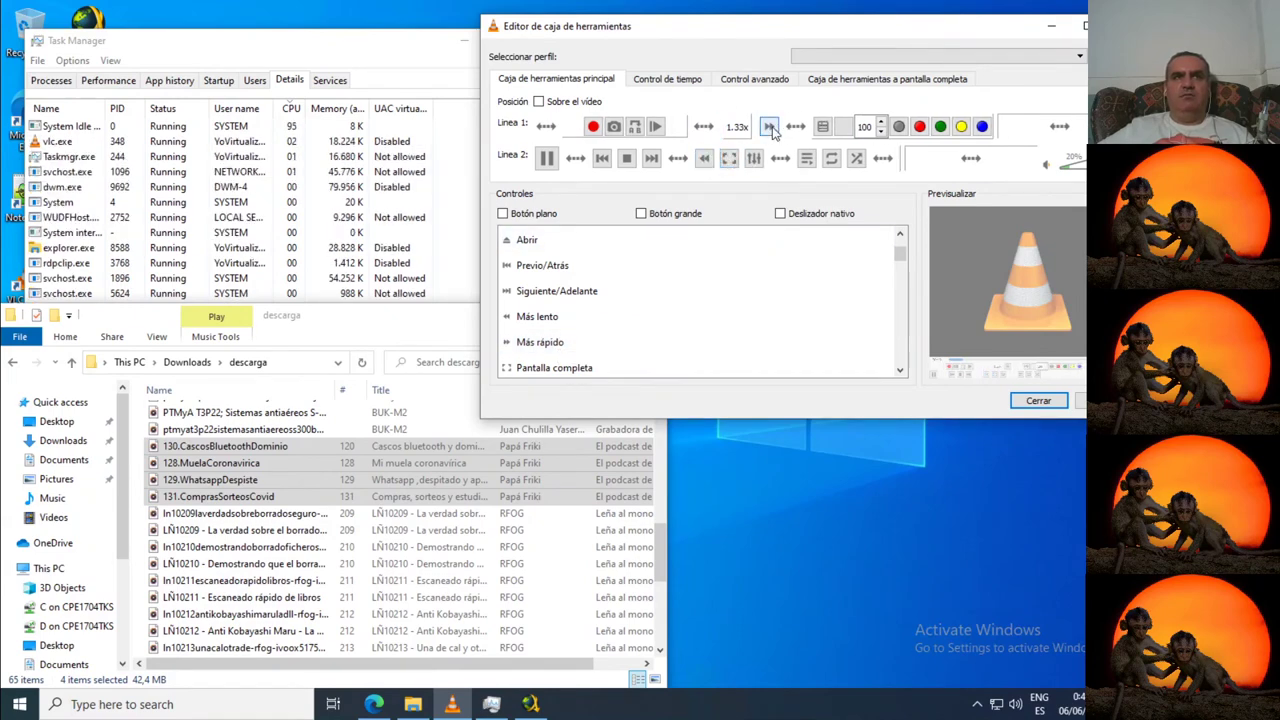
drag(770, 128, 812, 162)
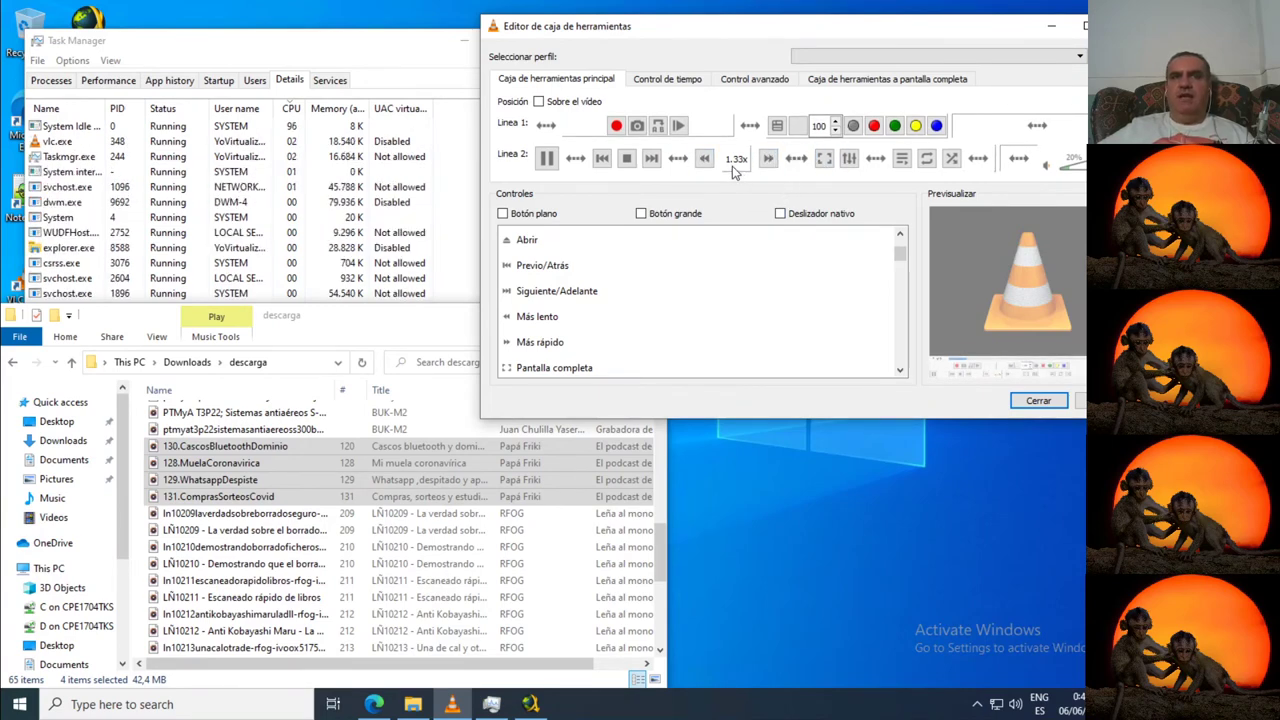
- Look through the available controls in the toolbar editor and close it with the rearranged layout
drag(899, 253, 901, 320)
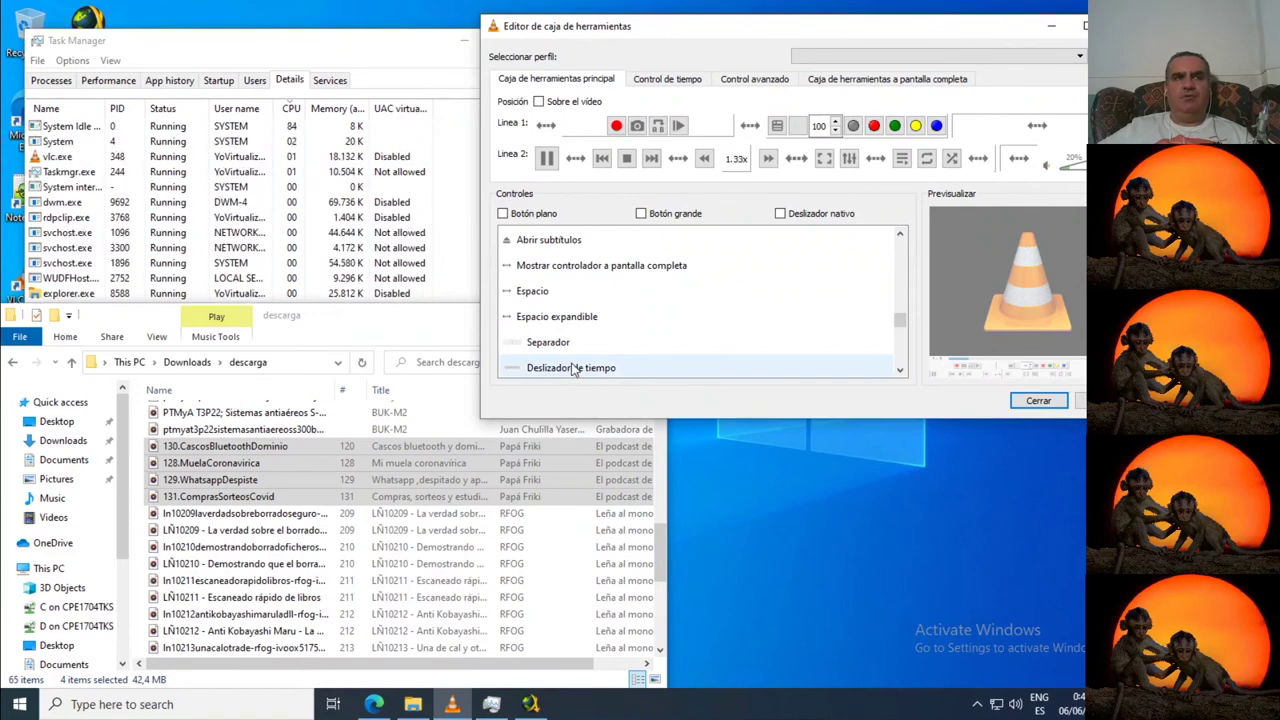
scroll(573, 369, down, 1)
scroll(571, 325, up, 1)
scroll(571, 325, up, 5)
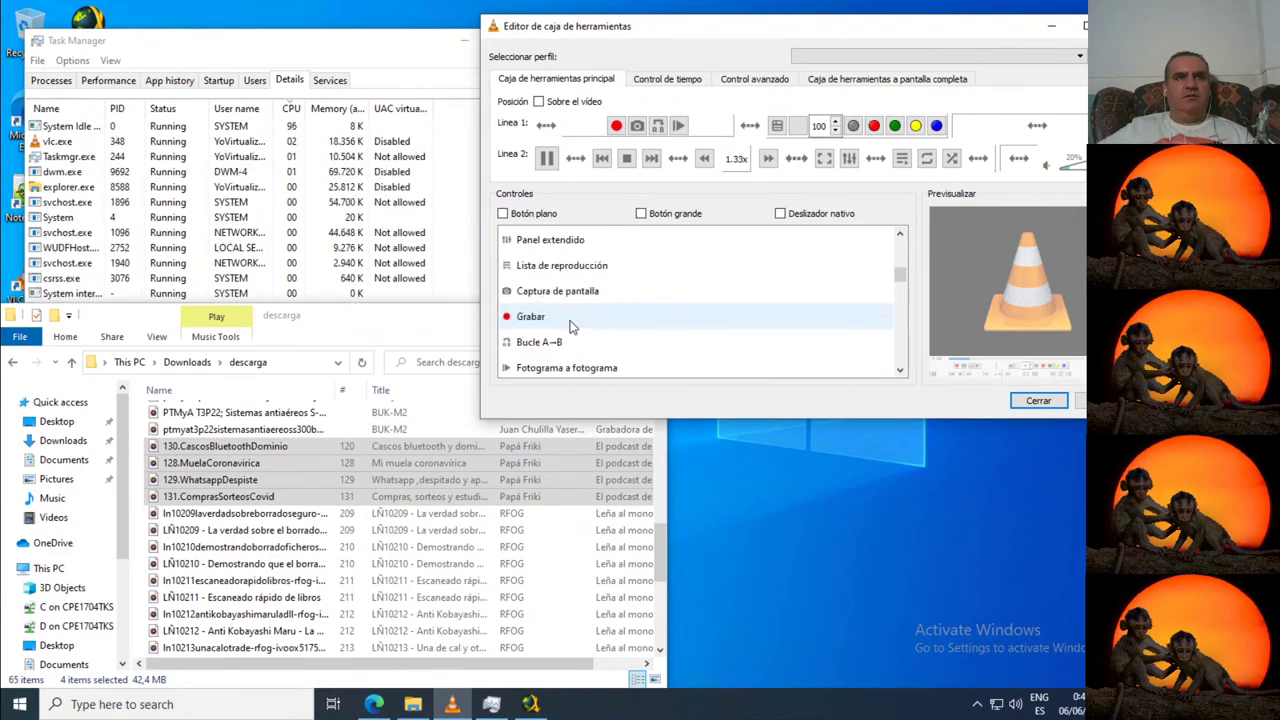
scroll(571, 325, up, 2)
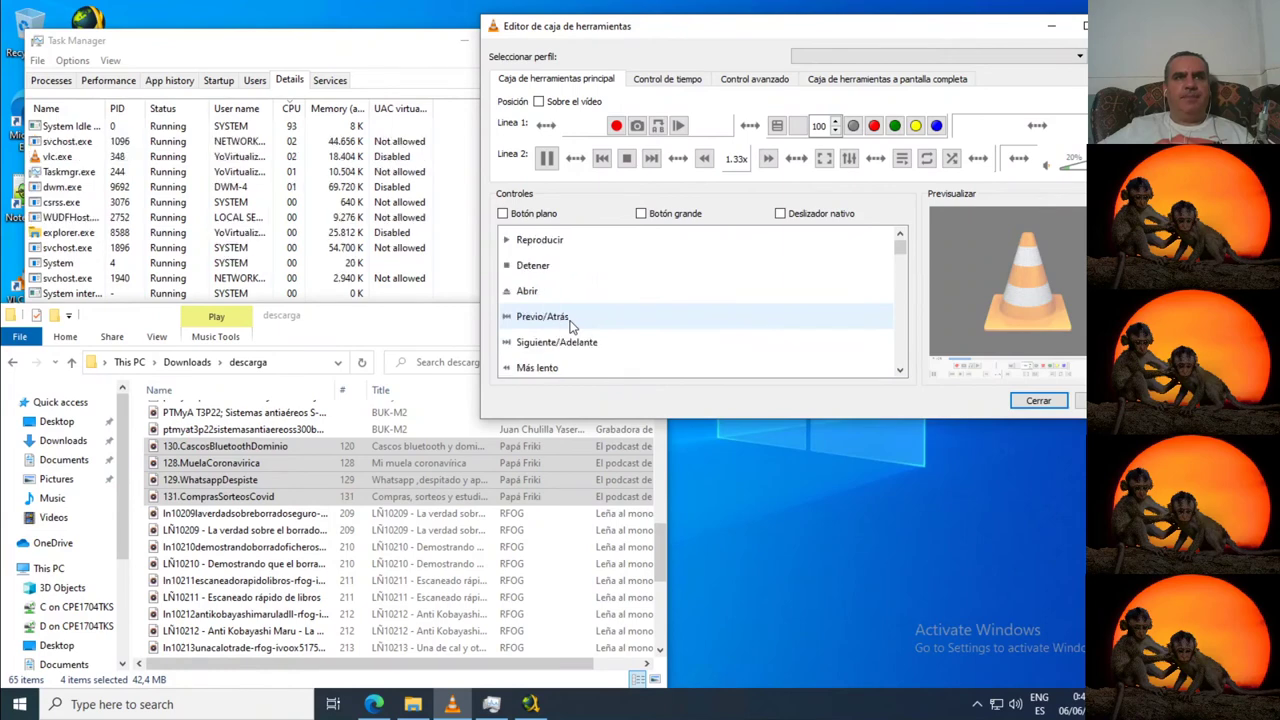
scroll(571, 325, down, 2)
scroll(643, 323, down, 1)
scroll(610, 322, down, 3)
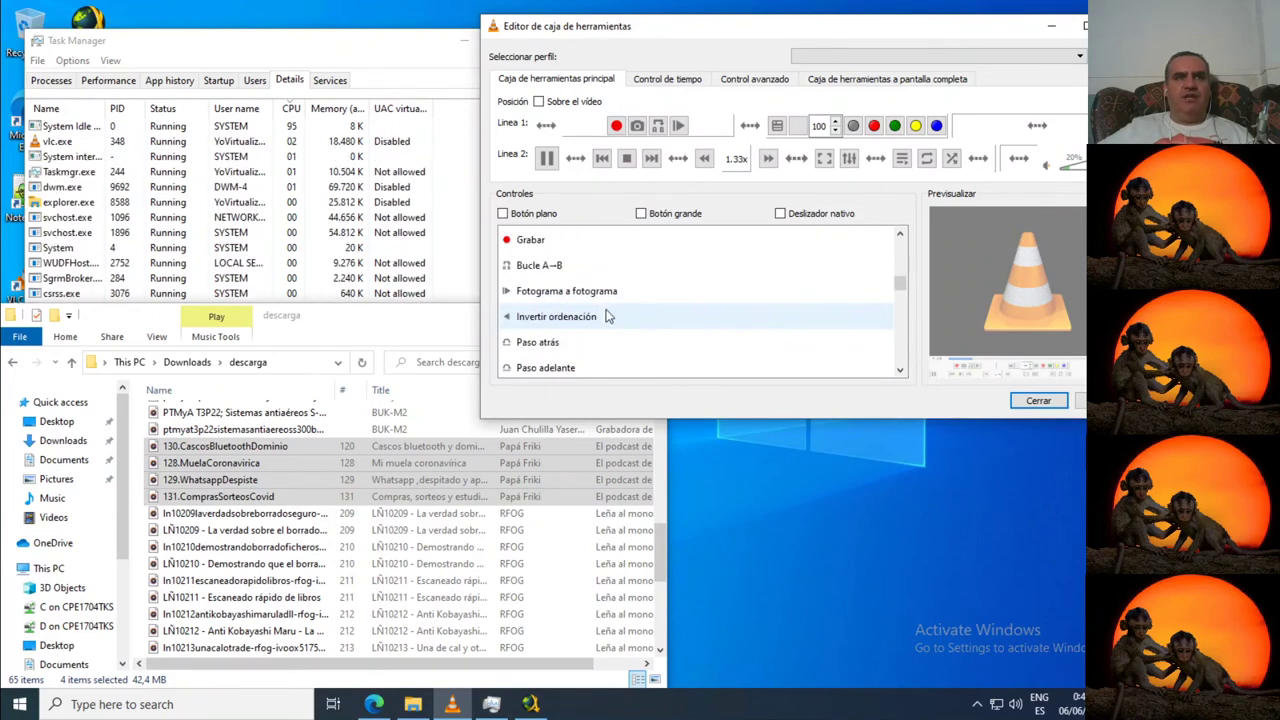
scroll(610, 330, down, 2)
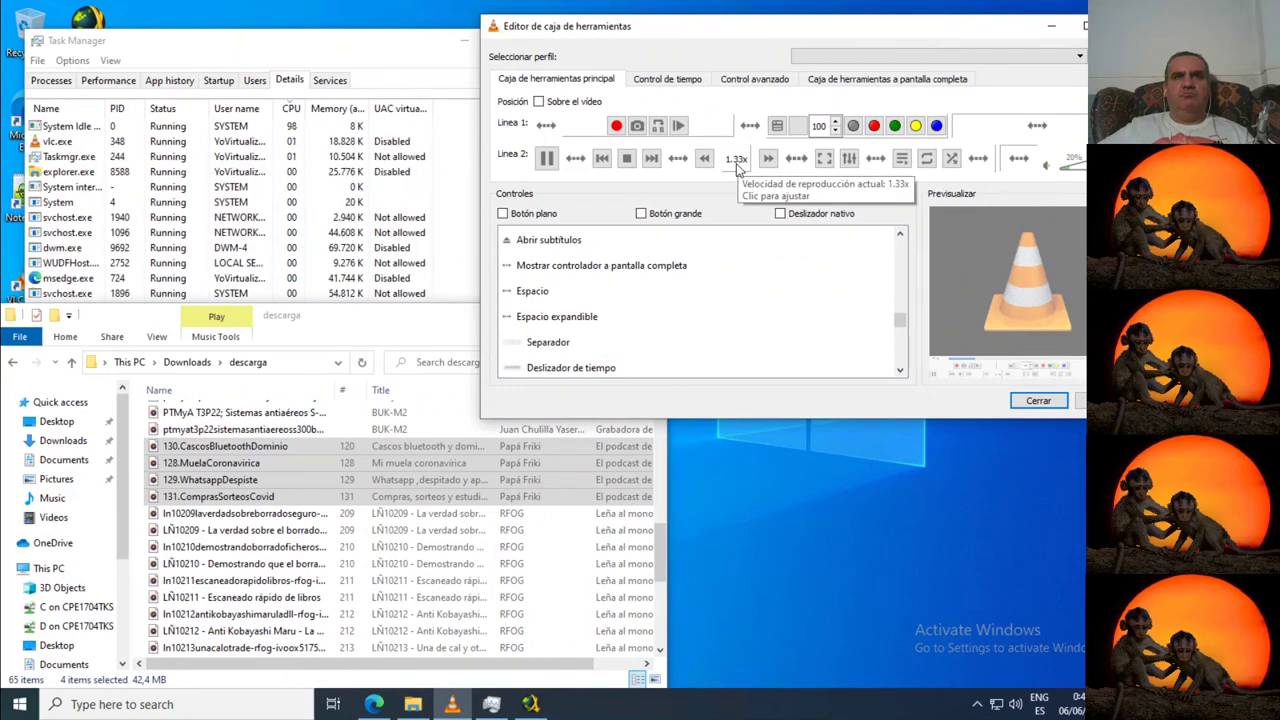
scroll(617, 334, down, 1)
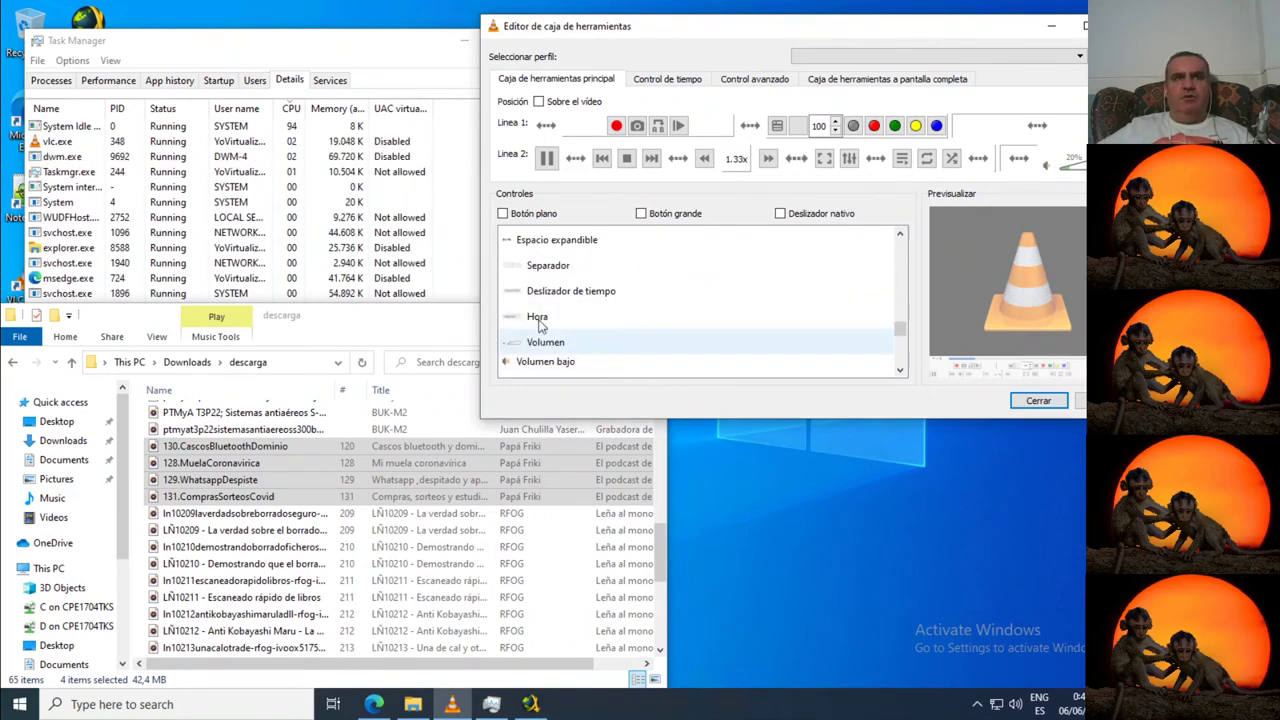
scroll(614, 346, up, 4)
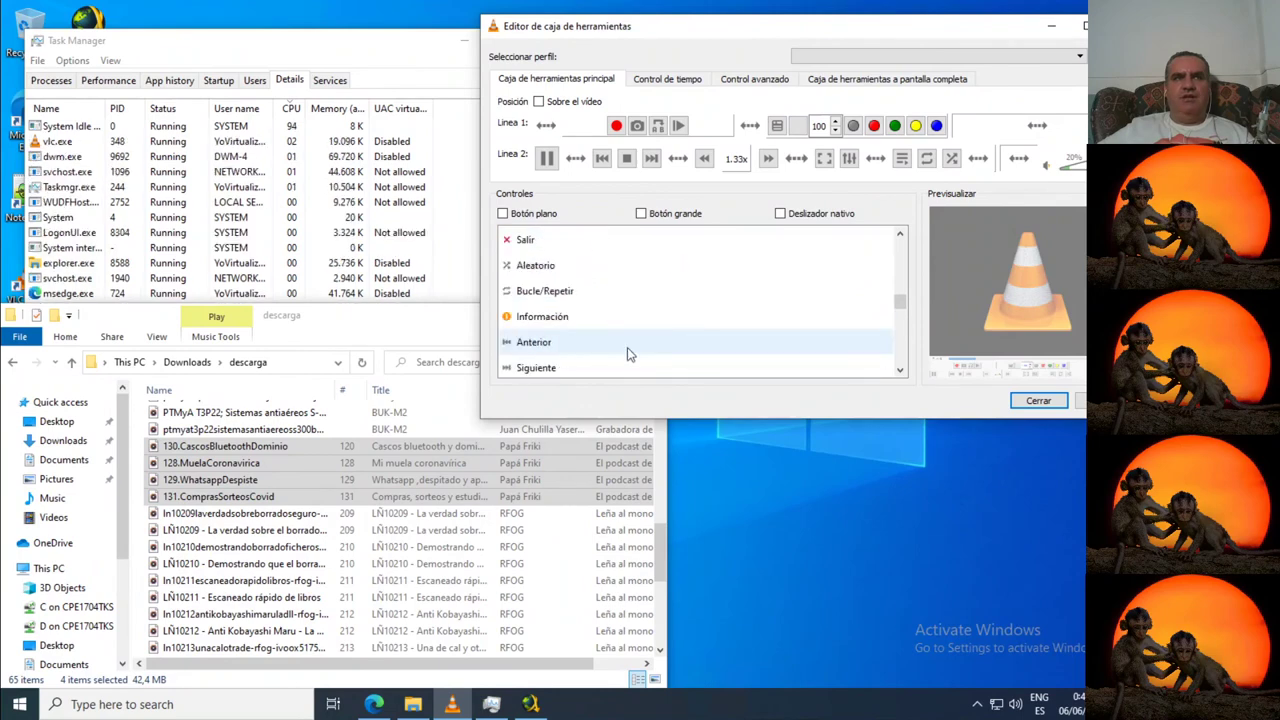
click(1032, 398)
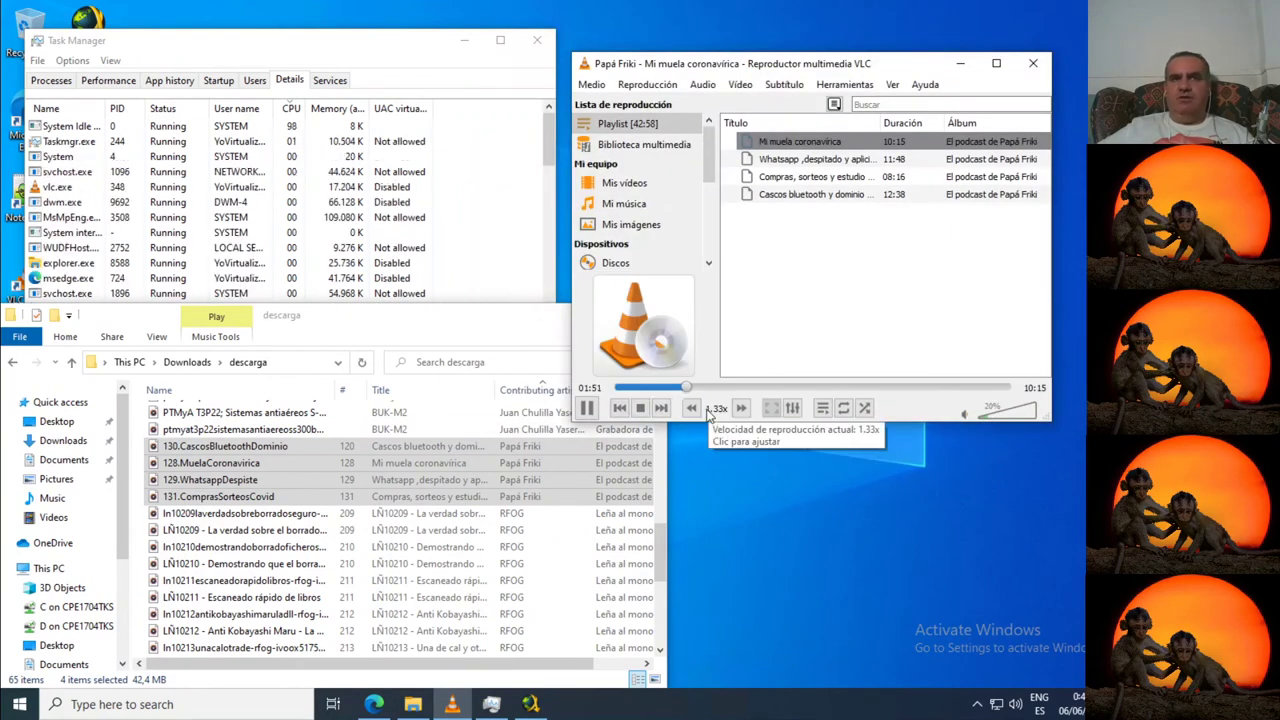
- Set the playback speed to 1.57x, and stop the episode after jumping back to about 00:31
click(714, 409)
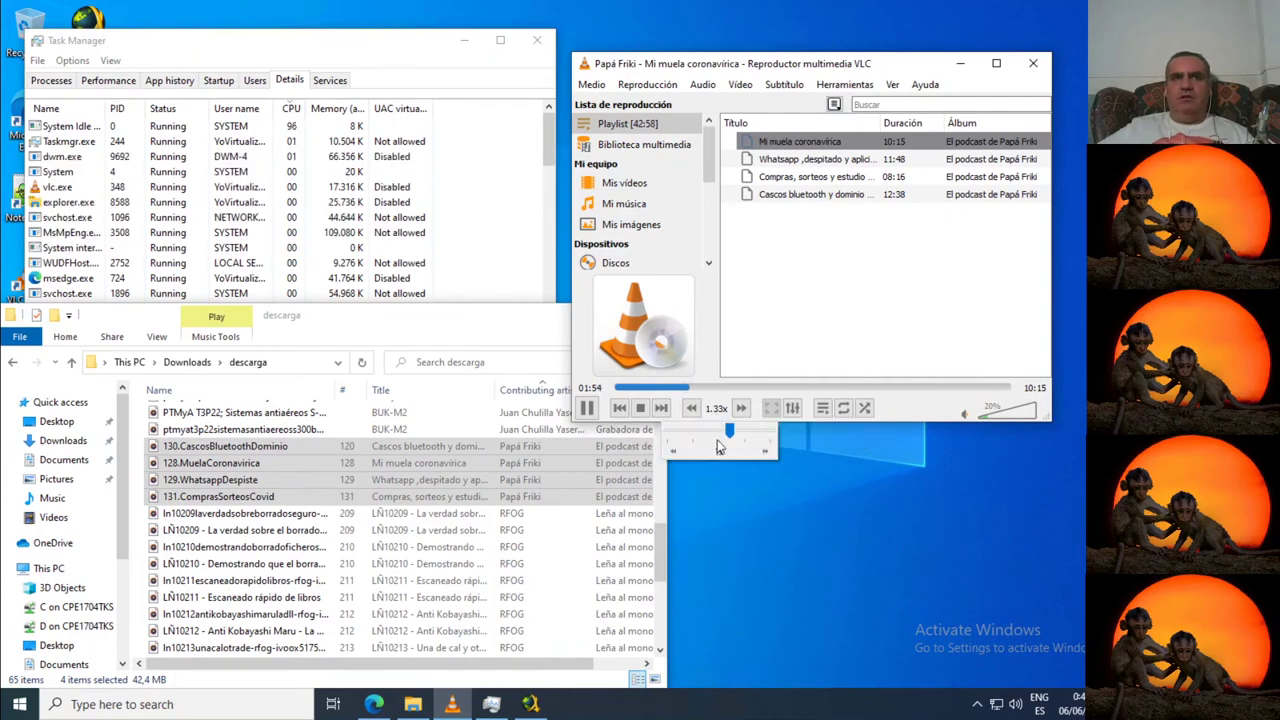
mouse_move(731, 440)
mouse_down()
mouse_move(708, 440)
mouse_move(761, 447)
mouse_move(712, 445)
mouse_move(737, 438)
mouse_up()
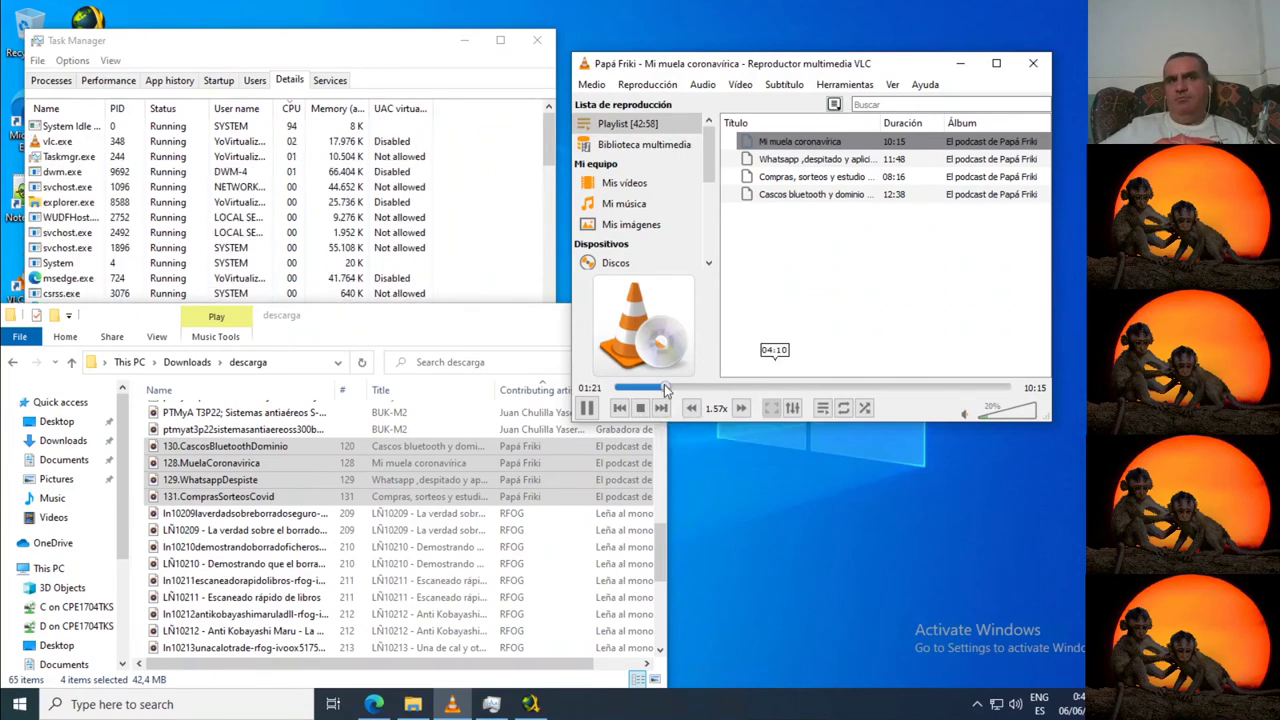
click(634, 388)
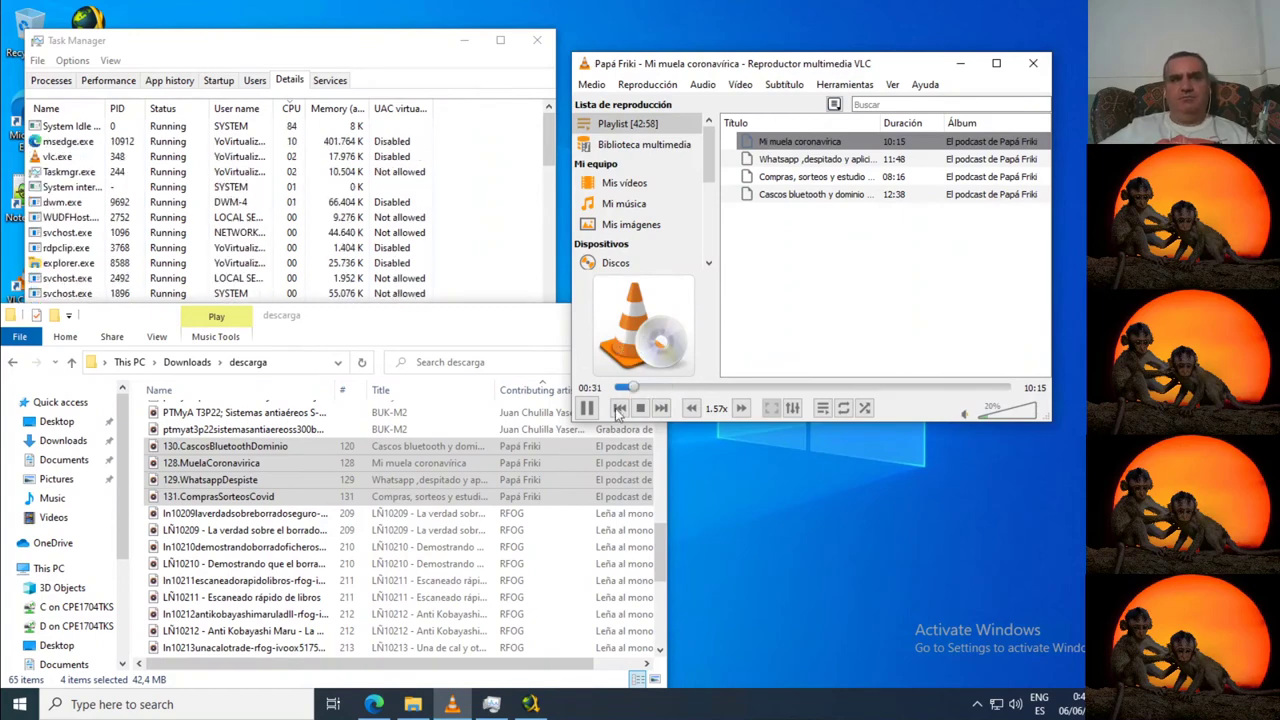
click(641, 408)
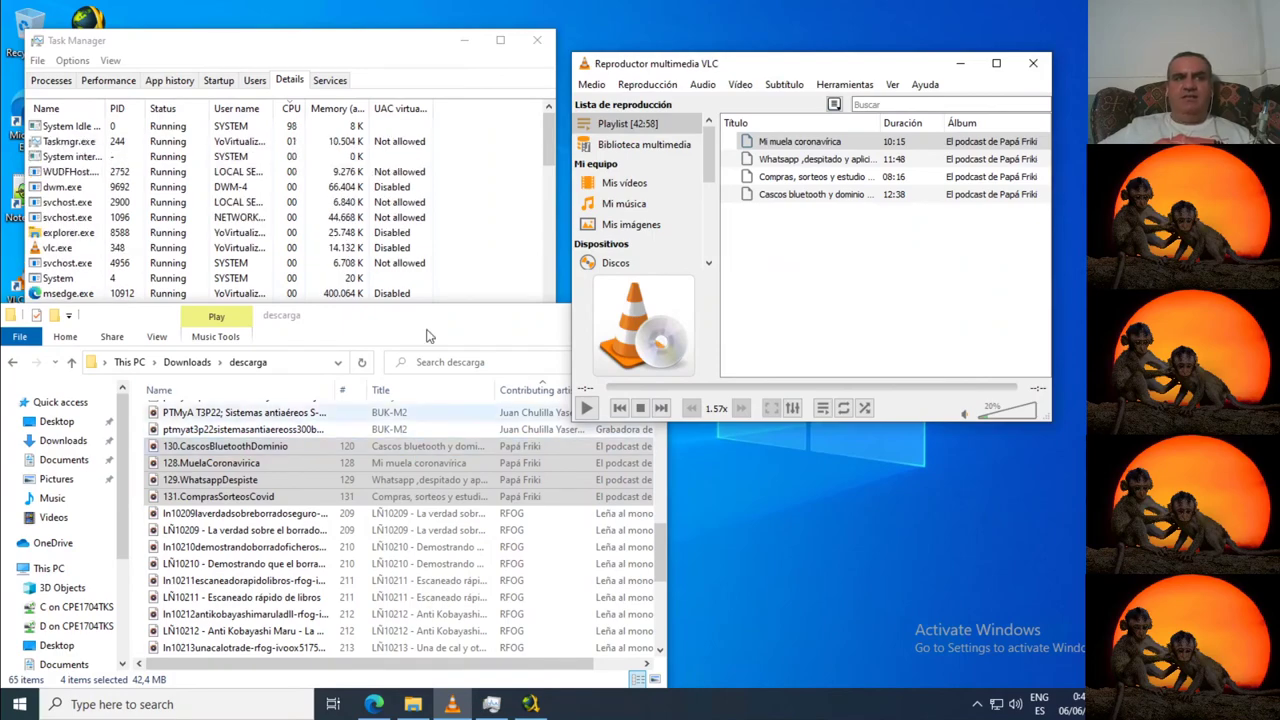
- Maximize the descarga folder window and select the two files of the MdE episode near the start of the list
key(super+Up)
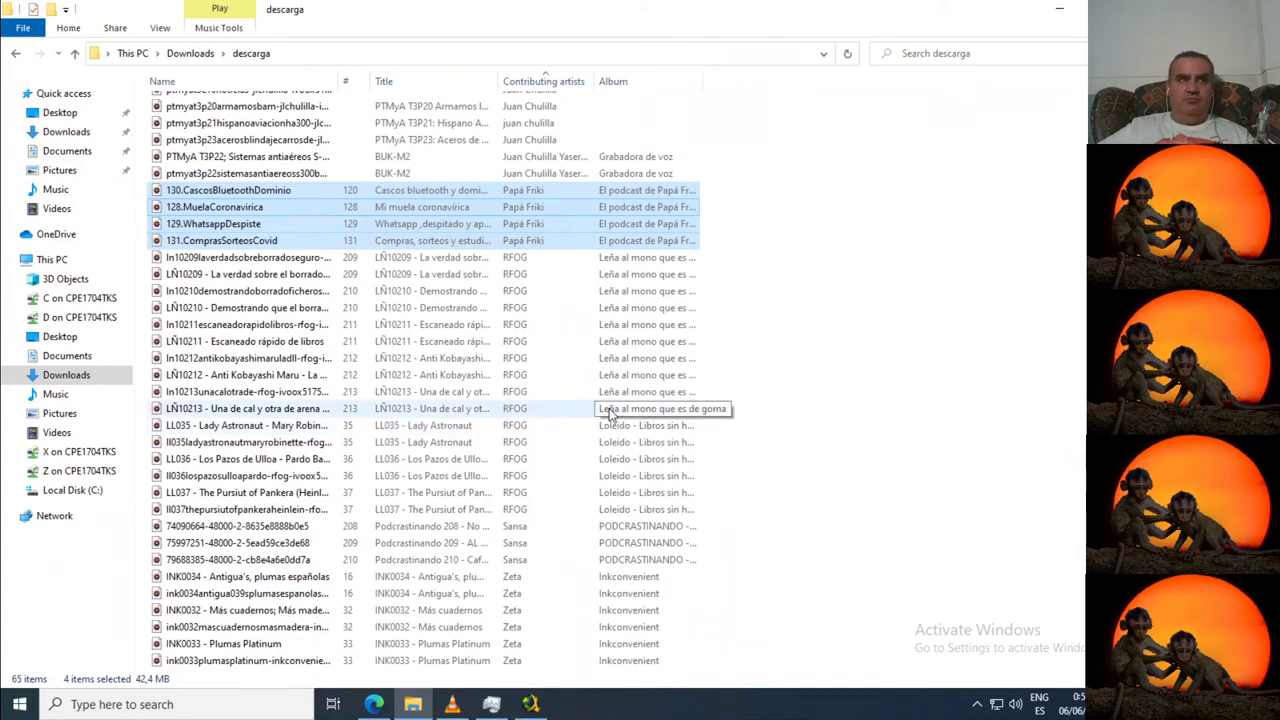
scroll(610, 415, up, 1)
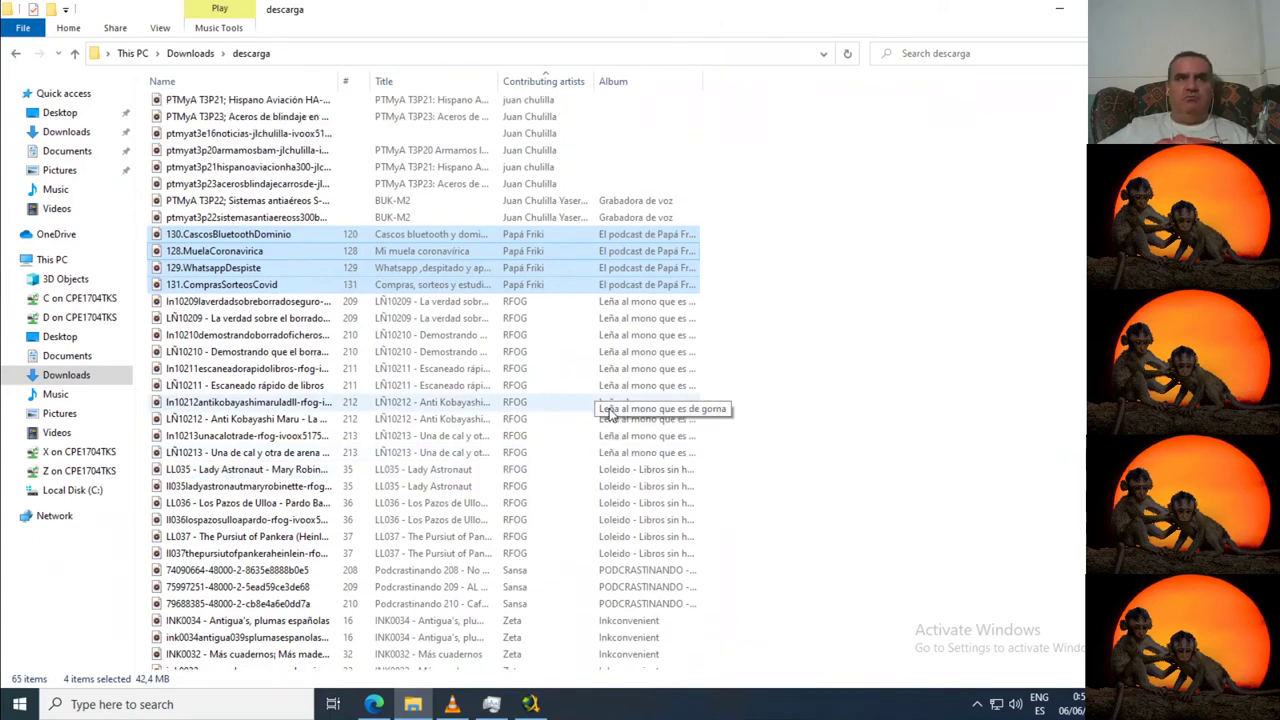
scroll(610, 415, up, 1)
scroll(609, 415, up, 4)
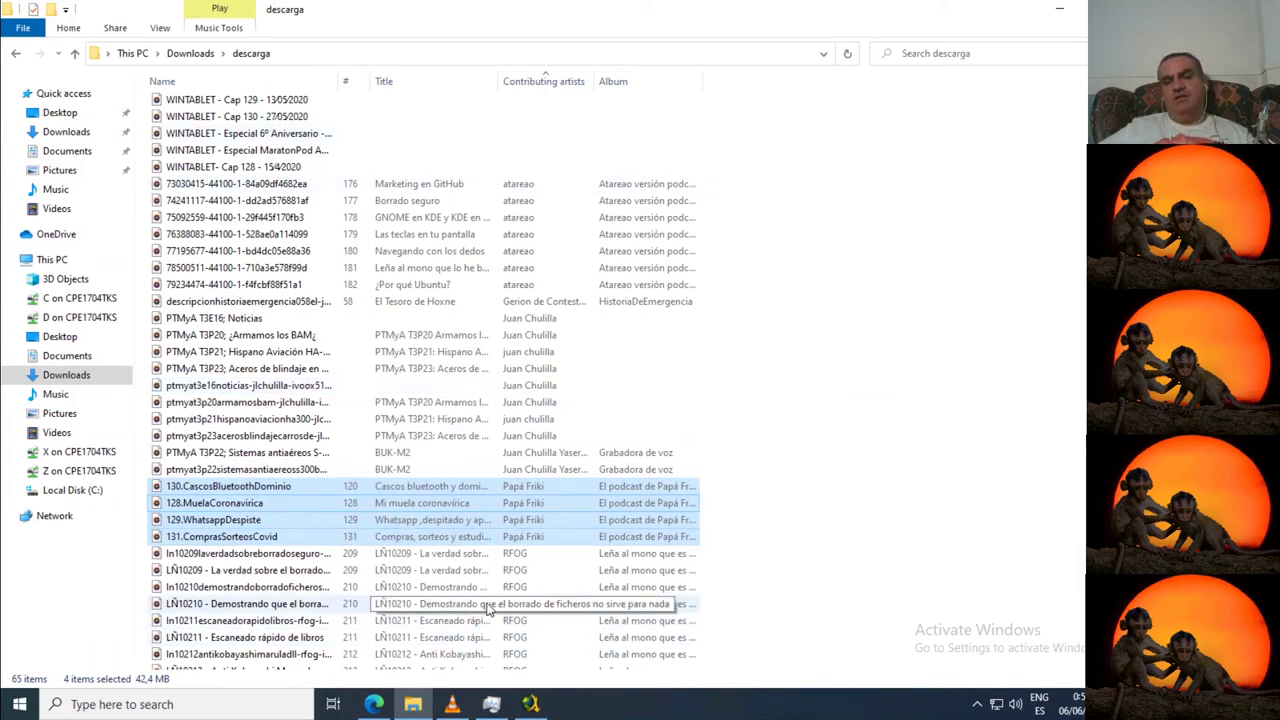
scroll(464, 500, up, 4)
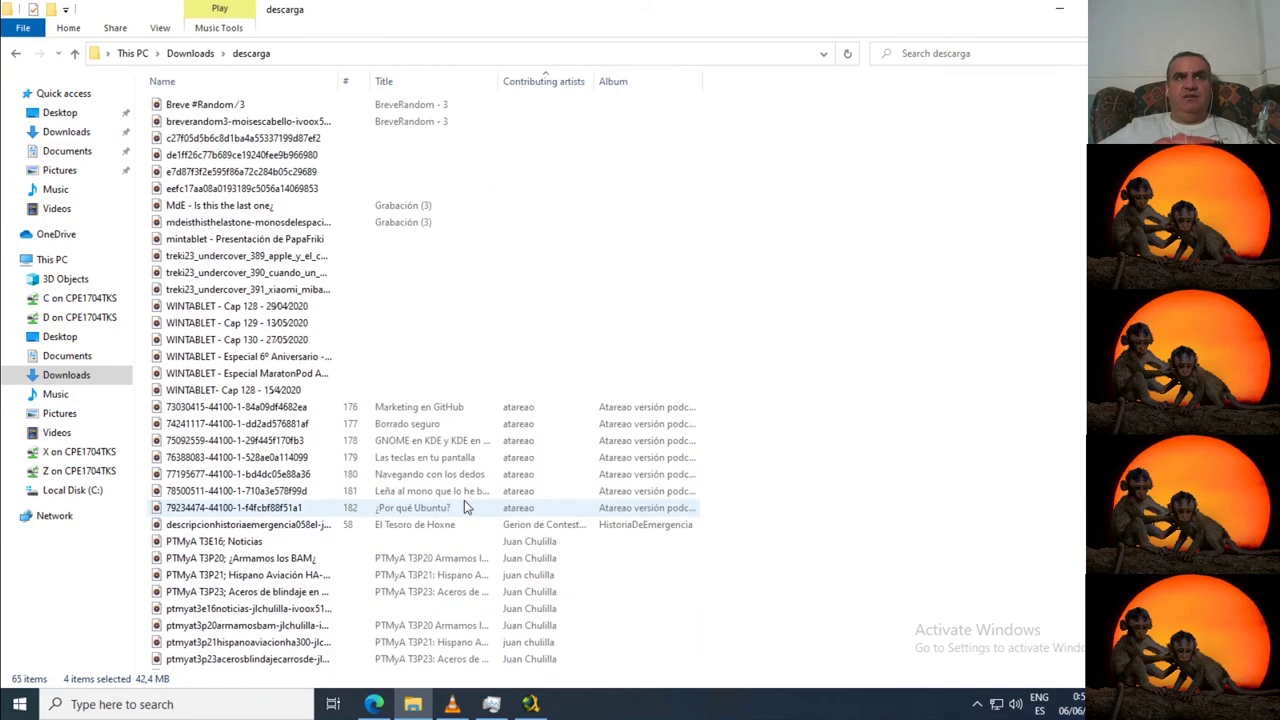
click(255, 205)
shift+click(295, 222)
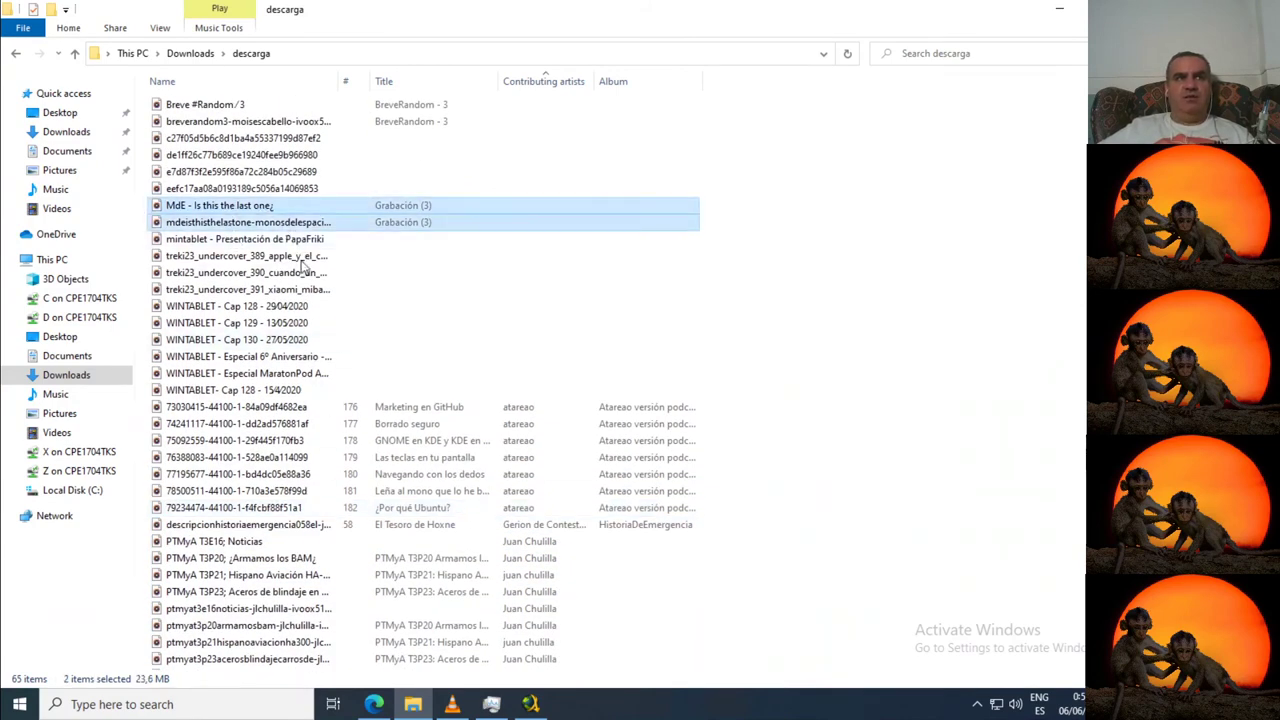
- Highlight the four files with hash-like names, followed by the two Breve #Random episode files
click(220, 139)
shift+click(214, 188)
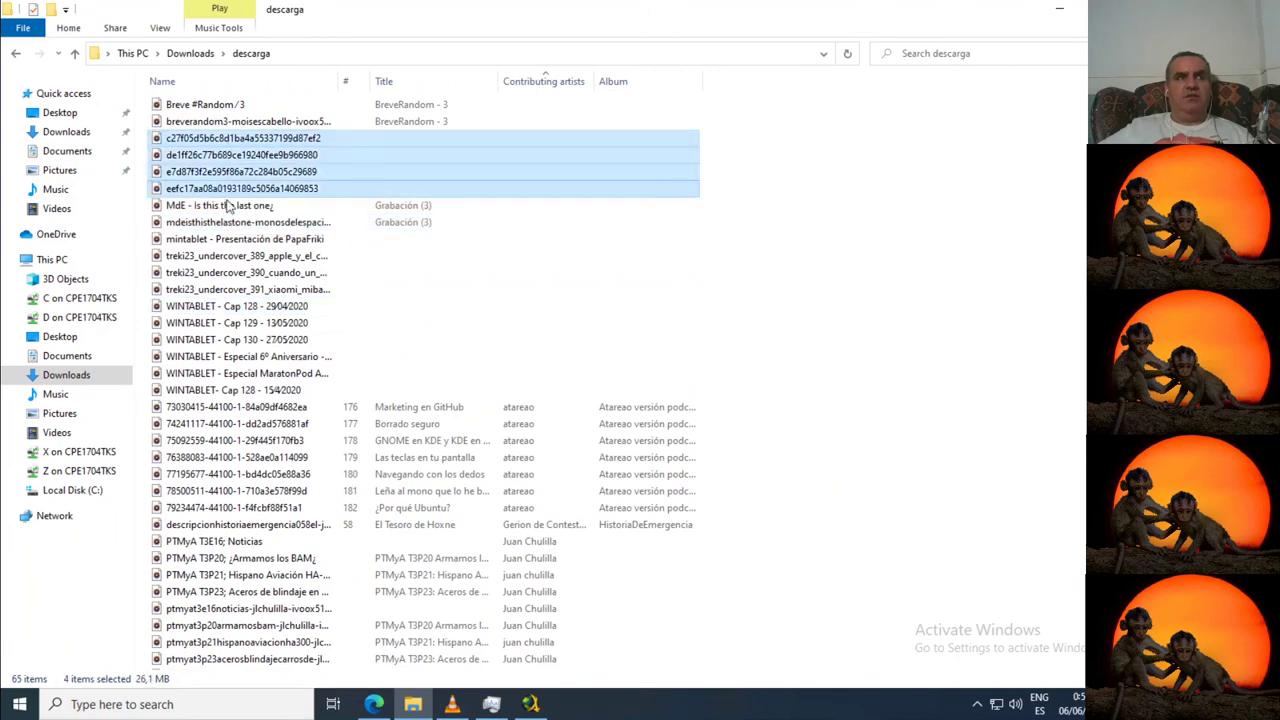
click(200, 104)
shift+click(220, 121)
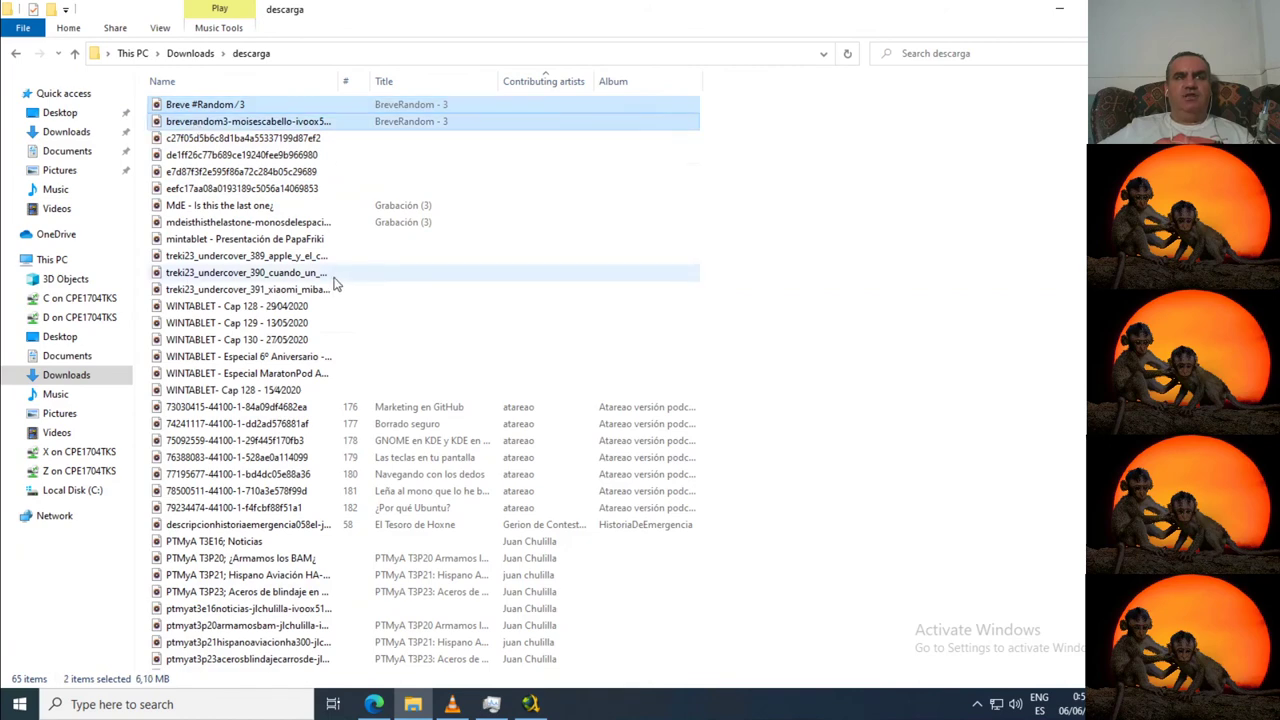
- Highlight the six WINTABLET episodes and again the four files with hash-like names to compare their naming
click(254, 247)
shift+click(237, 306)
click(237, 306)
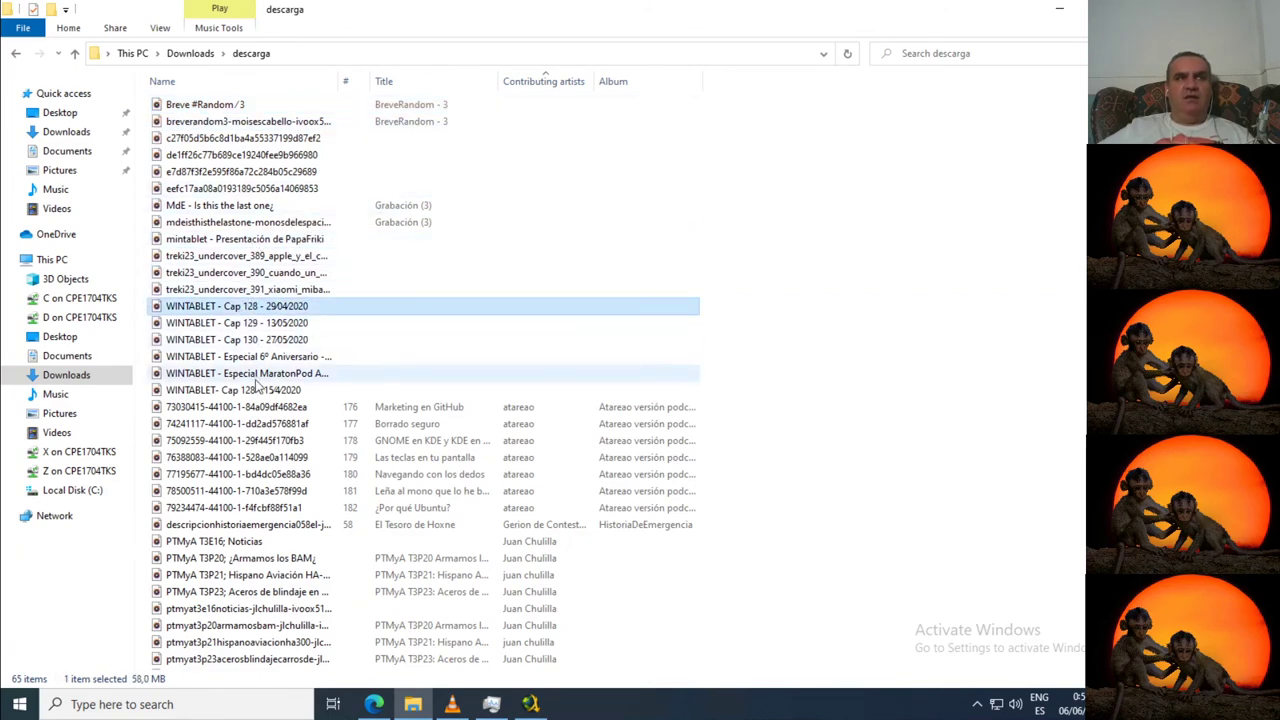
shift+click(258, 390)
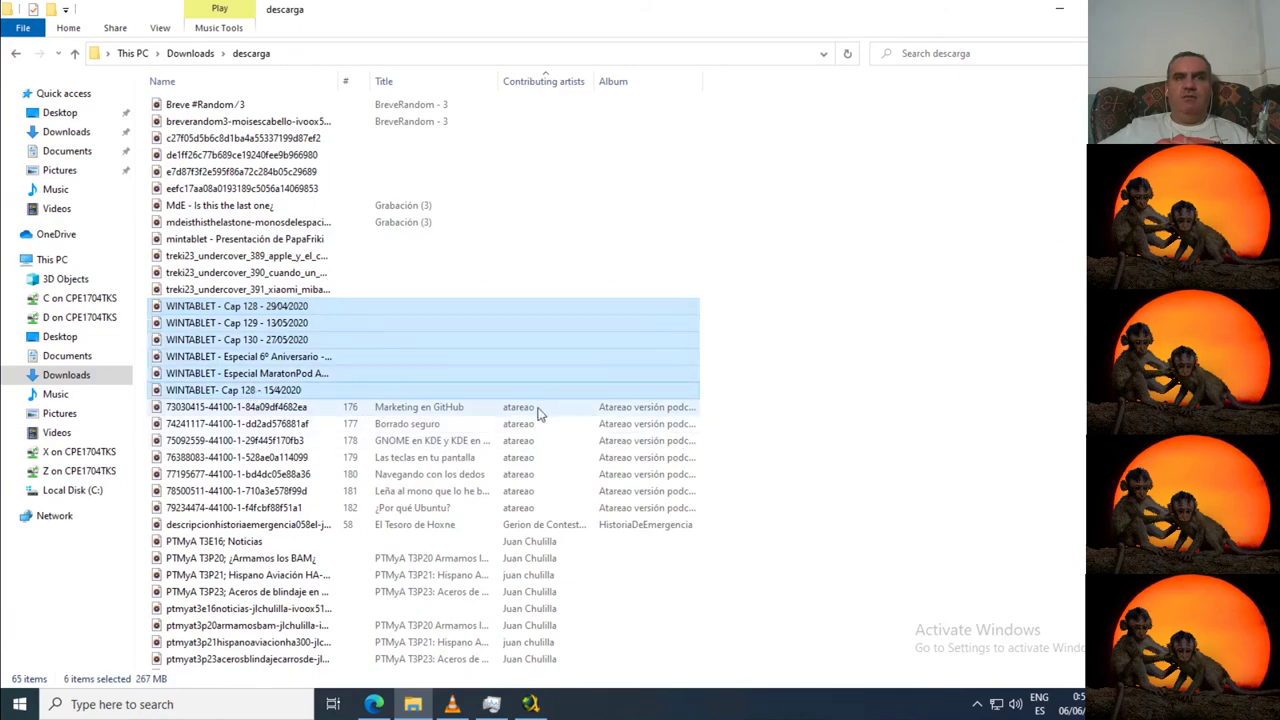
scroll(566, 428, down, 7)
scroll(566, 428, up, 7)
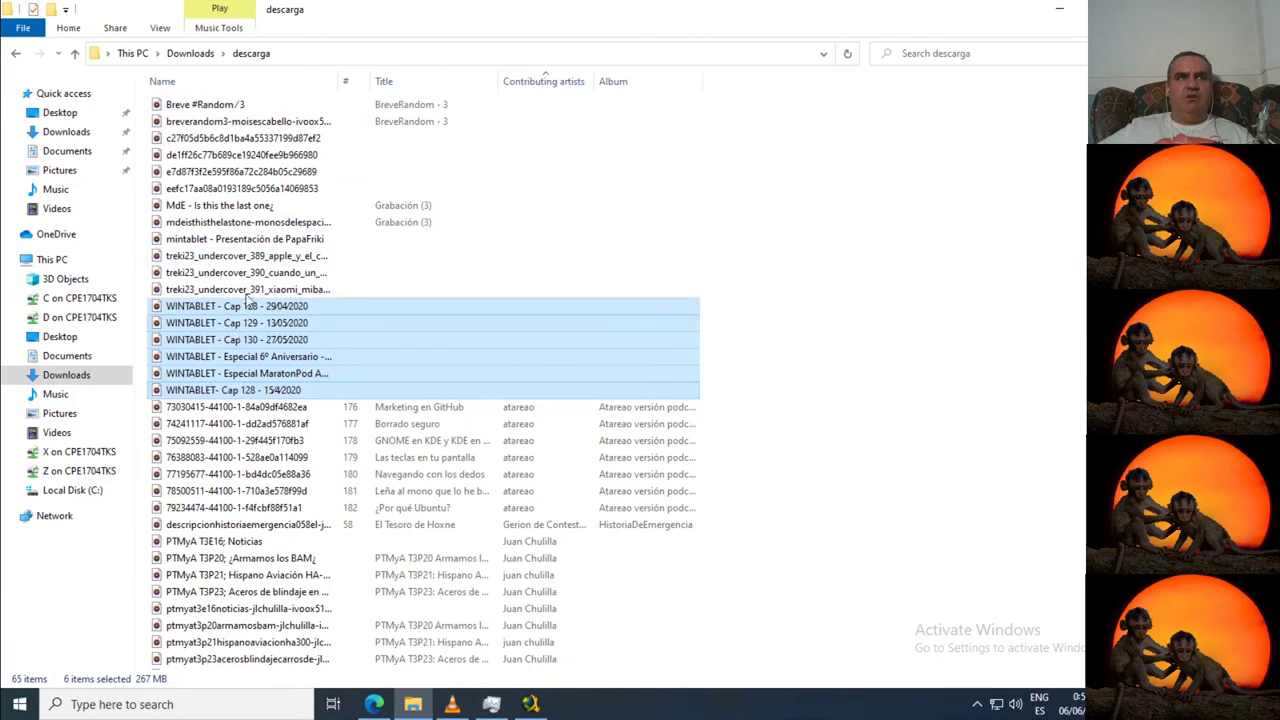
click(224, 188)
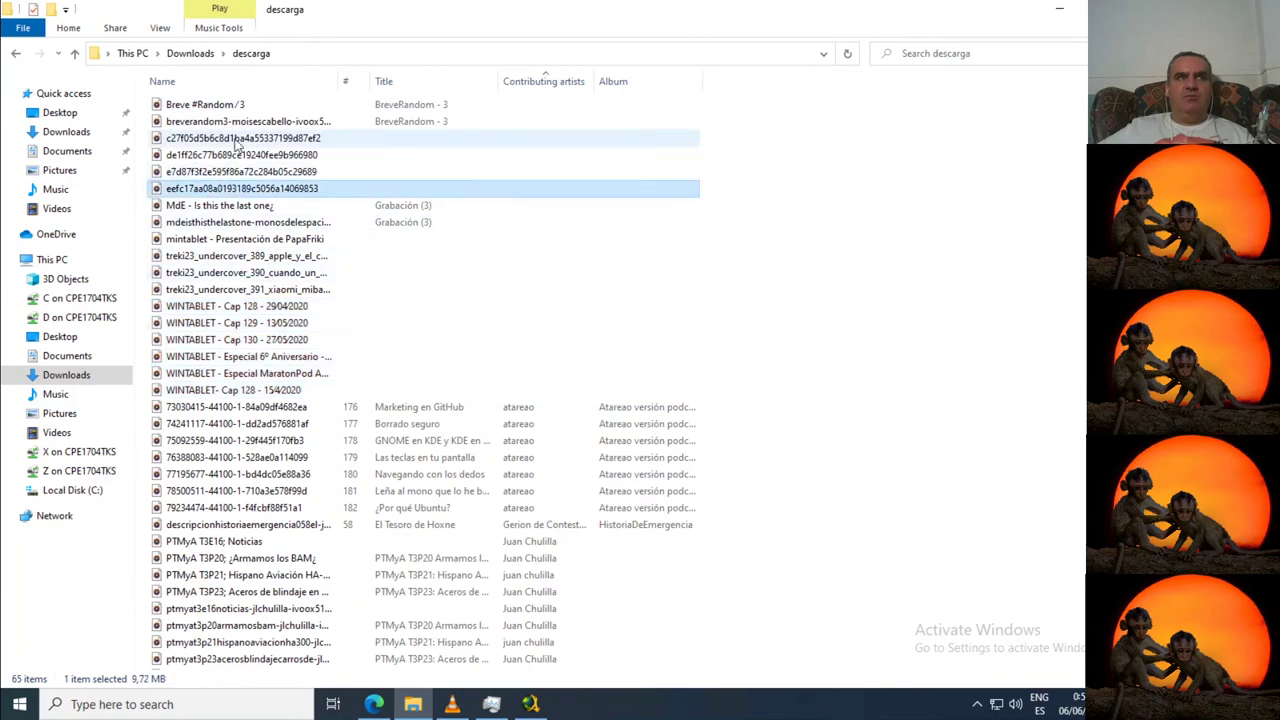
shift+click(236, 143)
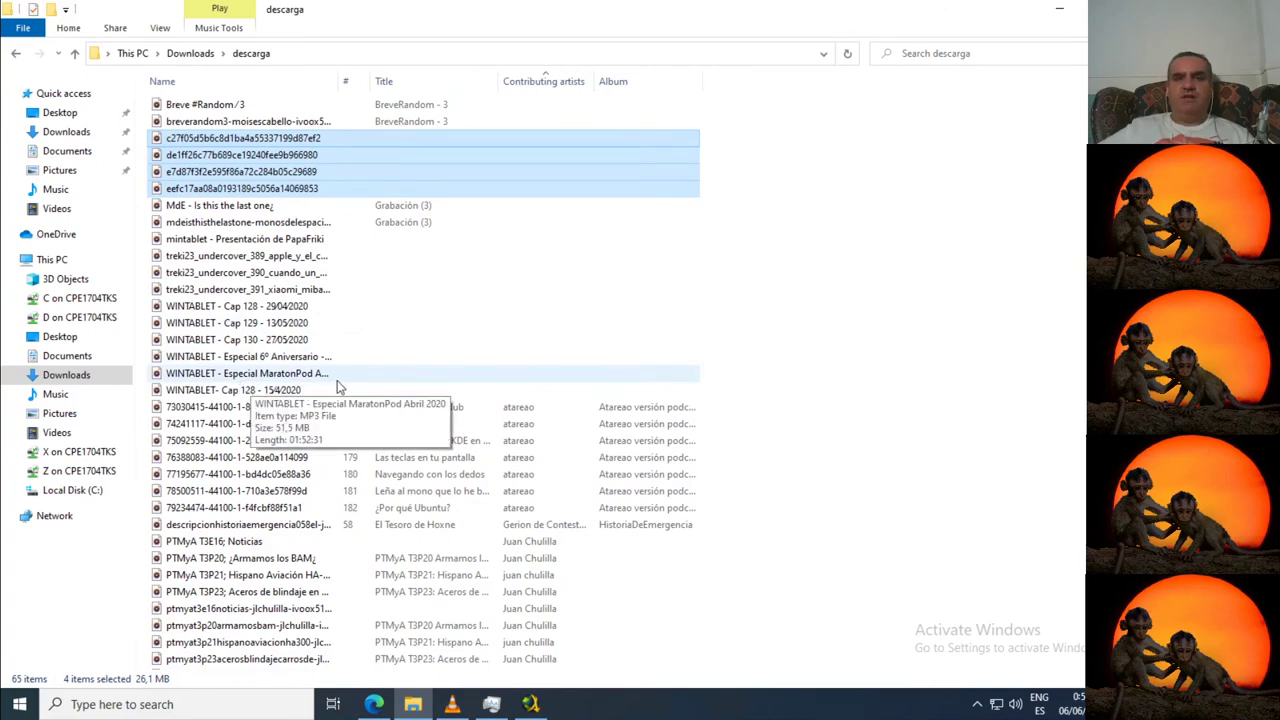
- Look through the podcast files in the descarga folder and go up to the Downloads folder
scroll(312, 365, down, 10)
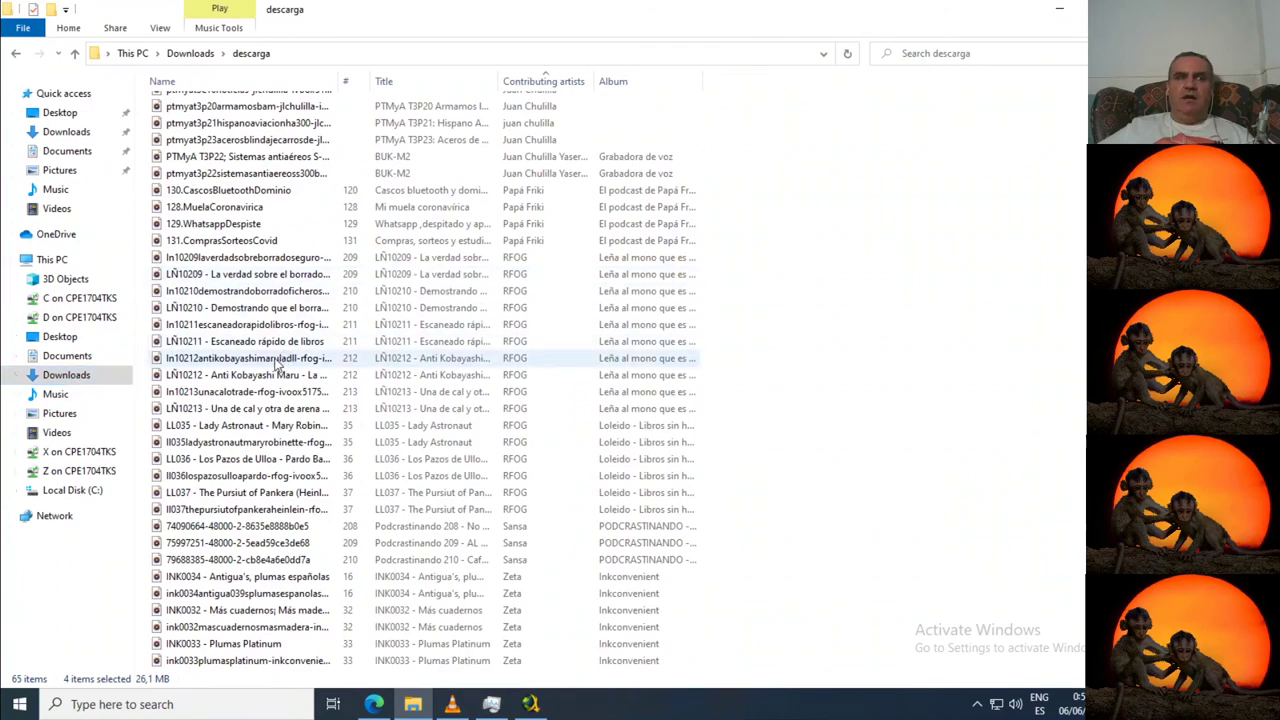
scroll(270, 360, up, 8)
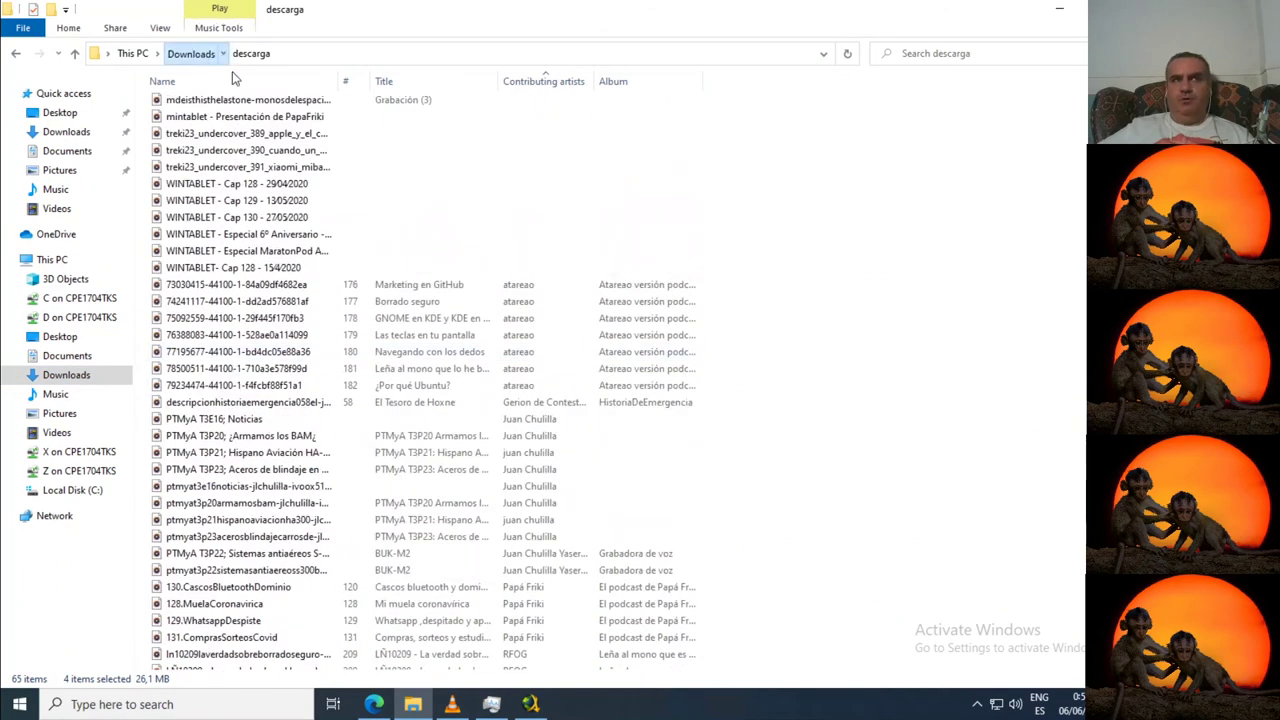
click(212, 55)
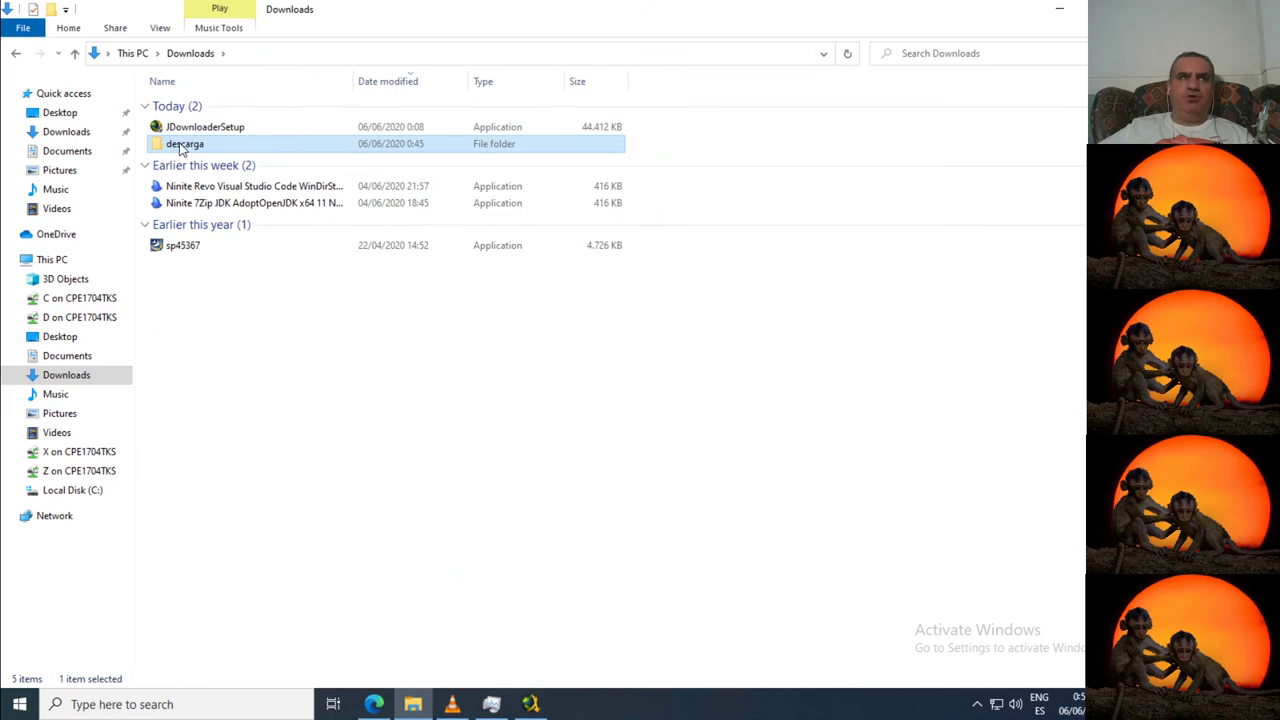
- Review the actions available for the descarga folder, including the Include in library choices, without applying any
right_click(182, 147)
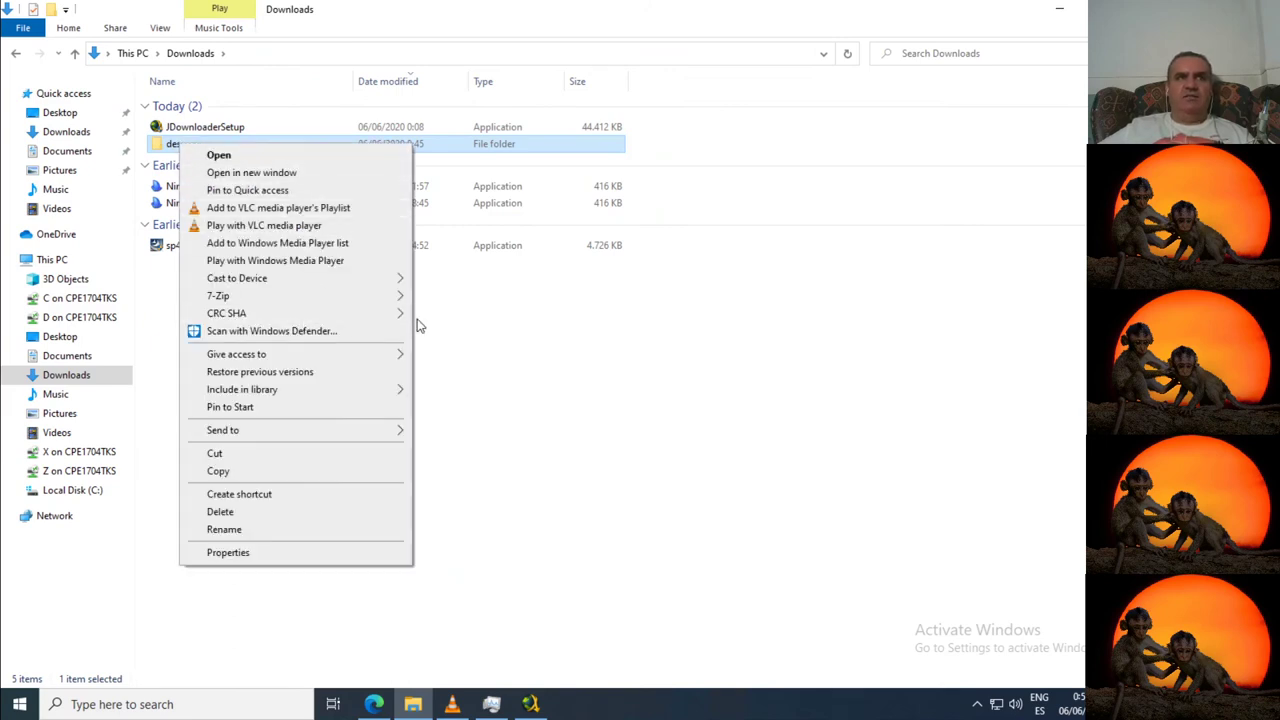
mouse_move(312, 397)
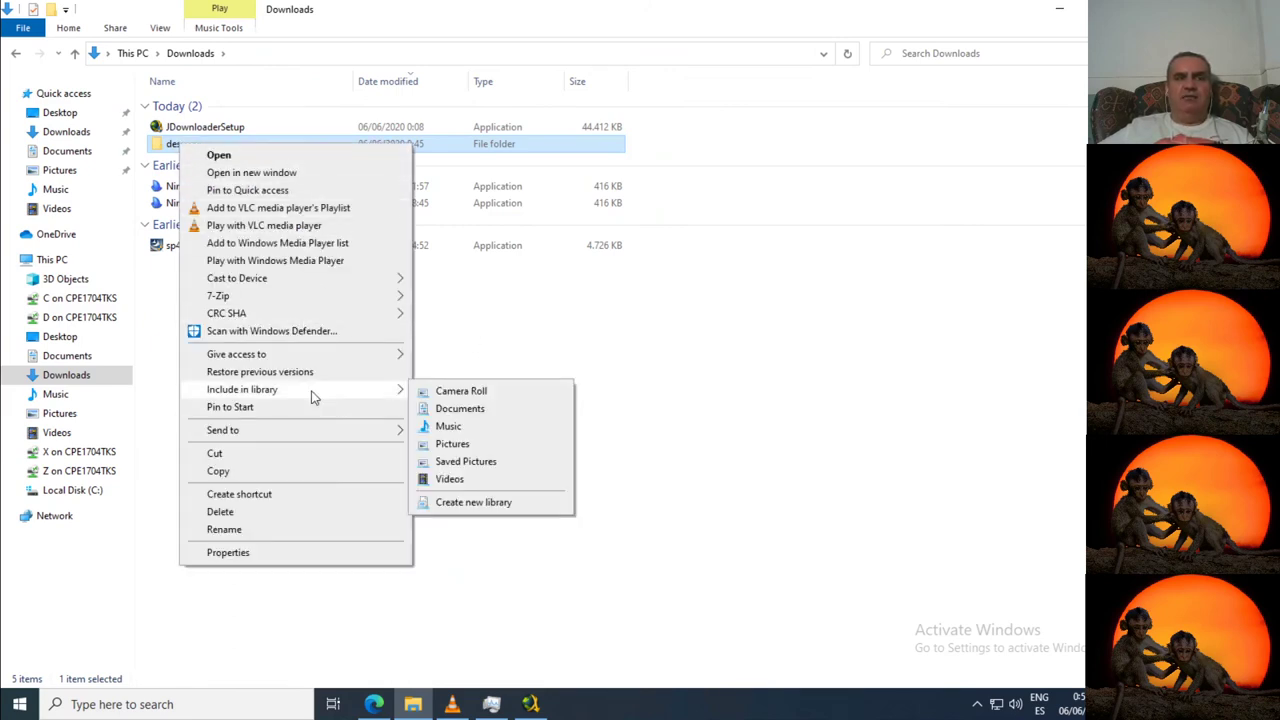
mouse_move(305, 436)
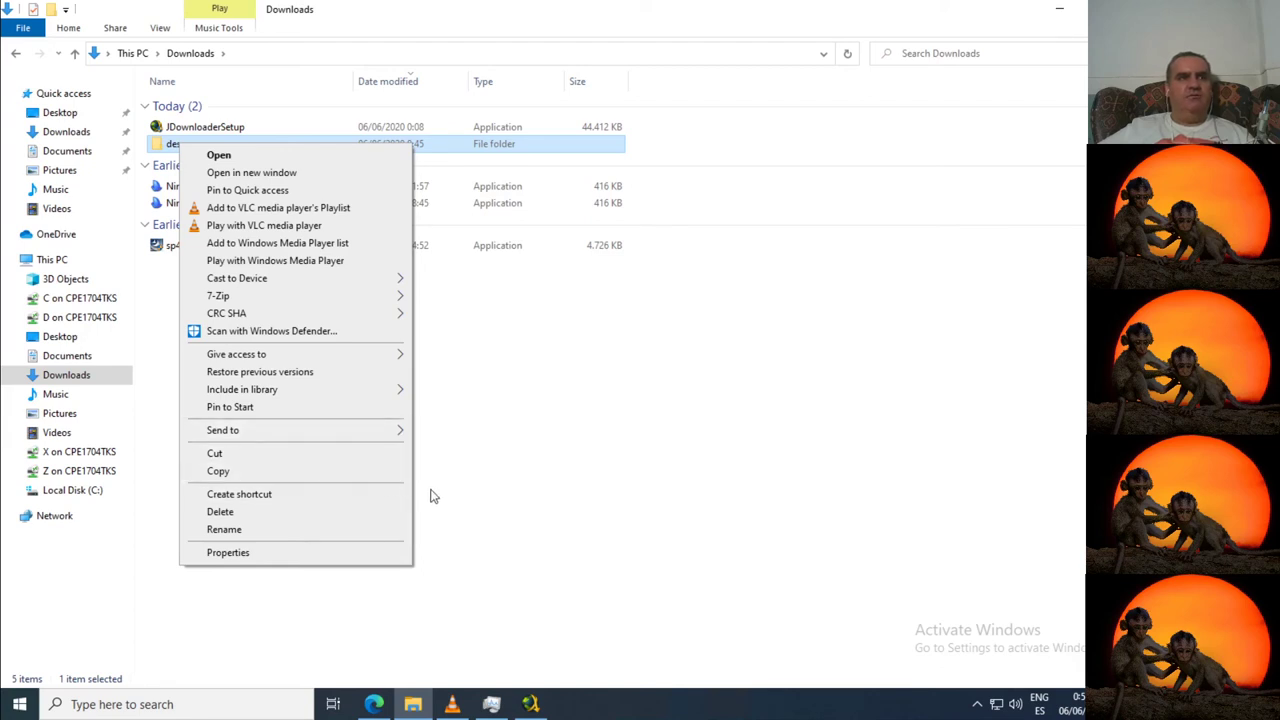
click(517, 440)
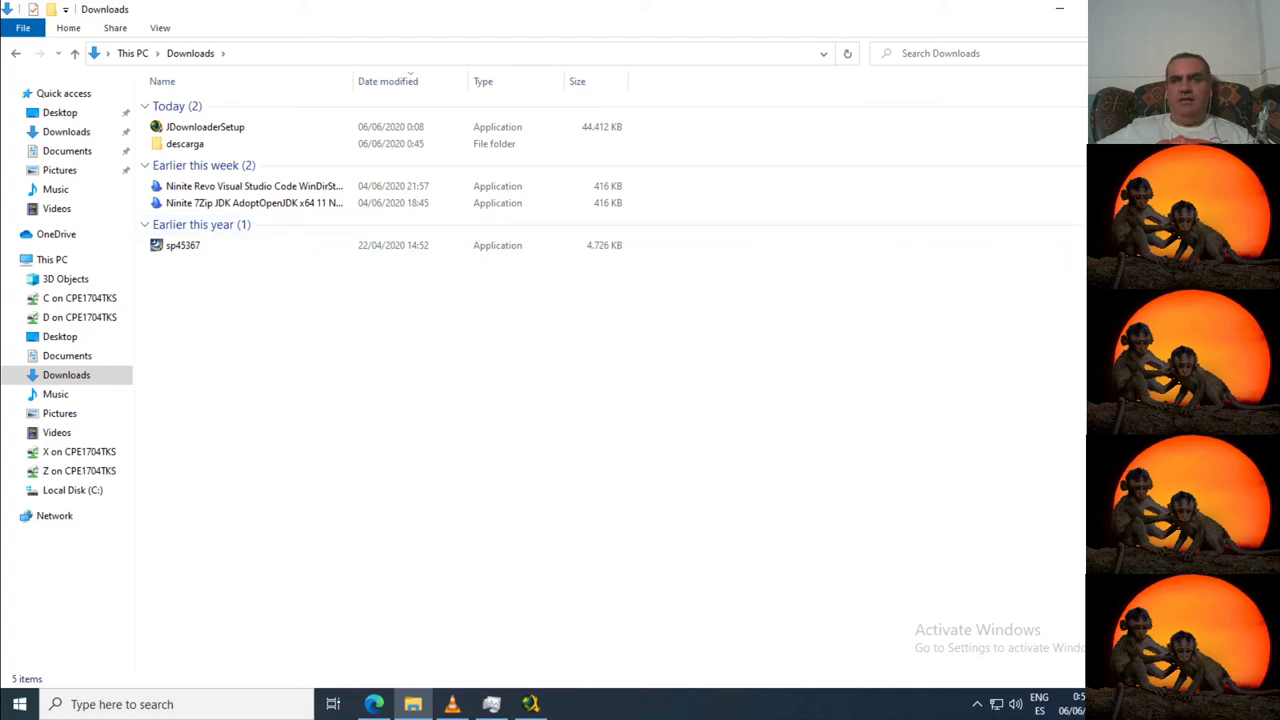
- Minimize the Downloads window and switch to the Sospechosos Habituales page in Microsoft Edge
click(412, 704)
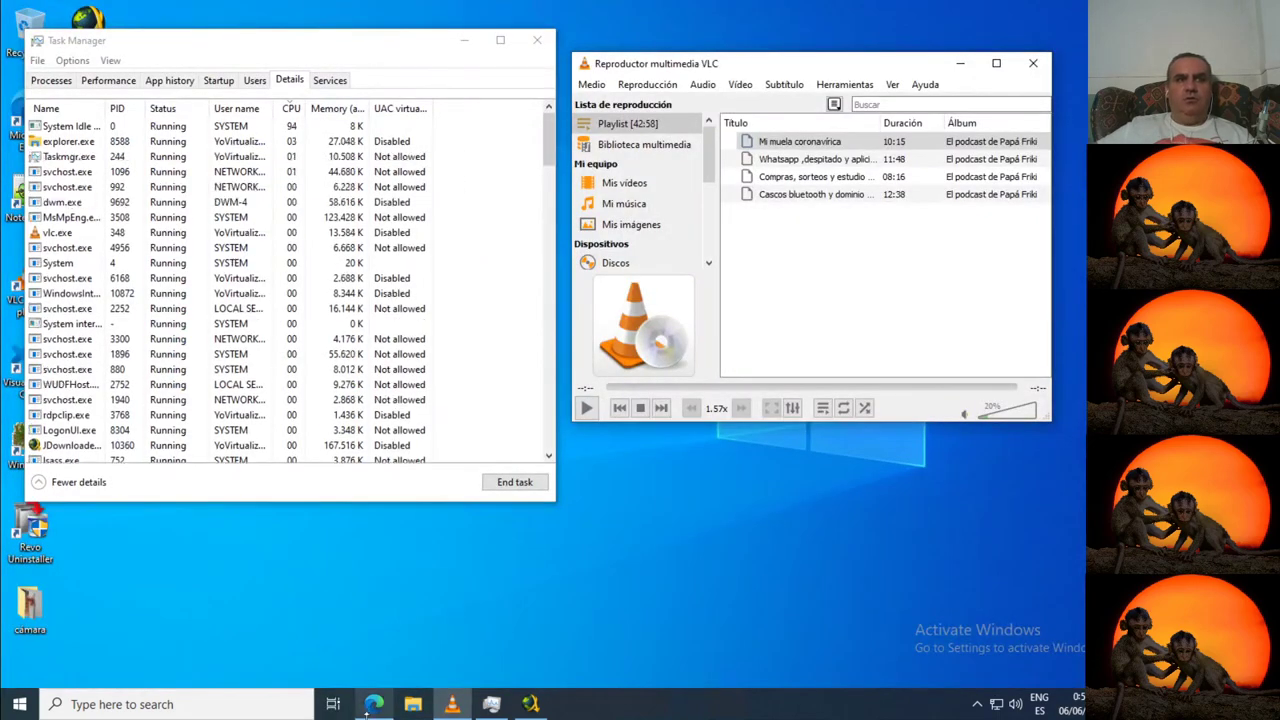
click(372, 704)
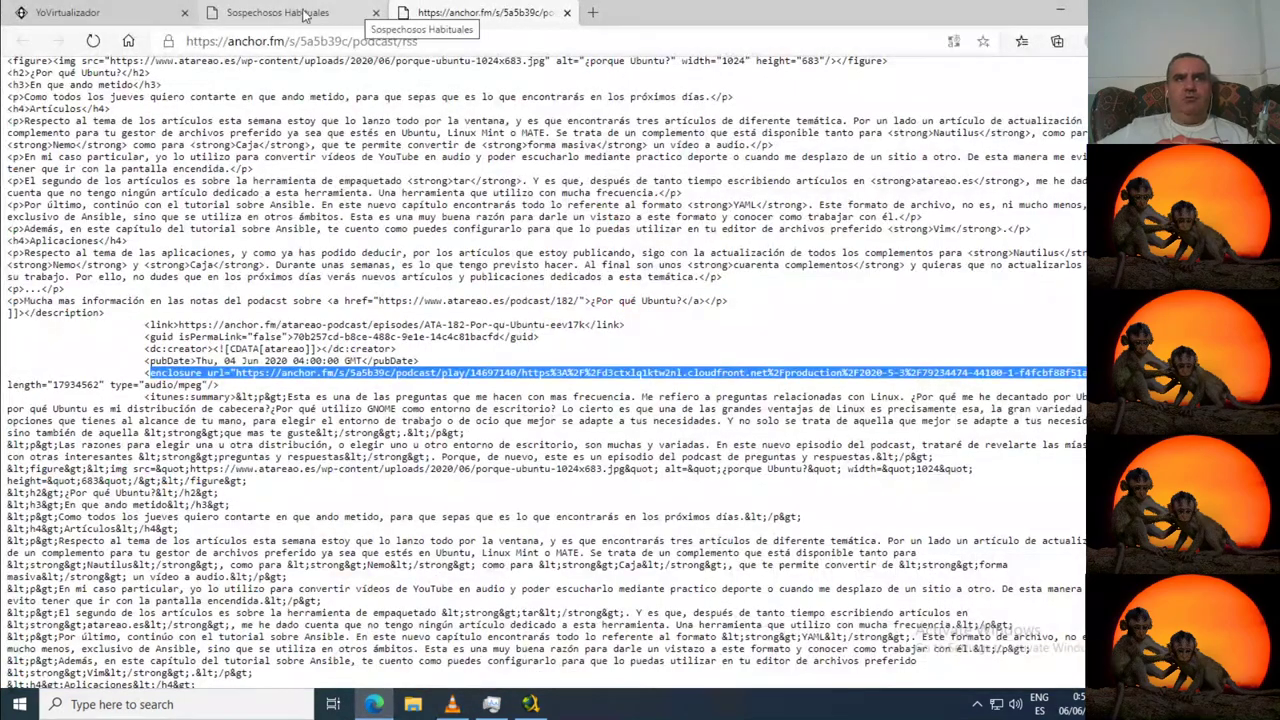
click(300, 12)
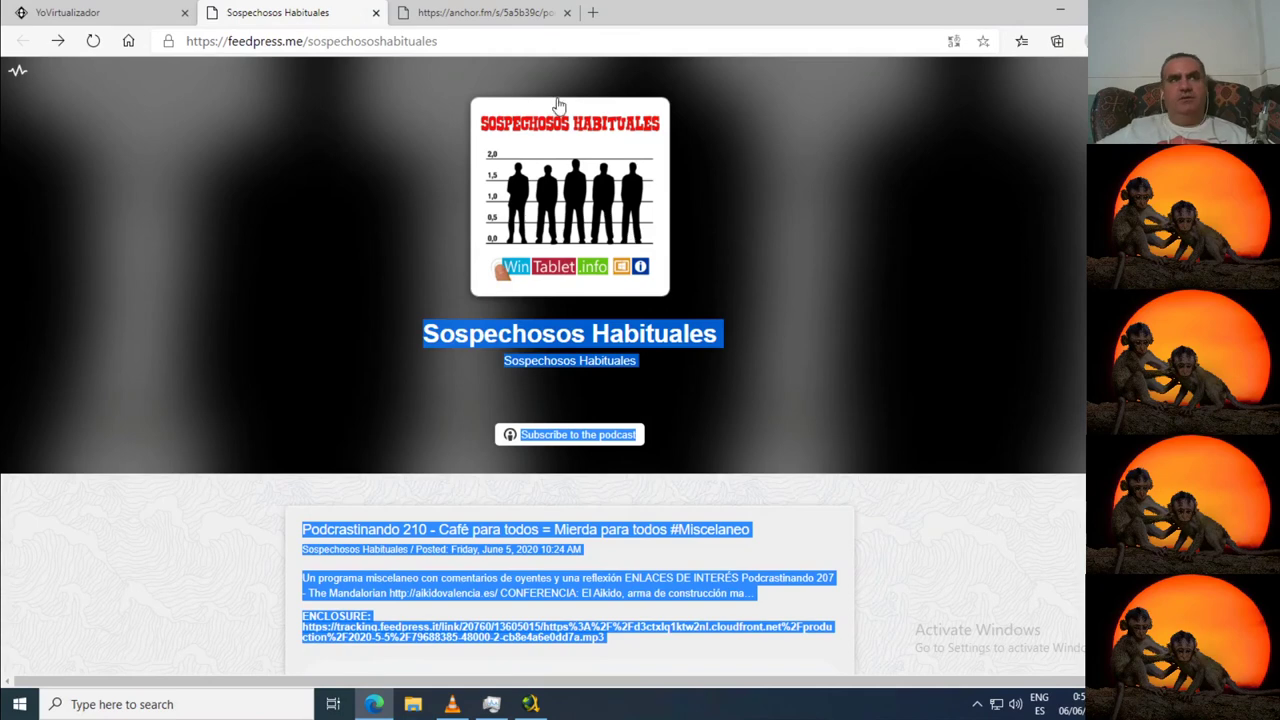
- Open the iVoox page of El atareao versión podcast and its episode ATA 182 ¿Por qué Ubuntu?
click(466, 36)
text(ivoo)
key(Down)
key(Down)
key(Down)
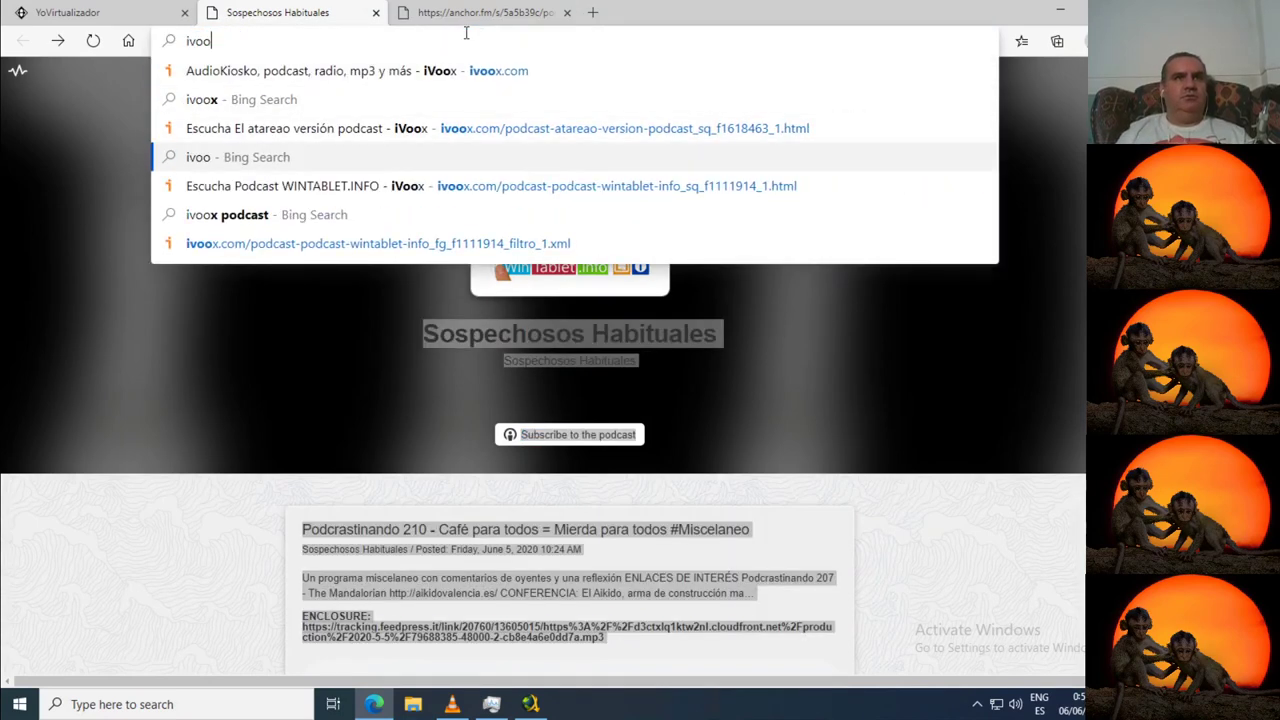
key(Up)
key(Return)
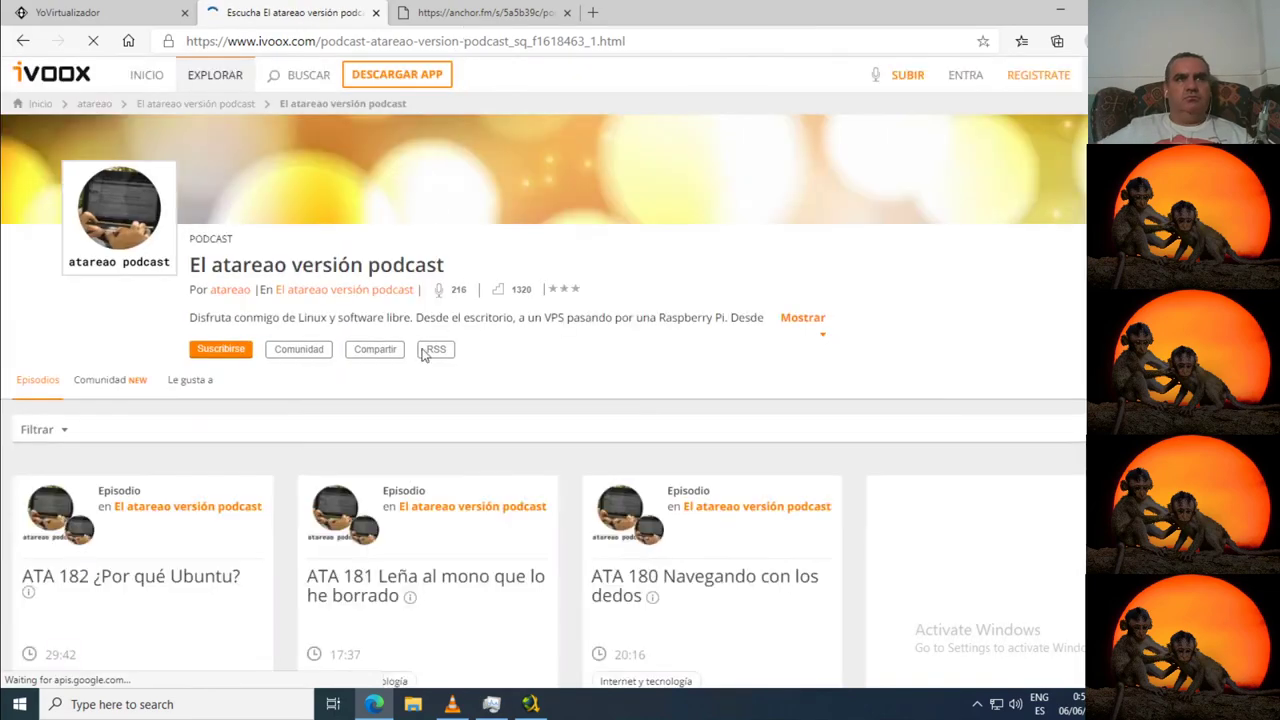
click(165, 577)
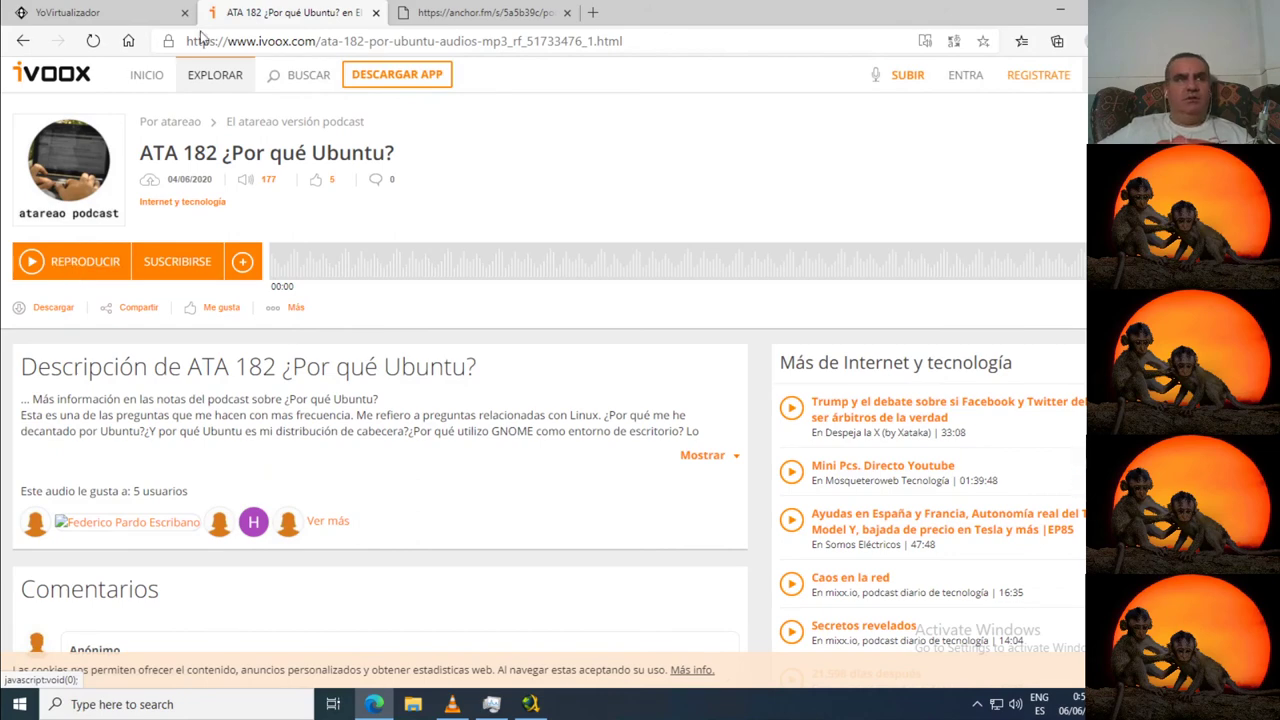
- Load the feed anchor.fm/s/5a5b39c/podcast/rss in the same tab and find the enclosure URL of episode ATA 182
click(420, 45)
text(ancho)
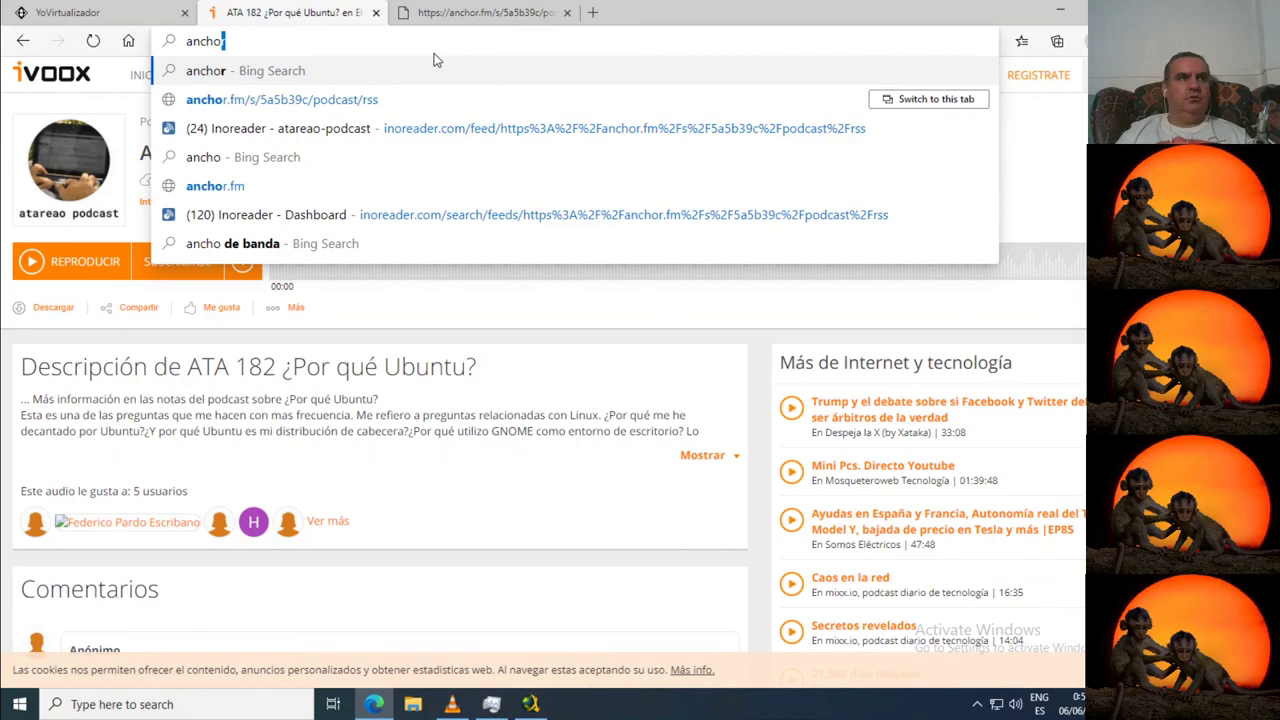
key(Down)
key(Return)
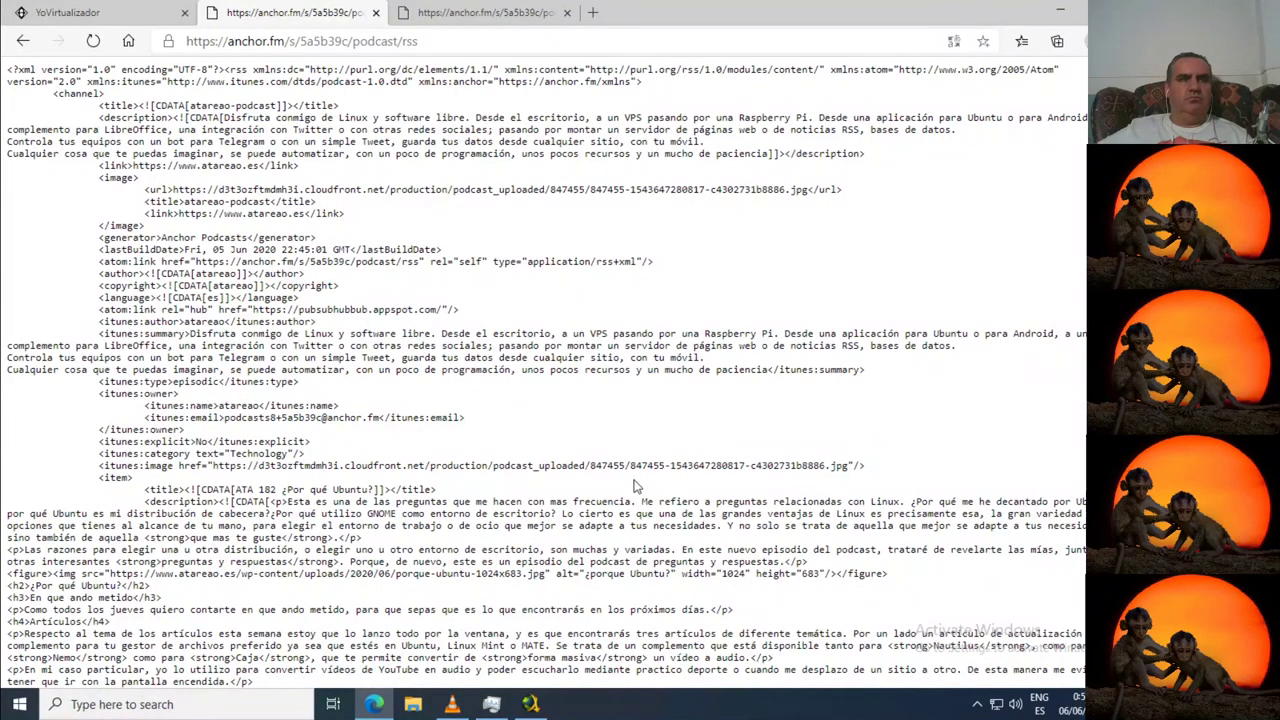
scroll(604, 510, down, 2)
scroll(603, 511, down, 8)
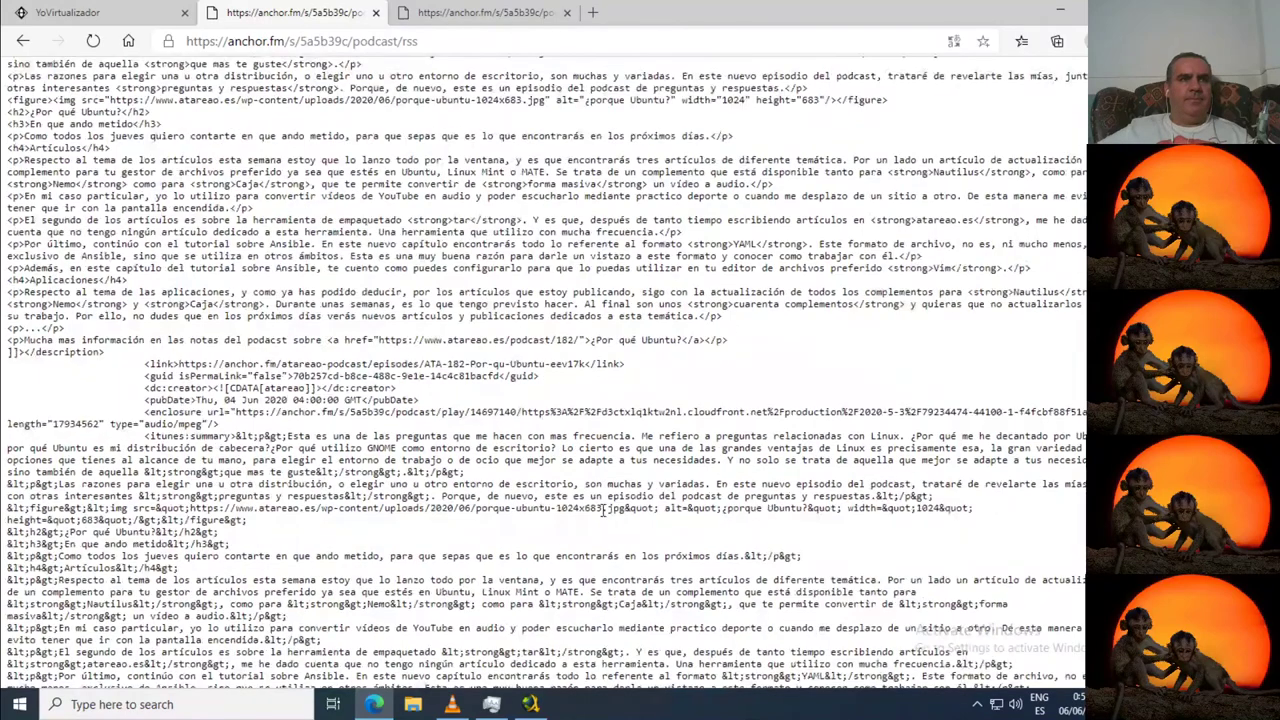
- Select the ATA 182 enclosure URL from https up to play/14697140 and open that address in a new tab
drag(234, 412, 447, 408)
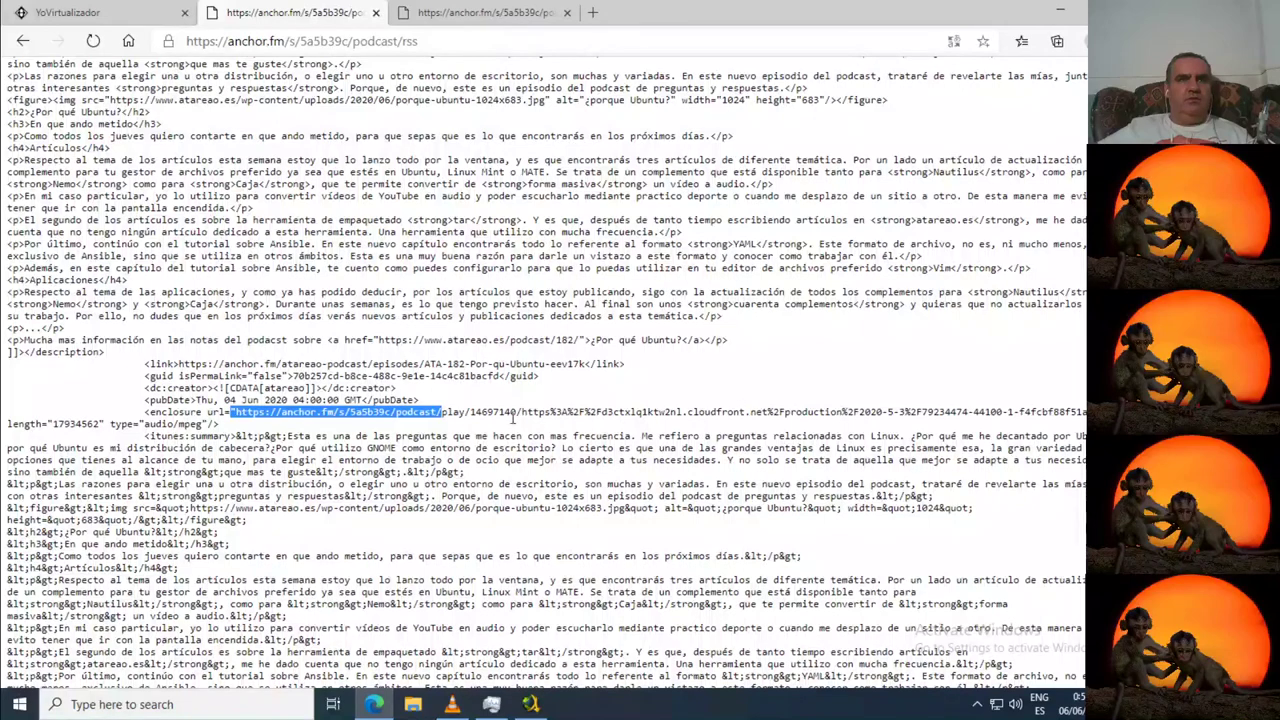
drag(516, 412, 237, 412)
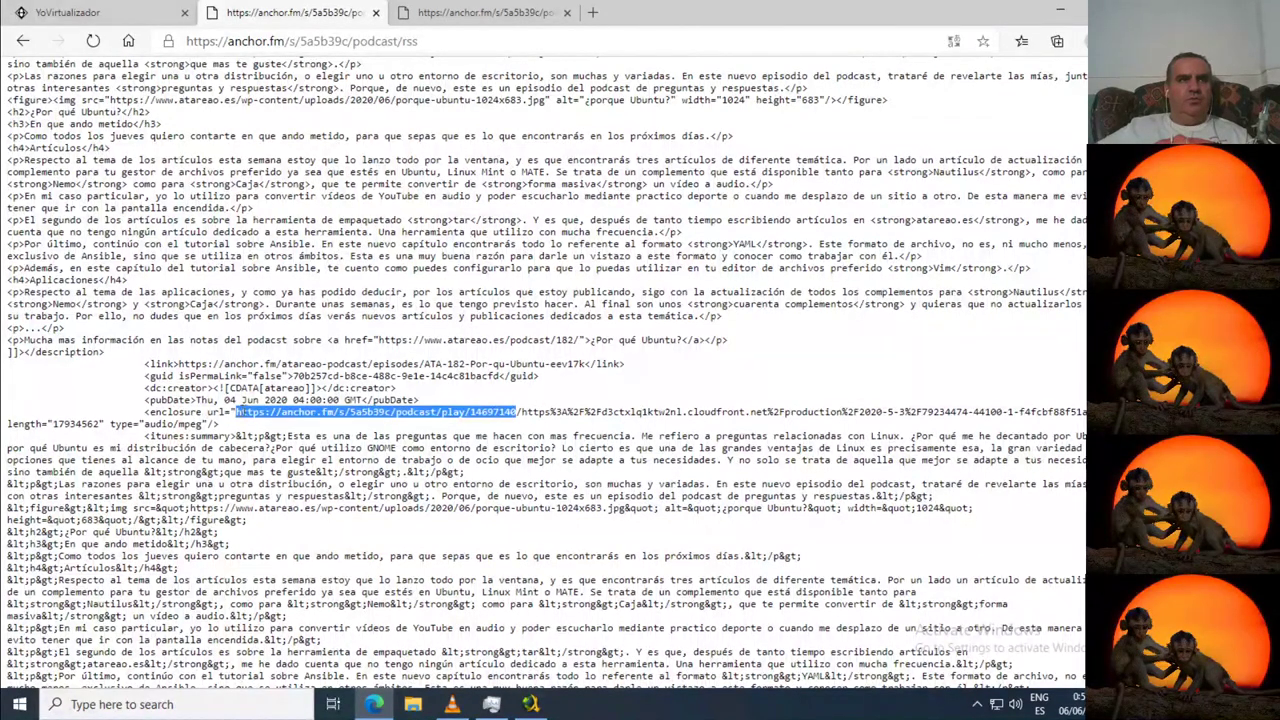
right_click(250, 414)
click(384, 450)
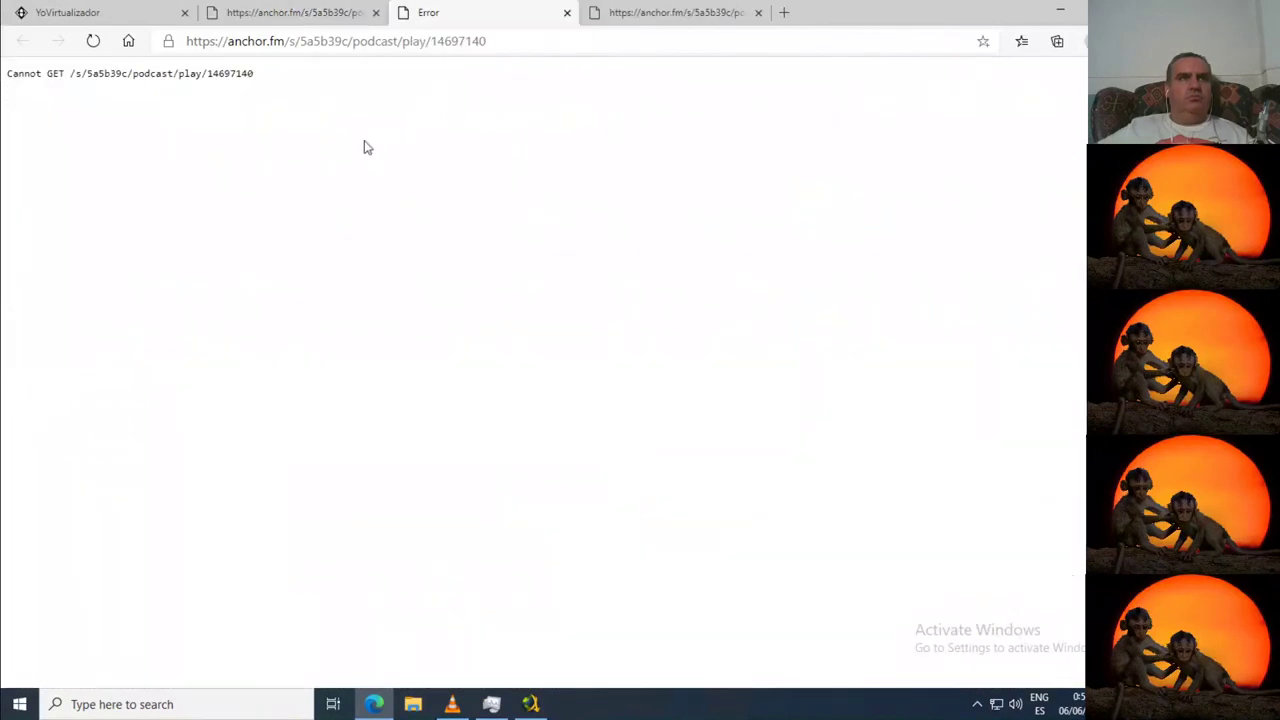
click(297, 42)
click(289, 41)
key(shift+End)
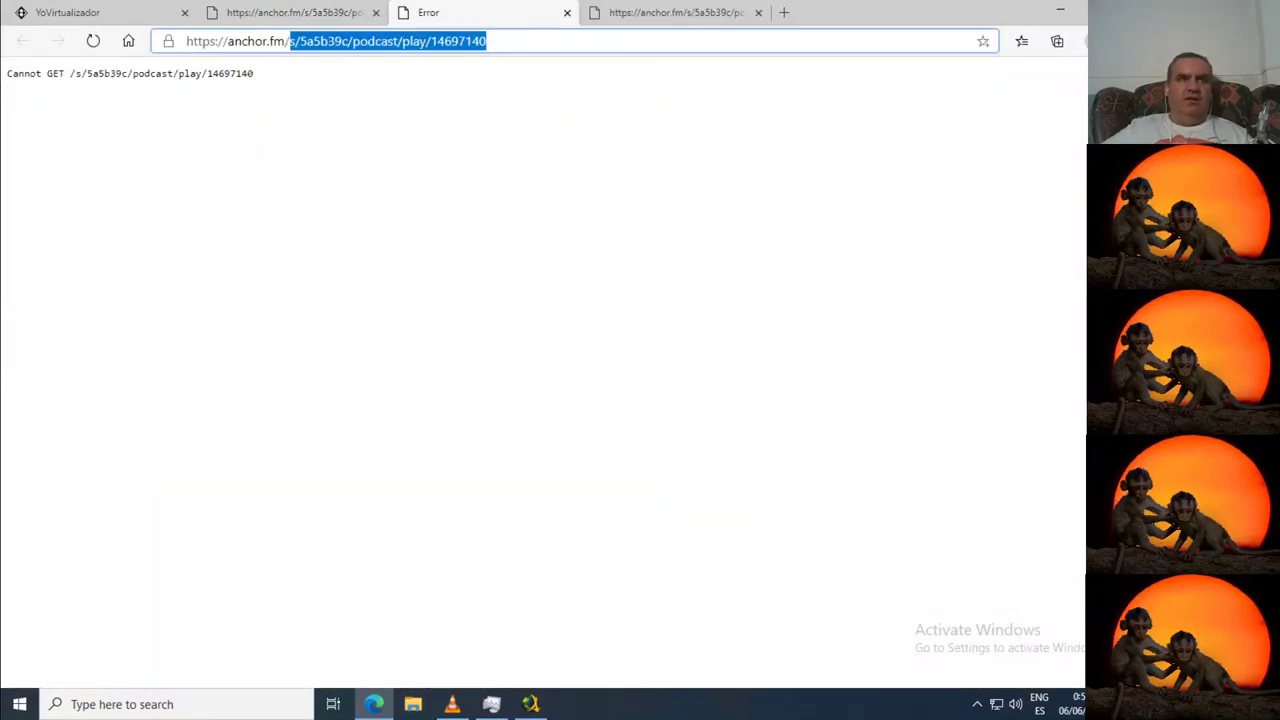
key(BackSpace)
key(Return)
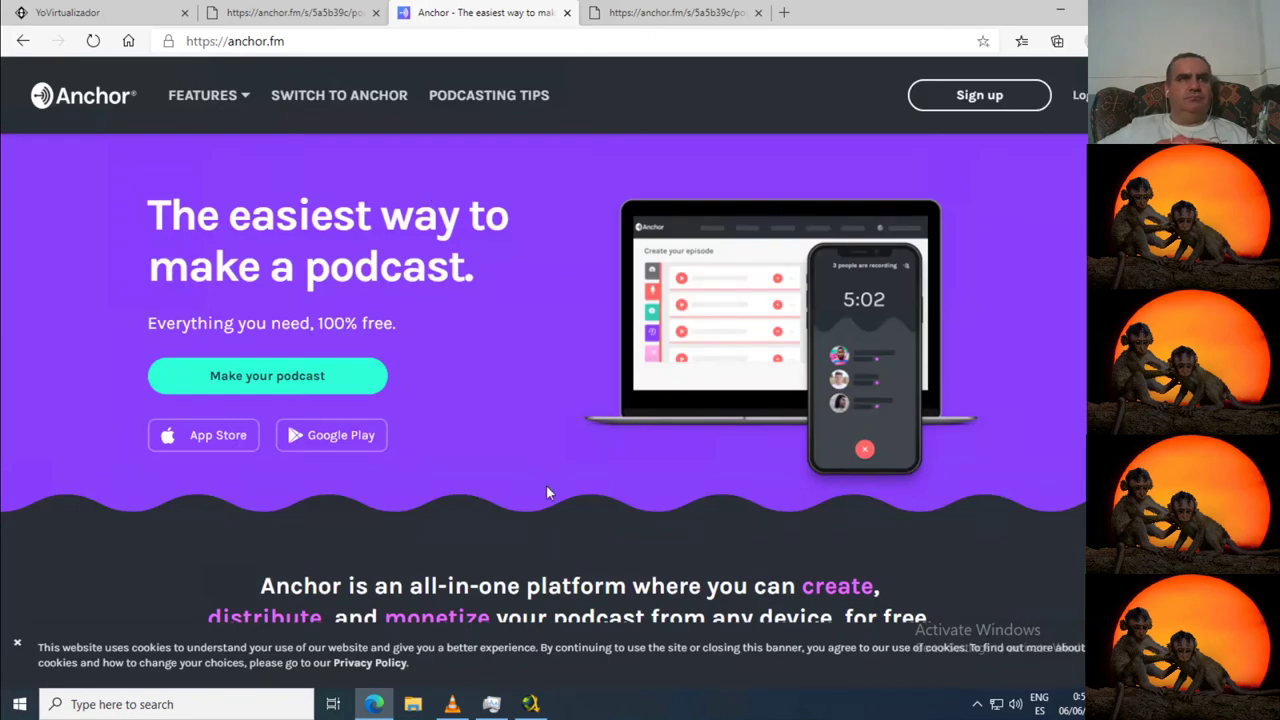
- Look through the whole Anchor home page and reload it through the site logo
scroll(789, 371, down, 15)
scroll(471, 395, down, 3)
scroll(480, 390, up, 20)
click(112, 112)
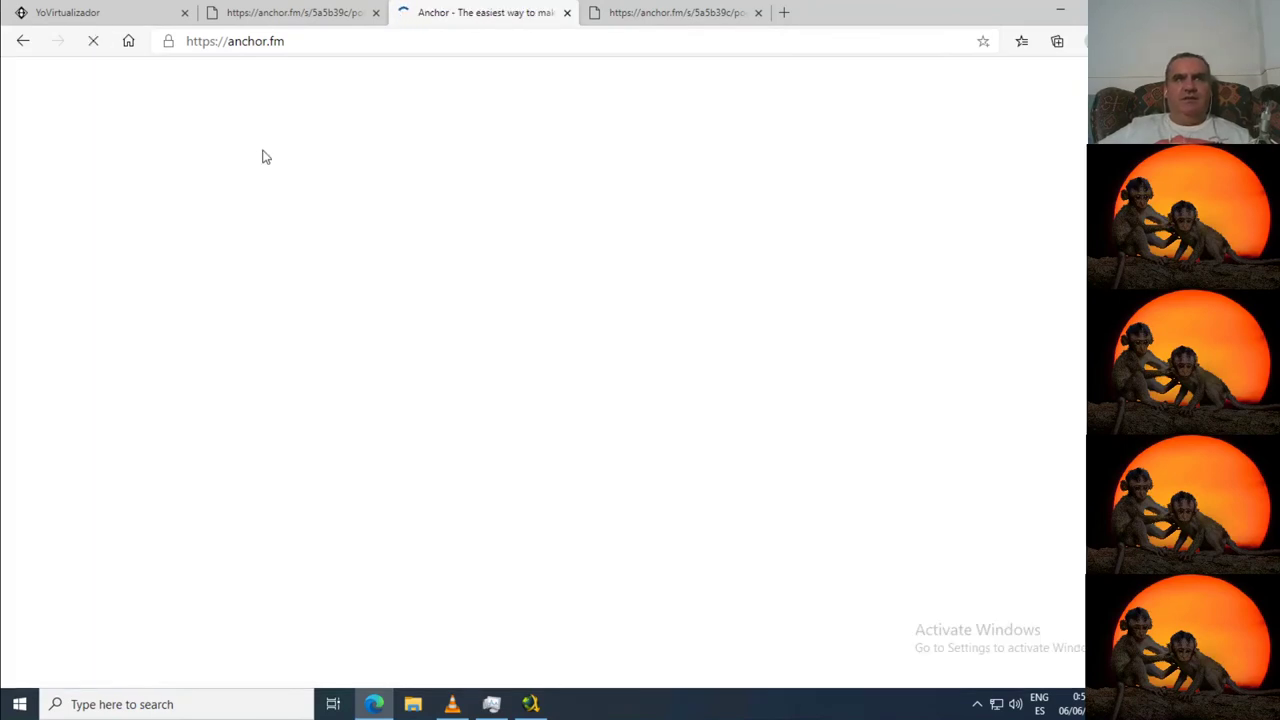